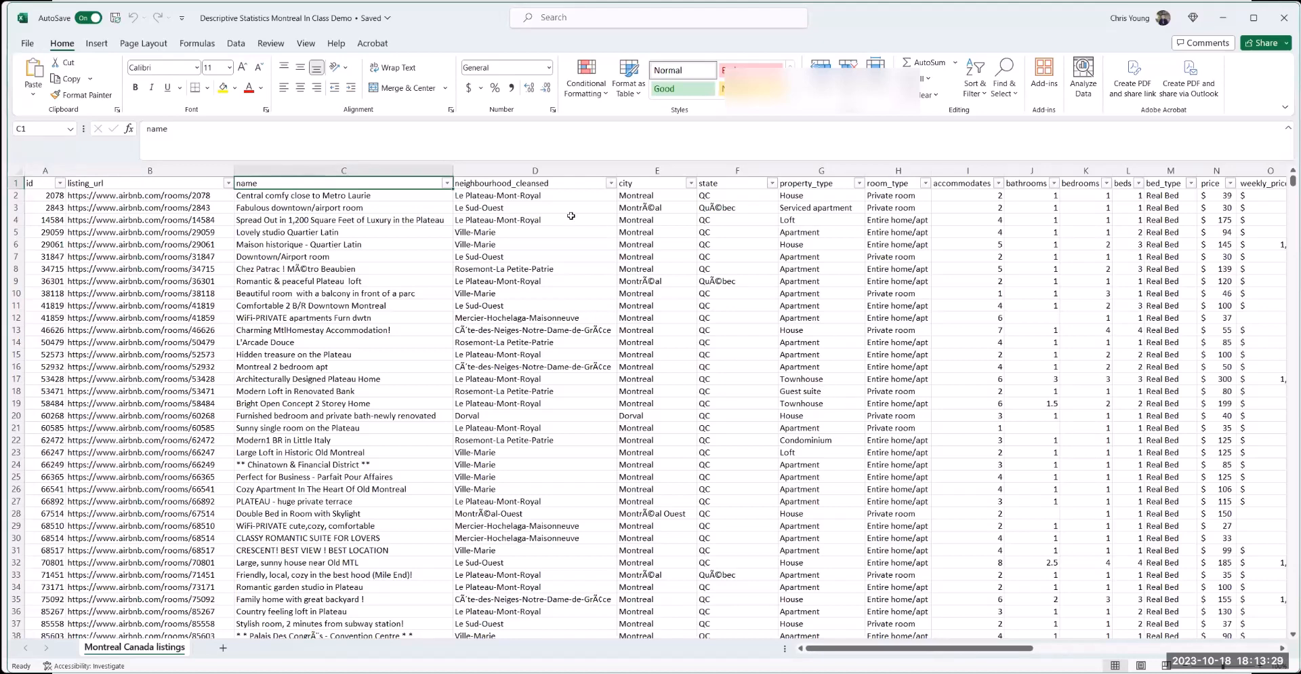
- Fill the entire neighbourhood_cleansed column with yellow
{"action": "left_click", "coordinate": [542, 170]}
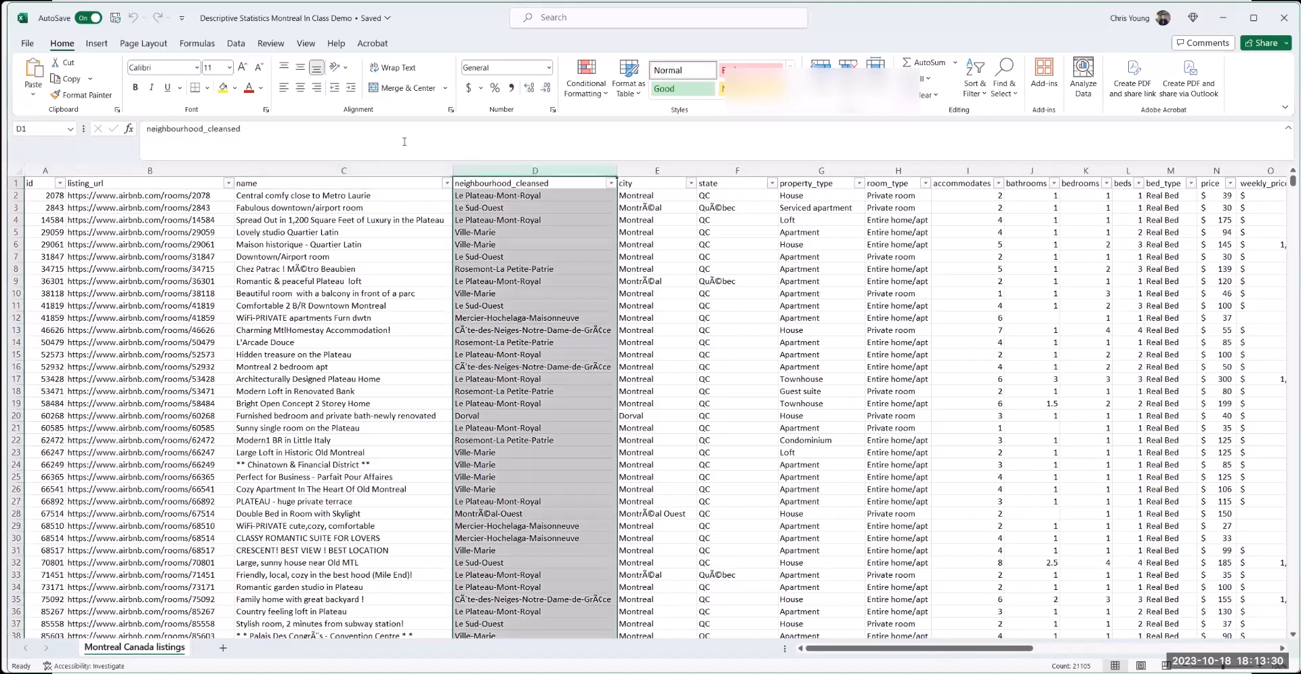
{"action": "left_click", "coordinate": [223, 90]}
{"action": "left_click", "coordinate": [553, 183]}
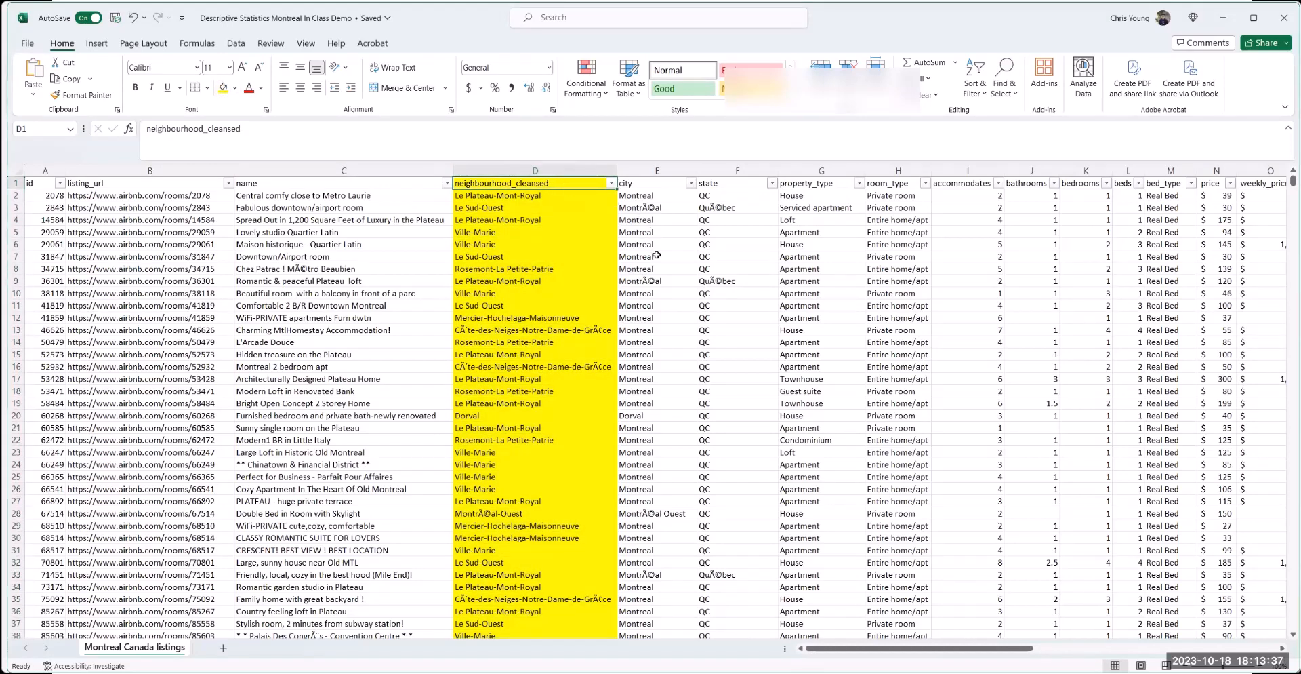
- Examine how Montreal and Quebec are spelled in the city and state columns and compare with the neighbourhood_cleansed column
{"action": "left_click", "coordinate": [668, 207]}
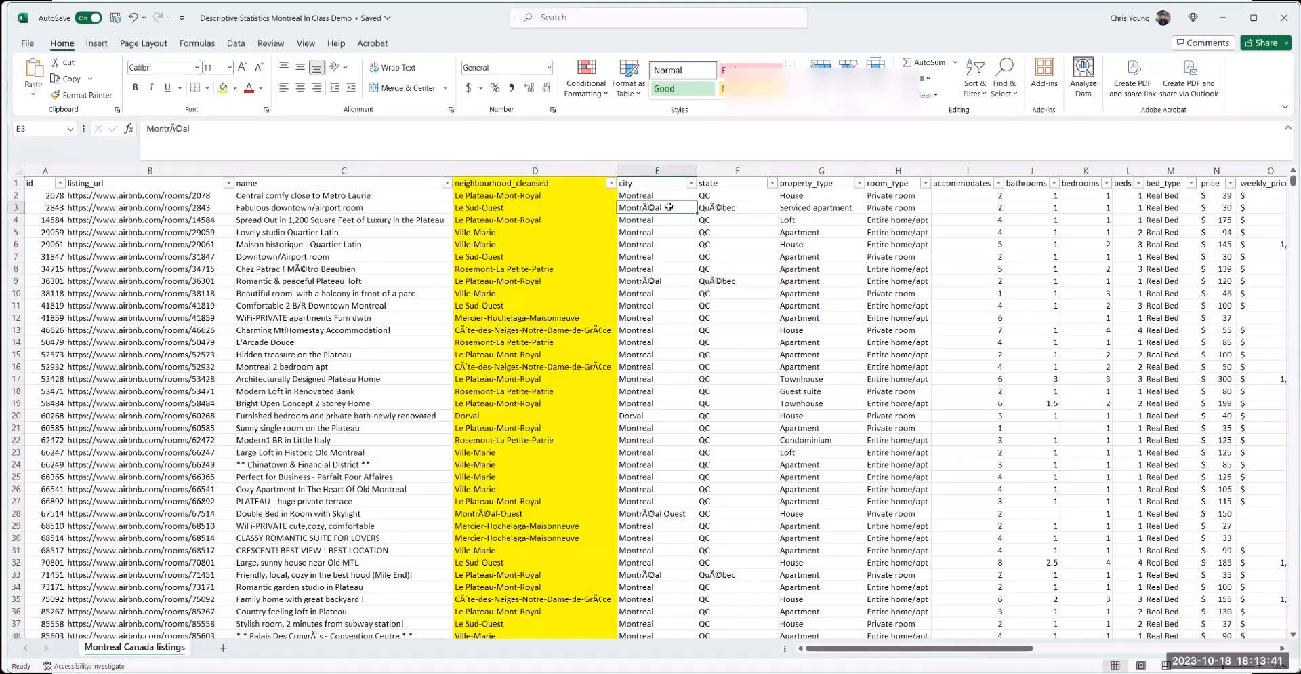
{"action": "key", "text": "Up"}
{"action": "key", "text": "Down"}
{"action": "key", "text": "Down"}
{"action": "key", "text": "Right"}
{"action": "key", "text": "Up"}
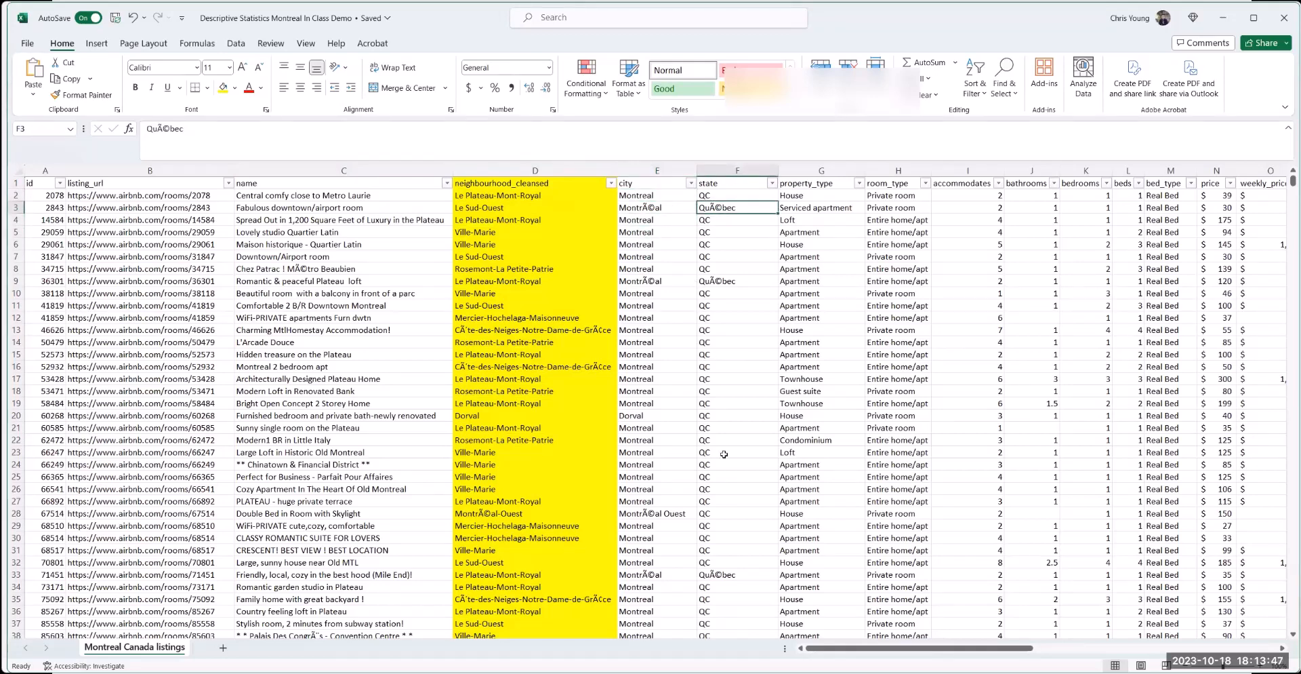
{"action": "scroll", "coordinate": [746, 434], "scroll_direction": "down", "scroll_amount": 1}
{"action": "scroll", "coordinate": [746, 434], "scroll_direction": "up", "scroll_amount": 1}
{"action": "left_click", "coordinate": [530, 183]}
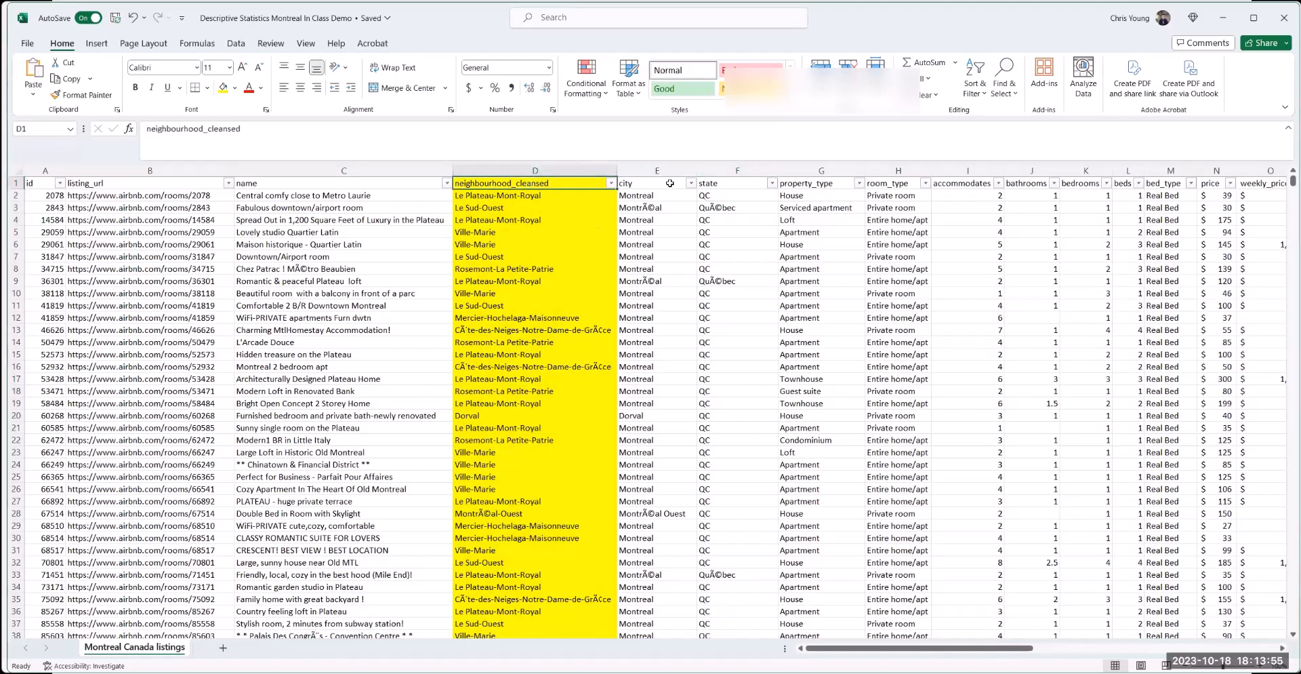
- Fill the entire accommodates column with yellow
{"action": "left_click", "coordinate": [670, 183]}
{"action": "key", "text": "Right"}
{"action": "key", "text": "Right"}
{"action": "key", "text": "Right"}
{"action": "key", "text": "Right"}
{"action": "key", "text": "Right"}
{"action": "key", "text": "Right"}
{"action": "key", "text": "Right"}
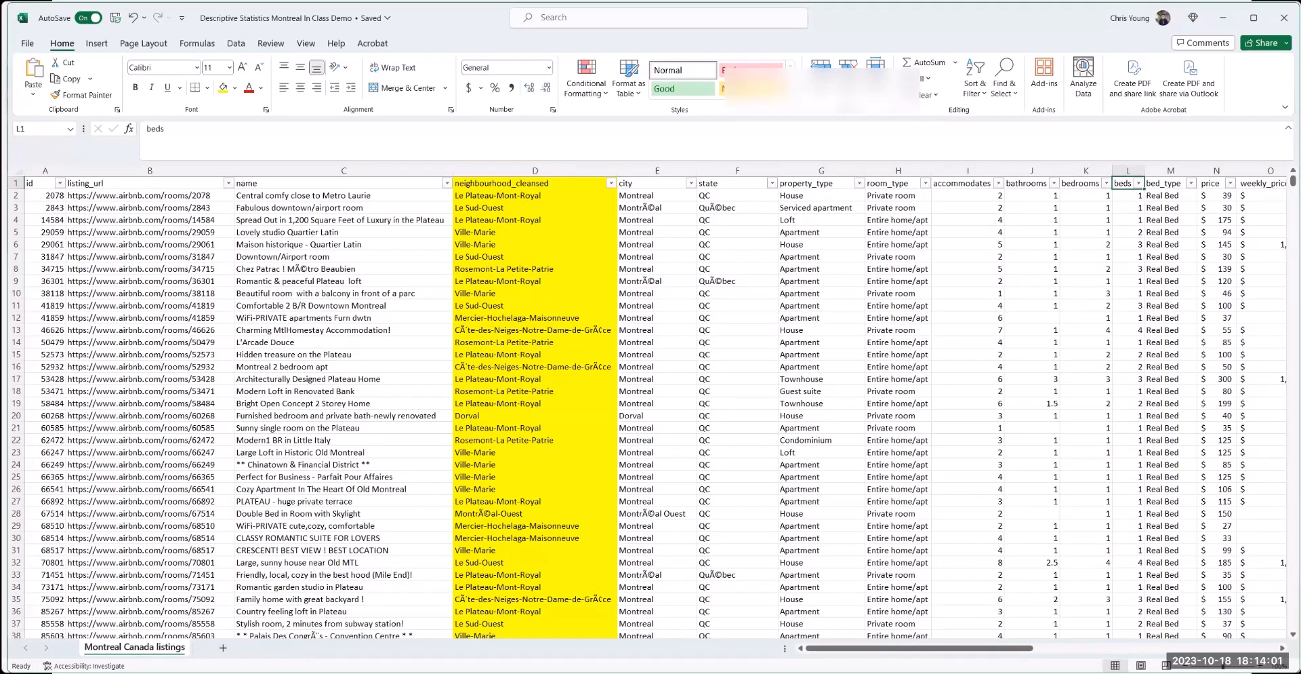
{"action": "left_click", "coordinate": [891, 220]}
{"action": "left_click", "coordinate": [942, 170]}
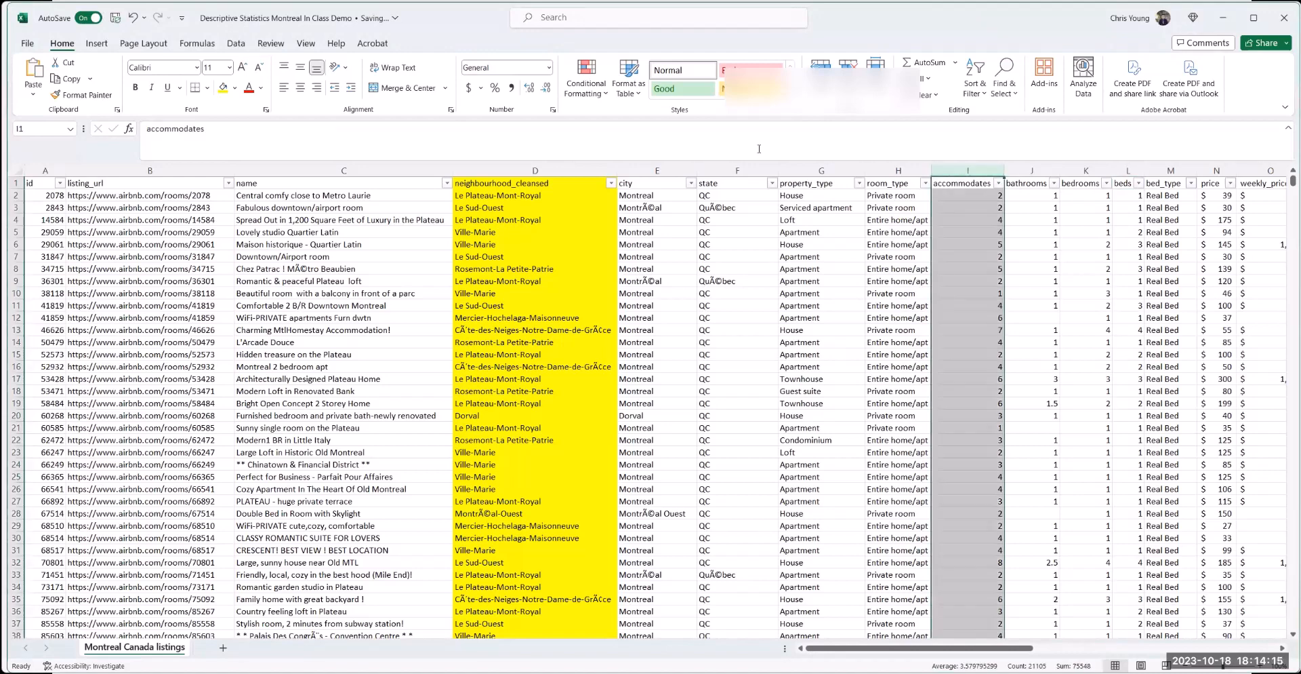
{"action": "left_click", "coordinate": [223, 88]}
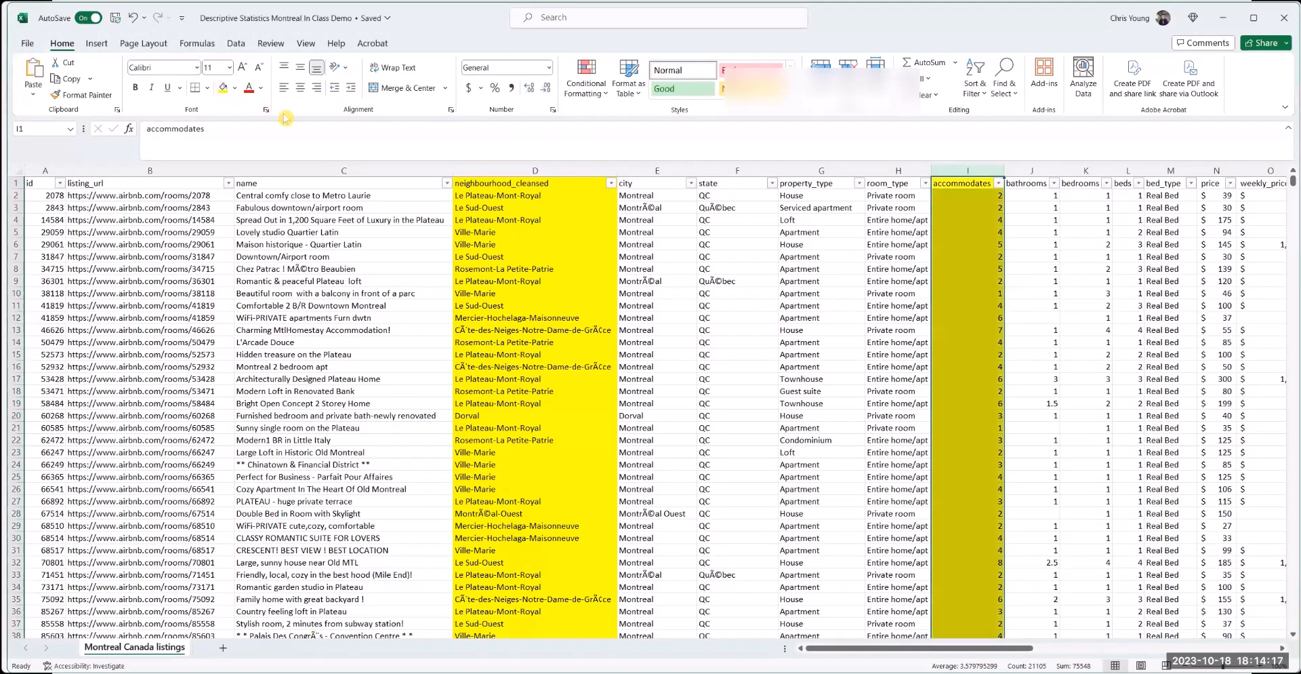
- Fill the entire price column with yellow
{"action": "key", "text": "Right"}
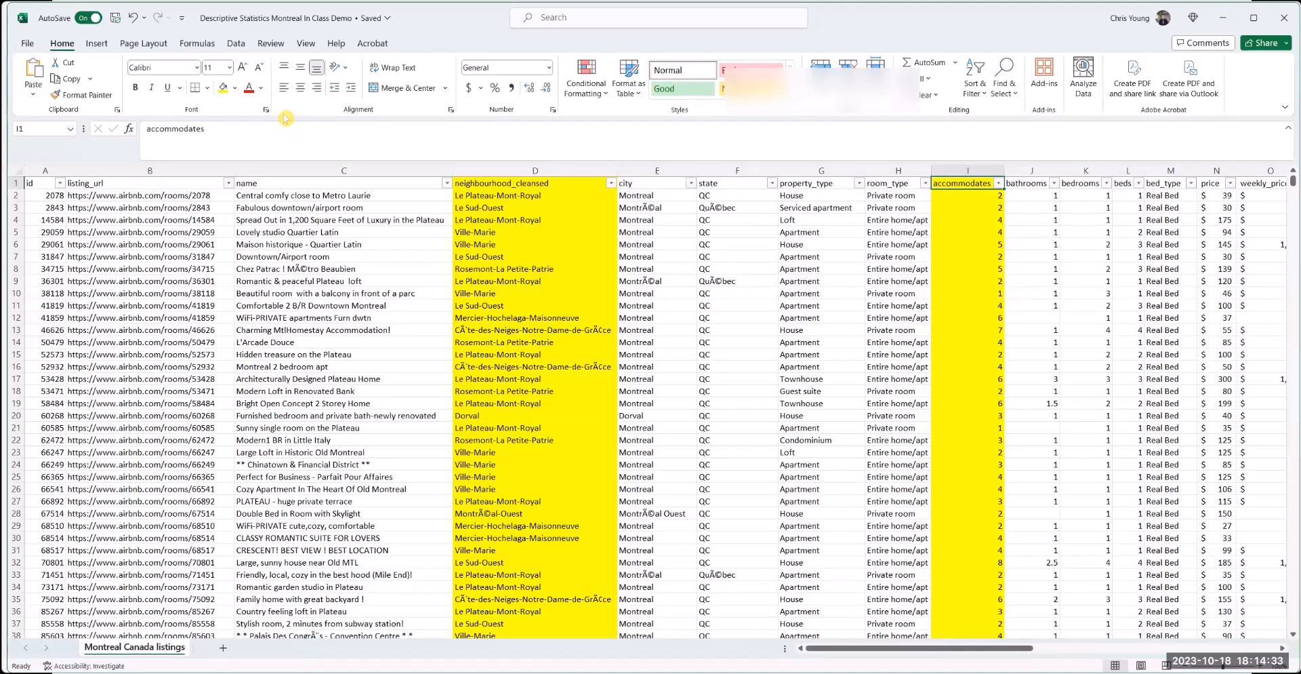
{"action": "key", "text": "Right"}
{"action": "key", "text": "Right"}
{"action": "key", "text": "Right"}
{"action": "key", "text": "Right"}
{"action": "key", "text": "Right"}
{"action": "key", "text": "Right"}
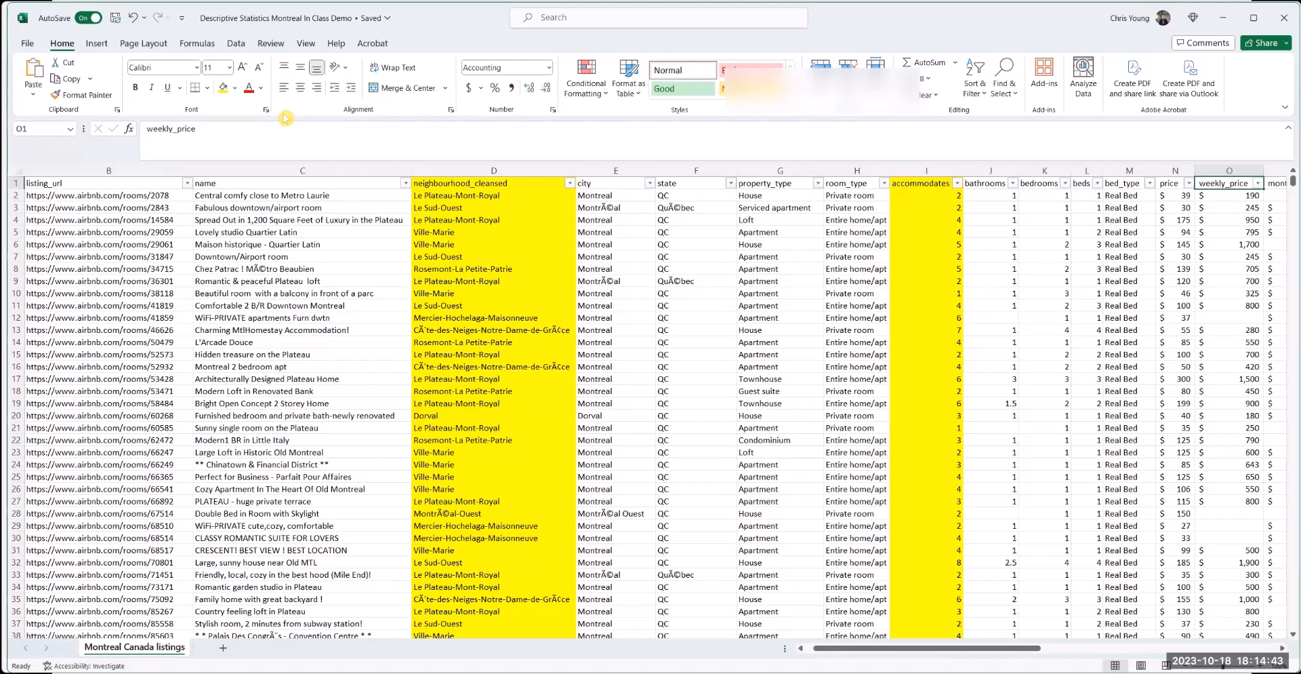
{"action": "key", "text": "Right"}
{"action": "key", "text": "Right"}
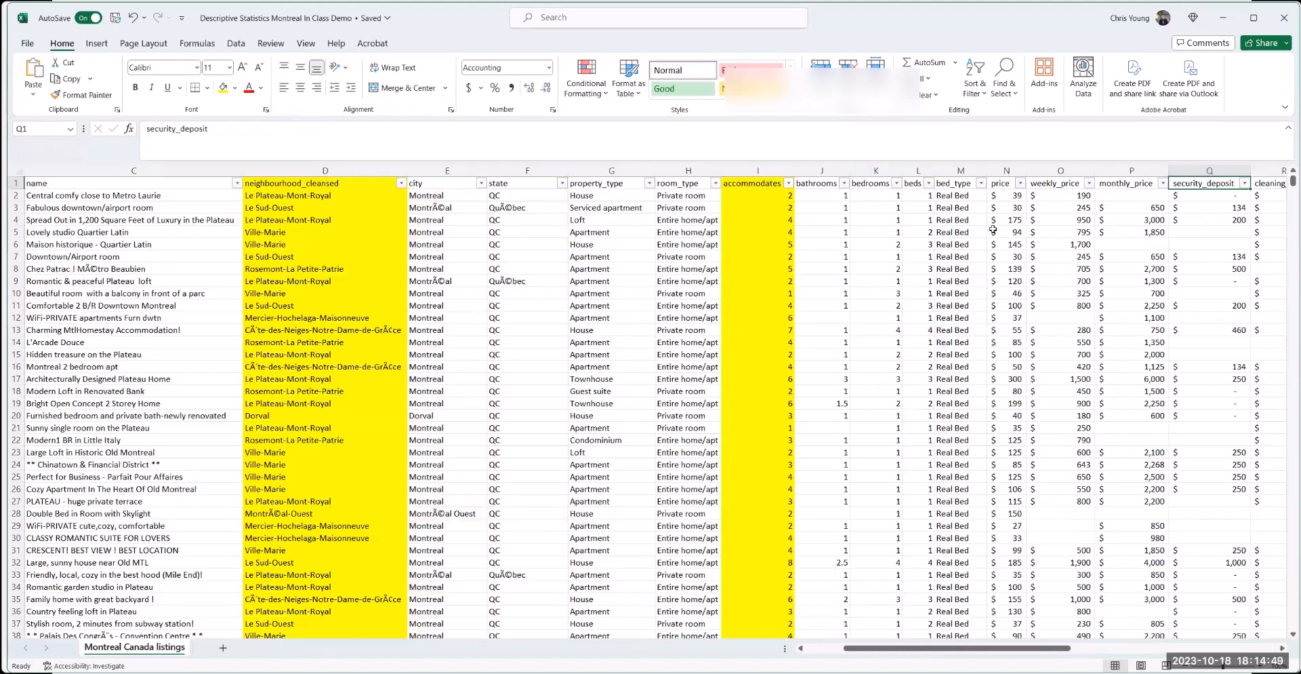
{"action": "left_click", "coordinate": [1006, 170]}
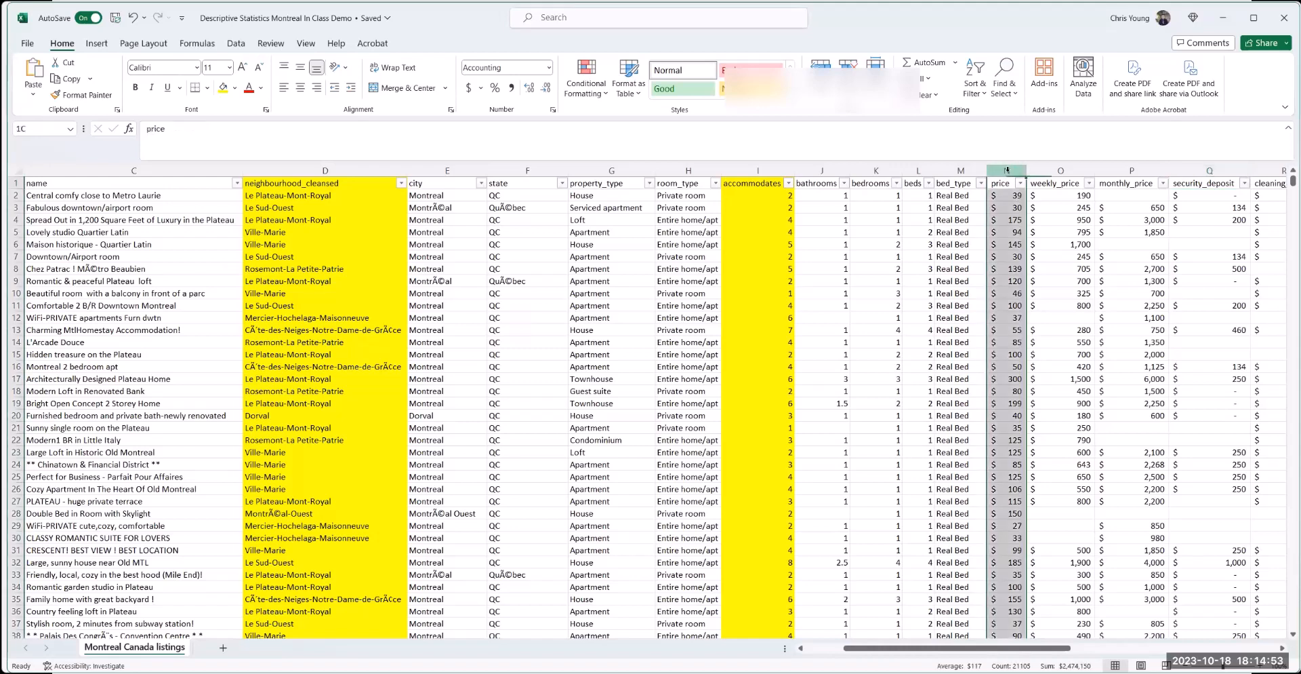
{"action": "left_click", "coordinate": [222, 88]}
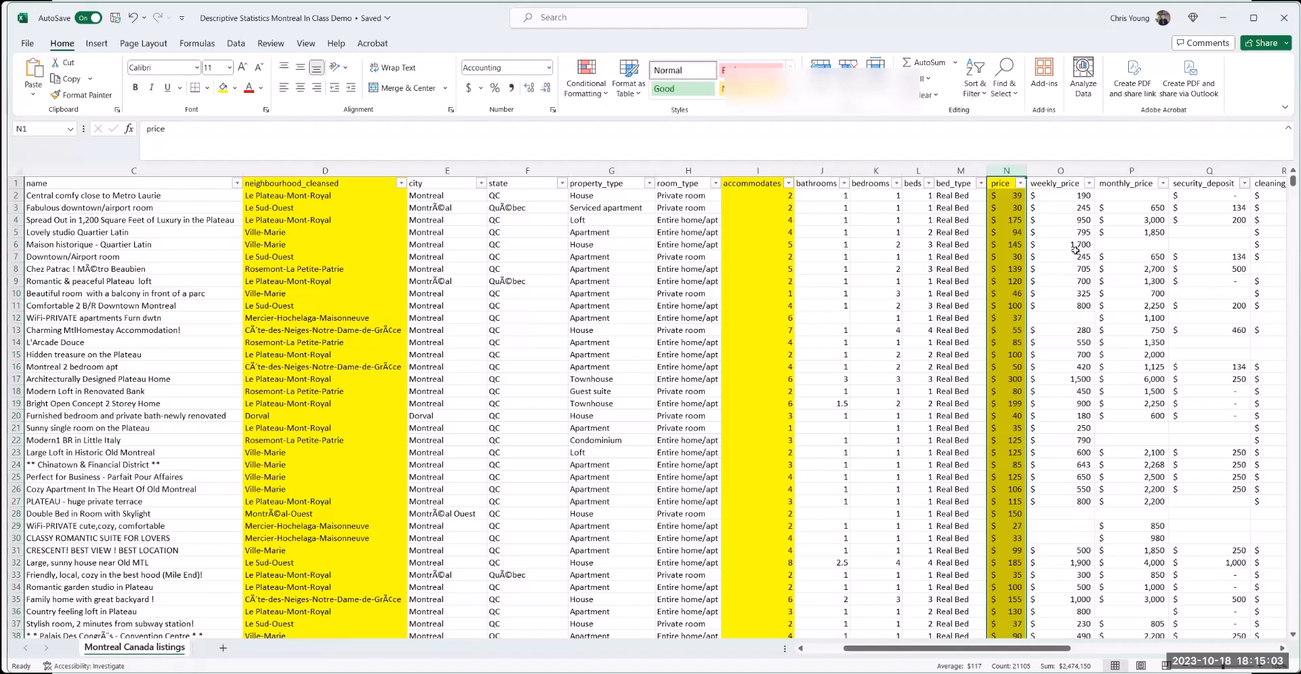
- Fill the entire number_of_reviews column with yellow
{"action": "left_click", "coordinate": [1073, 194]}
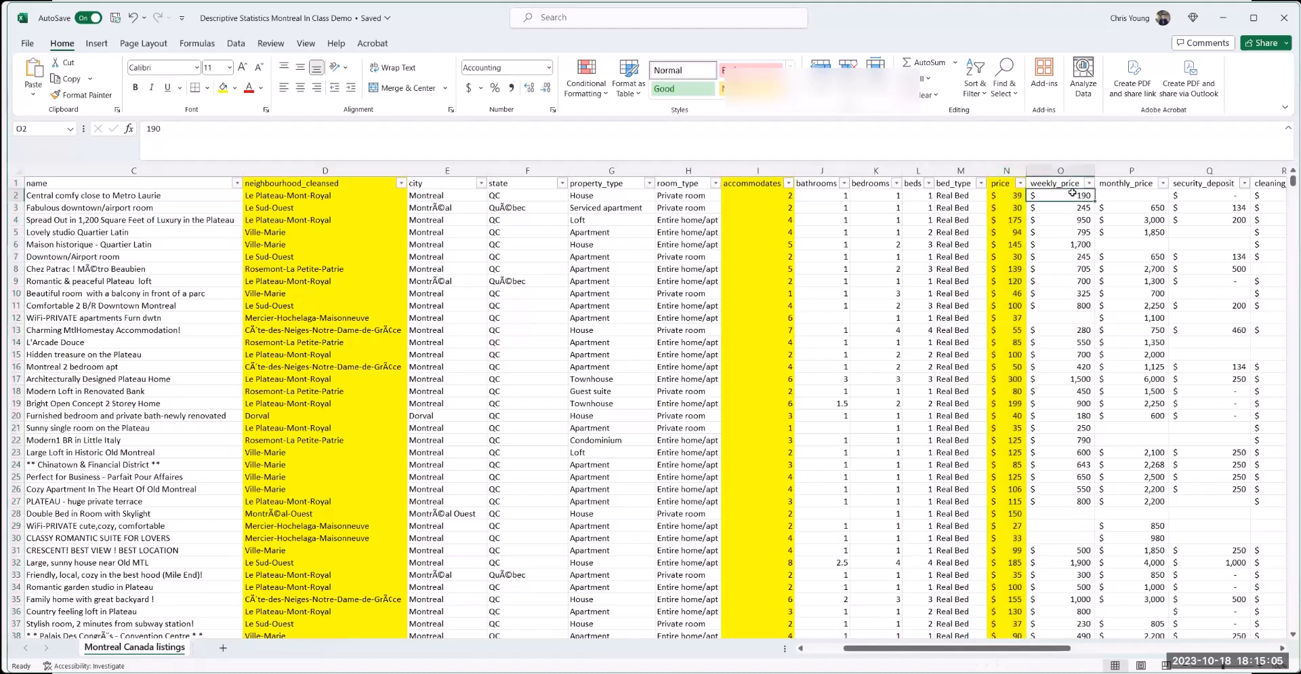
{"action": "key", "text": "Right"}
{"action": "key", "text": "Right"}
{"action": "key", "text": "Right"}
{"action": "key", "text": "Right"}
{"action": "key", "text": "Right"}
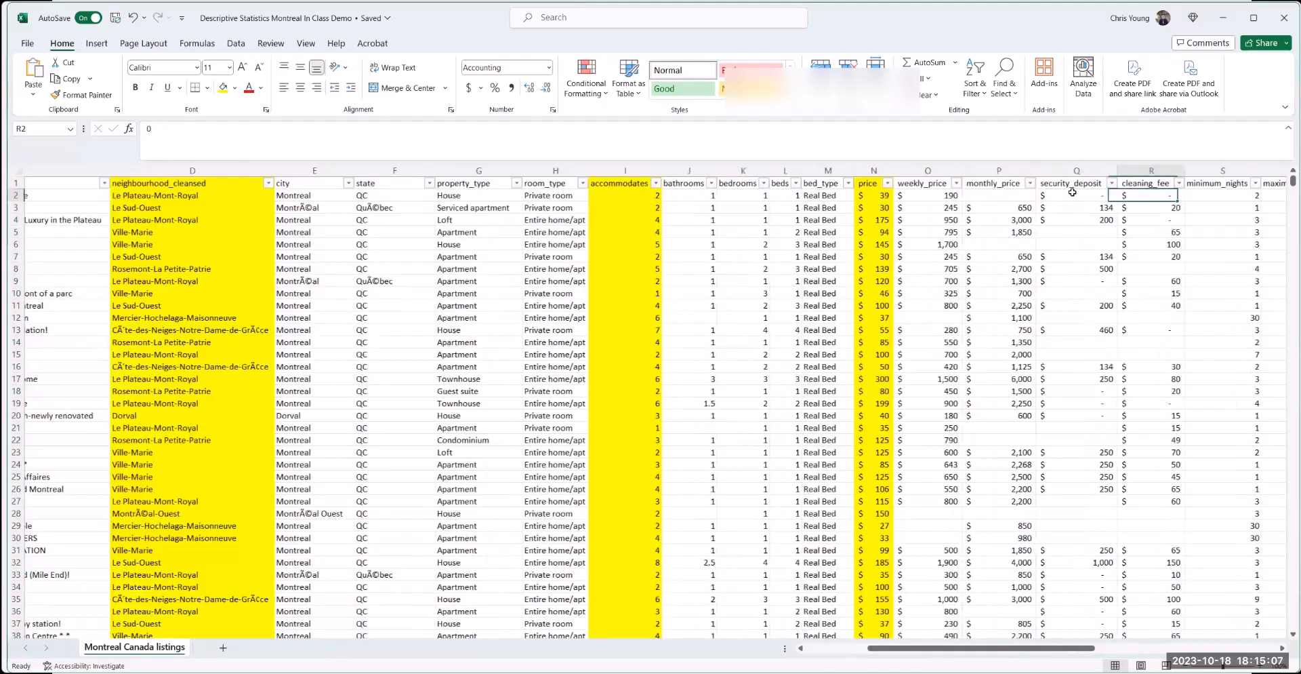
{"action": "key", "text": "Right"}
{"action": "key", "text": "Right"}
{"action": "key", "text": "Right"}
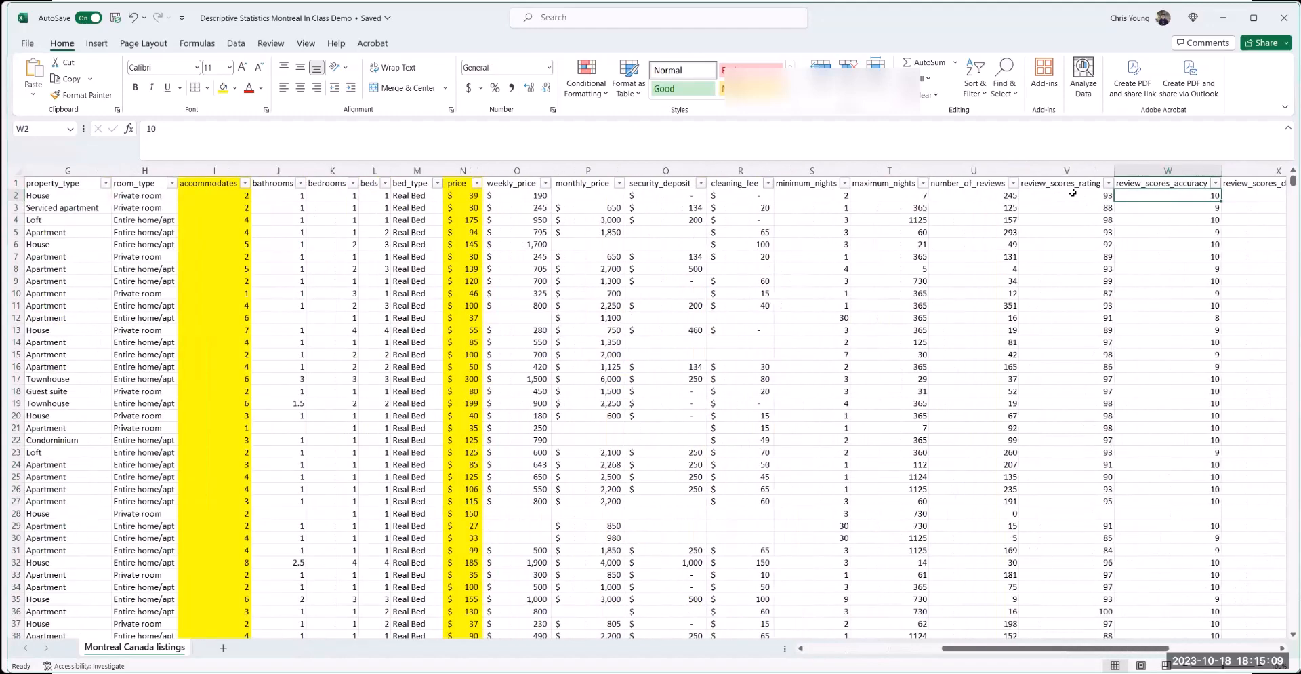
{"action": "left_click", "coordinate": [974, 170]}
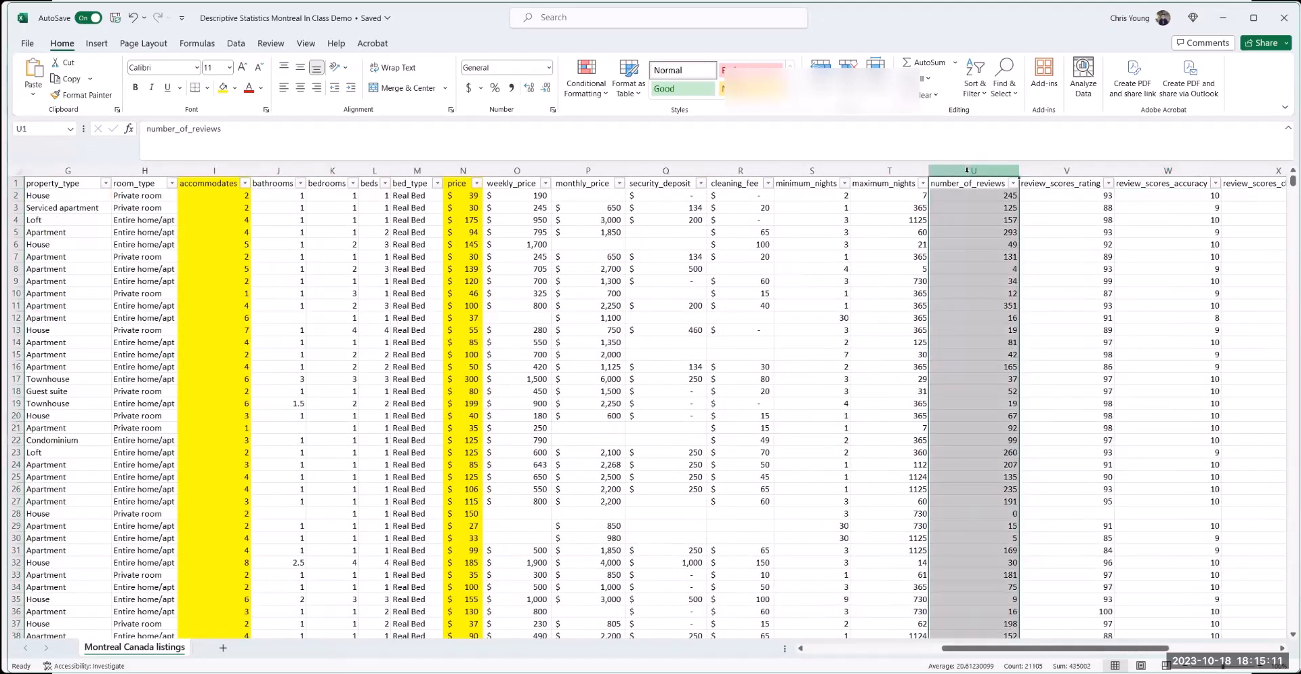
{"action": "left_click", "coordinate": [223, 87]}
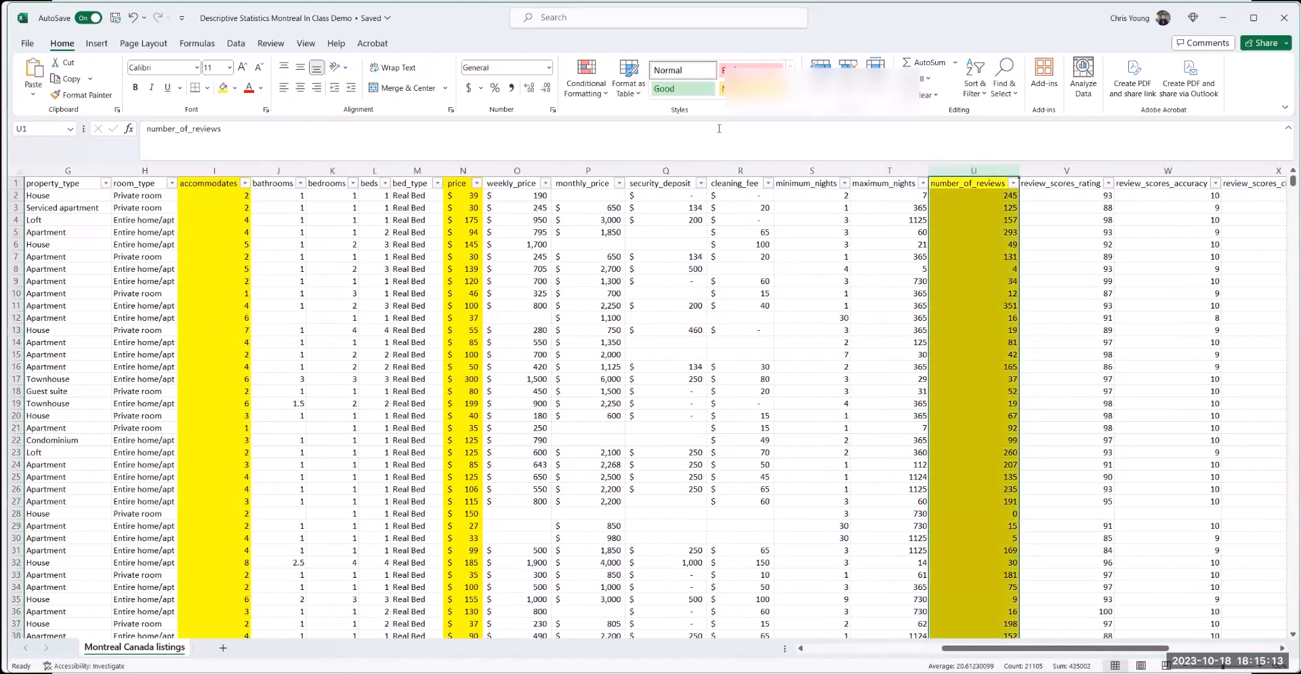
- Look through the review score column headers up to the end of the data, and return to the id header
{"action": "key", "text": "Right"}
{"action": "key", "text": "Right"}
{"action": "key", "text": "Right"}
{"action": "key", "text": "Right"}
{"action": "key", "text": "Right"}
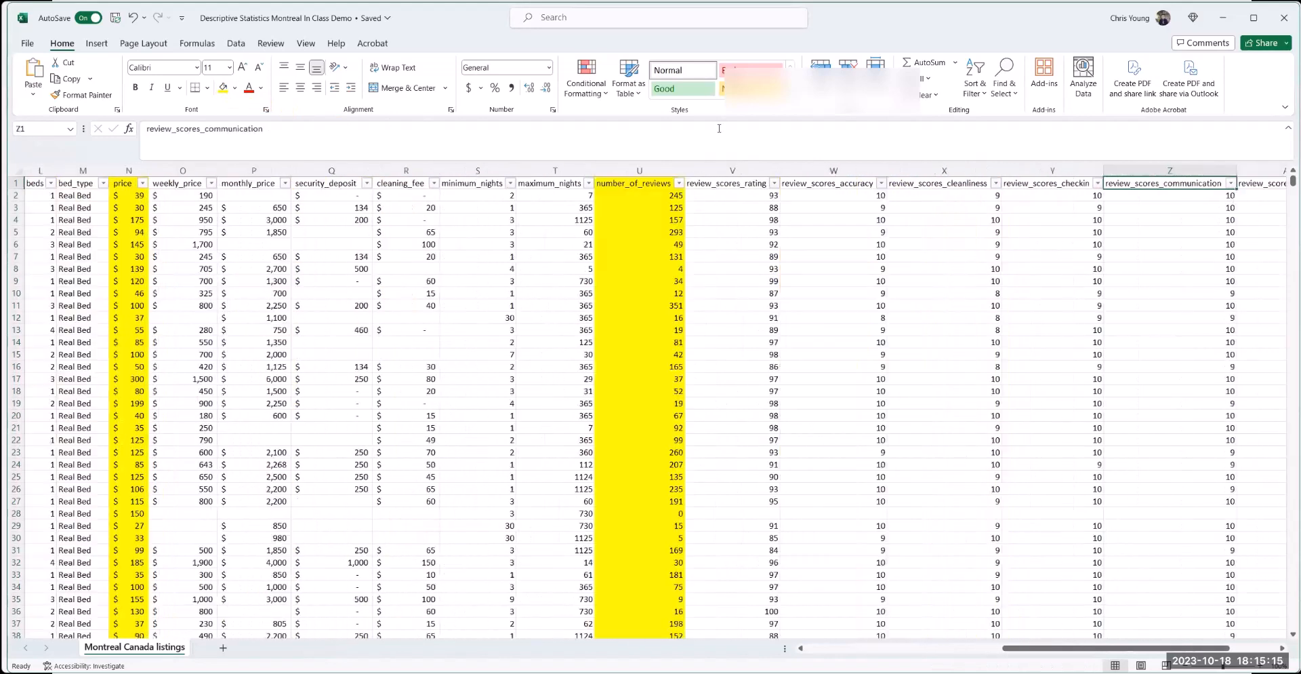
{"action": "key", "text": "Right"}
{"action": "key", "text": "Right"}
{"action": "key", "text": "Right"}
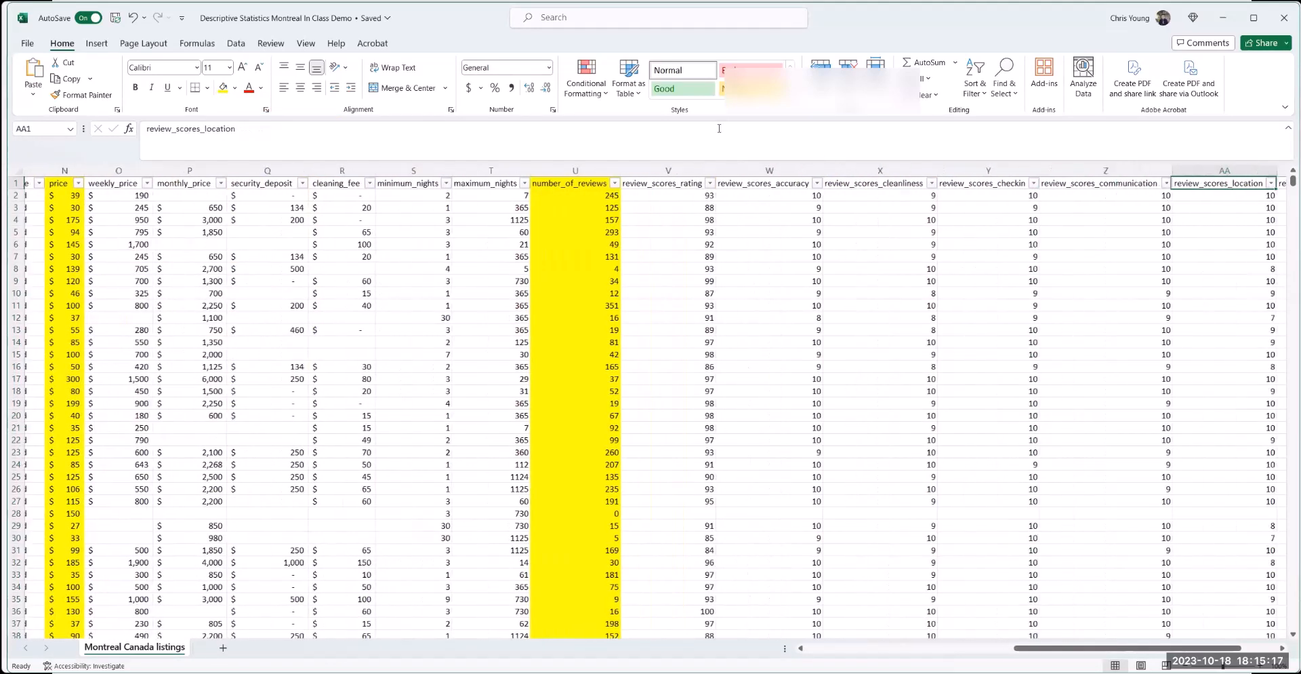
{"action": "key", "text": "Left"}
{"action": "key", "text": "Left"}
{"action": "key", "text": "Left"}
{"action": "key", "text": "Left"}
{"action": "key", "text": "Left"}
{"action": "key", "text": "Left"}
{"action": "key", "text": "Left"}
{"action": "key", "text": "Left"}
{"action": "key", "text": "Left"}
{"action": "key", "text": "Left"}
{"action": "key", "text": "Left"}
{"action": "key", "text": "Left"}
{"action": "key", "text": "Left"}
{"action": "key", "text": "Left"}
{"action": "key", "text": "Left"}
{"action": "key", "text": "Left"}
{"action": "key", "text": "Left"}
{"action": "key", "text": "Left"}
{"action": "key", "text": "Left"}
{"action": "key", "text": "Left"}
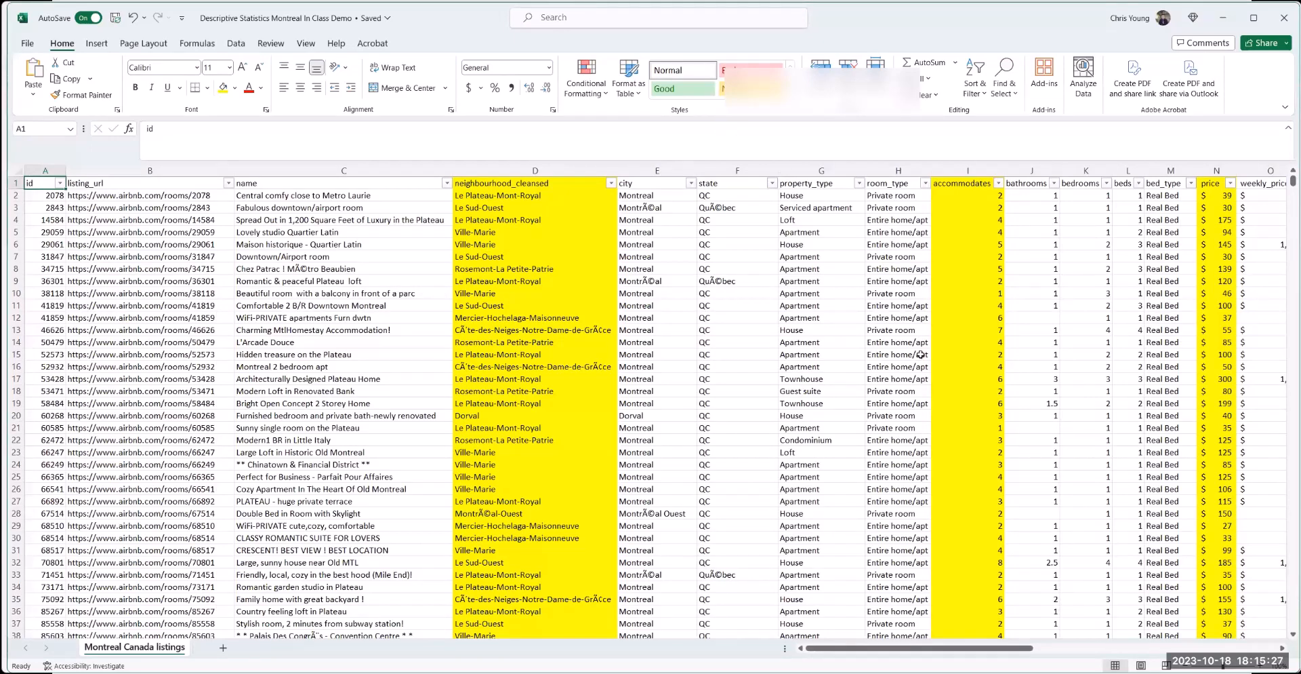
- Switch to the Example Presentation in PowerPoint to read the Descriptive Statistics chart list, and return to the Excel workbook
{"action": "mouse_move", "coordinate": [966, 673]}
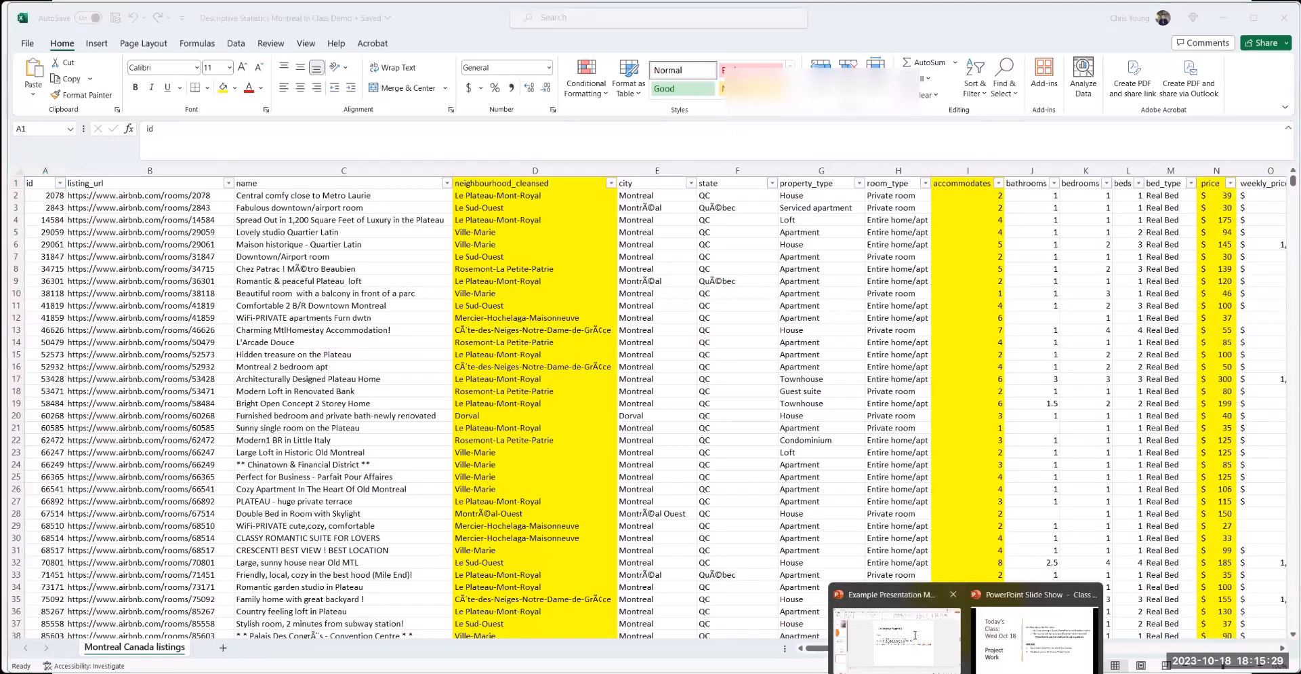
{"action": "left_click", "coordinate": [896, 630]}
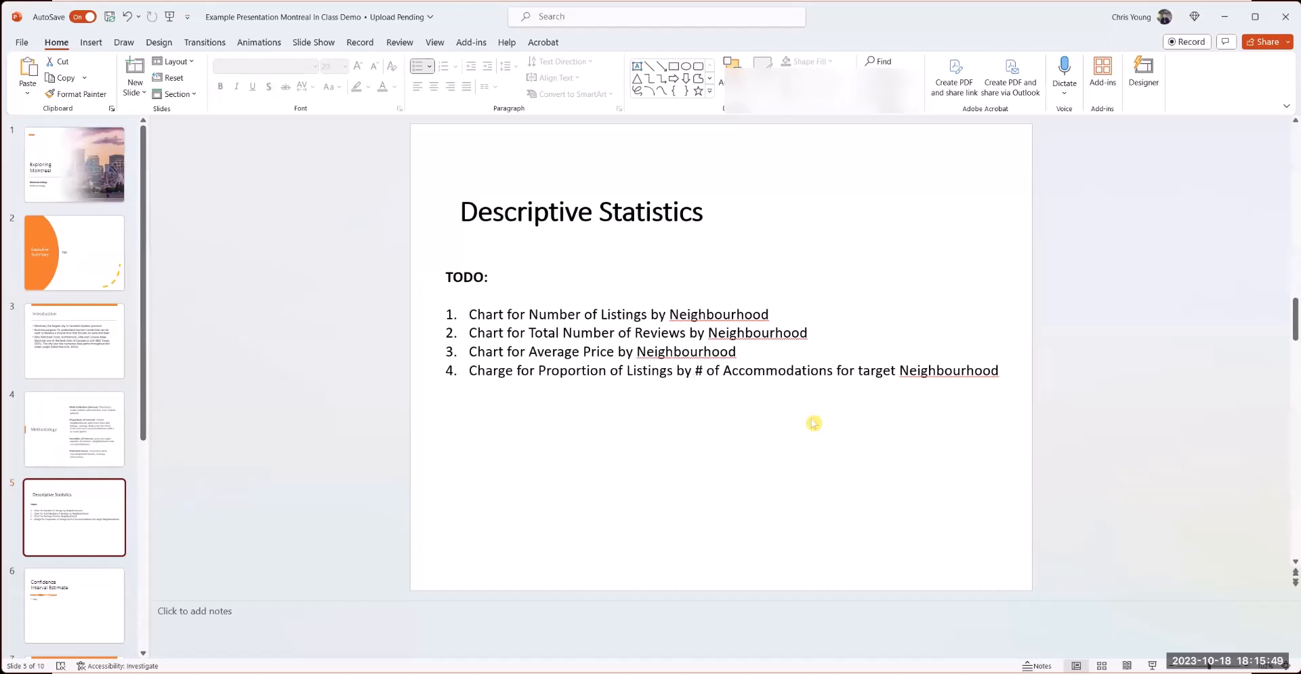
{"action": "mouse_move", "coordinate": [938, 671]}
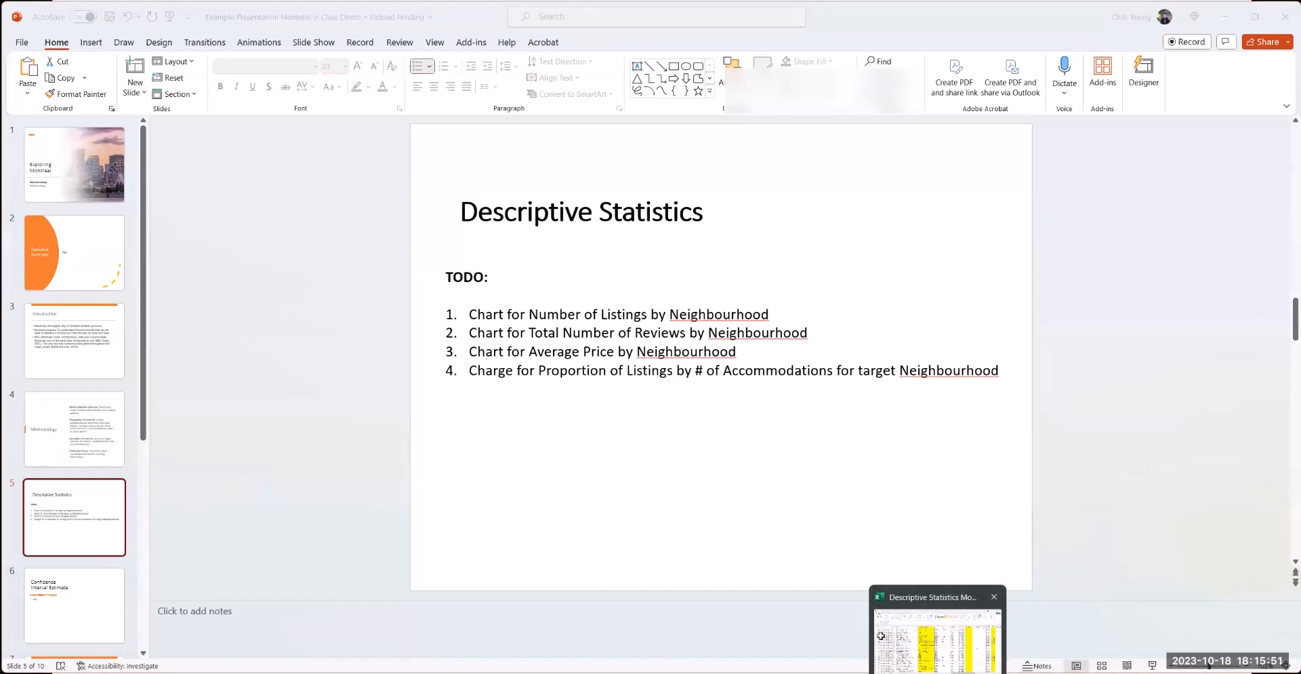
{"action": "left_click", "coordinate": [938, 637]}
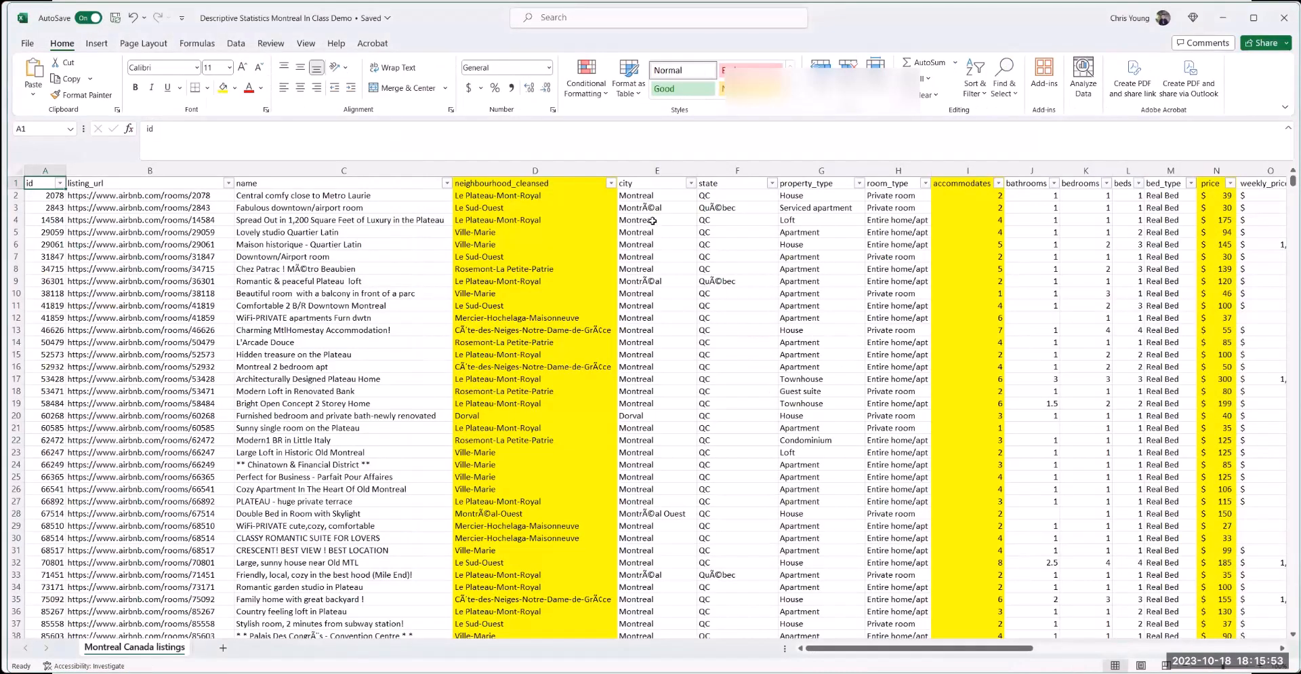
- Review the column headers from id to city and the first listing's record, ending on the id header
{"action": "key", "text": "Right"}
{"action": "key", "text": "Right"}
{"action": "key", "text": "Right"}
{"action": "key", "text": "Right"}
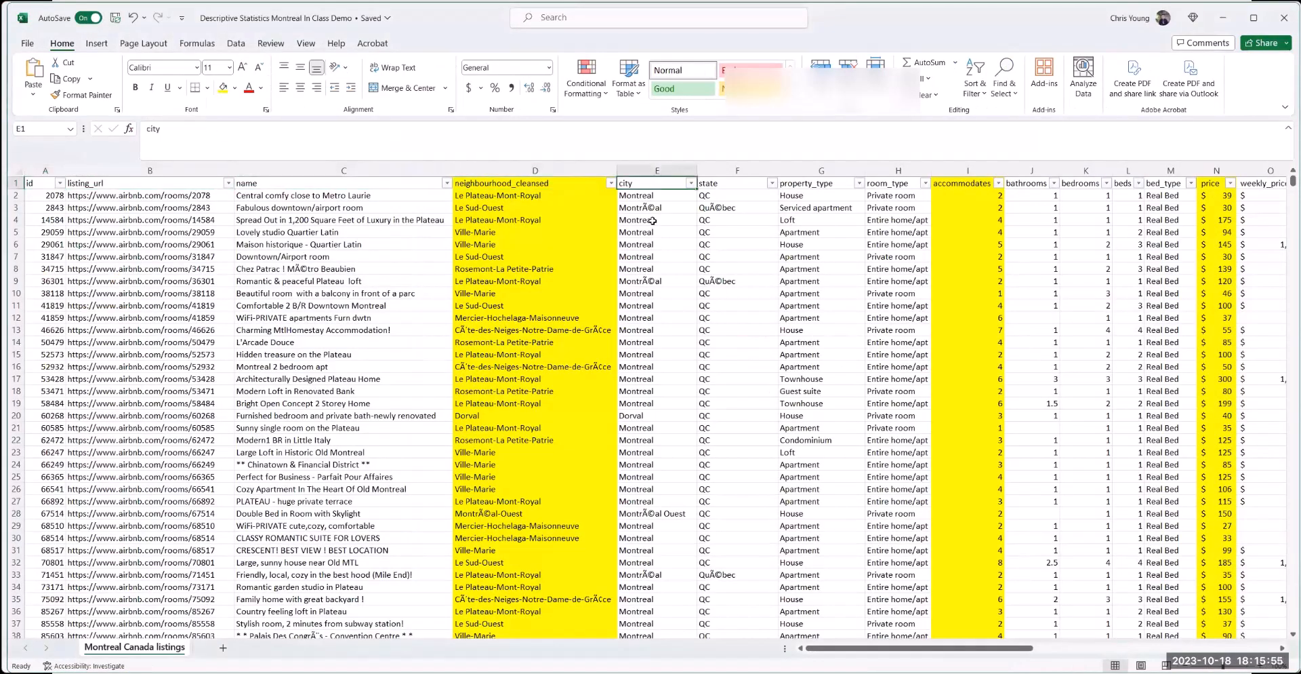
{"action": "key", "text": "Down"}
{"action": "key", "text": "Left"}
{"action": "key", "text": "Left"}
{"action": "key", "text": "Left"}
{"action": "key", "text": "Left"}
{"action": "key", "text": "Up"}
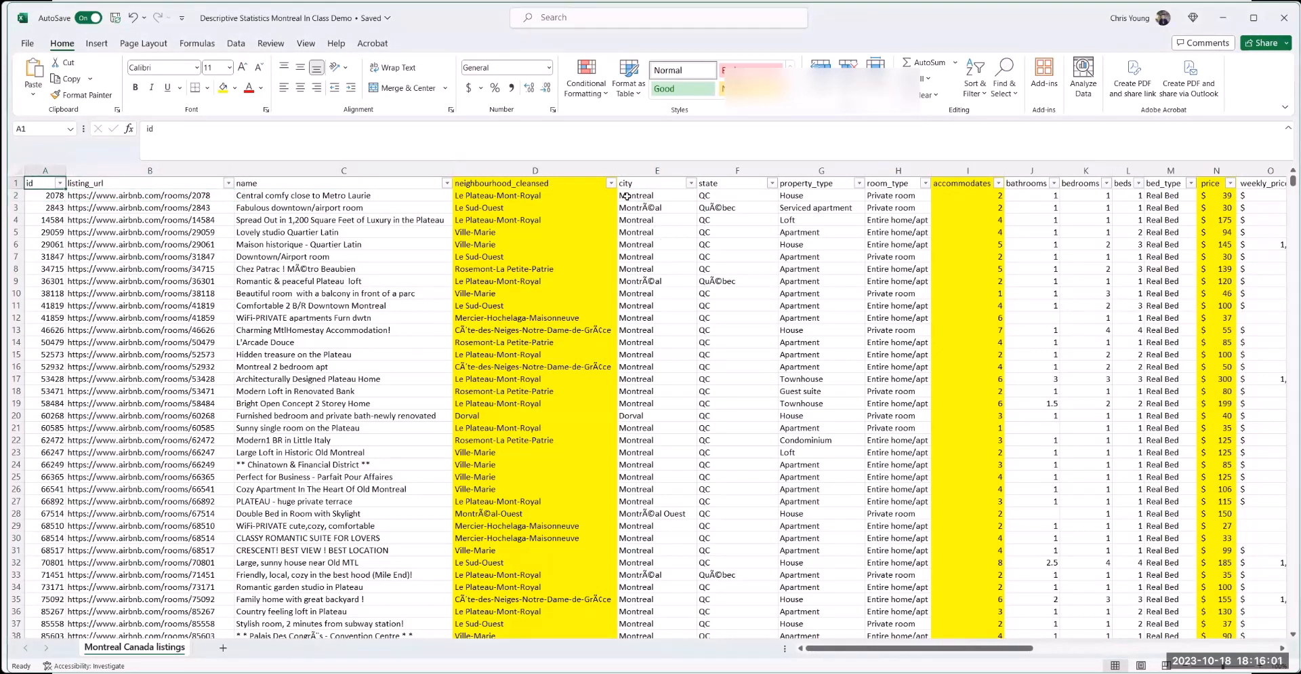
- Examine the id, listing_url and name values of the second and third listings, and return to cell A1
{"action": "left_click", "coordinate": [122, 206]}
{"action": "key", "text": "Right"}
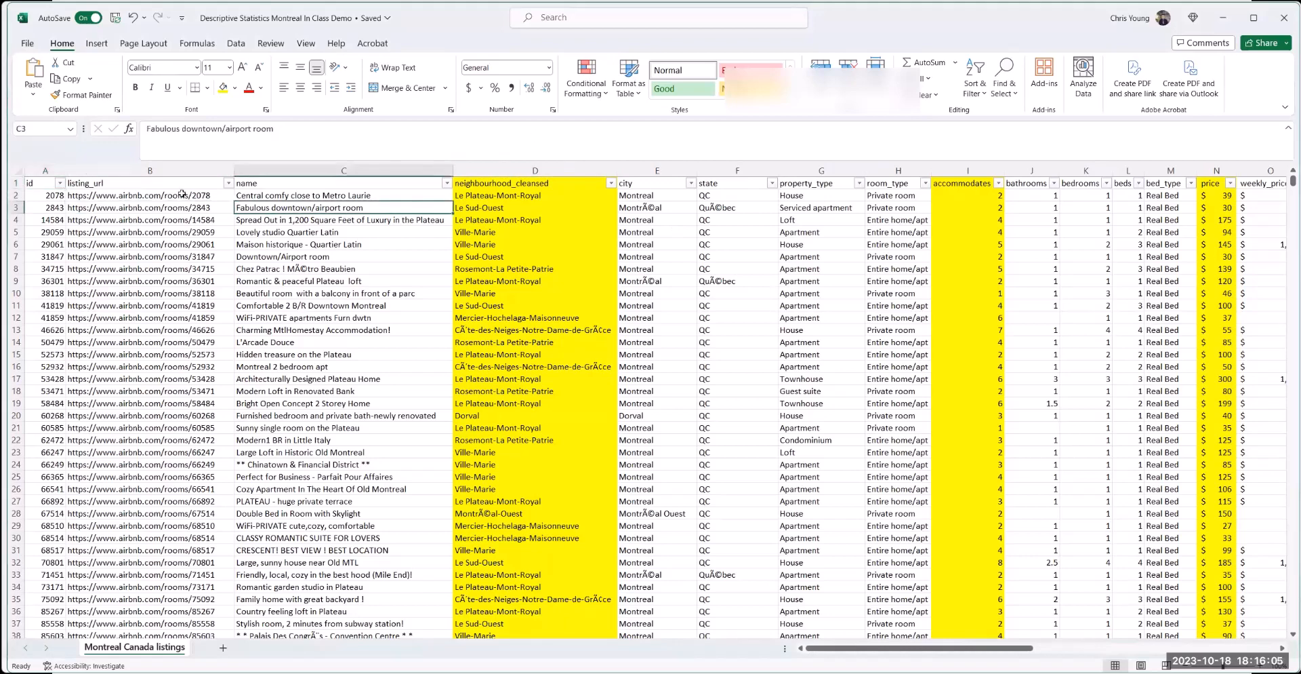
{"action": "key", "text": "Left"}
{"action": "key", "text": "Left"}
{"action": "key", "text": "Down"}
{"action": "key", "text": "Right"}
{"action": "key", "text": "Right"}
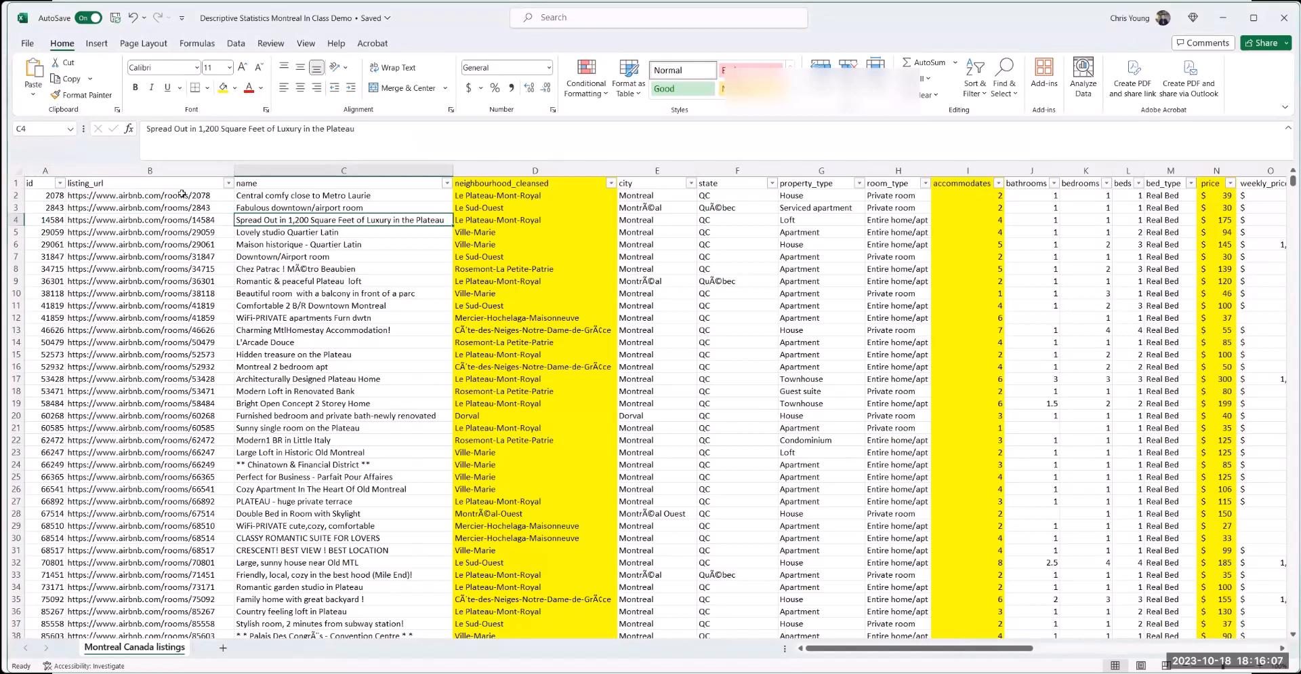
{"action": "key", "text": "Up"}
{"action": "key", "text": "Up"}
{"action": "key", "text": "Up"}
{"action": "key", "text": "Left"}
{"action": "key", "text": "Left"}
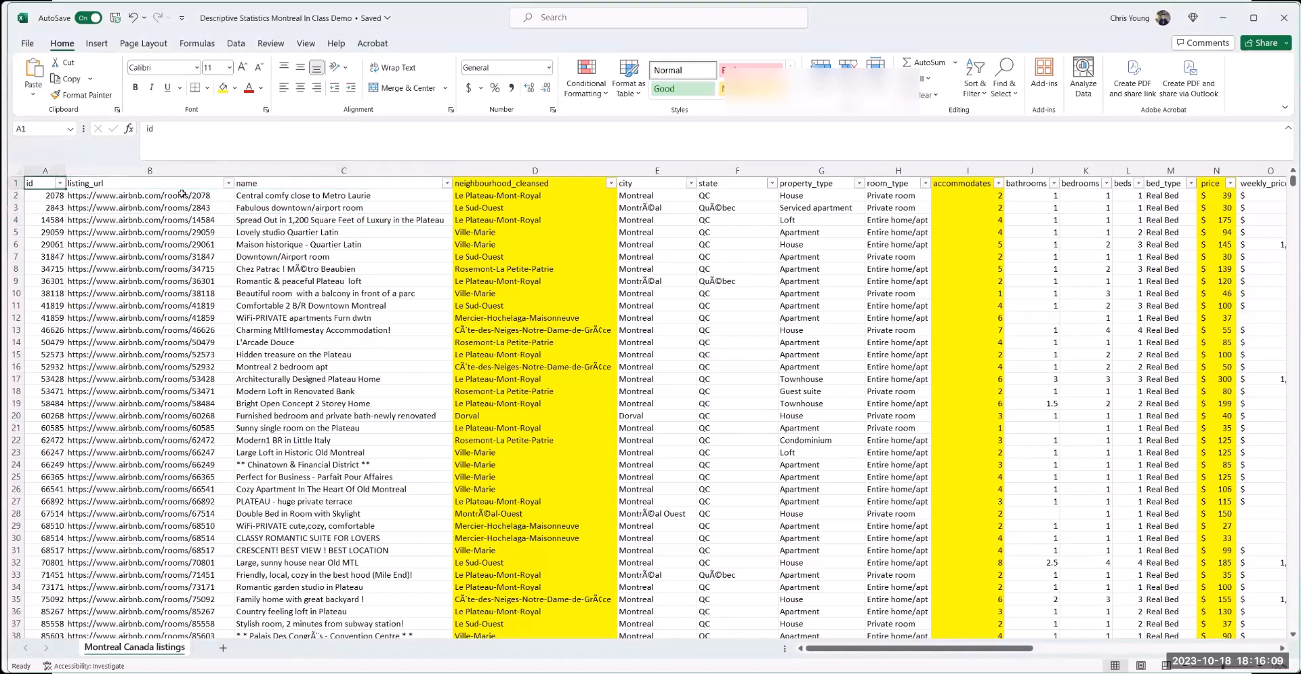
- Insert a PivotTable from the full Montreal Canada listings data range on a new worksheet
{"action": "left_click", "coordinate": [97, 43]}
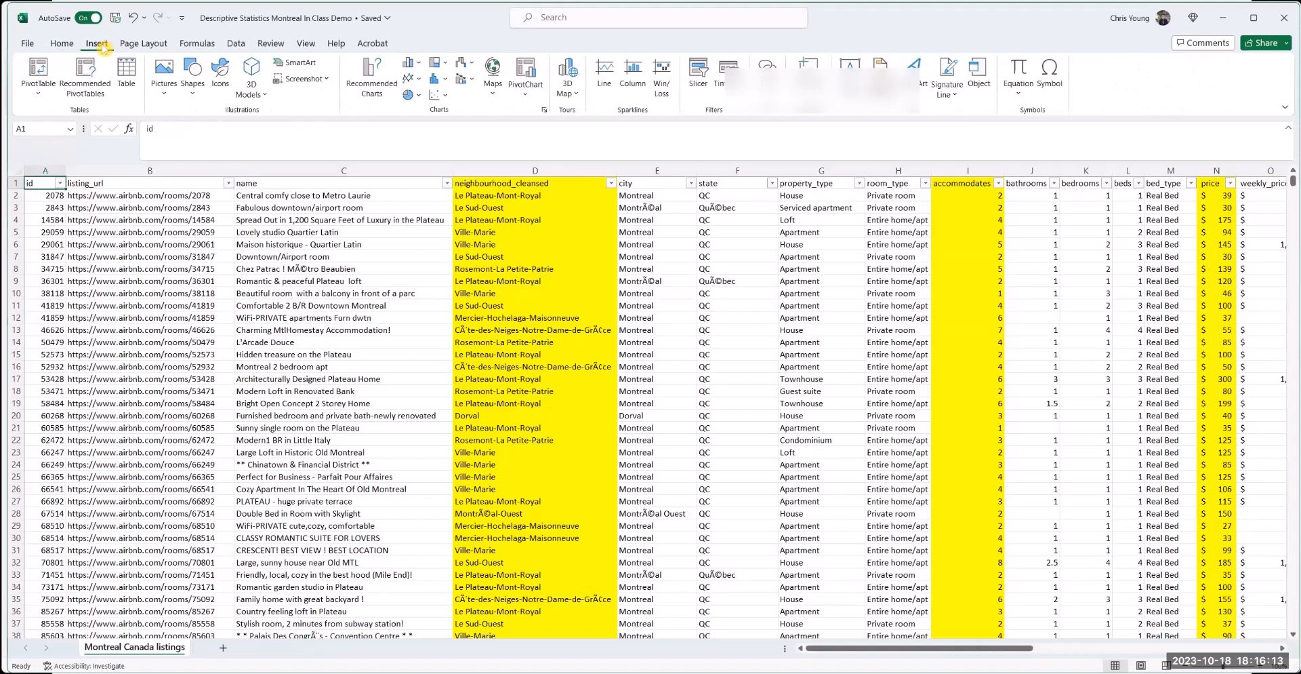
{"action": "left_click", "coordinate": [38, 95]}
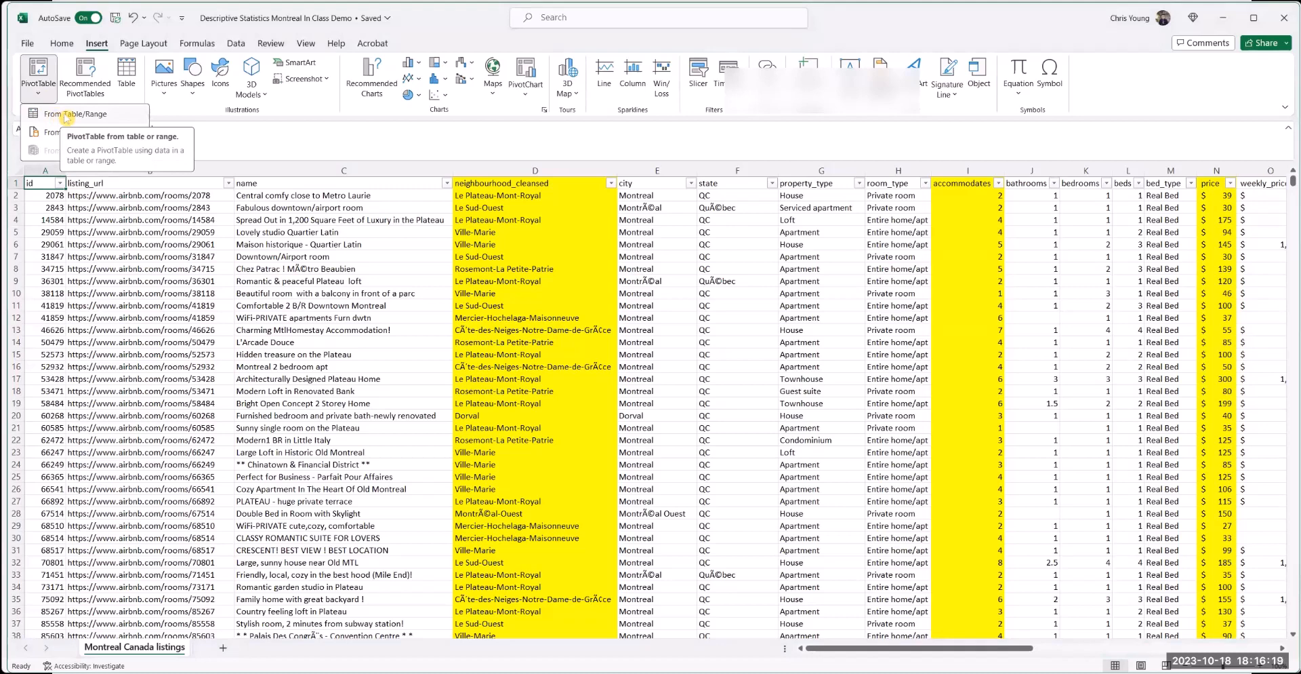
{"action": "left_click", "coordinate": [68, 115]}
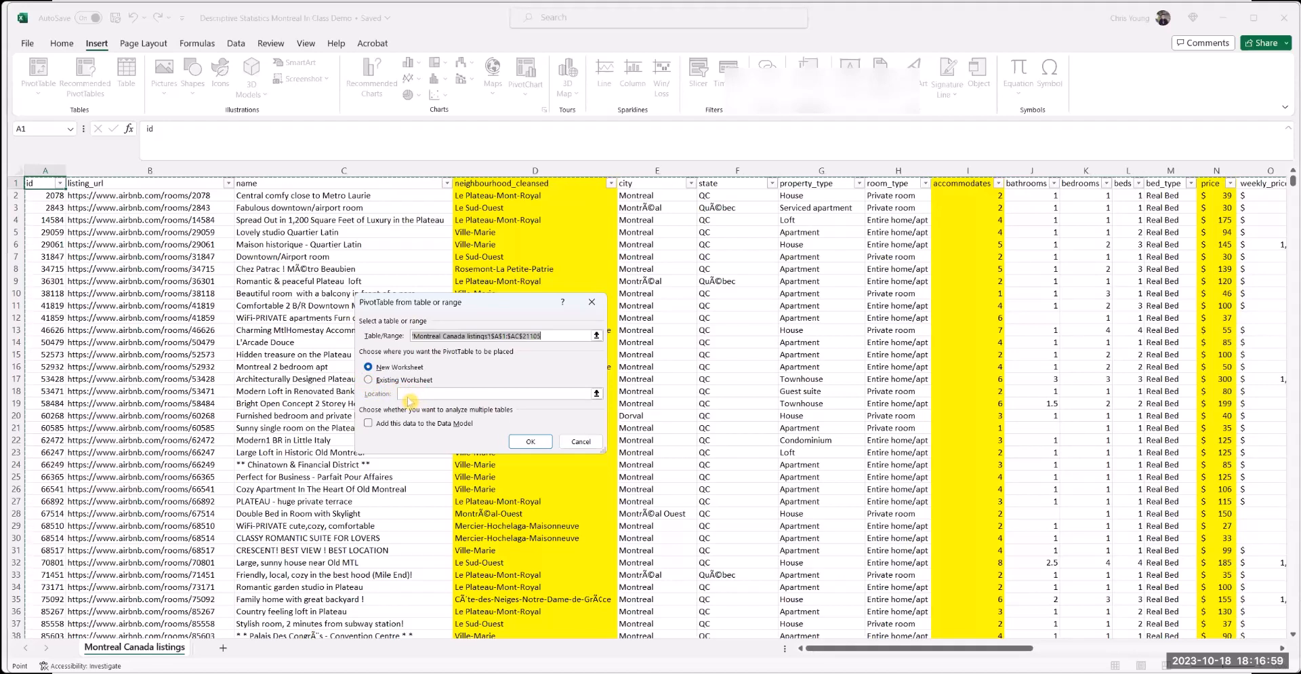
{"action": "left_click", "coordinate": [532, 441]}
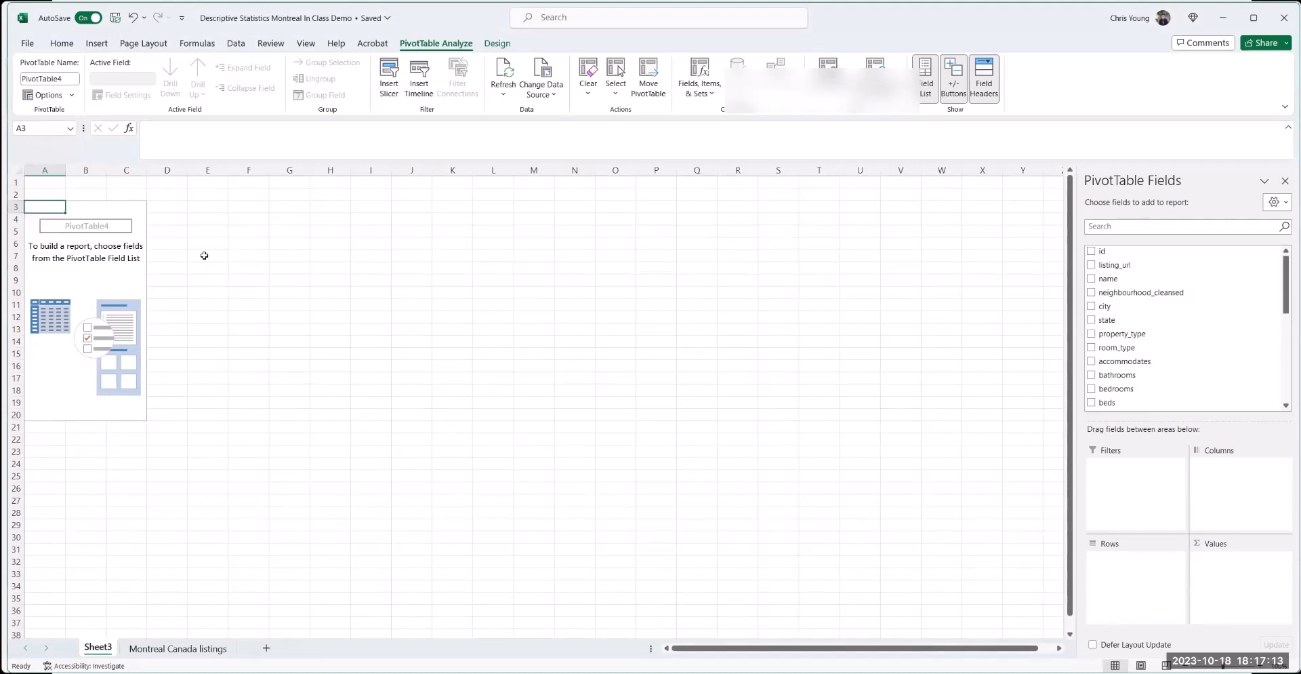
- Switch to the Example Presentation in PowerPoint to reread the Descriptive Statistics to-do list, and return to the Excel PivotTable sheet
{"action": "mouse_move", "coordinate": [966, 671]}
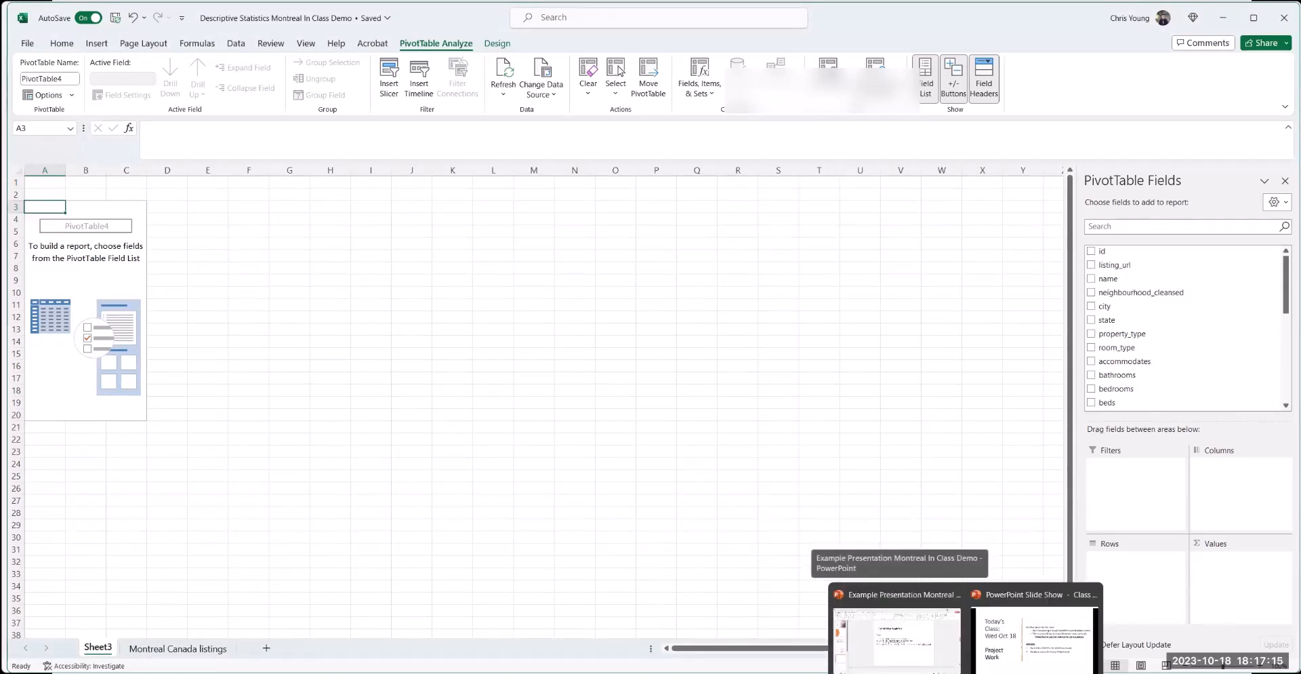
{"action": "left_click", "coordinate": [897, 637]}
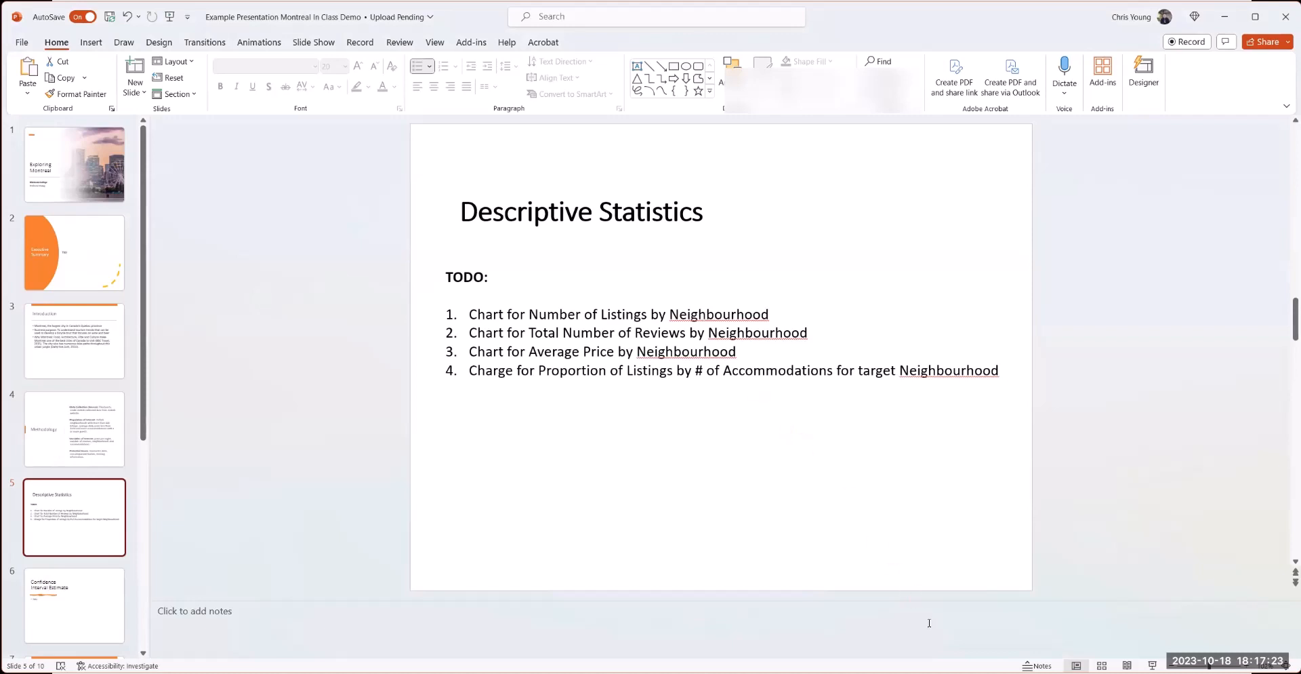
{"action": "left_click", "coordinate": [937, 657]}
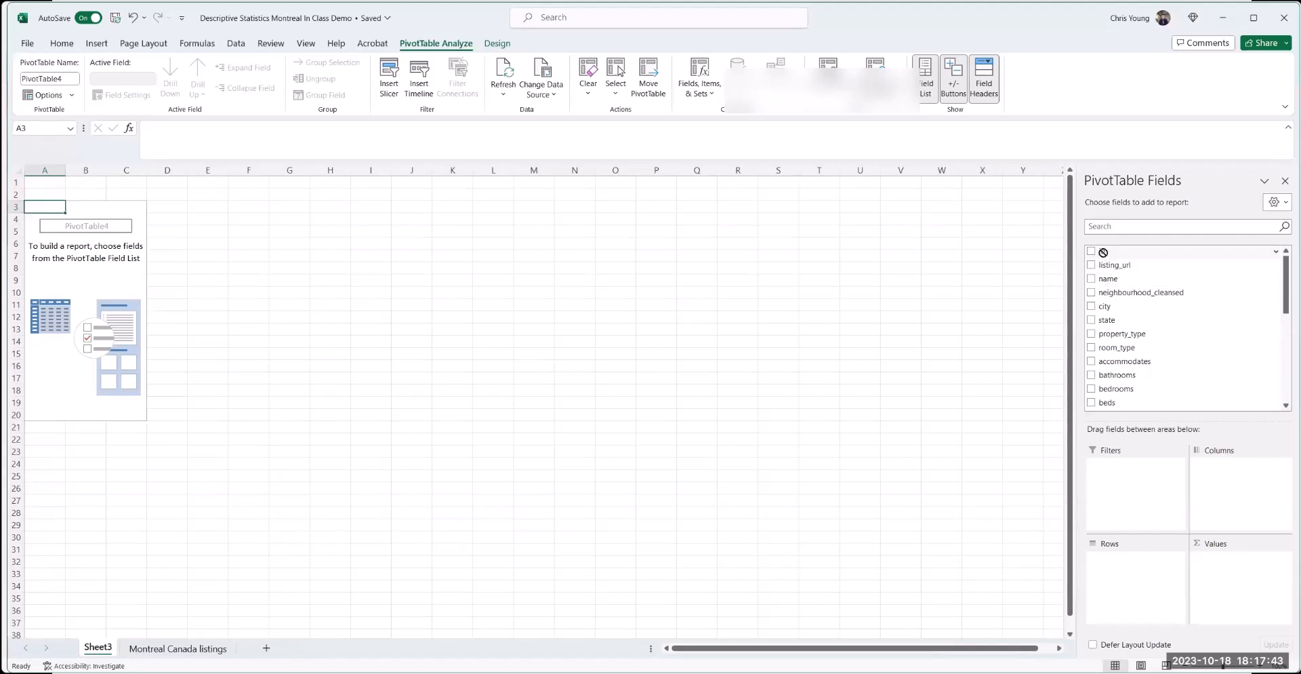
- Add the id field to the PivotTable values, and check the Montreal Canada listings data before returning to Sheet3
{"action": "left_click_drag", "start_coordinate": [1104, 253], "coordinate": [1229, 573]}
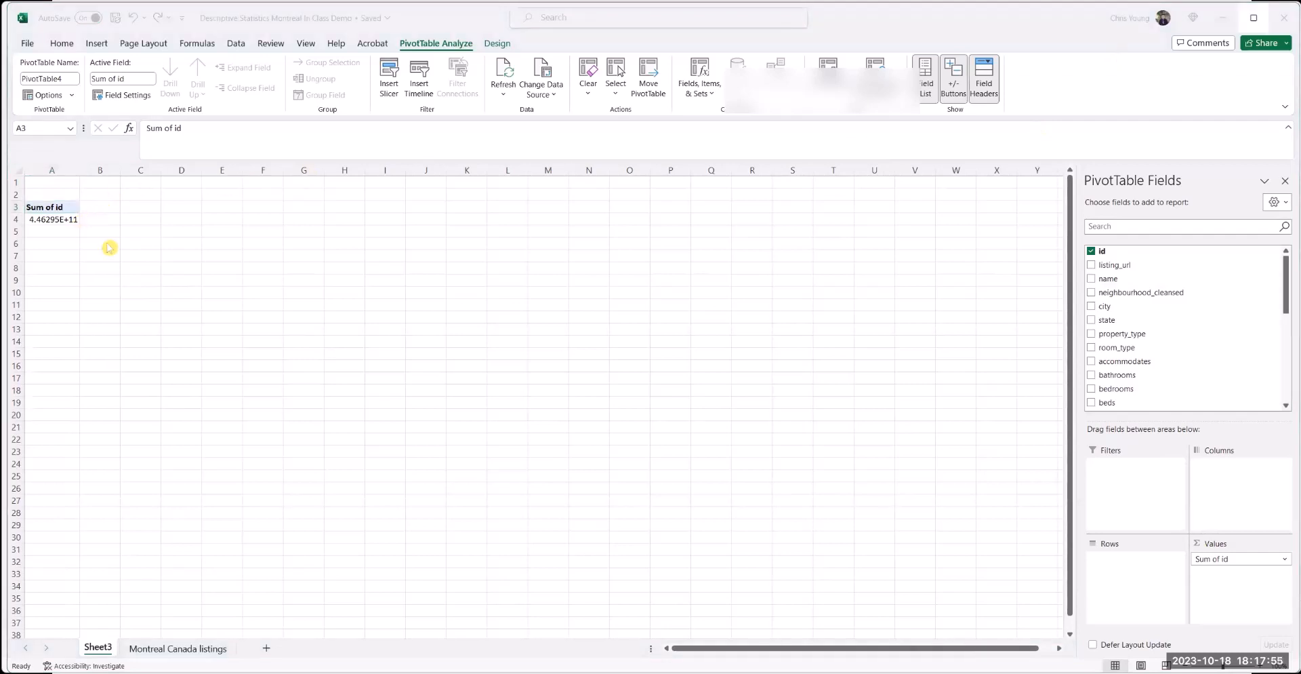
{"action": "left_click", "coordinate": [189, 654]}
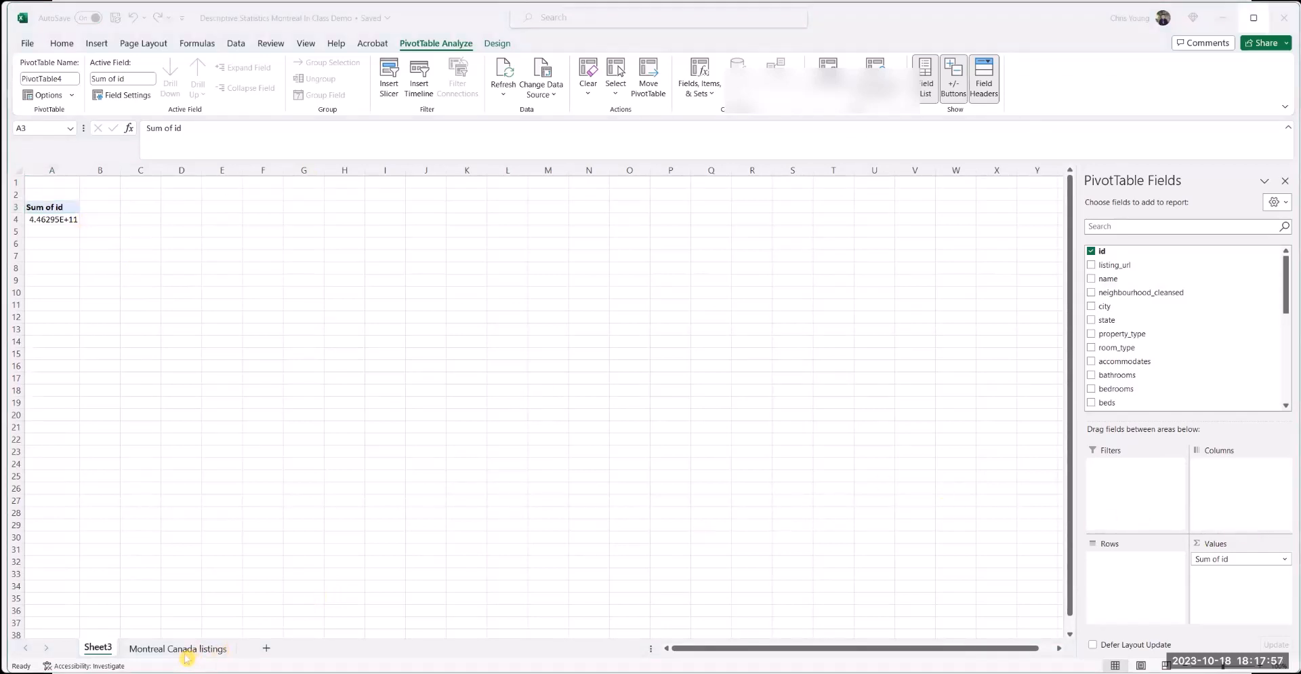
{"action": "left_click", "coordinate": [158, 648]}
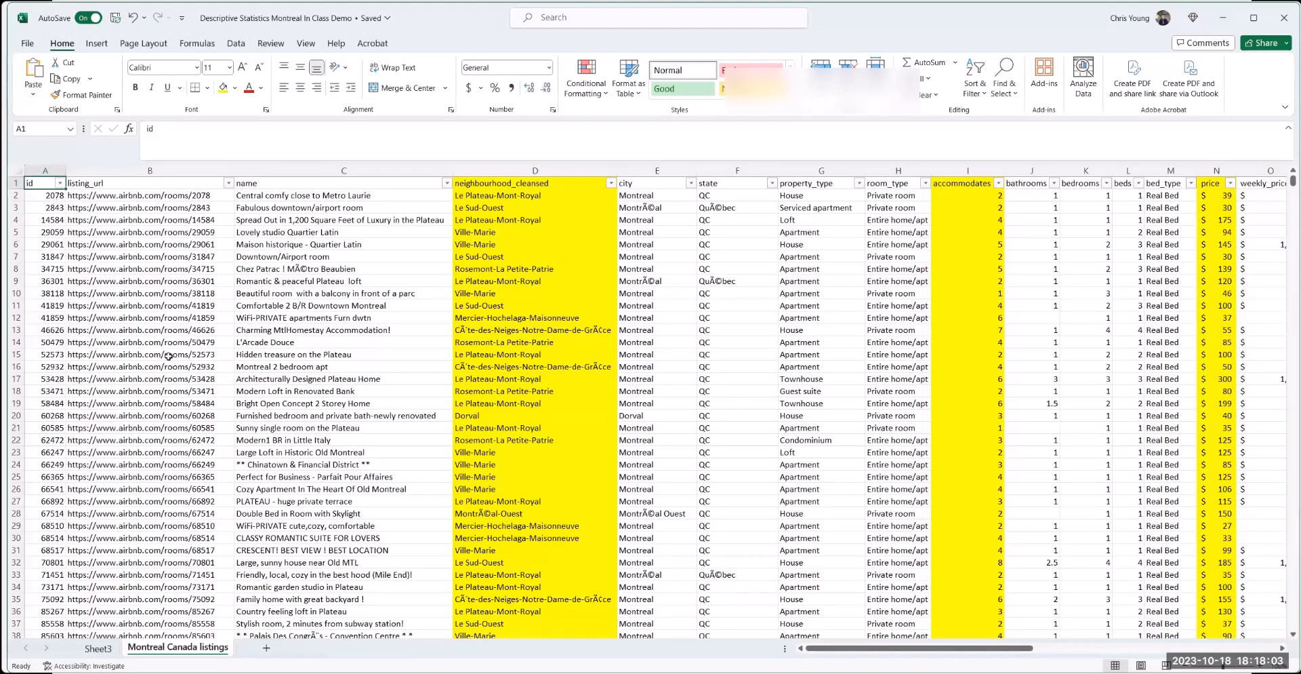
{"action": "left_click", "coordinate": [98, 649]}
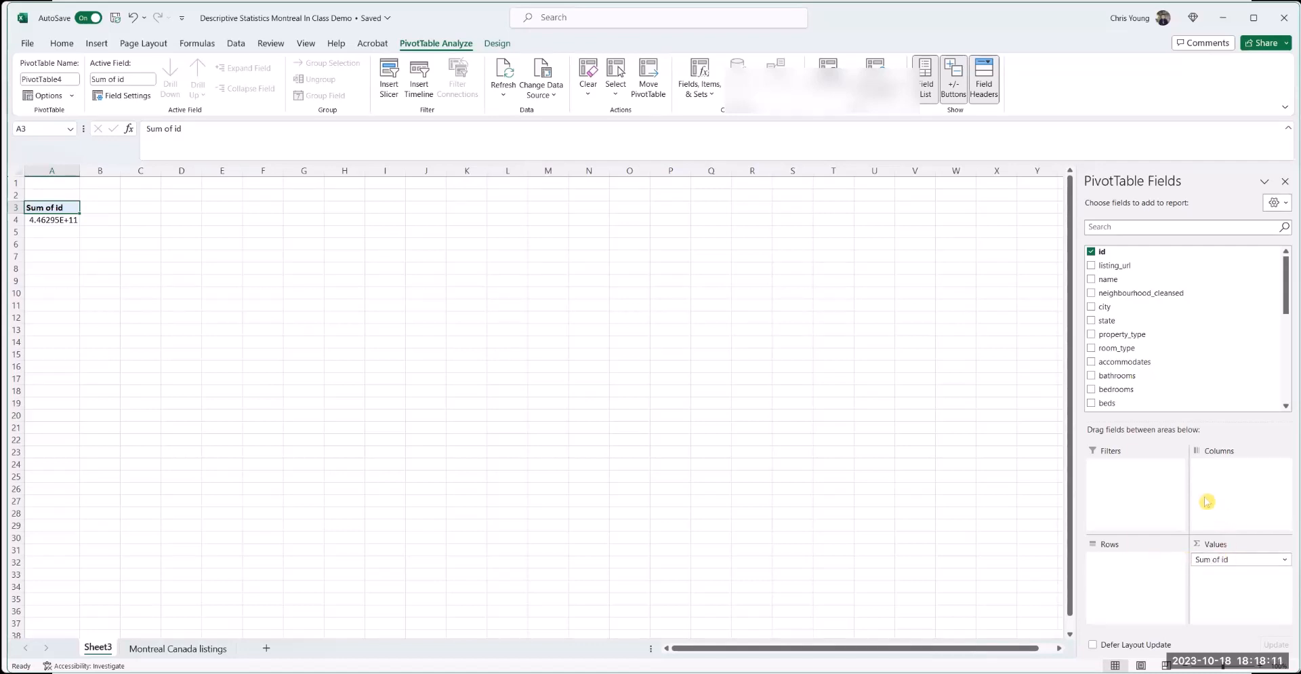
- Change the id value field to summarize by Count instead of Sum
{"action": "left_click", "coordinate": [1226, 561]}
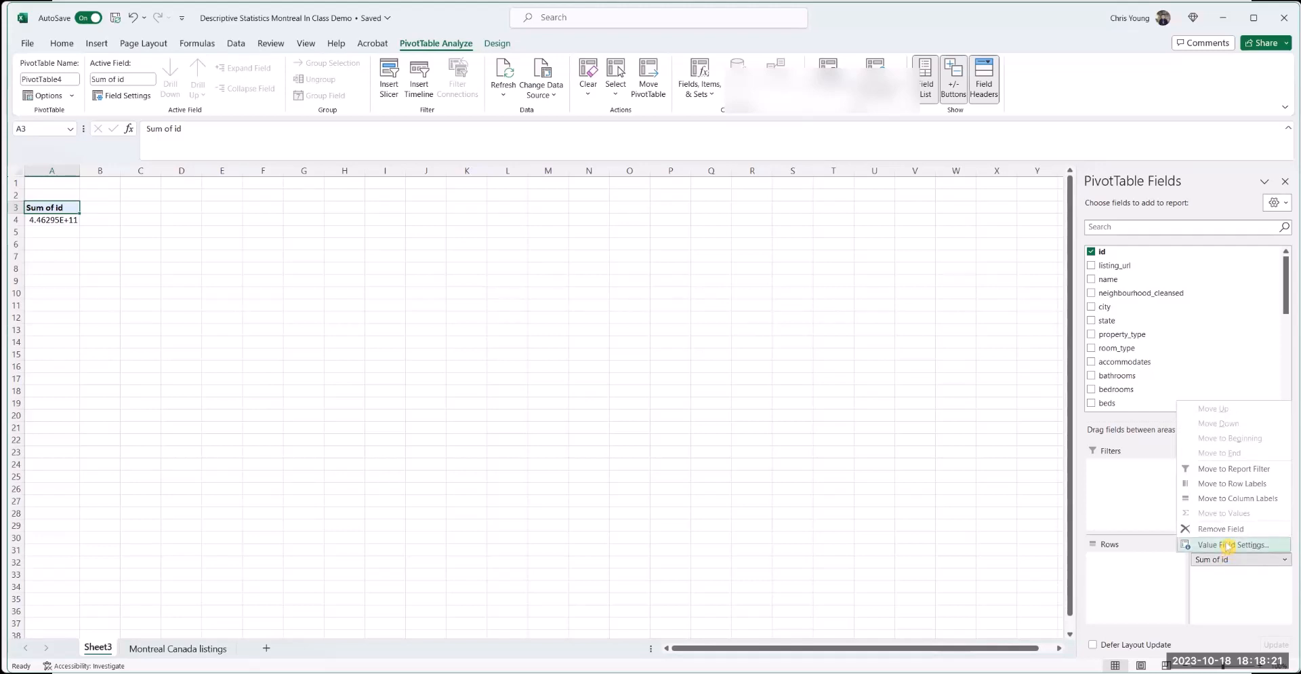
{"action": "left_click", "coordinate": [1229, 545]}
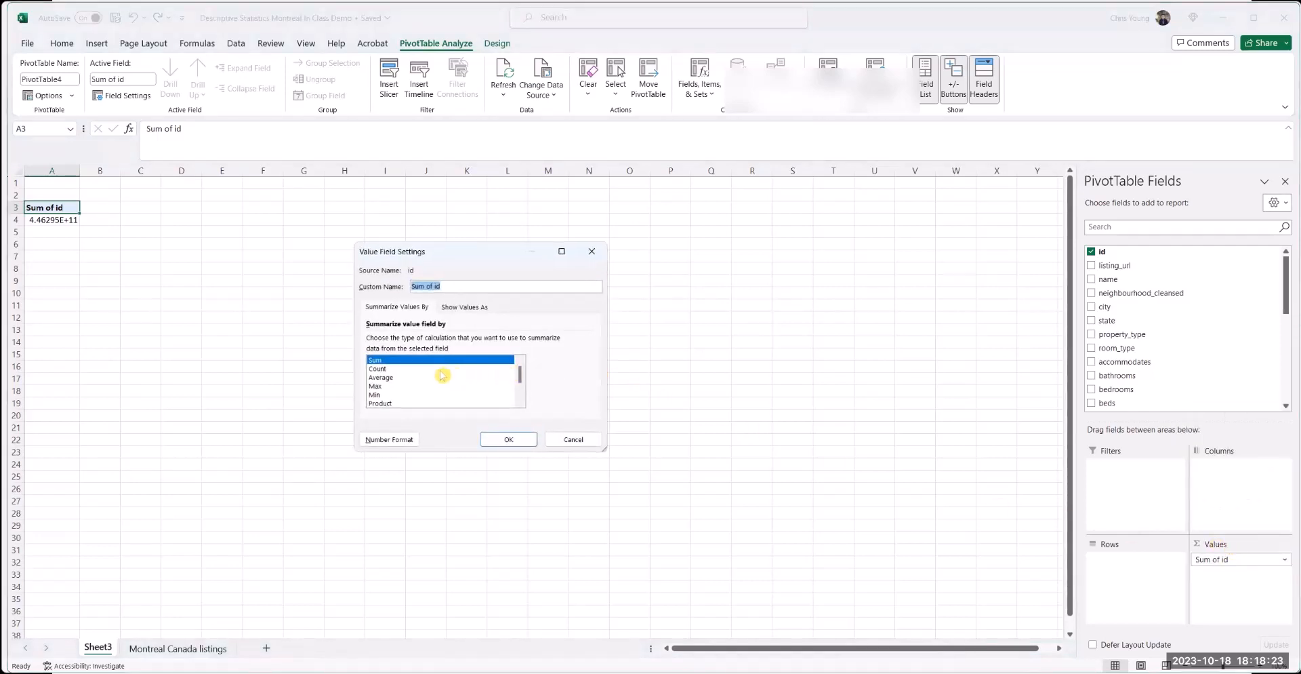
{"action": "left_click", "coordinate": [380, 370]}
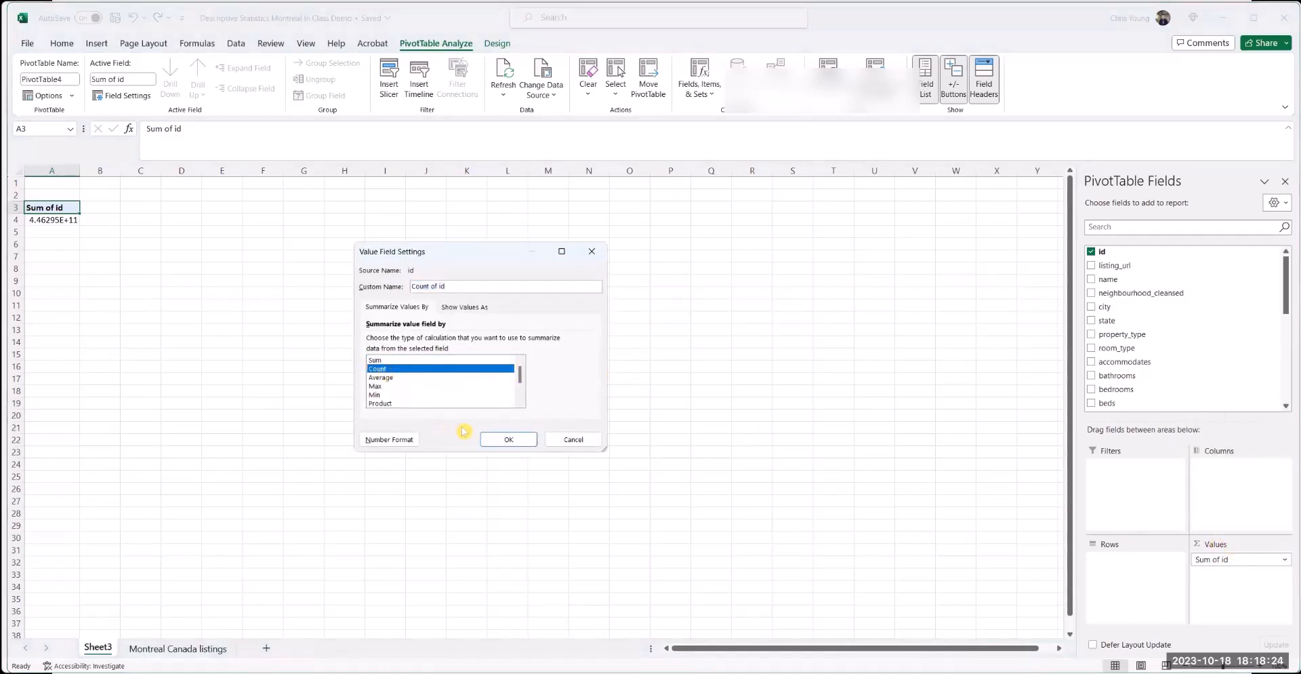
{"action": "left_click", "coordinate": [511, 440]}
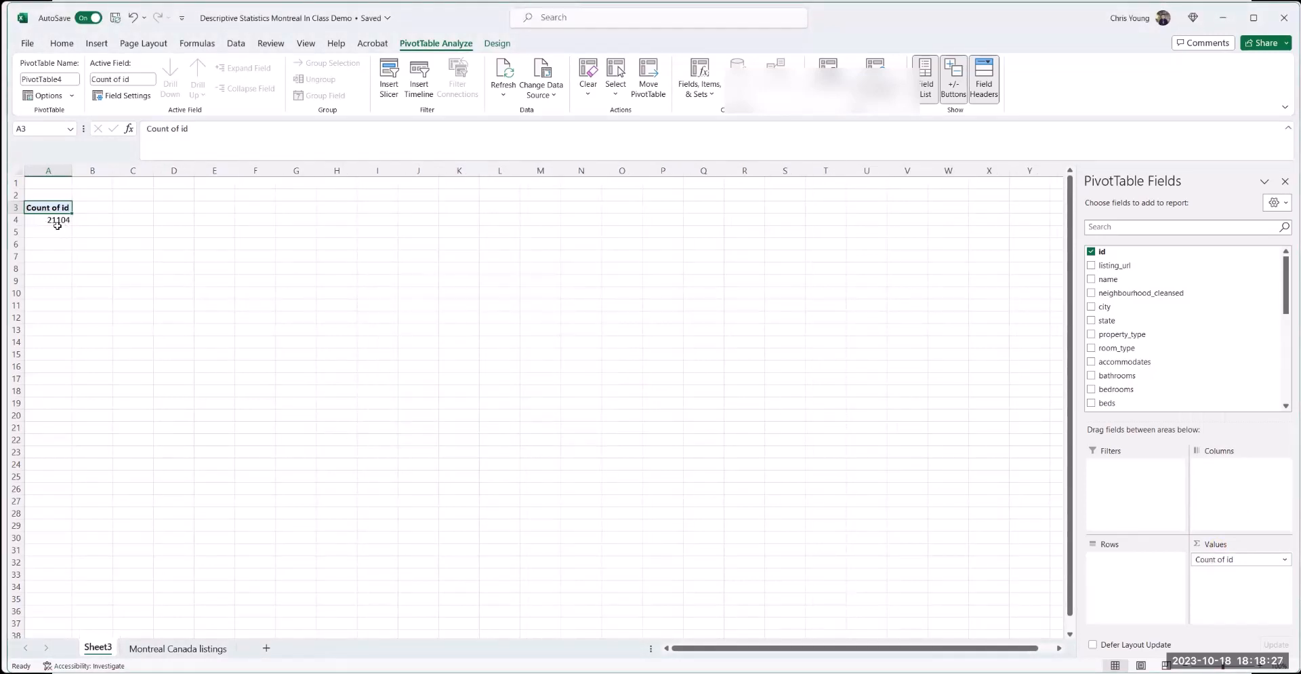
- Select the count of id cell and add neighbourhood_cleansed to the PivotTable rows
{"action": "mouse_move", "coordinate": [56, 219]}
{"action": "left_click", "coordinate": [57, 220]}
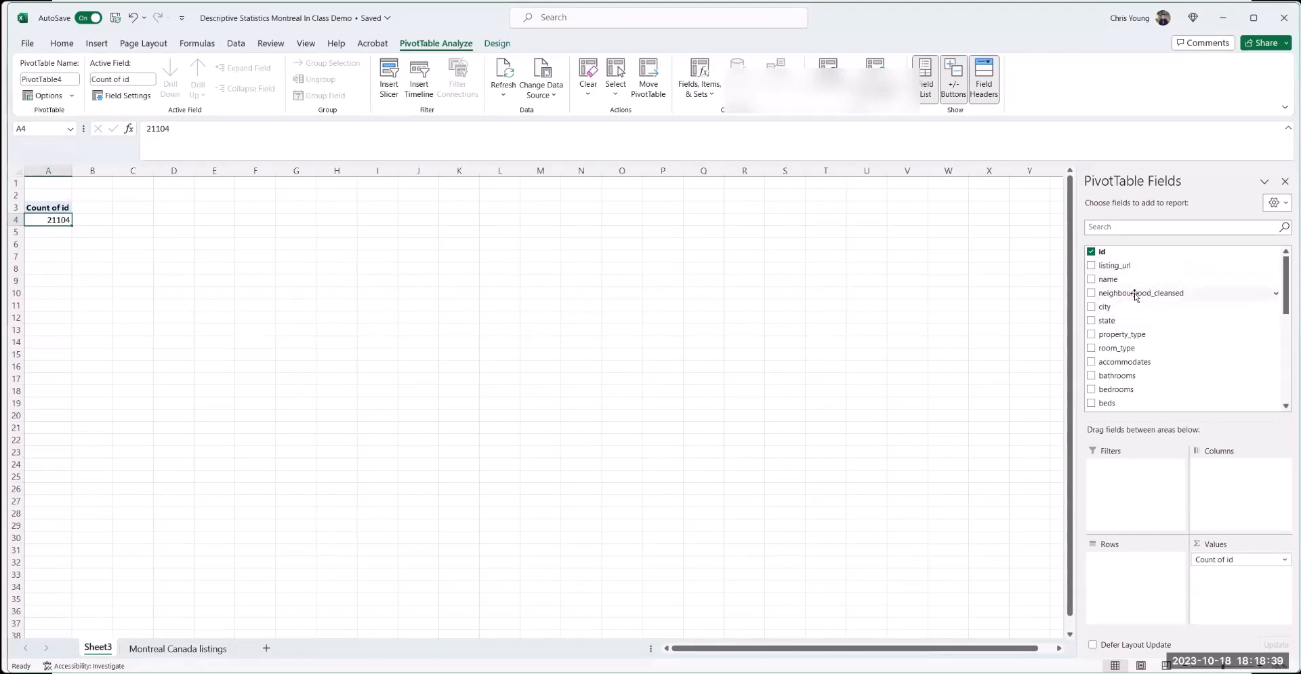
{"action": "left_click_drag", "start_coordinate": [1132, 297], "coordinate": [1153, 569]}
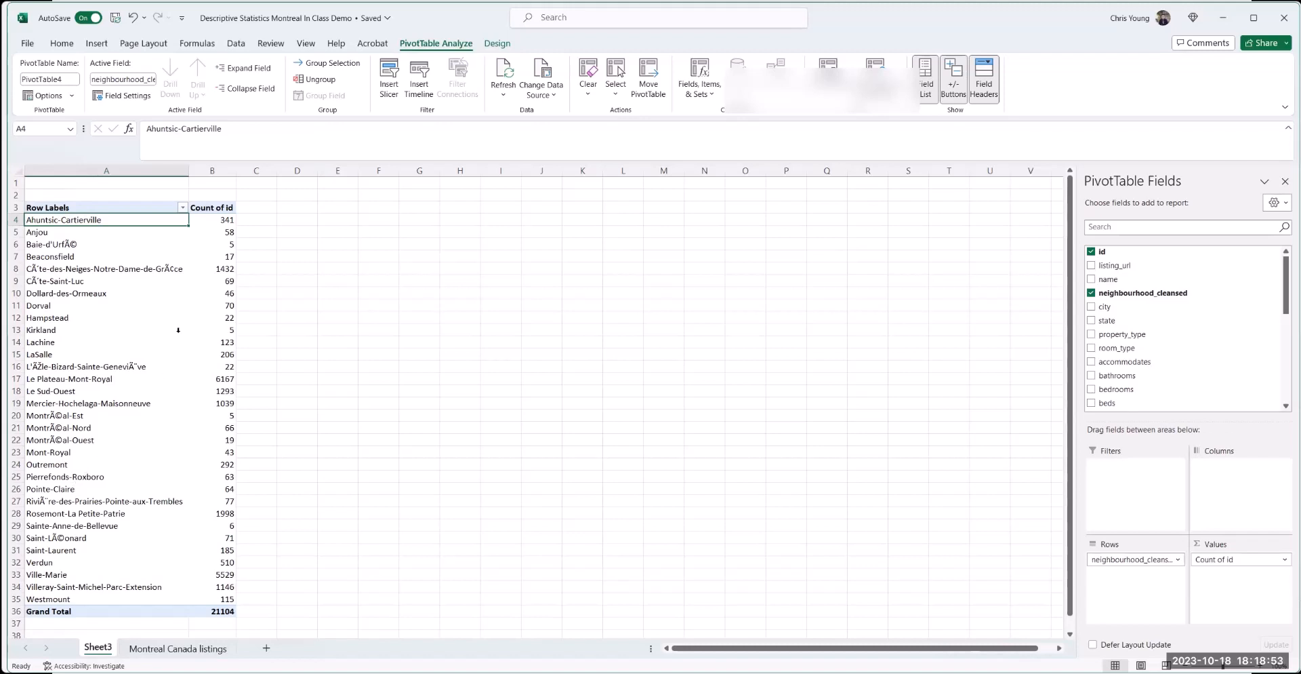
- Insert a clustered column PivotChart of the listing counts and place it beside the table, enlarged to about 5.67" high by 9.18" wide
{"action": "left_click", "coordinate": [229, 231]}
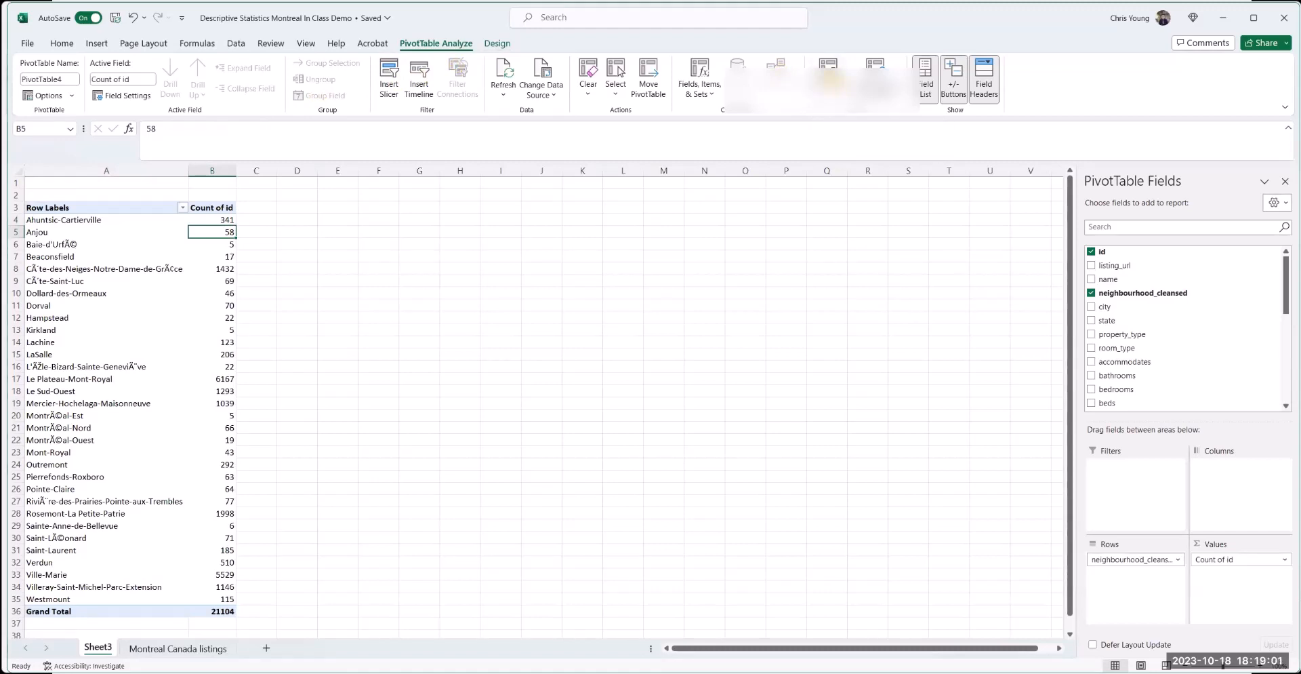
{"action": "left_click", "coordinate": [830, 75]}
{"action": "left_click_drag", "start_coordinate": [637, 161], "coordinate": [568, 161]}
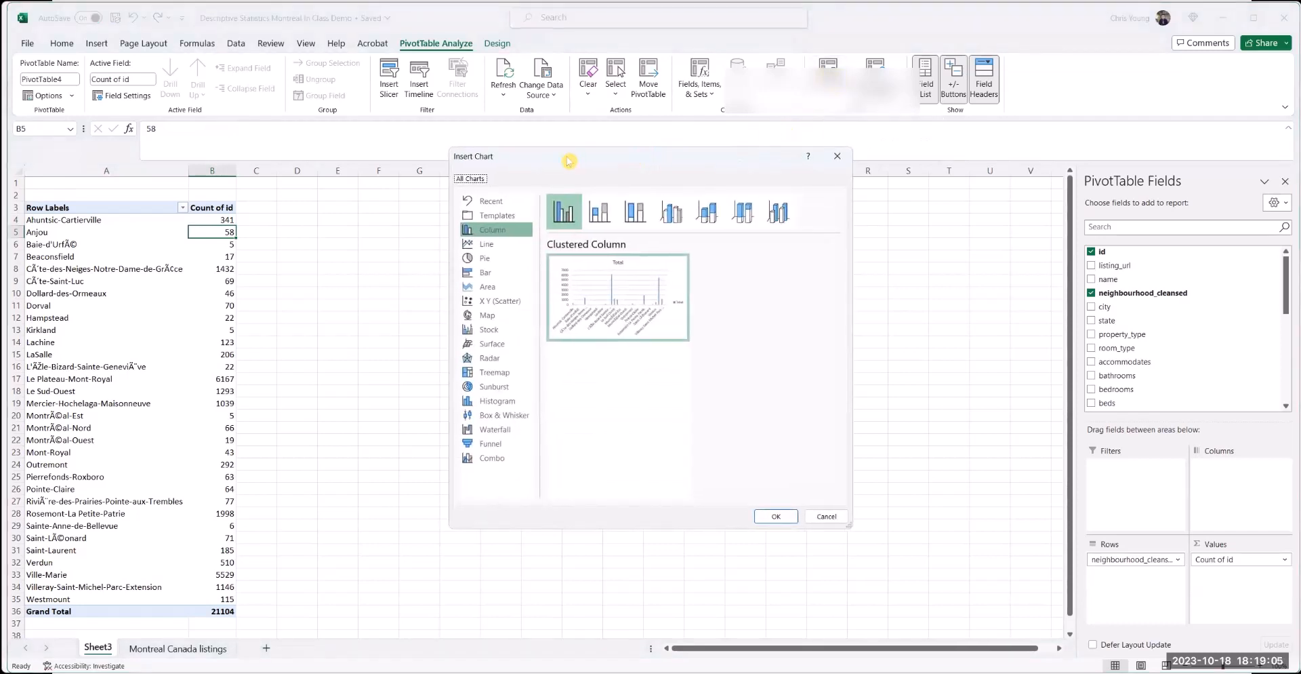
{"action": "mouse_move", "coordinate": [571, 311]}
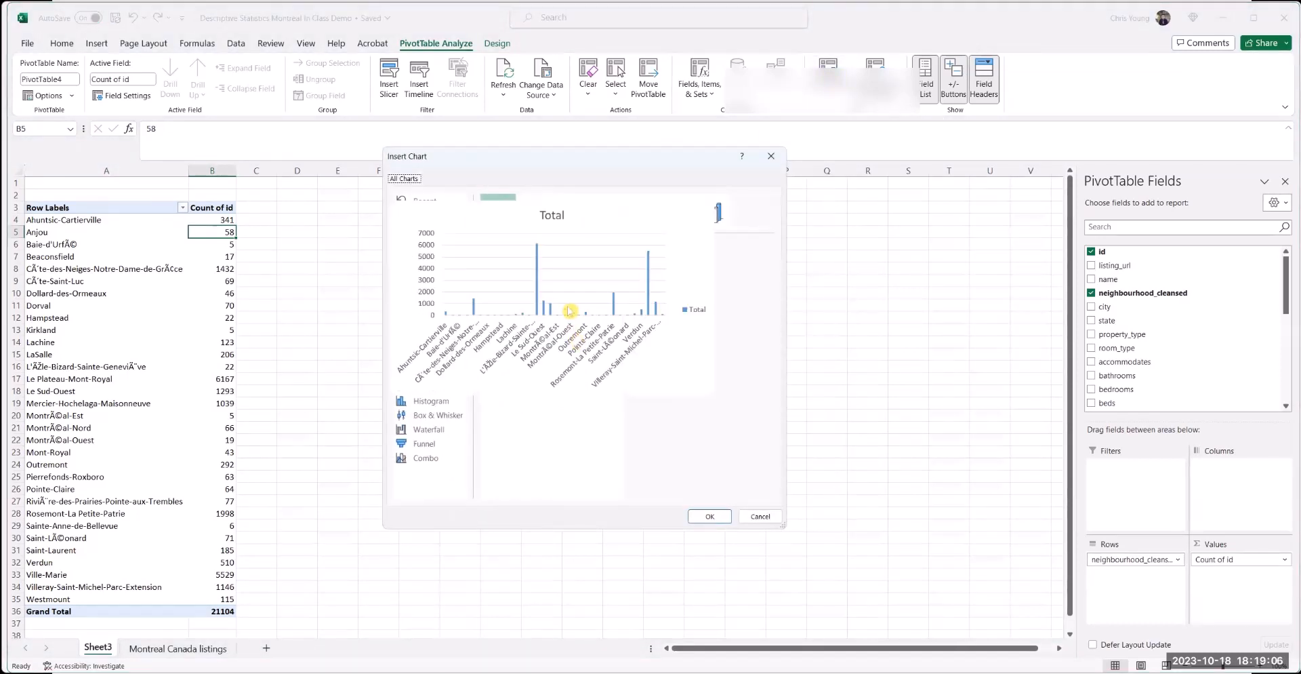
{"action": "left_click", "coordinate": [710, 516]}
{"action": "left_click_drag", "start_coordinate": [614, 315], "coordinate": [553, 218]}
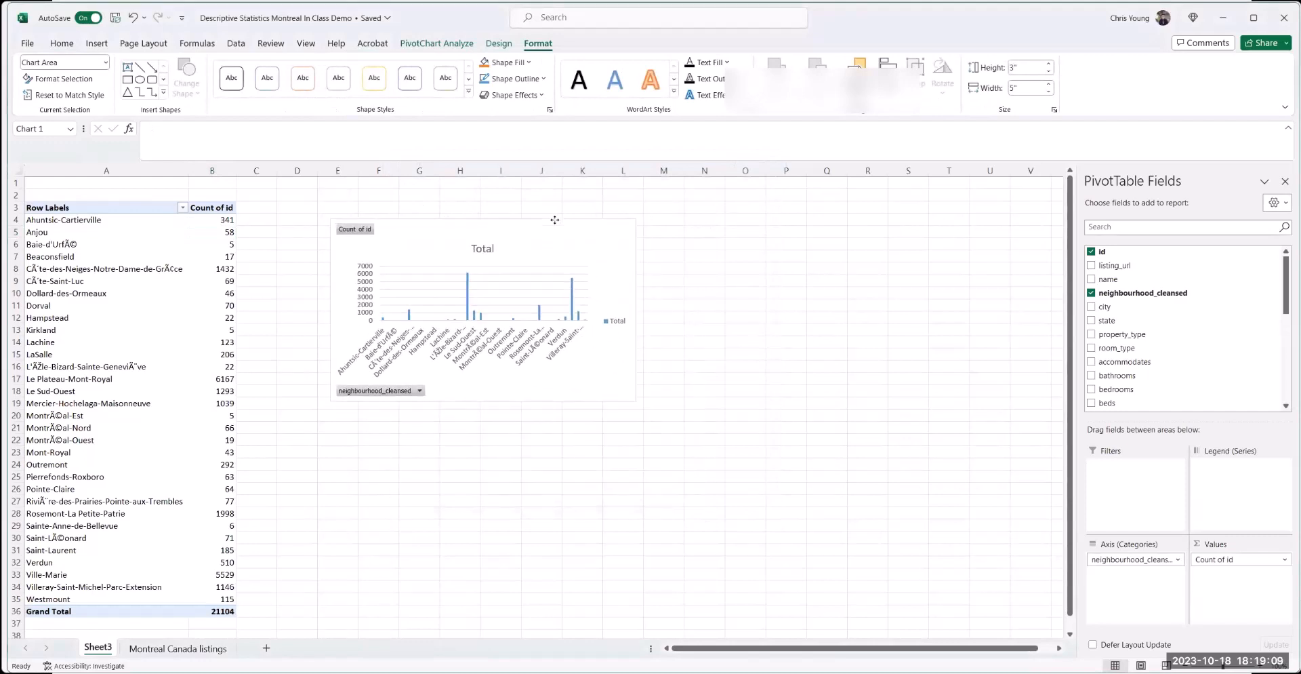
{"action": "left_click_drag", "start_coordinate": [636, 402], "coordinate": [892, 565]}
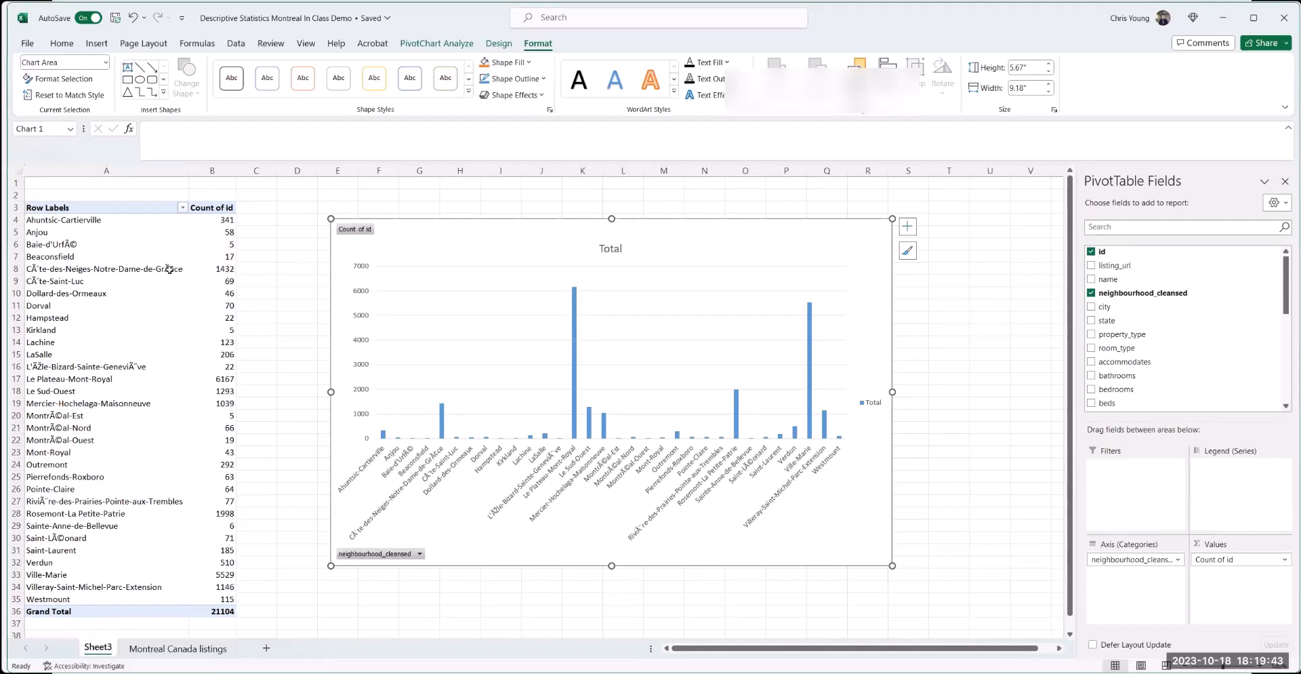
- Apply a value filter to the neighbourhood row labels that keeps only items whose Count of id is greater than 100
{"action": "right_click", "coordinate": [85, 224]}
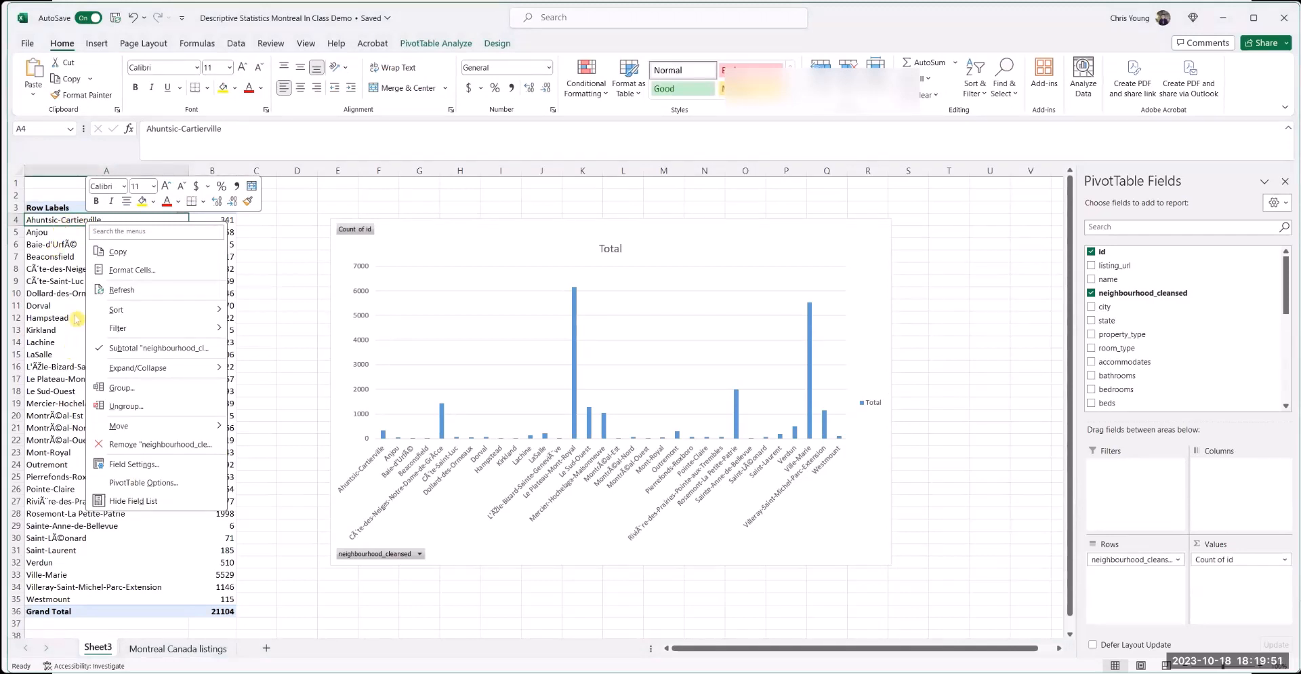
{"action": "key", "text": "Escape"}
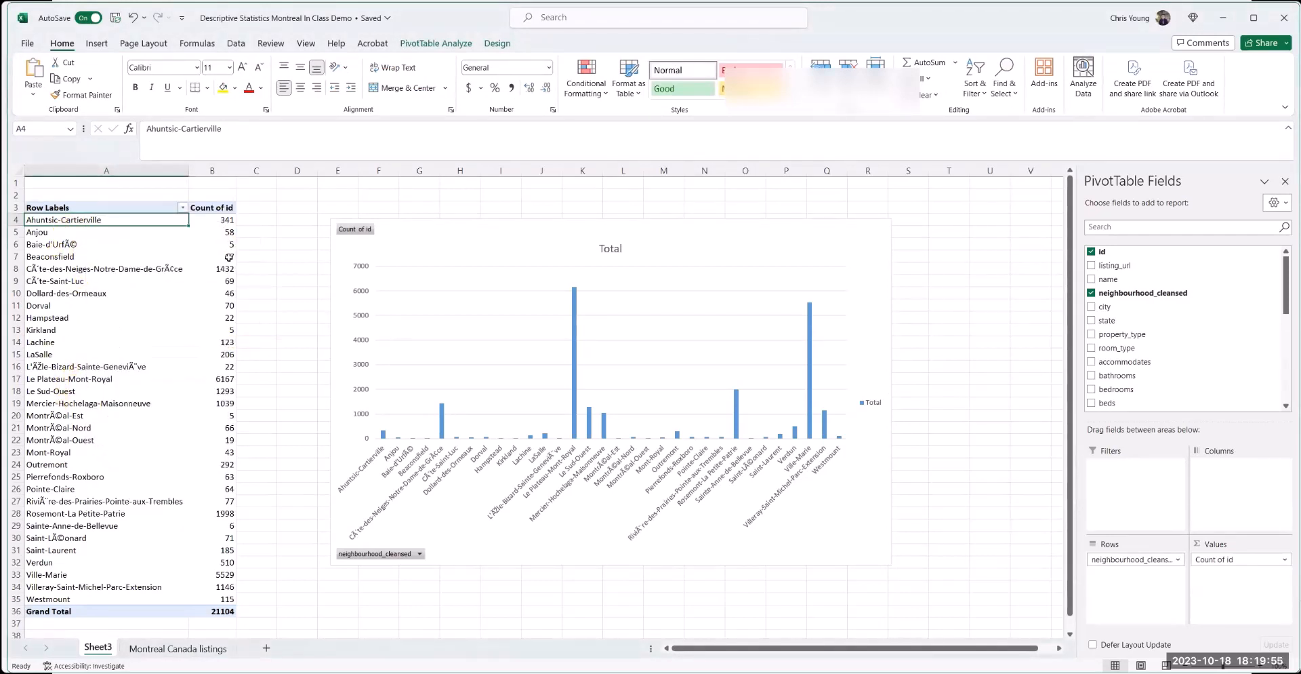
{"action": "right_click", "coordinate": [99, 221]}
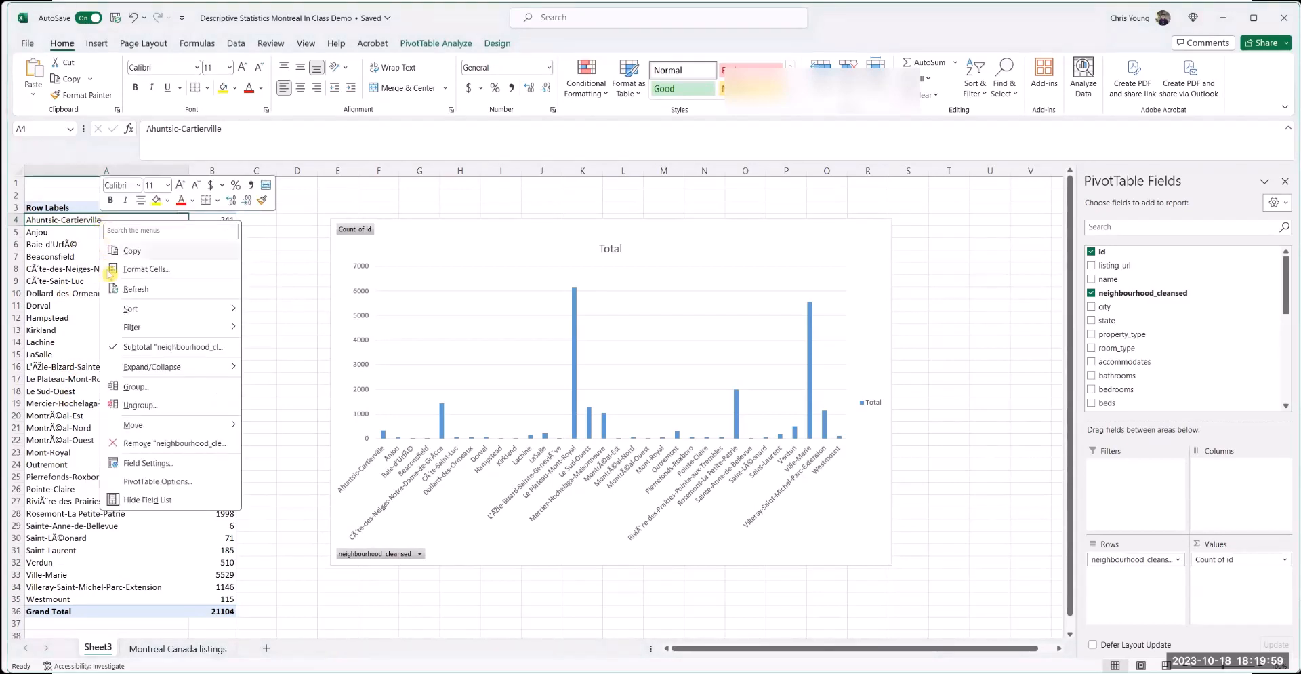
{"action": "mouse_move", "coordinate": [142, 330]}
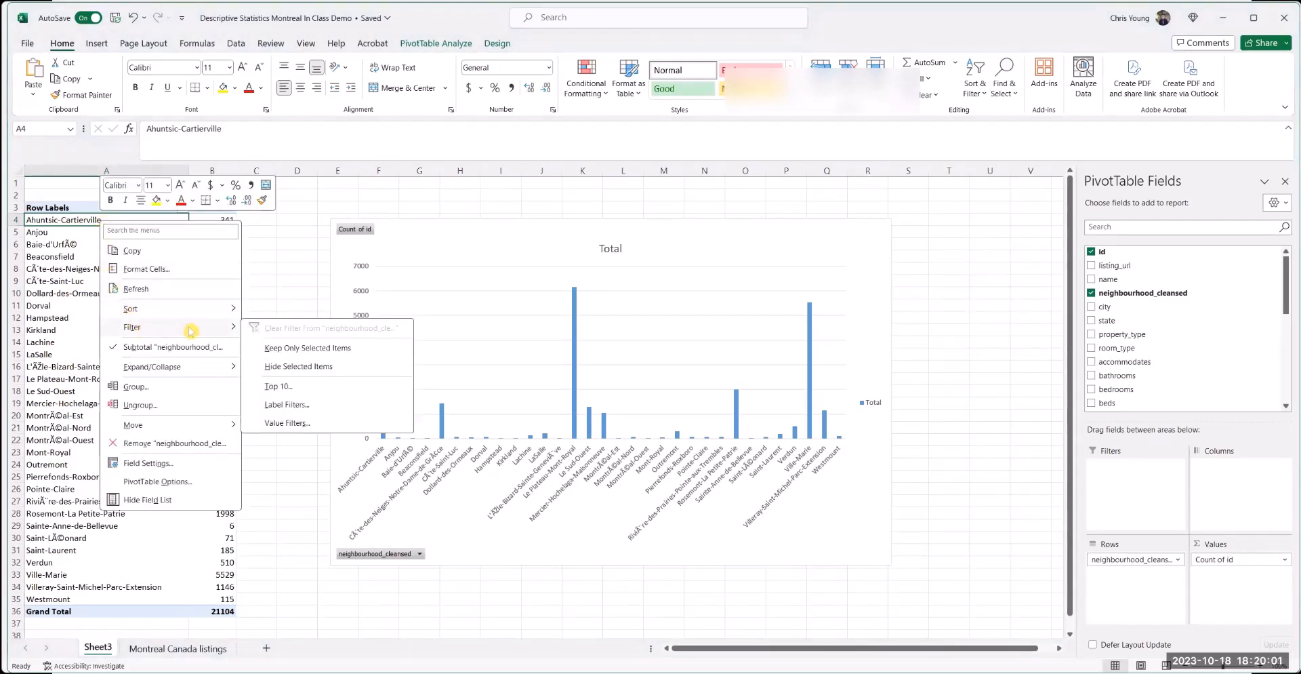
{"action": "left_click", "coordinate": [301, 426]}
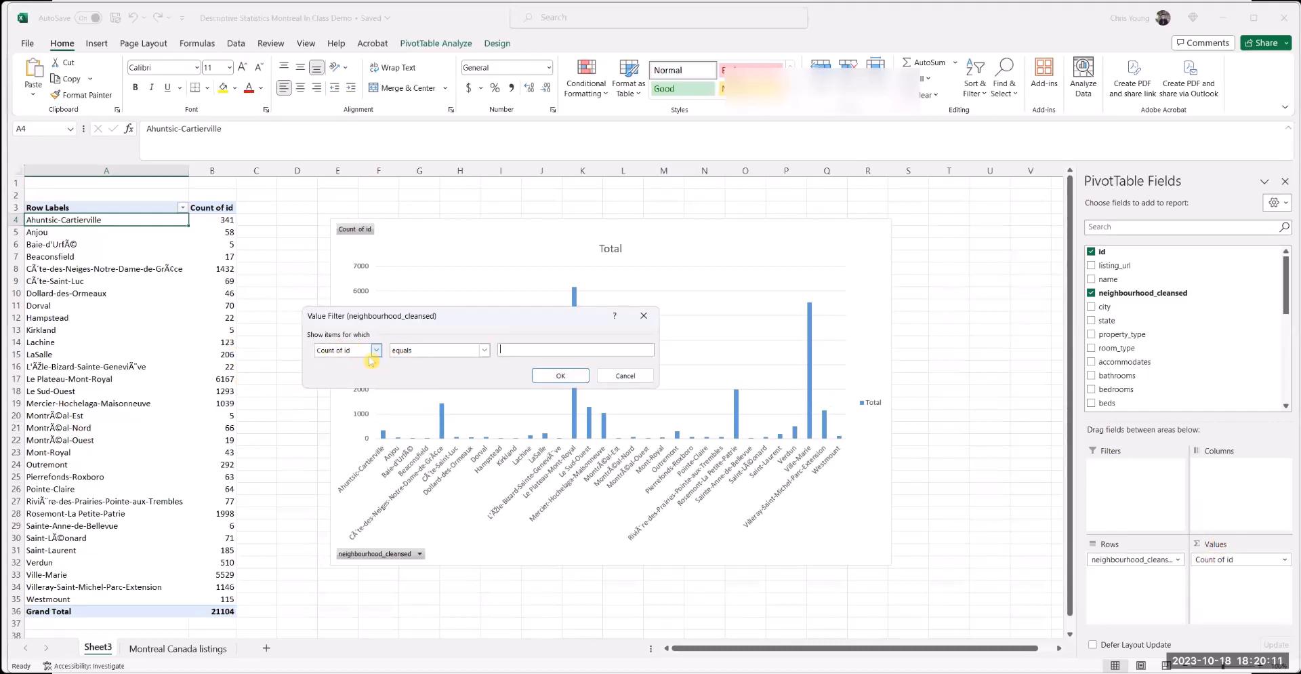
{"action": "left_click", "coordinate": [485, 350]}
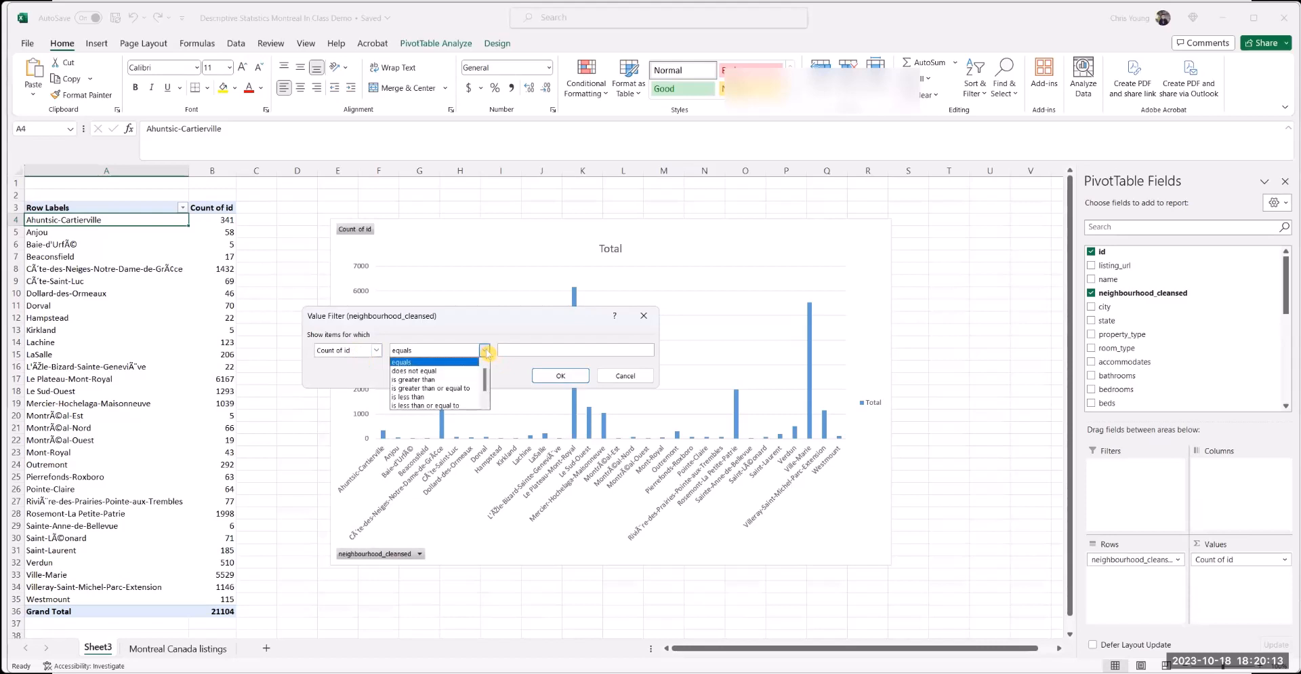
{"action": "left_click", "coordinate": [413, 380]}
{"action": "left_click", "coordinate": [531, 350]}
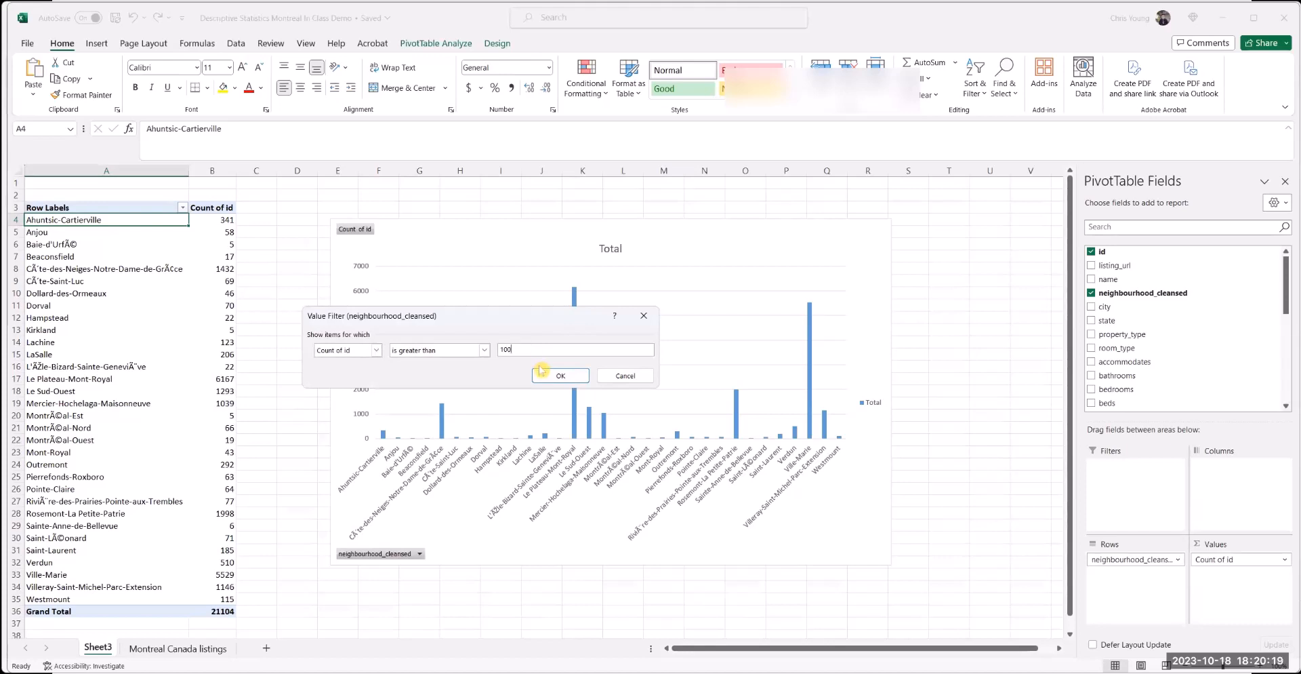
{"action": "left_click", "coordinate": [560, 378]}
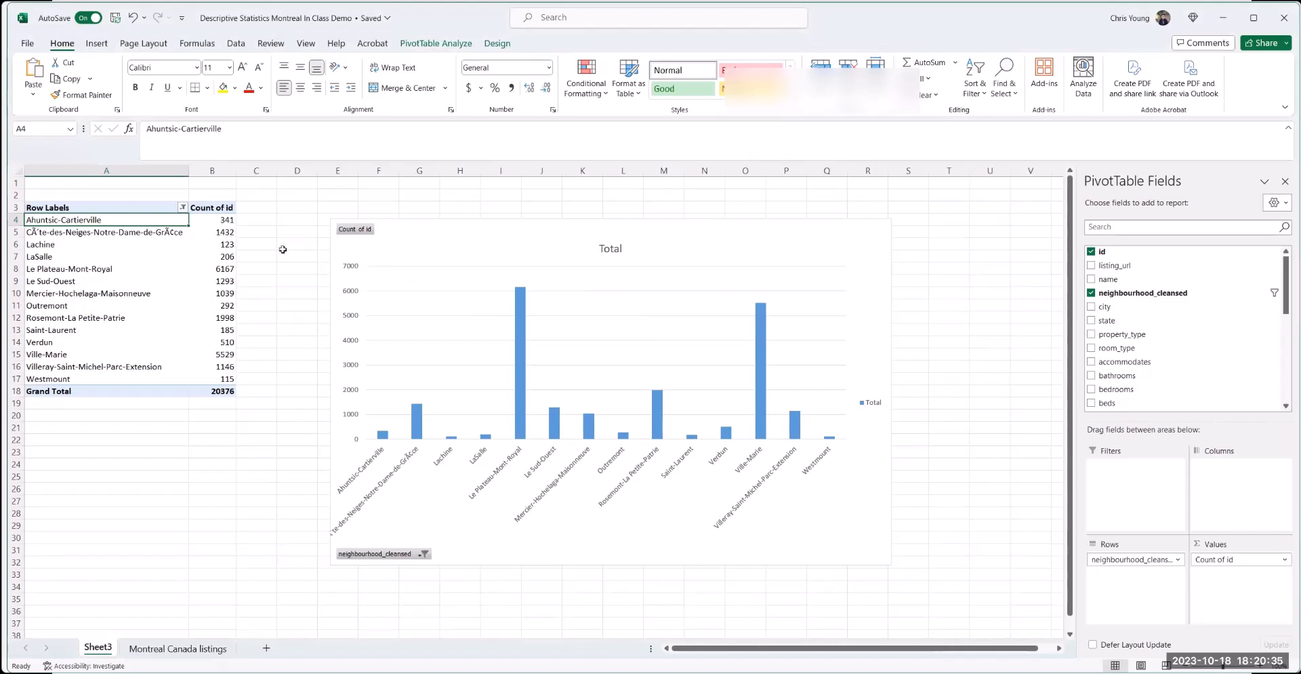
- Sort the PivotTable's neighbourhoods by Count of id from largest to smallest
{"action": "mouse_move", "coordinate": [231, 228]}
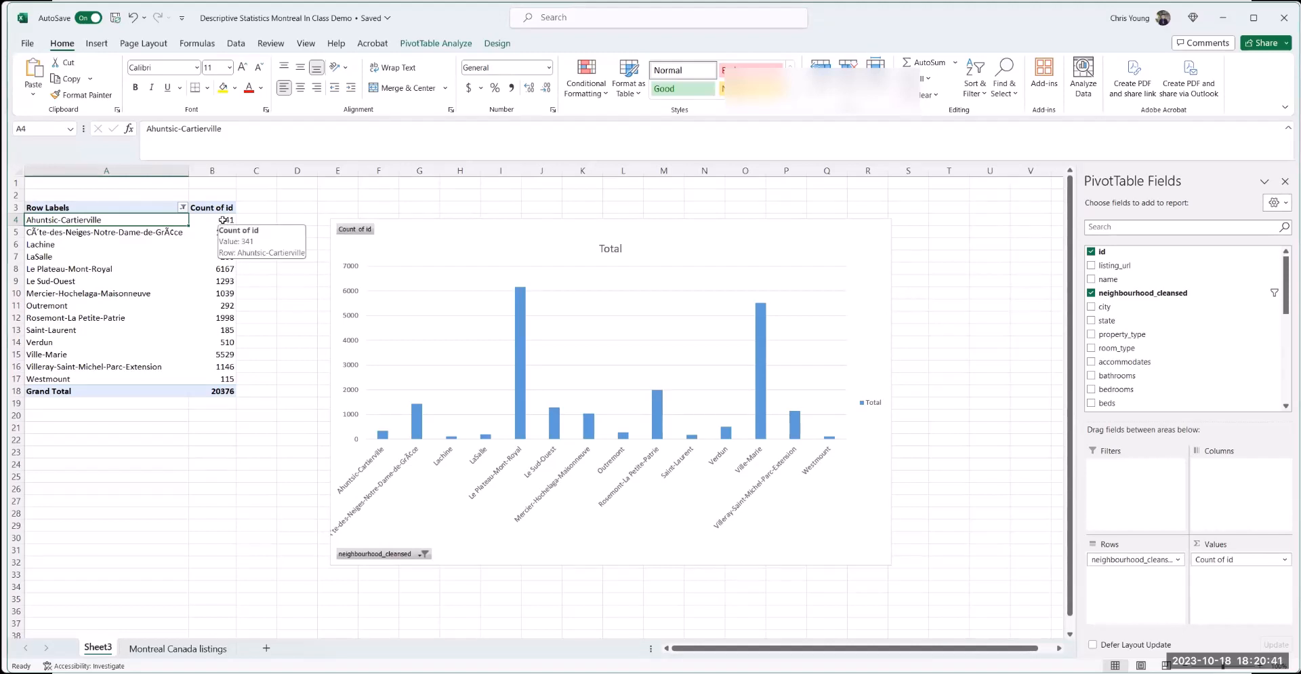
{"action": "right_click", "coordinate": [223, 221]}
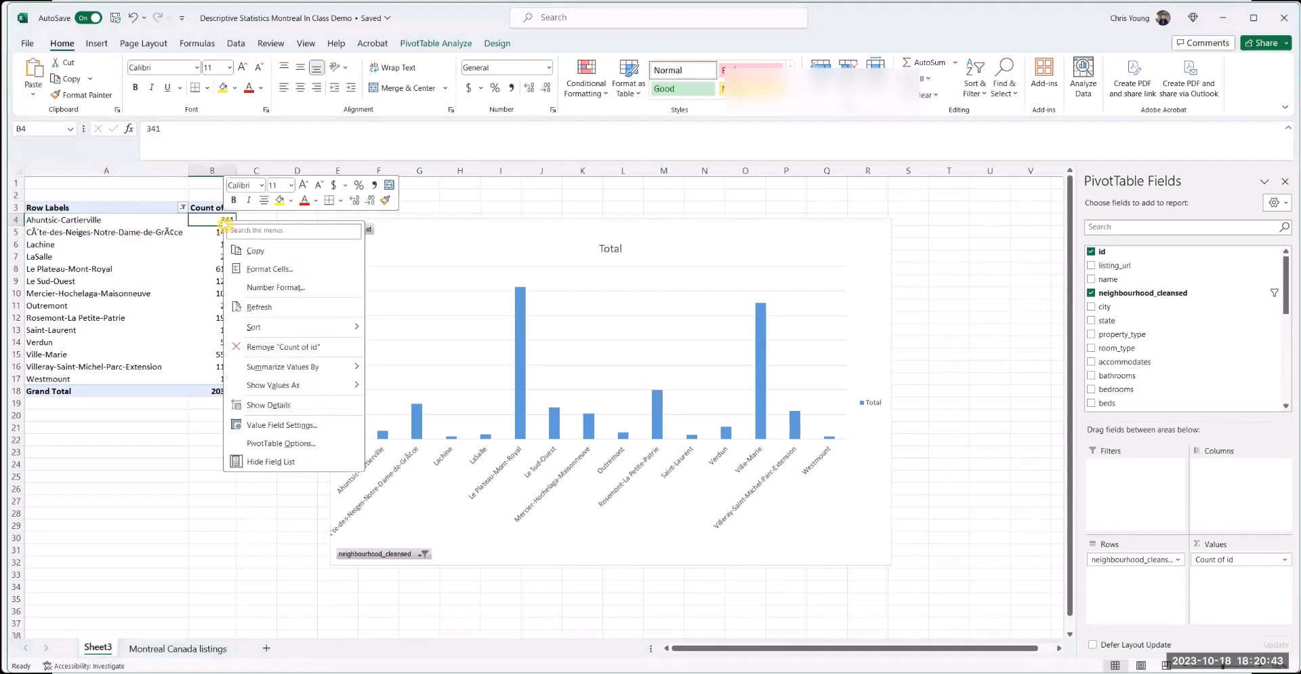
{"action": "mouse_move", "coordinate": [266, 330]}
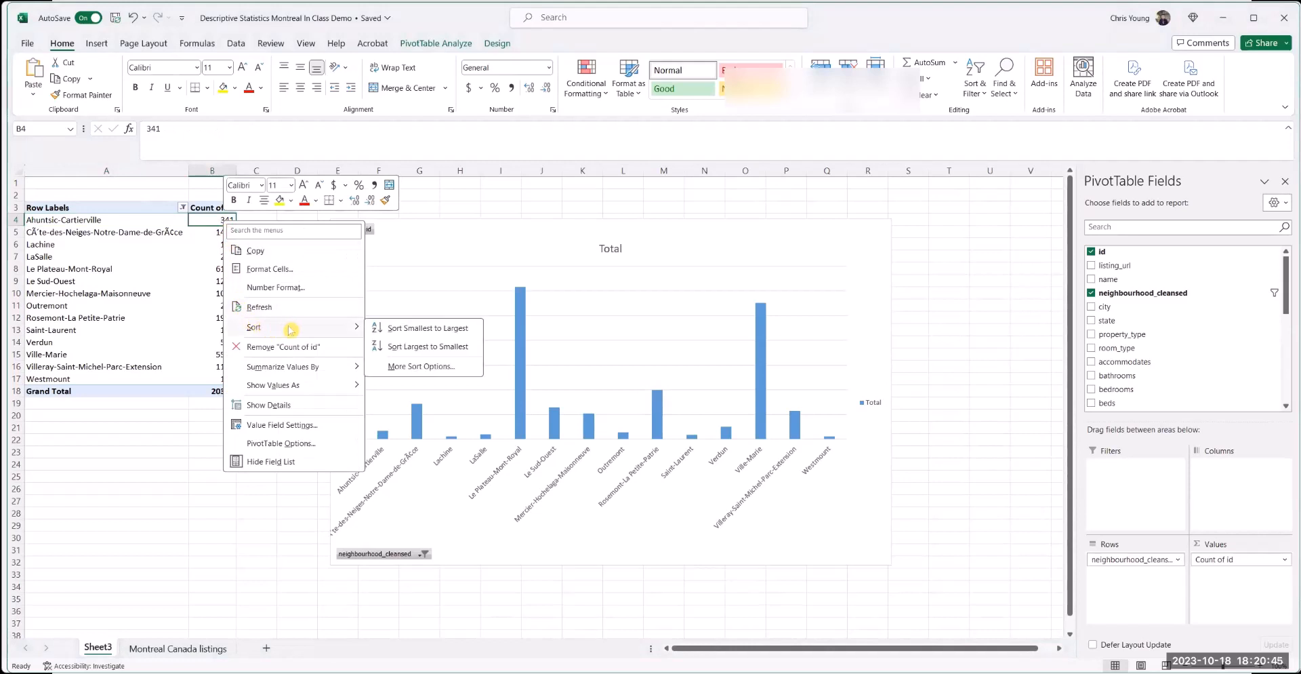
{"action": "left_click", "coordinate": [415, 346]}
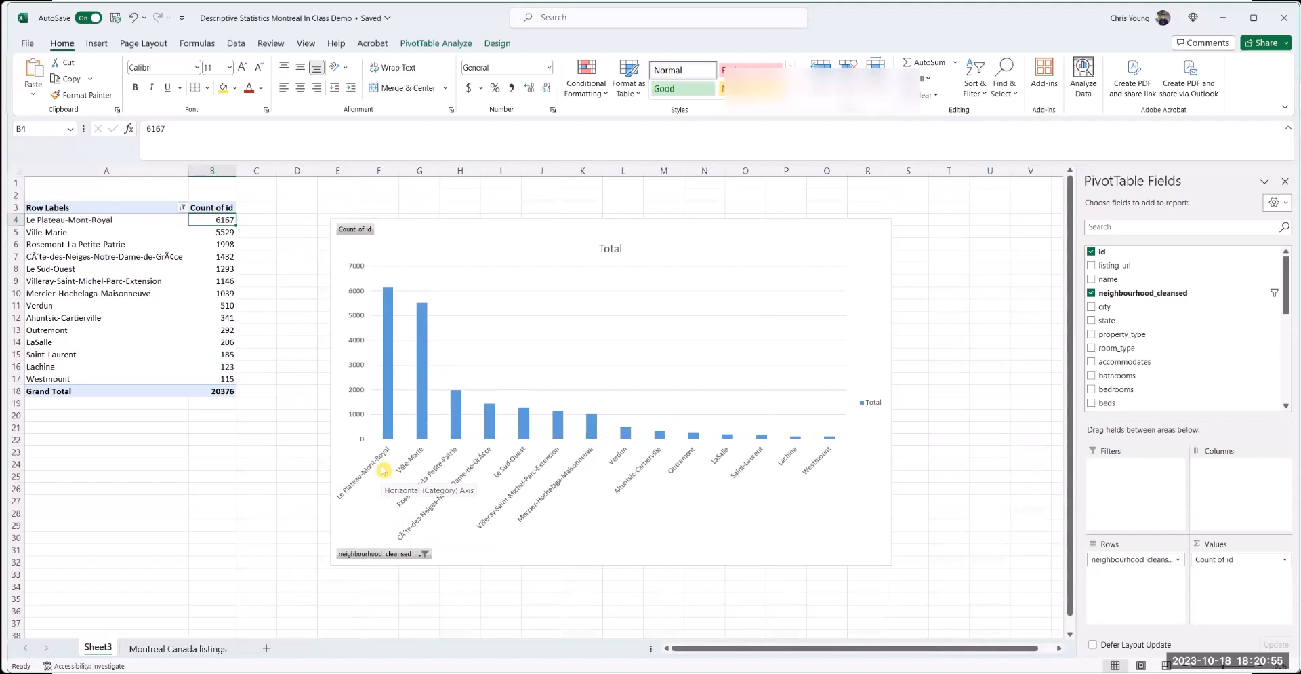
- Move the PivotChart slightly closer to the table and hide all of its field buttons
{"action": "mouse_move", "coordinate": [395, 320]}
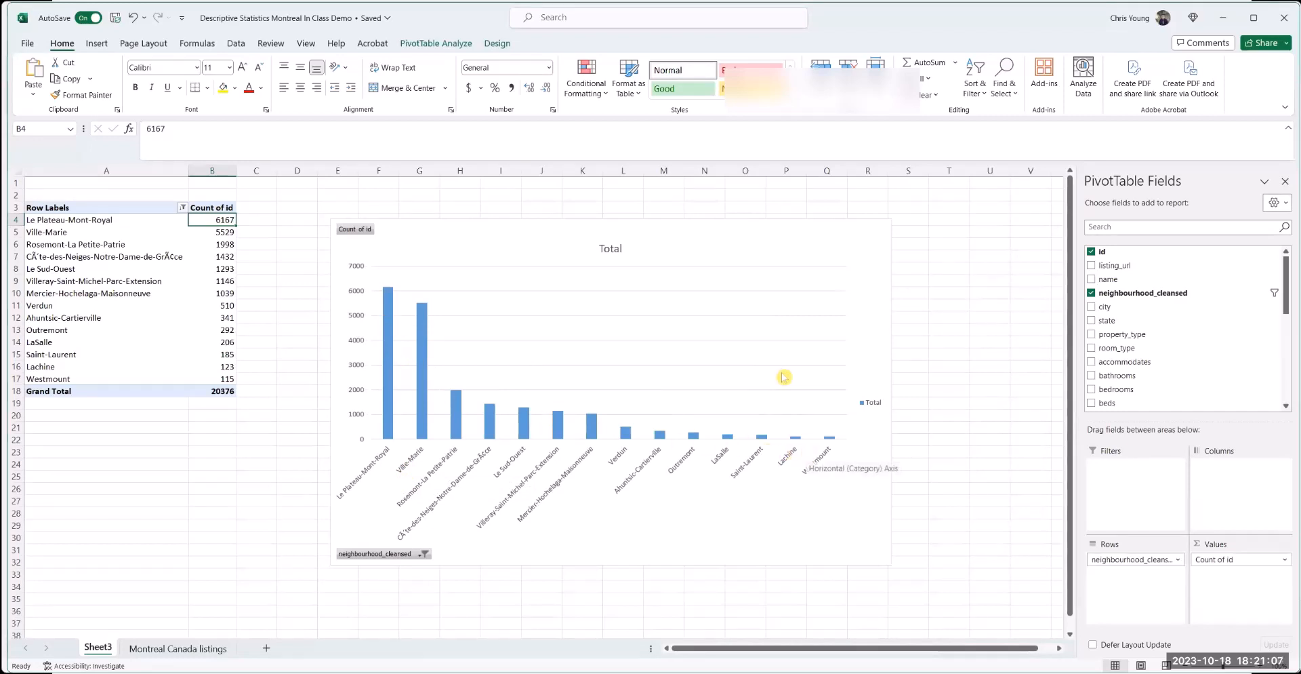
{"action": "left_click_drag", "start_coordinate": [721, 227], "coordinate": [691, 198]}
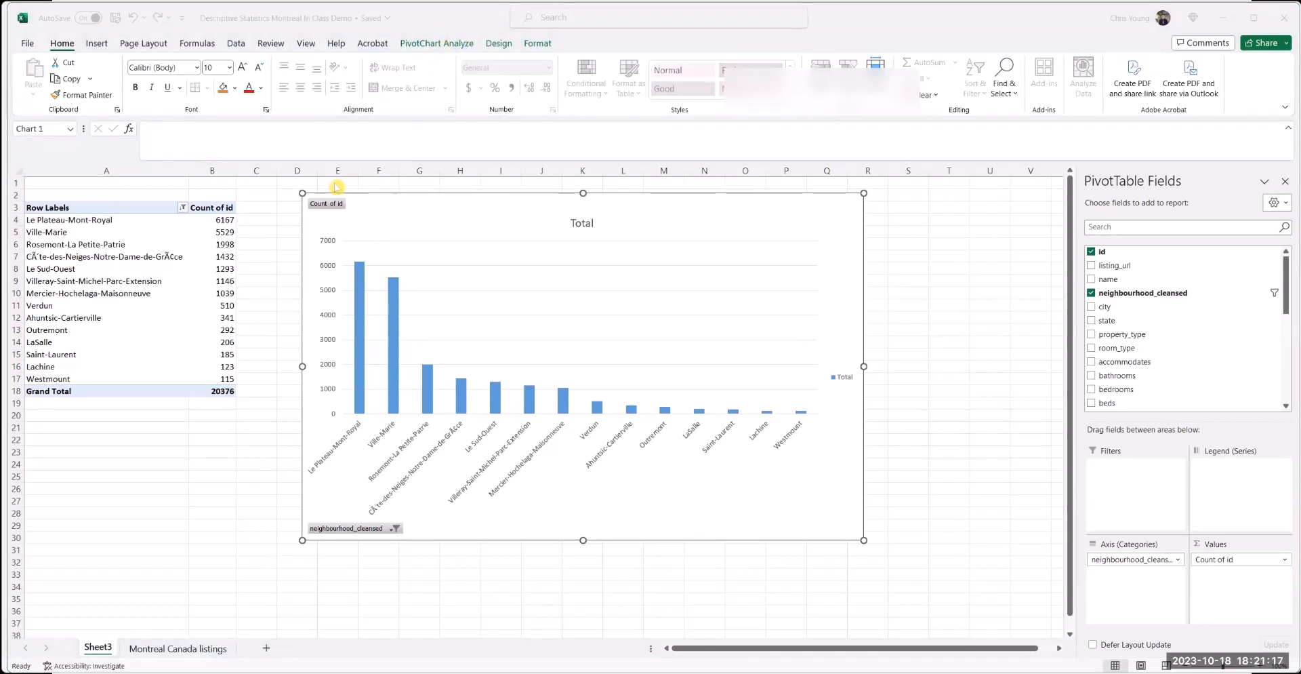
{"action": "left_click", "coordinate": [438, 44]}
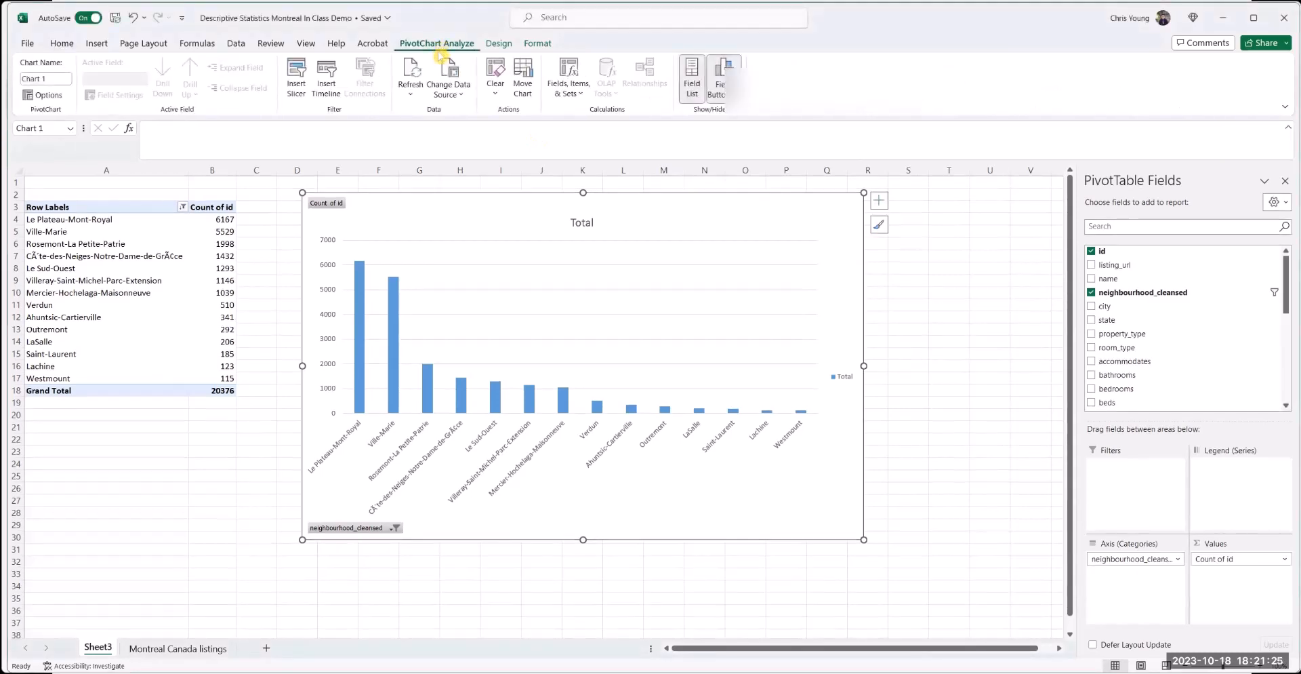
{"action": "left_click", "coordinate": [719, 93]}
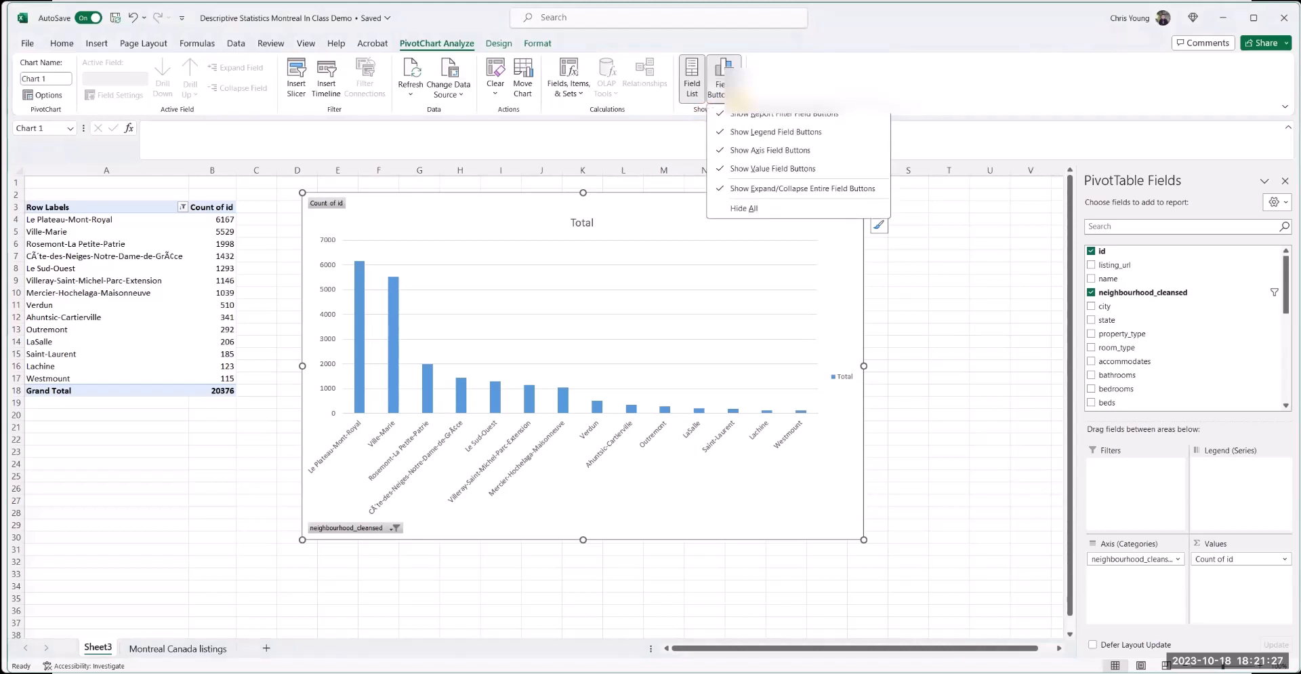
{"action": "left_click", "coordinate": [757, 209]}
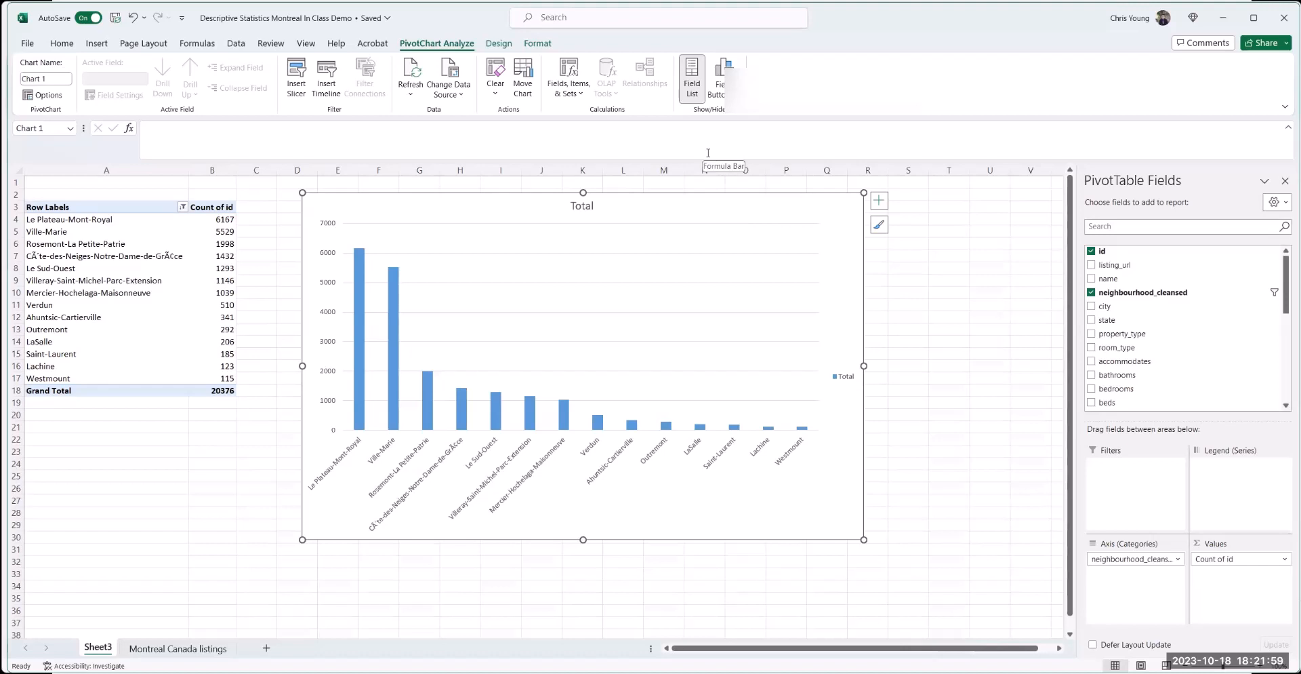
- Add axis titles to the PivotChart and remove its legend
{"action": "left_click", "coordinate": [879, 200]}
{"action": "left_click", "coordinate": [908, 230]}
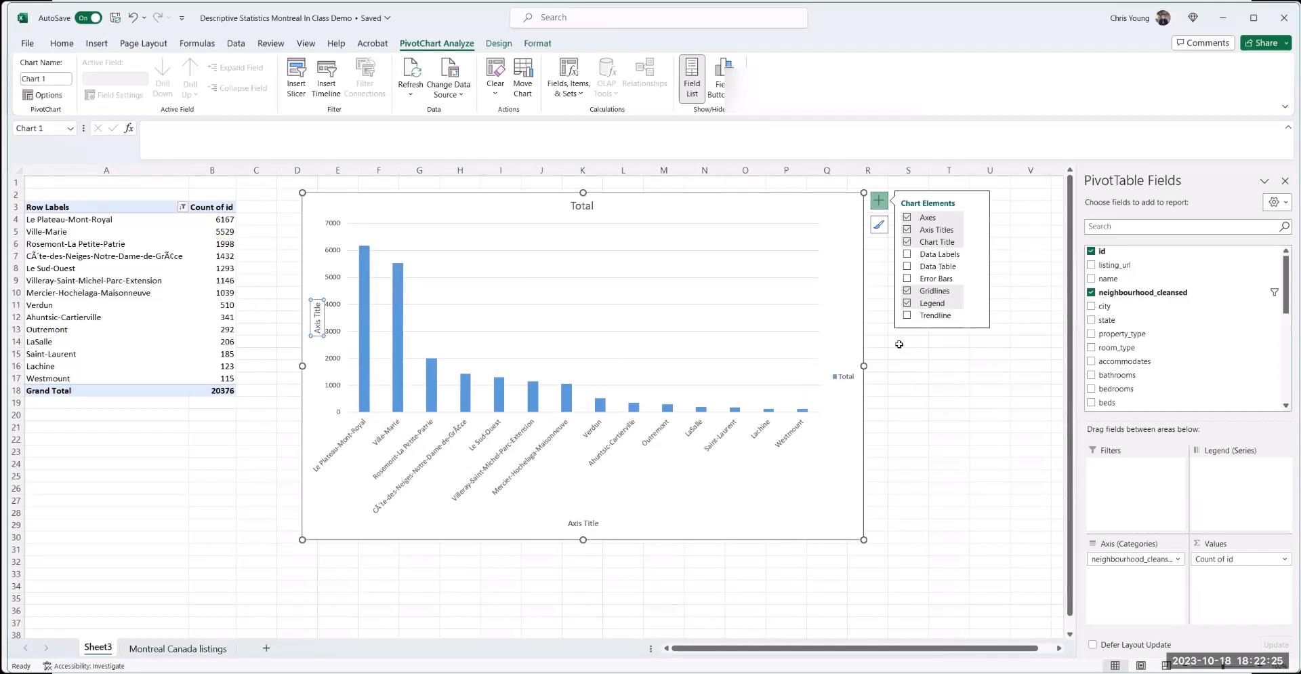
{"action": "left_click", "coordinate": [925, 306]}
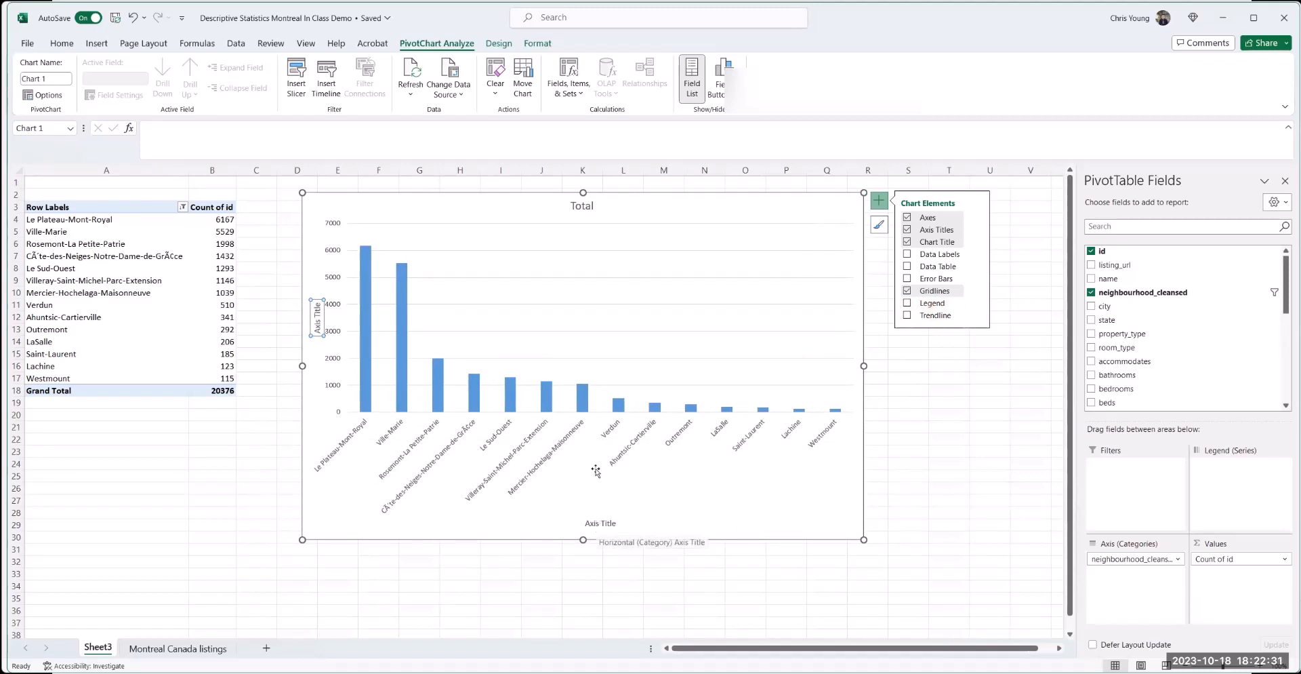
- Change the horizontal axis title's text to "Neighbourhood"
{"action": "double_click", "coordinate": [608, 523]}
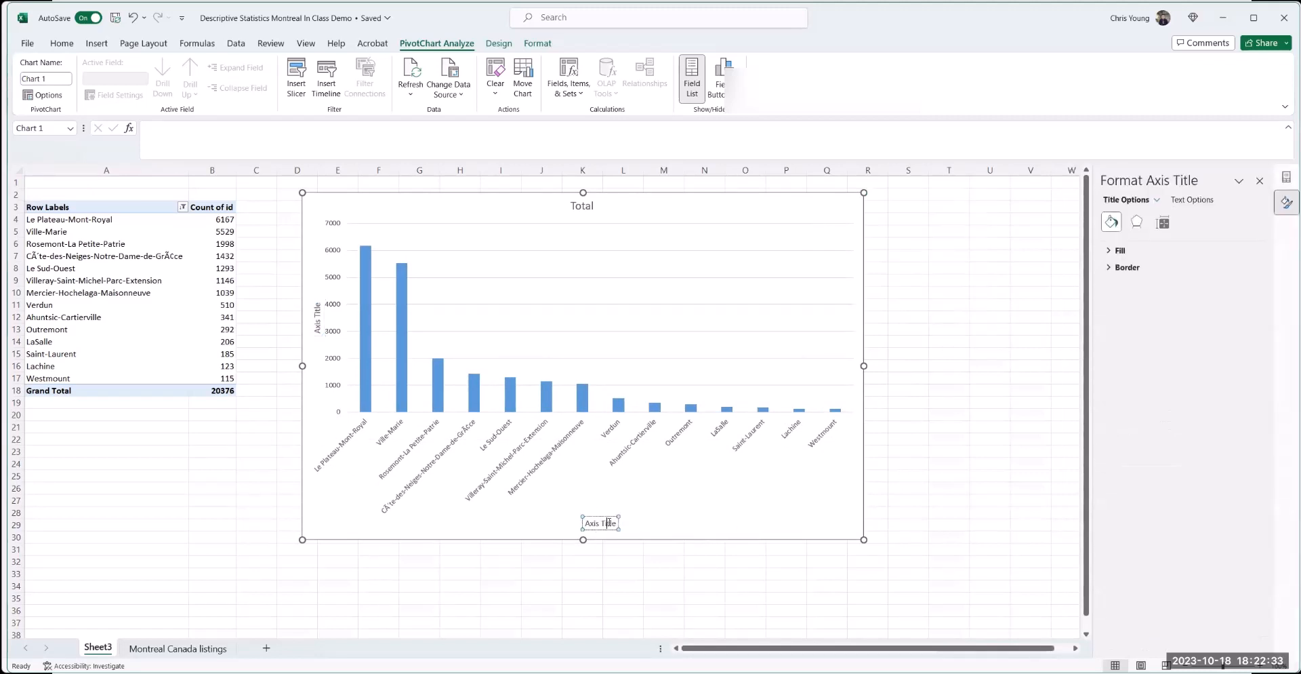
{"action": "double_click", "coordinate": [608, 523]}
{"action": "key", "text": "shift+Home"}
{"action": "key", "text": "shift+End"}
{"action": "key", "text": "BackSpace"}
{"action": "key", "text": "BackSpace"}
{"action": "key", "text": "BackSpace"}
{"action": "key", "text": "BackSpace"}
{"action": "key", "text": "BackSpace"}
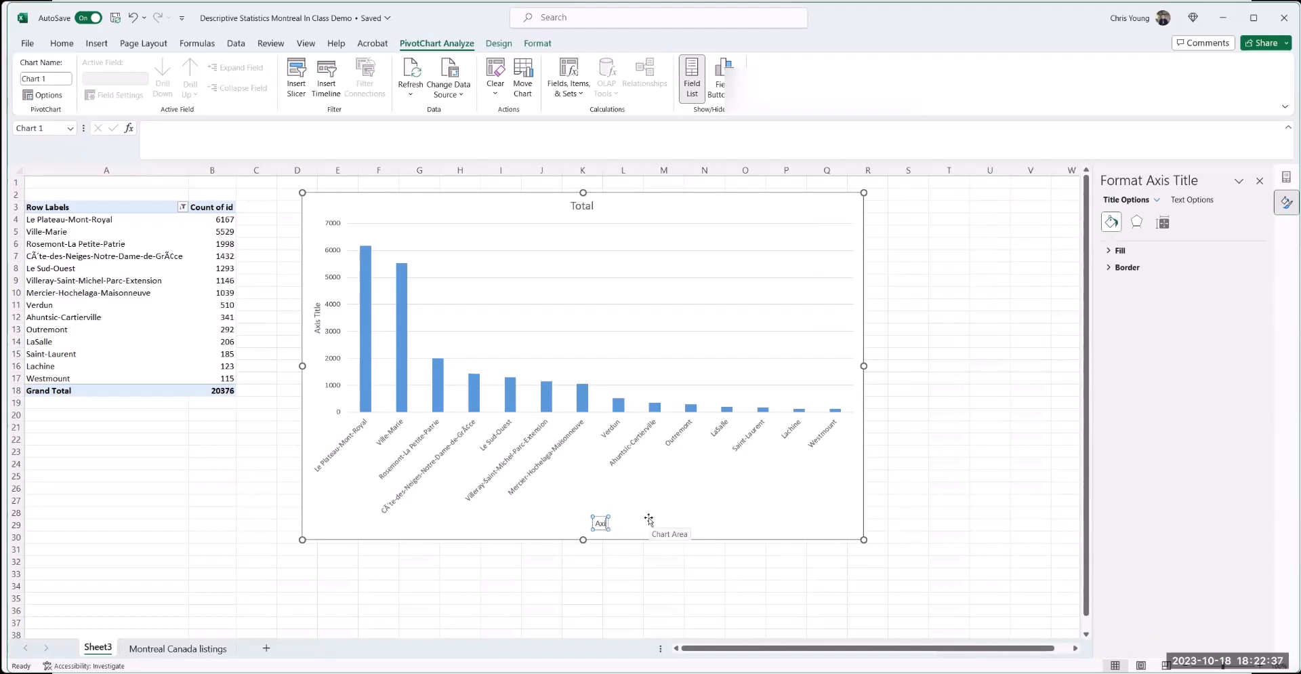
{"action": "key", "text": "BackSpace"}
{"action": "type", "text": "Neighbourhood"}
{"action": "left_click", "coordinate": [649, 520]}
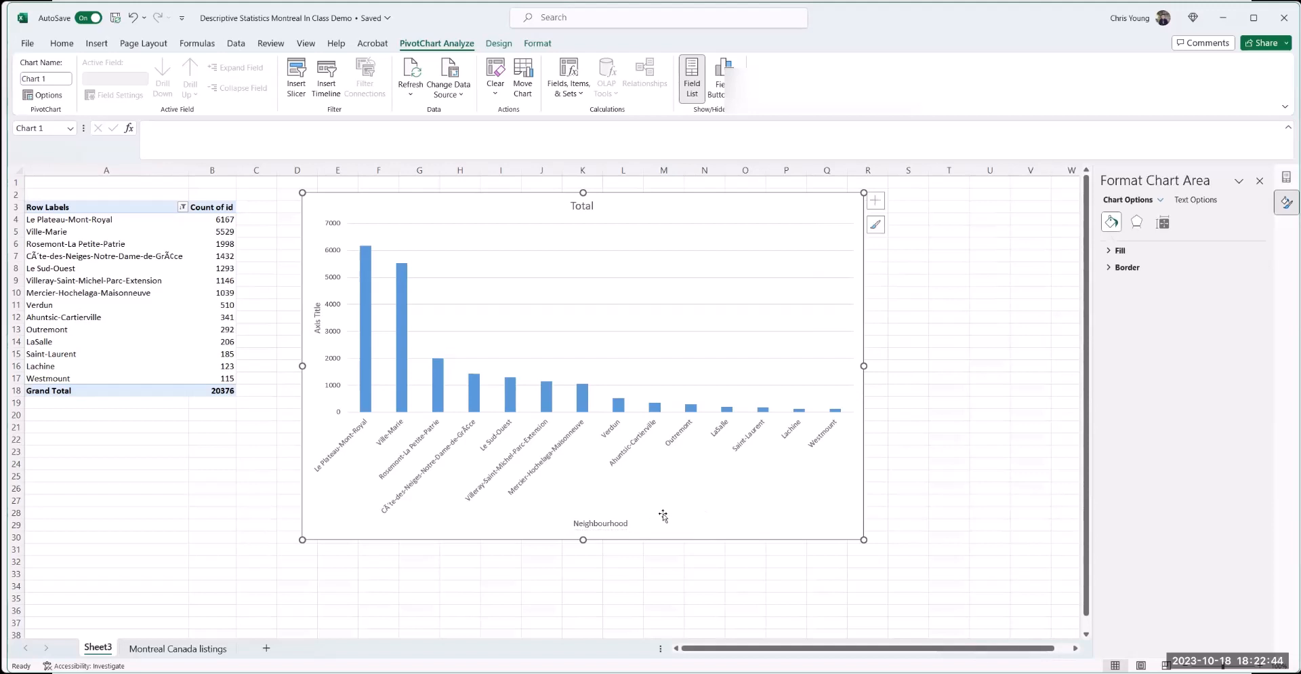
- Set the "Neighbourhood" axis title's font size to 16
{"action": "left_click", "coordinate": [596, 522]}
{"action": "left_click", "coordinate": [62, 42]}
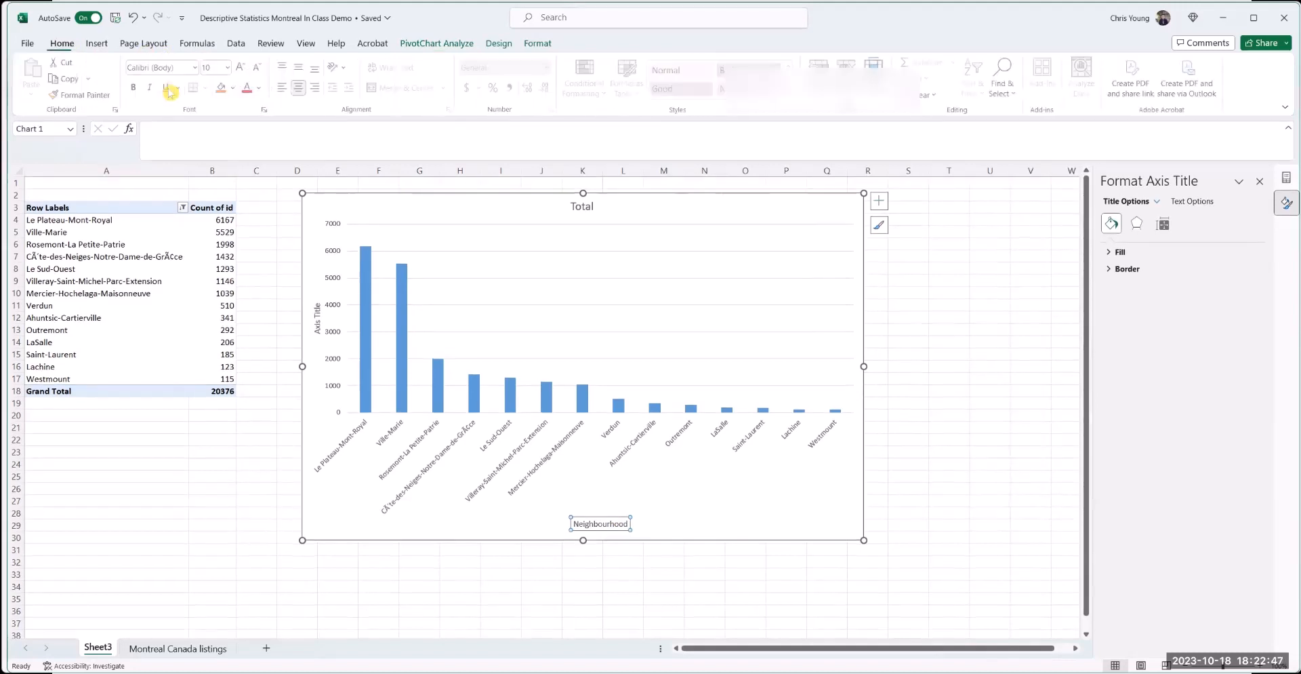
{"action": "left_click", "coordinate": [221, 65]}
{"action": "type", "text": "16"}
{"action": "key", "text": "Return"}
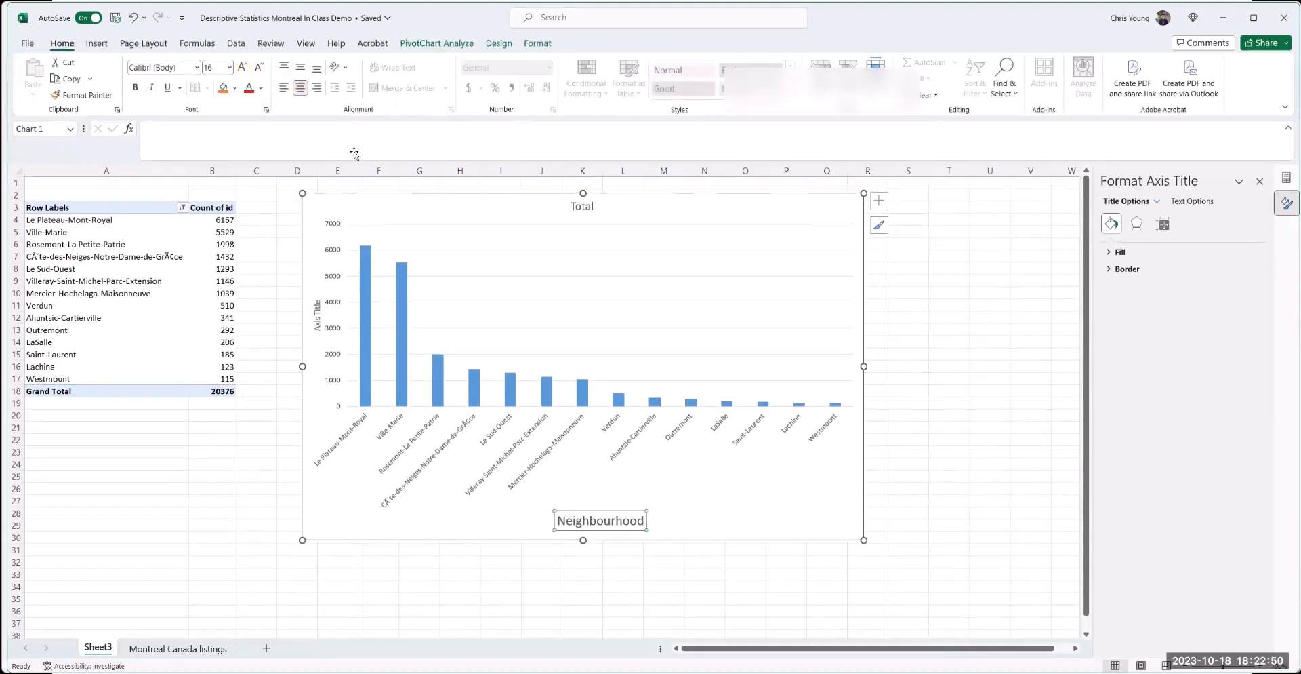
- Change the vertical axis title's text to "# of Listings"
{"action": "left_click", "coordinate": [316, 305]}
{"action": "double_click", "coordinate": [316, 305]}
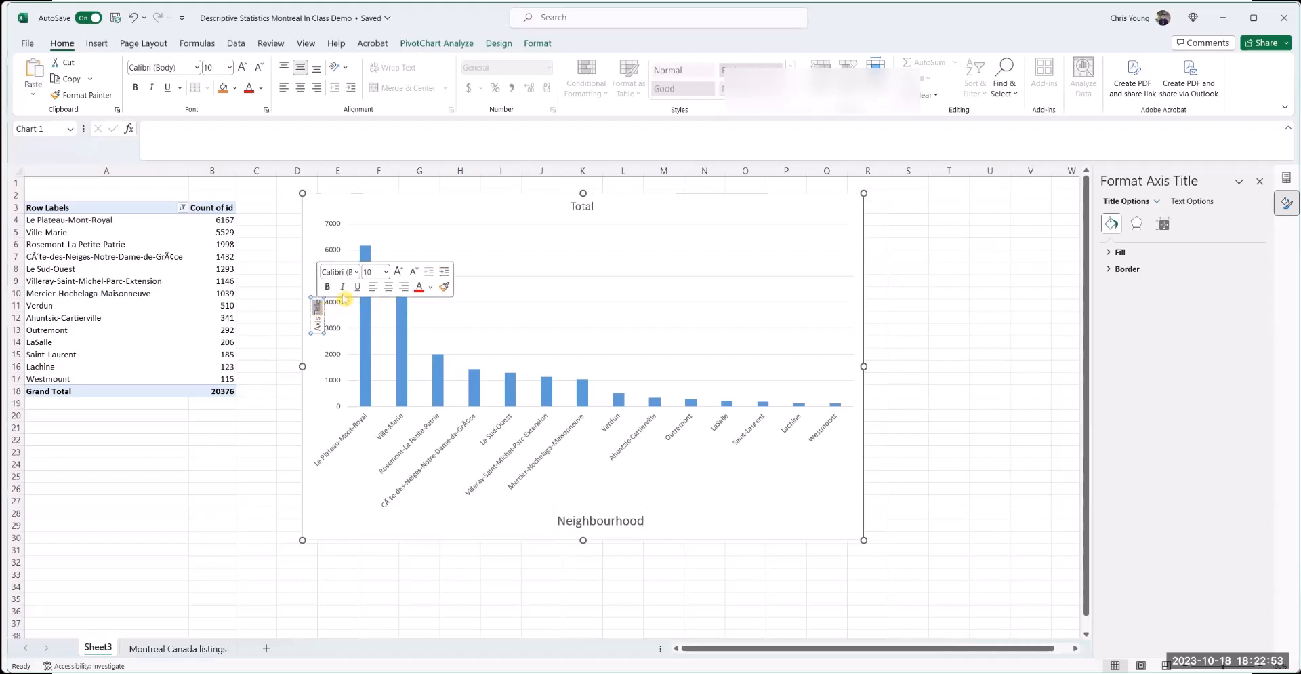
{"action": "key", "text": "BackSpace"}
{"action": "key", "text": "BackSpace"}
{"action": "key", "text": "BackSpace"}
{"action": "key", "text": "BackSpace"}
{"action": "key", "text": "BackSpace"}
{"action": "key", "text": "BackSpace"}
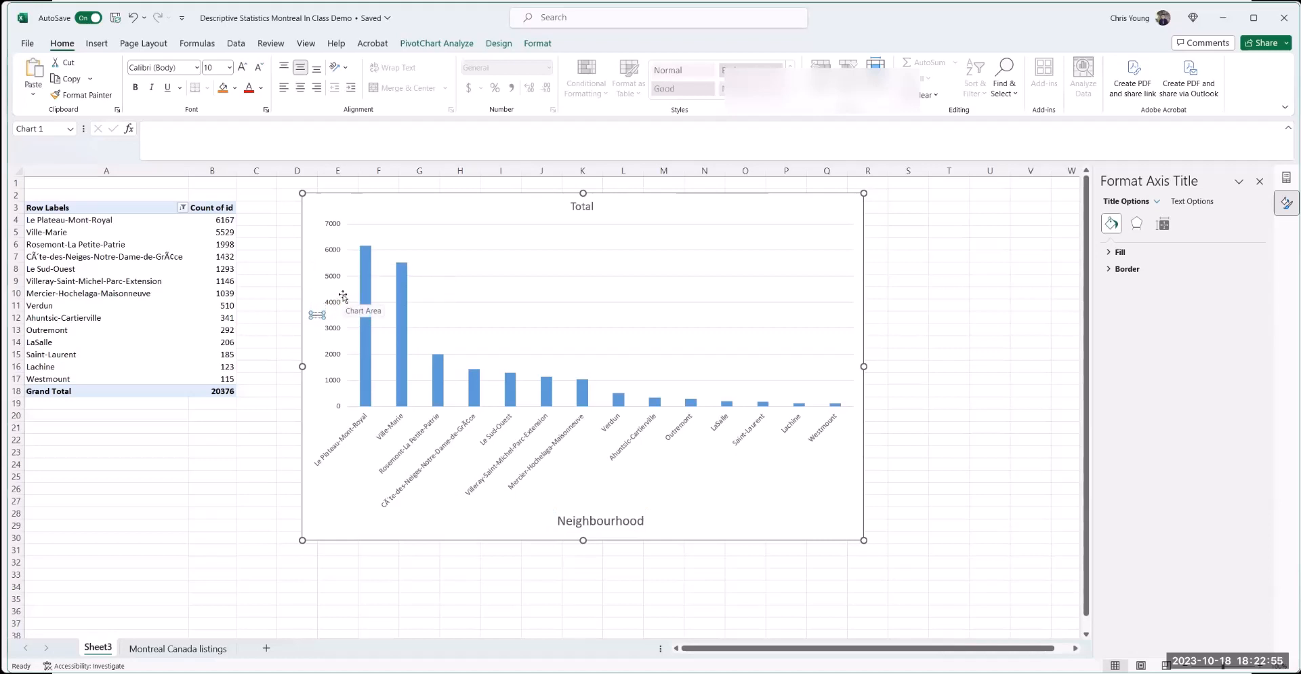
{"action": "type", "text": "# of Listings"}
{"action": "left_click", "coordinate": [466, 197]}
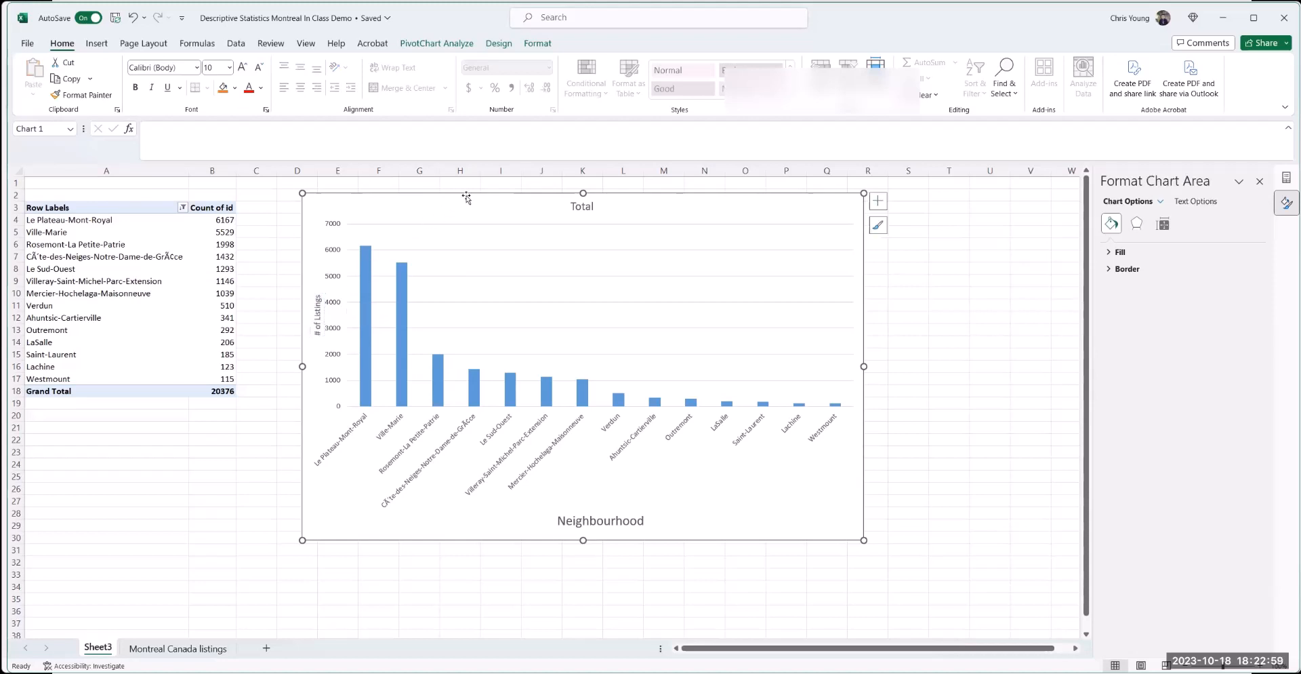
- Set the "# of Listings" axis title's text direction to Horizontal
{"action": "left_click", "coordinate": [317, 312]}
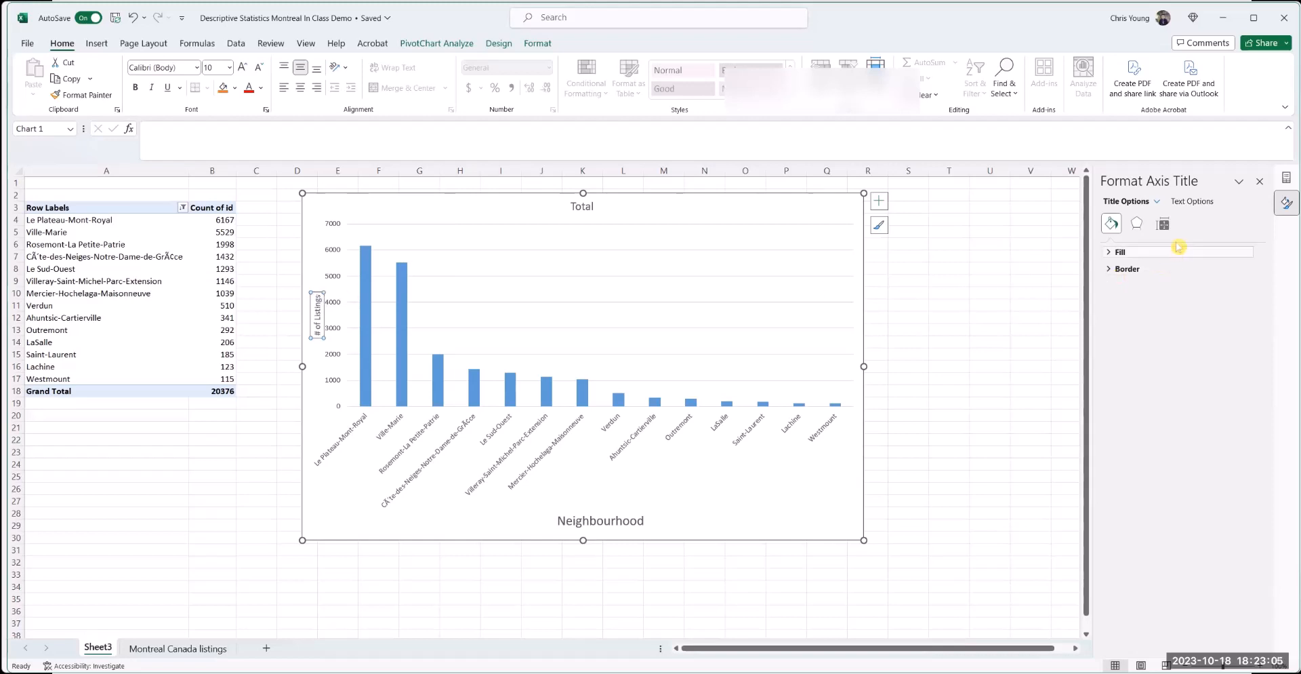
{"action": "left_click", "coordinate": [1164, 224]}
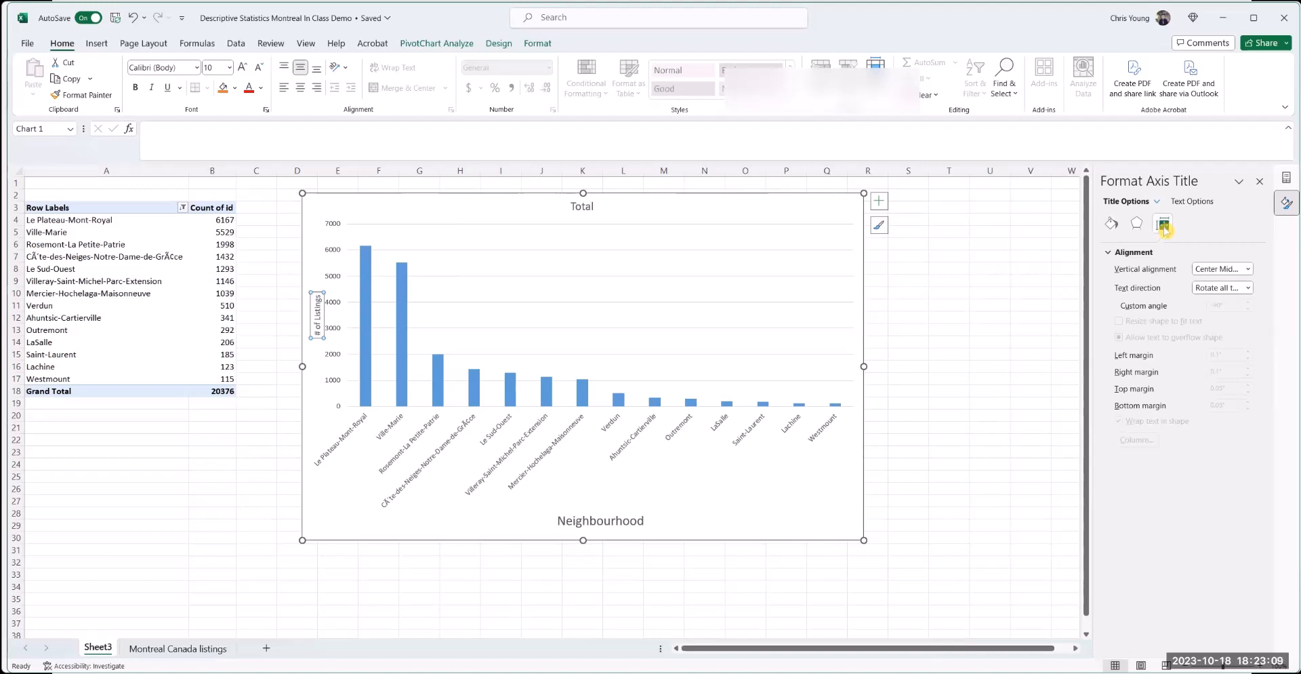
{"action": "left_click", "coordinate": [1248, 288]}
{"action": "left_click", "coordinate": [1251, 314]}
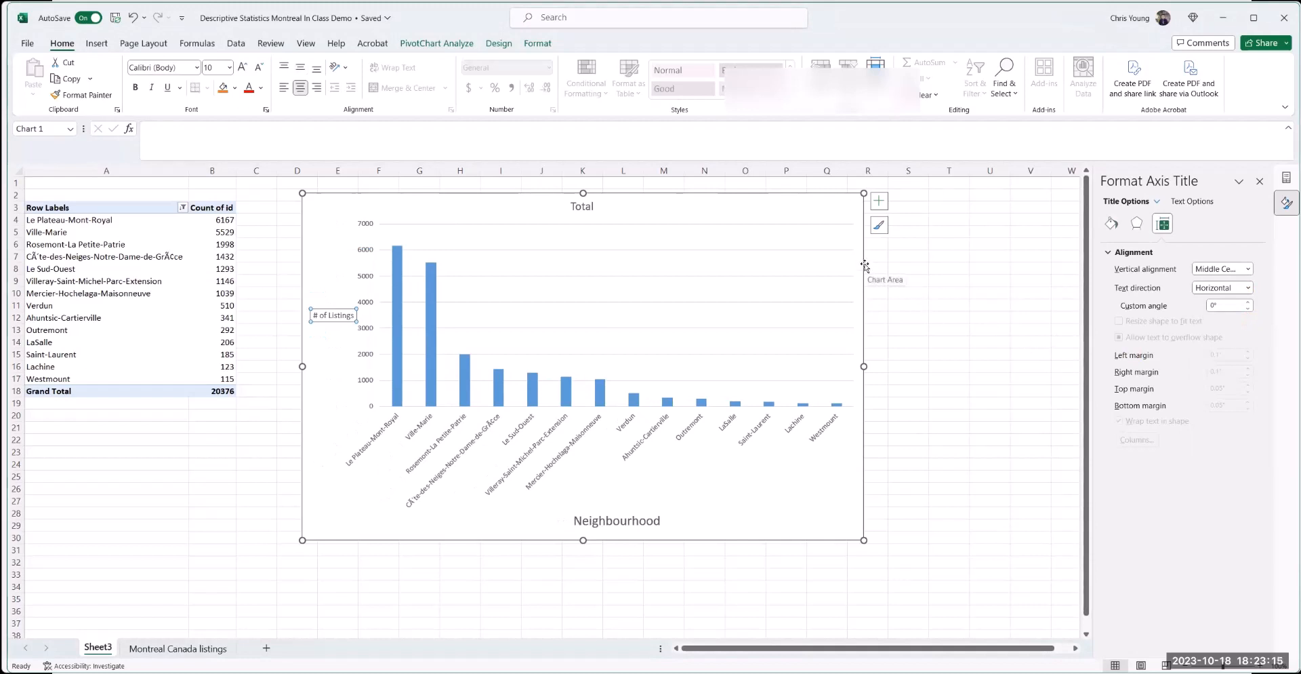
- Replace the chart title with "Number of Airbnb Listings in Montreal by Neighbourhood"
{"action": "left_click", "coordinate": [581, 207]}
{"action": "double_click", "coordinate": [582, 207]}
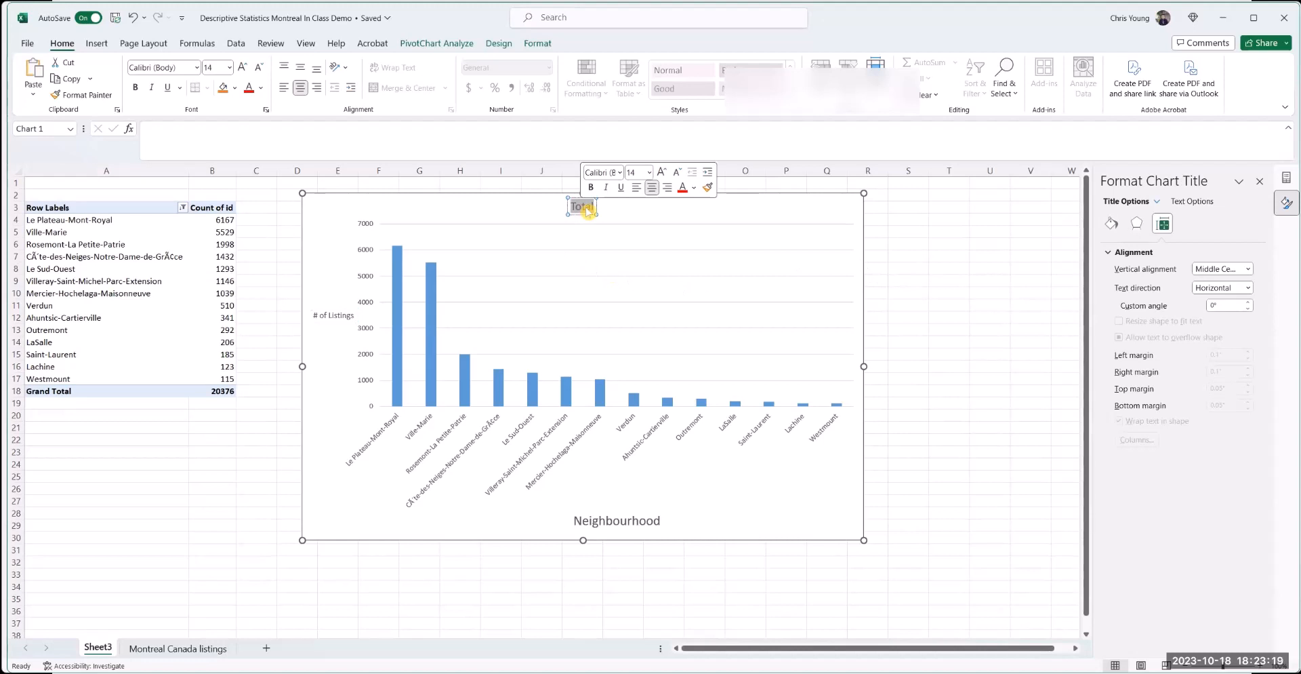
{"action": "type", "text": "Number of"}
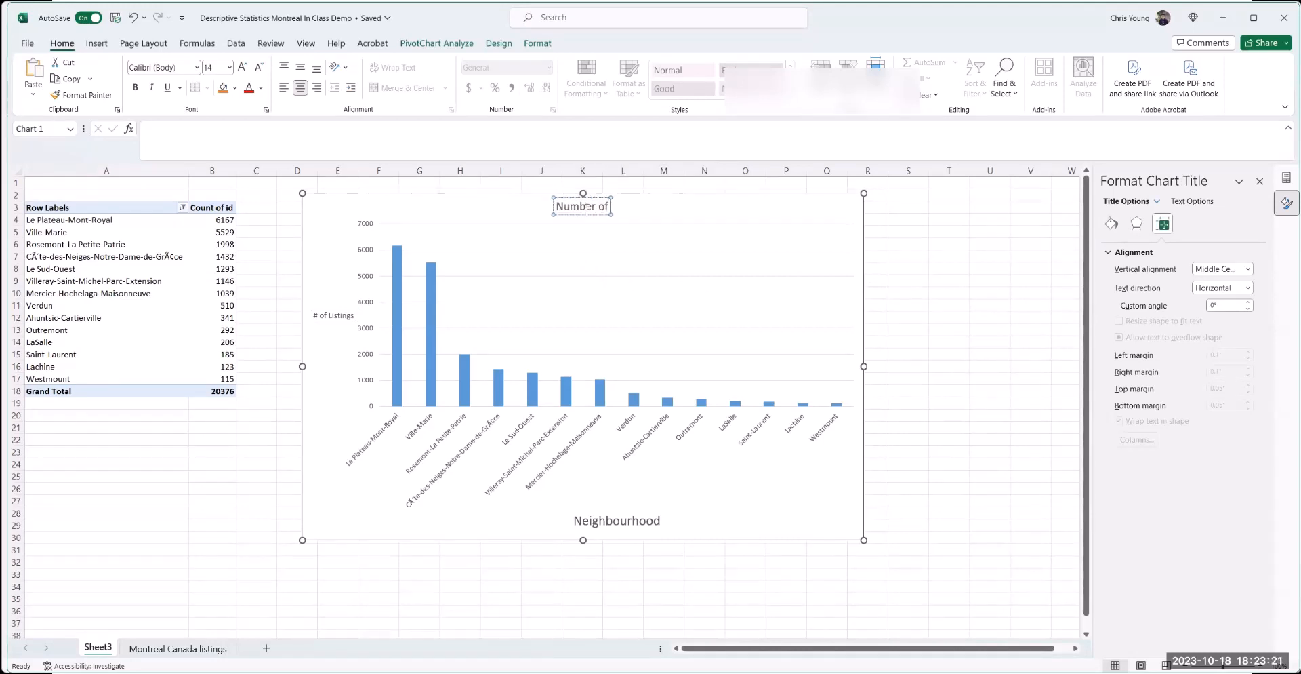
{"action": "type", "text": " Airb"}
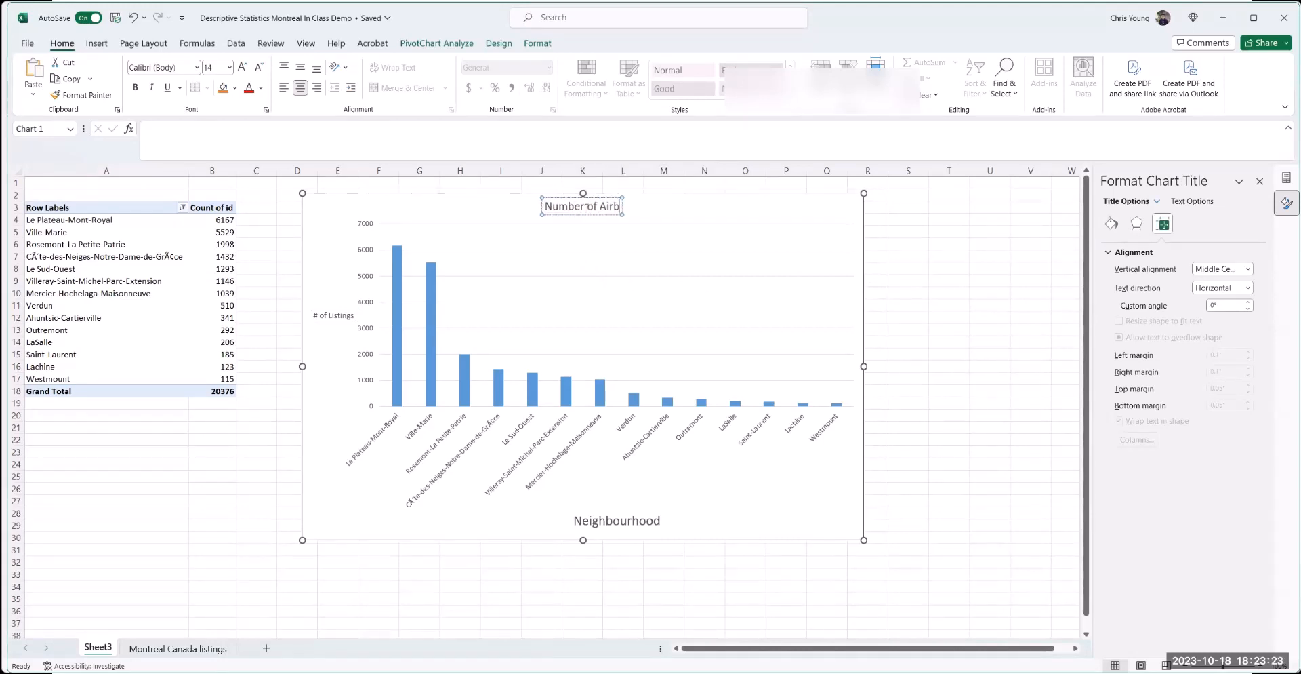
{"action": "type", "text": "nb Listings in"}
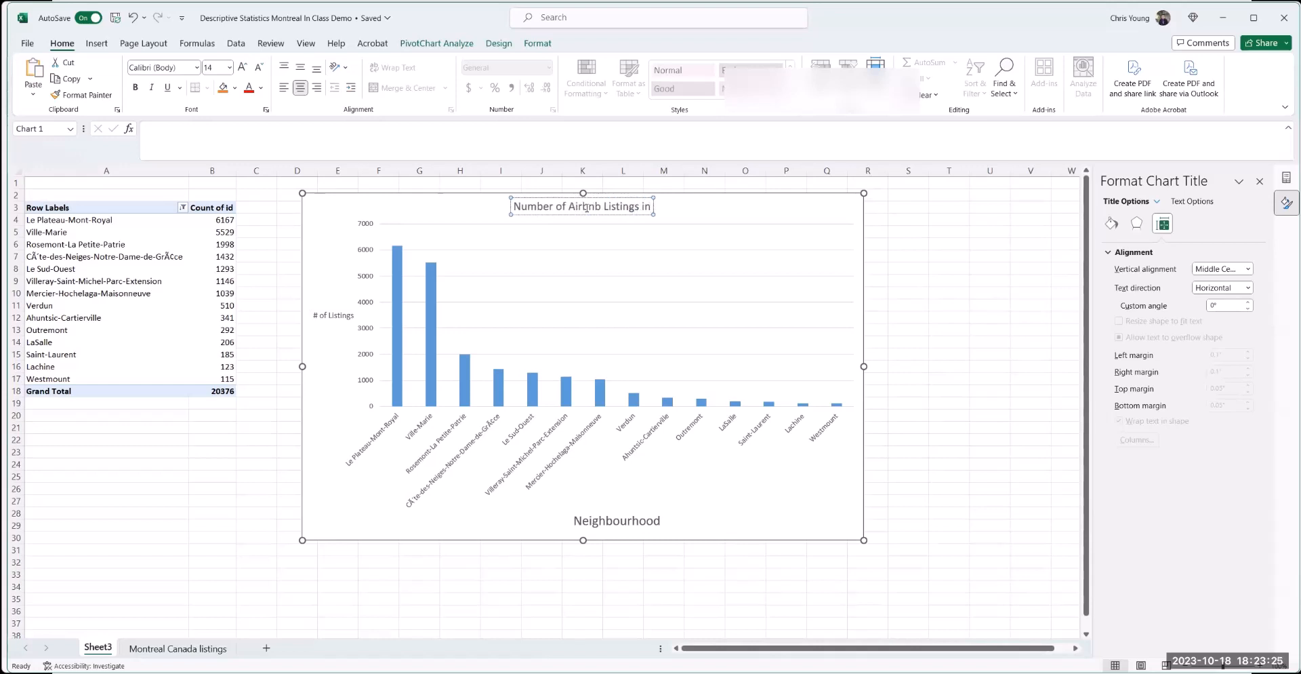
{"action": "type", "text": " Montreal"}
{"action": "type", "text": "by"}
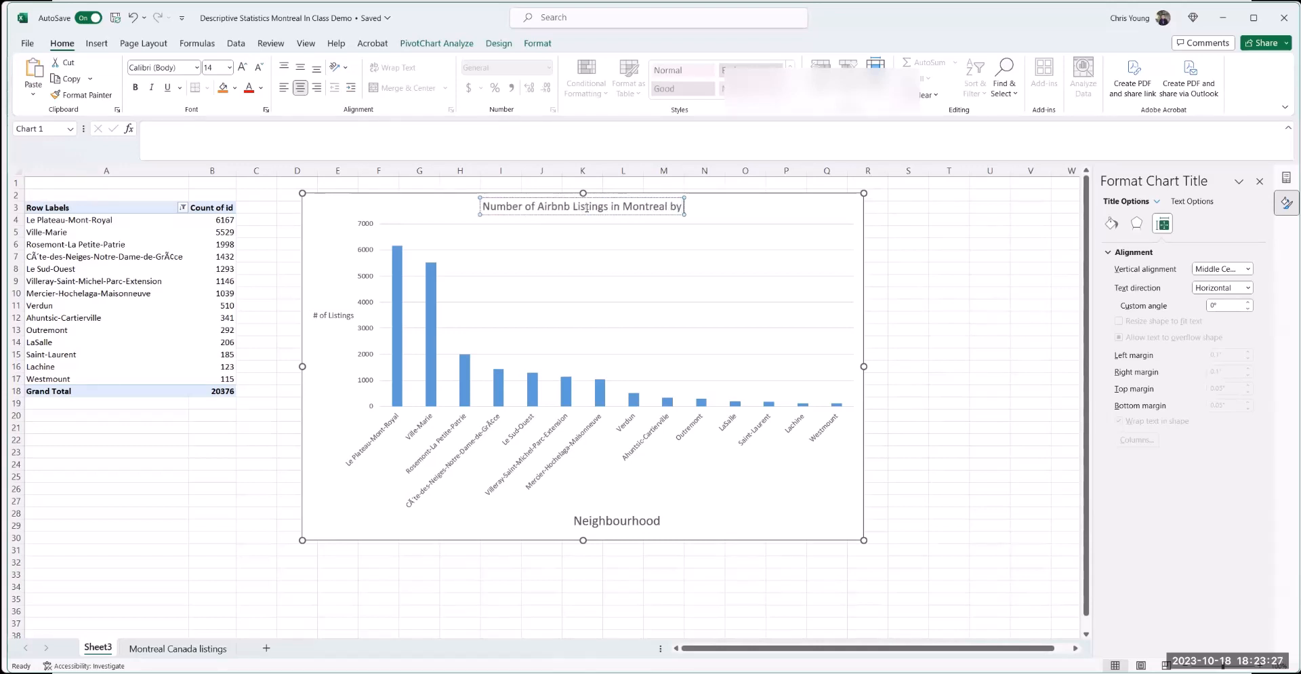
{"action": "type", "text": " Neighbourhood"}
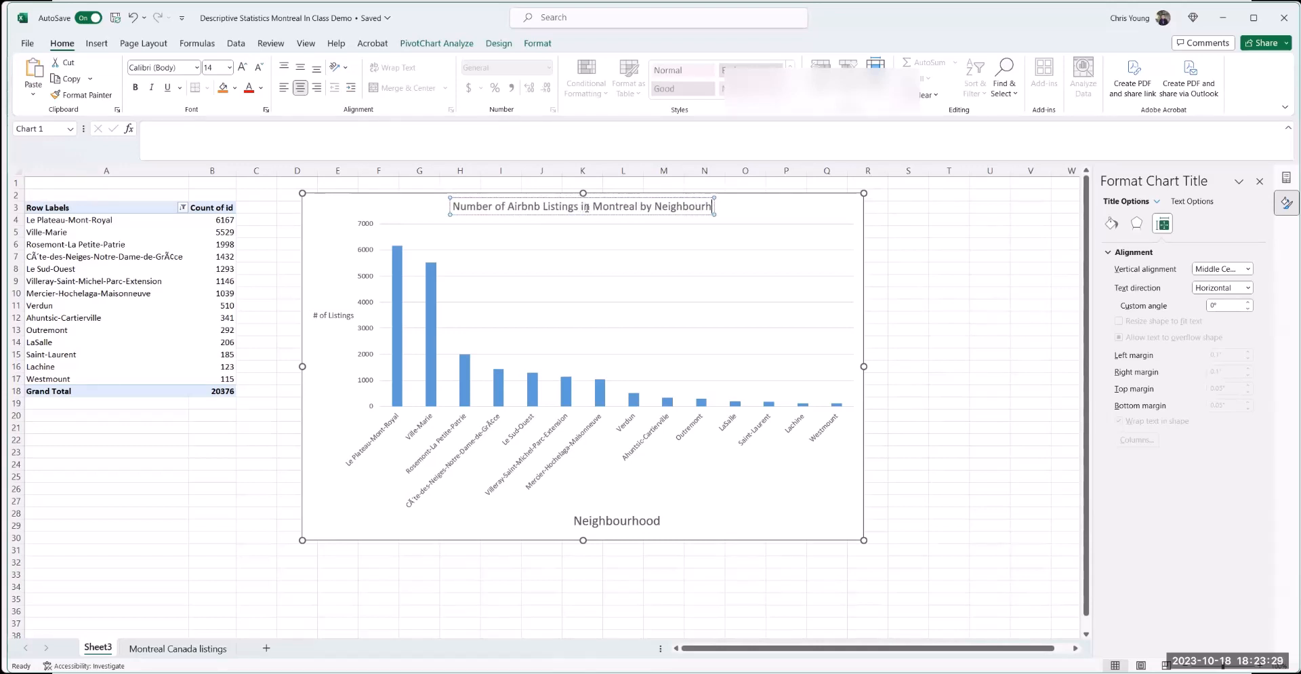
{"action": "left_click", "coordinate": [764, 208]}
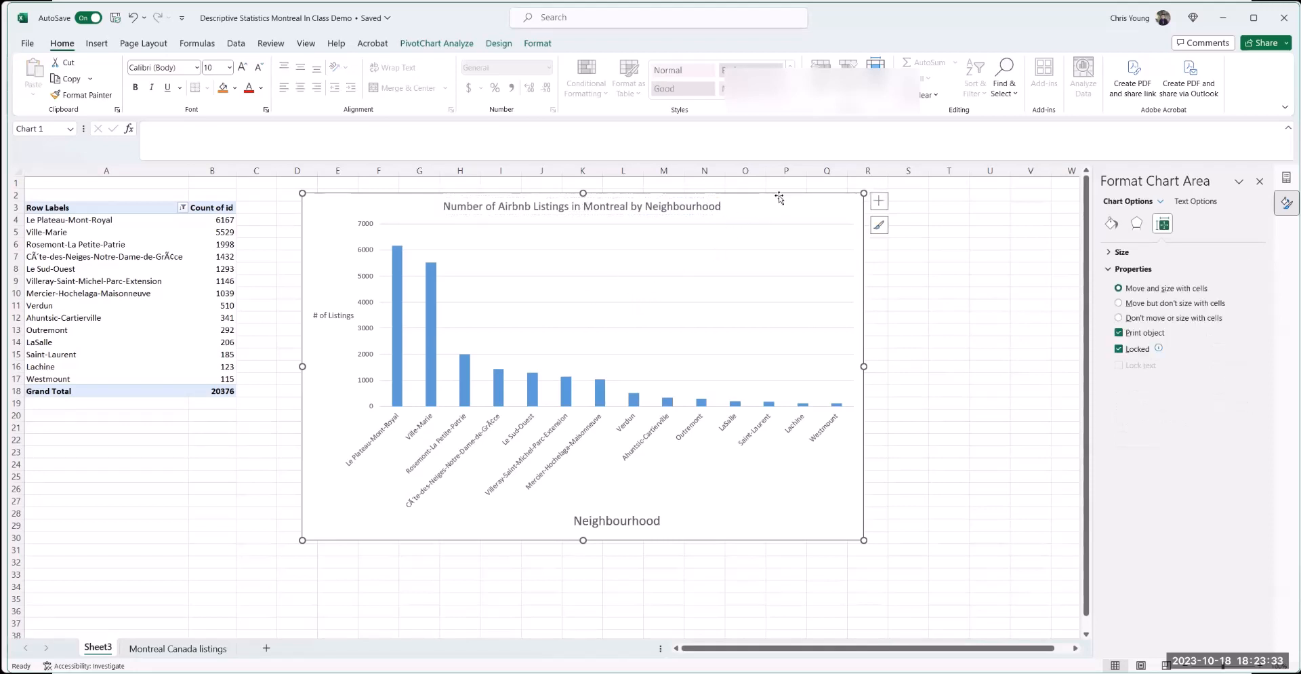
- Add data labels to the chart's columns and shrink the chart so it ends at about column L and row 18
{"action": "left_click", "coordinate": [879, 200]}
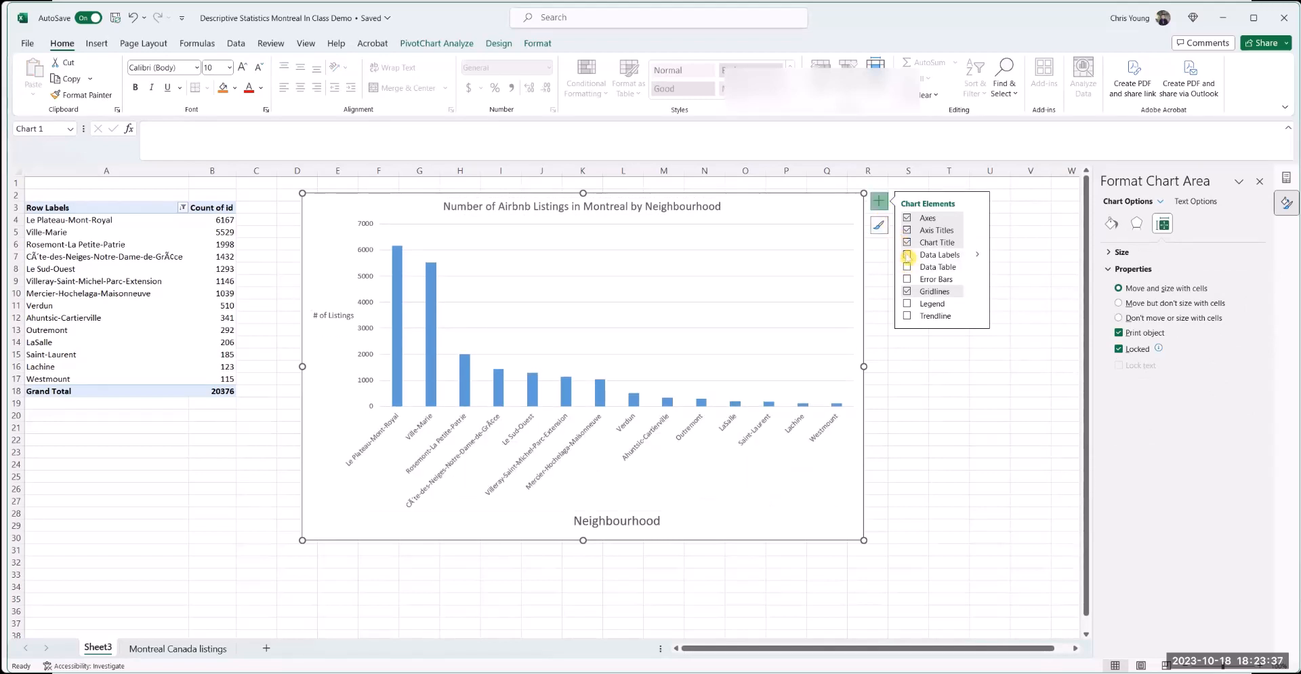
{"action": "left_click", "coordinate": [907, 256]}
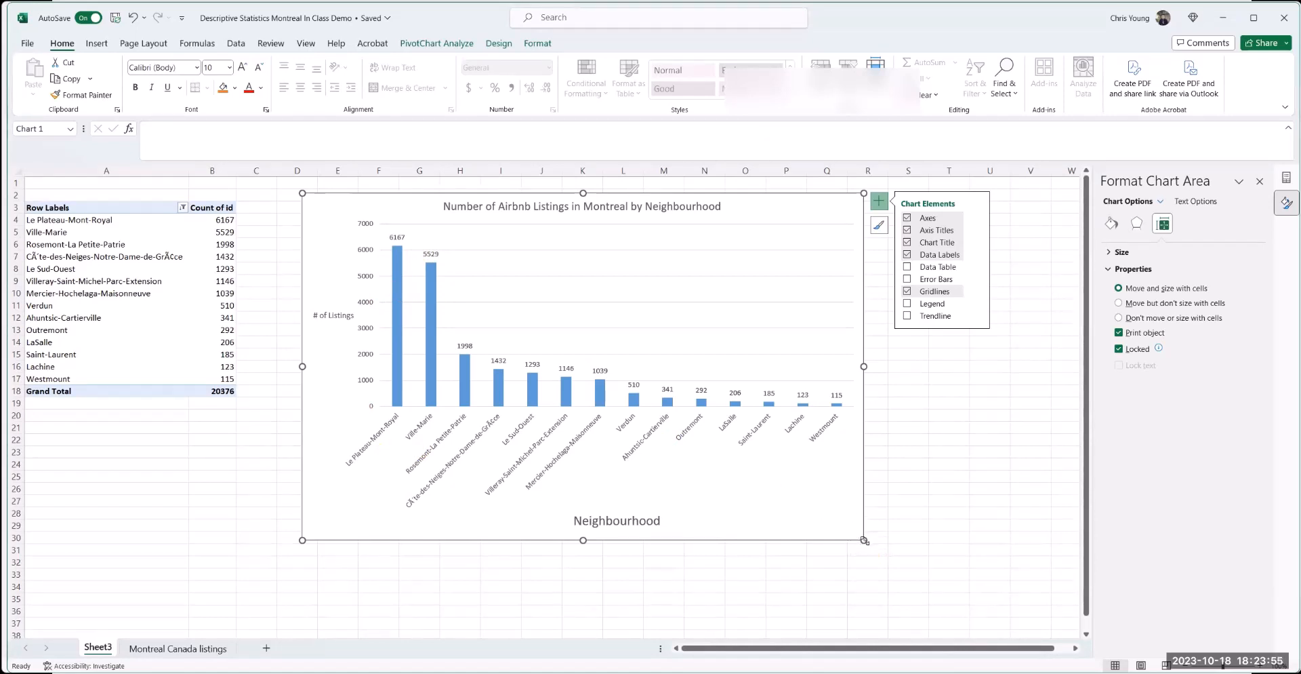
{"action": "left_click_drag", "start_coordinate": [862, 538], "coordinate": [666, 447]}
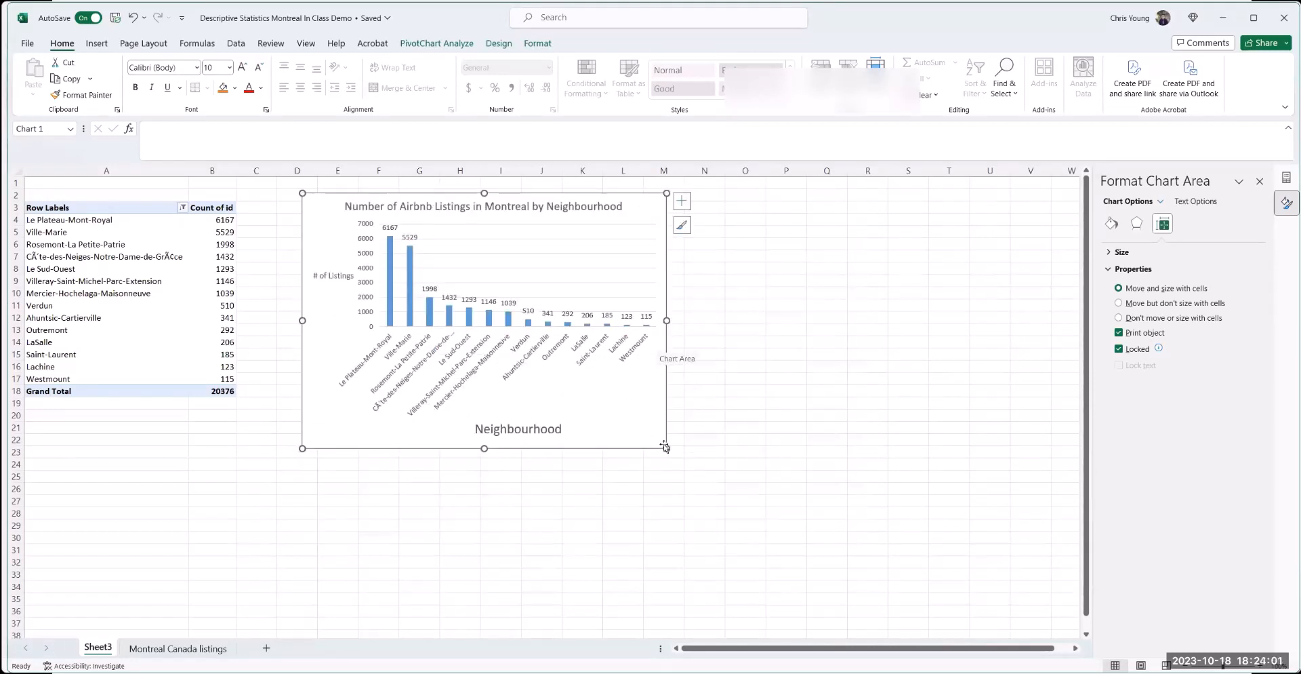
{"action": "left_click_drag", "start_coordinate": [668, 449], "coordinate": [648, 401]}
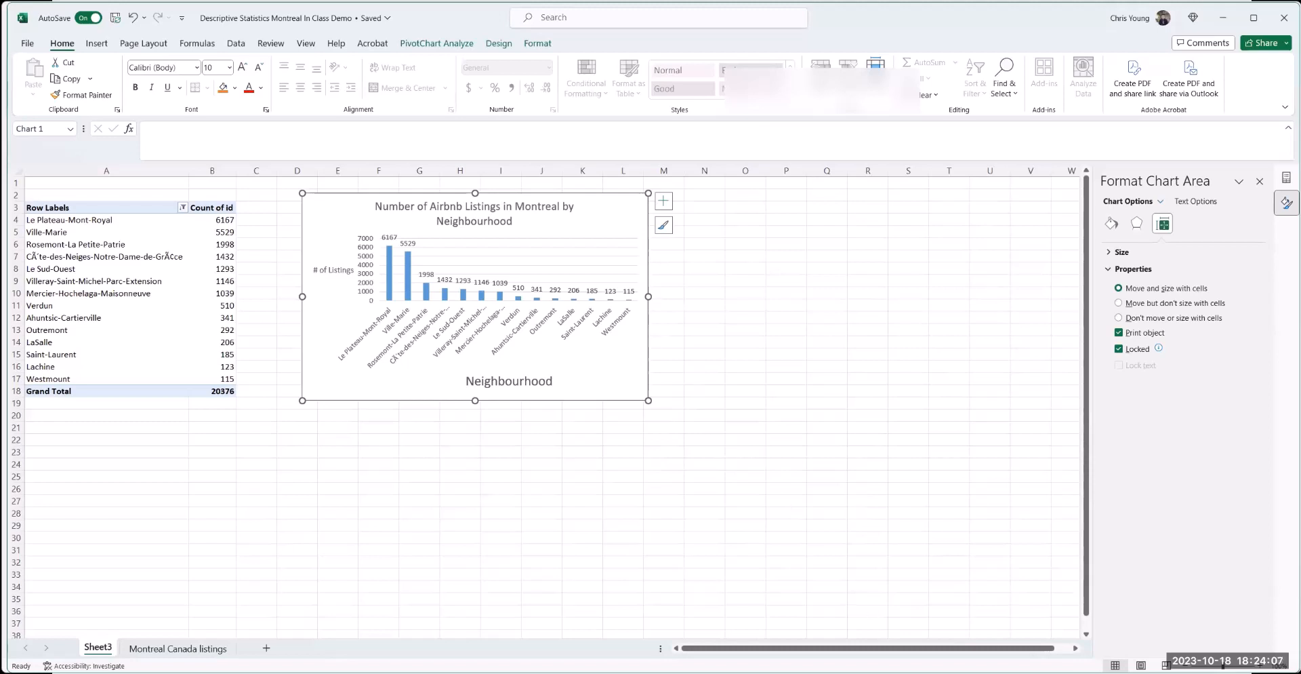
- Switch to the PowerPoint presentation to check the Descriptive Statistics to-do list, and return to the Excel workbook
{"action": "mouse_move", "coordinate": [966, 671]}
{"action": "left_click", "coordinate": [905, 647]}
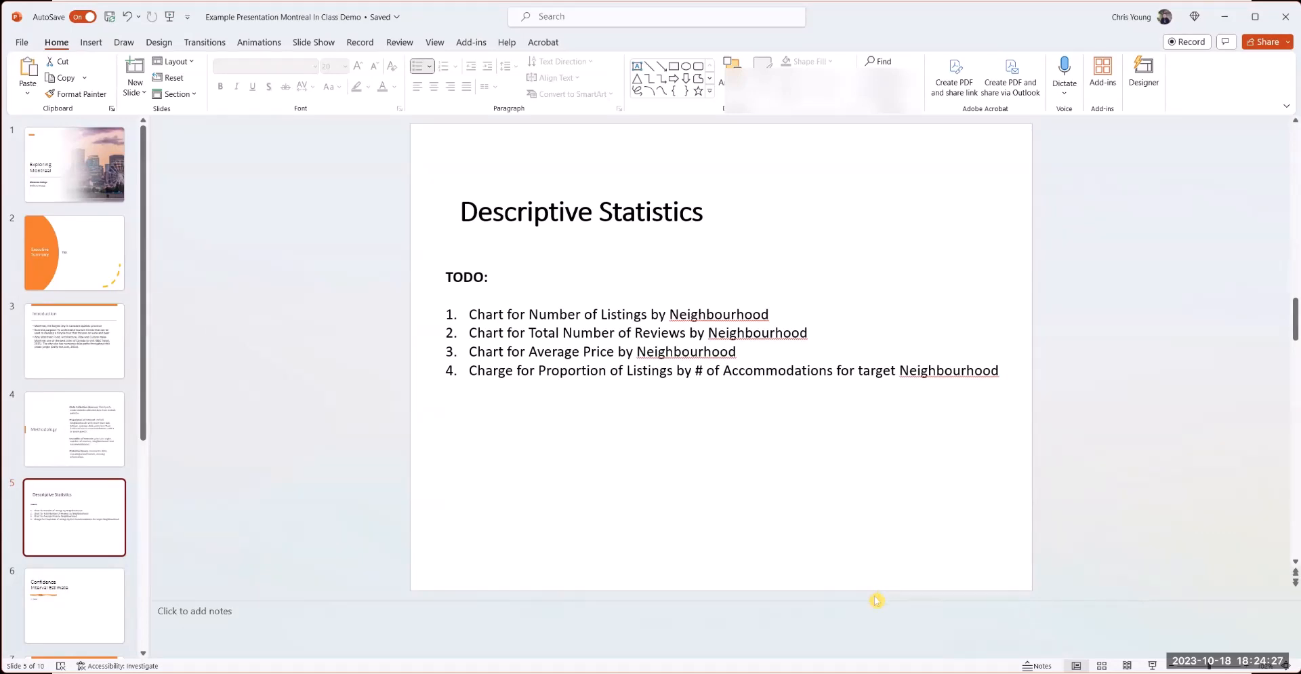
{"action": "left_click", "coordinate": [958, 631]}
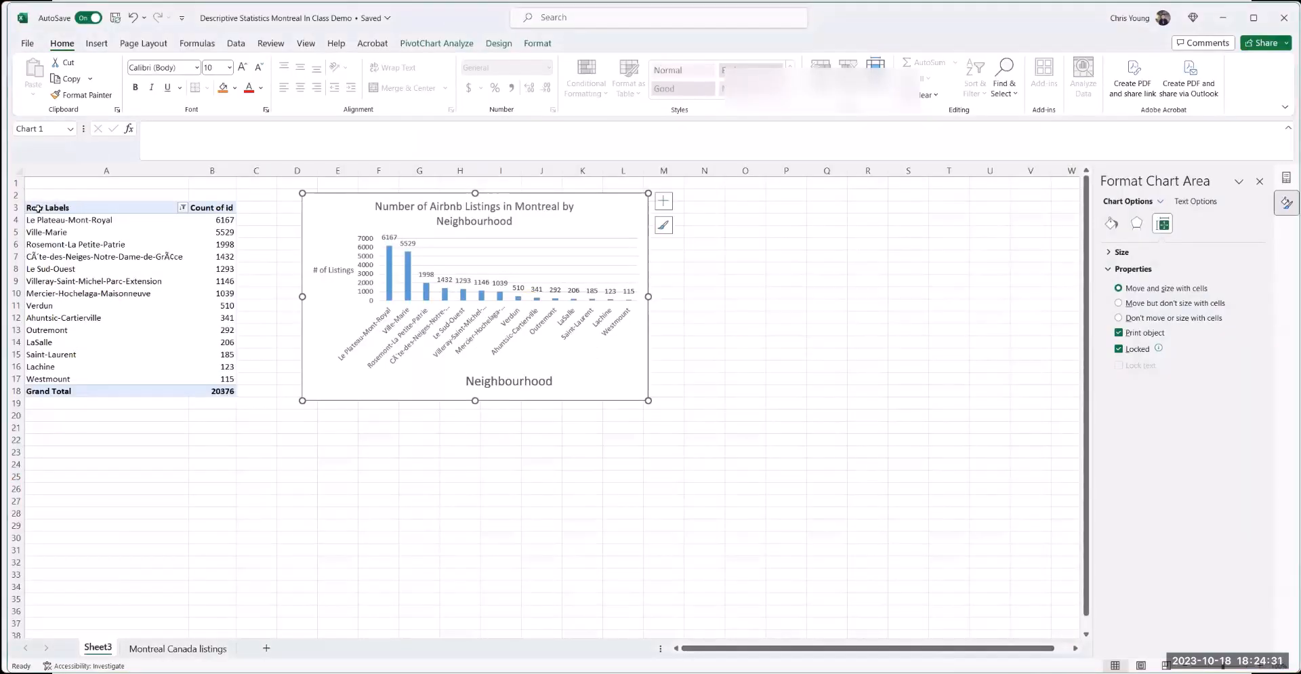
- Copy the whole listing-count PivotTable in A3:B18 and paste the duplicate at cell A21
{"action": "left_click_drag", "start_coordinate": [35, 208], "coordinate": [215, 389]}
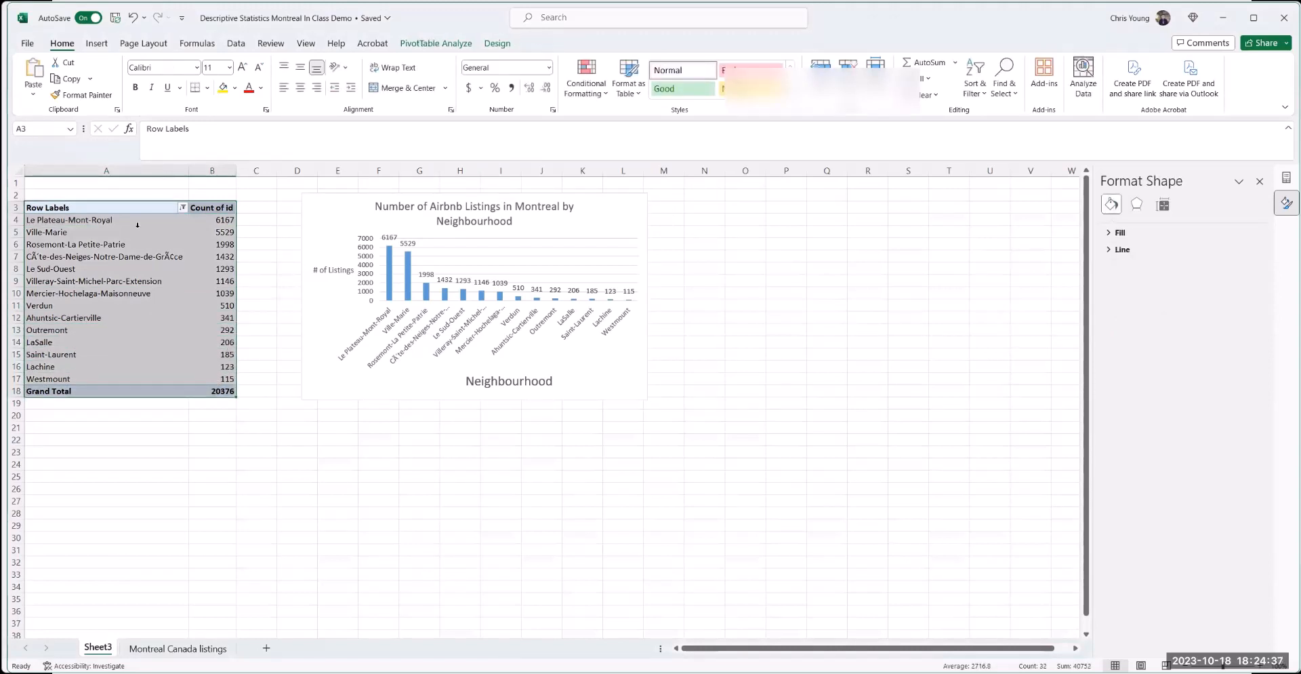
{"action": "key", "text": "ctrl+c"}
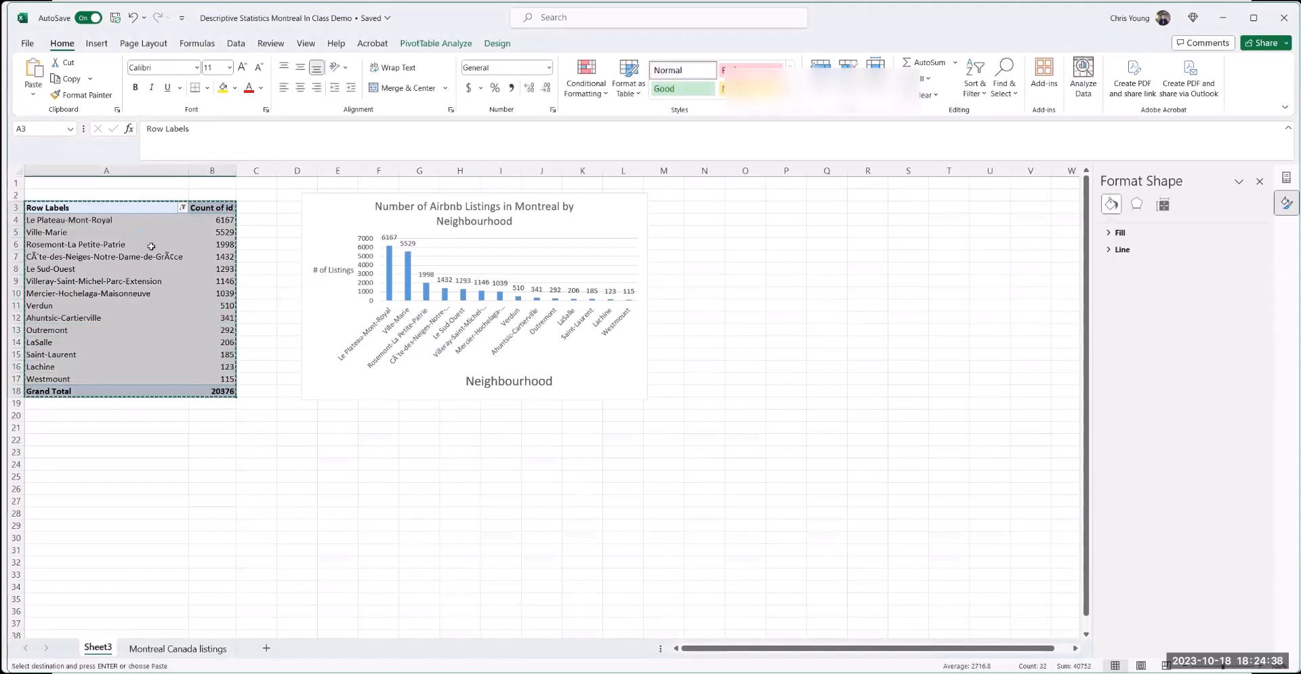
{"action": "left_click", "coordinate": [68, 428]}
{"action": "key", "text": "ctrl+v"}
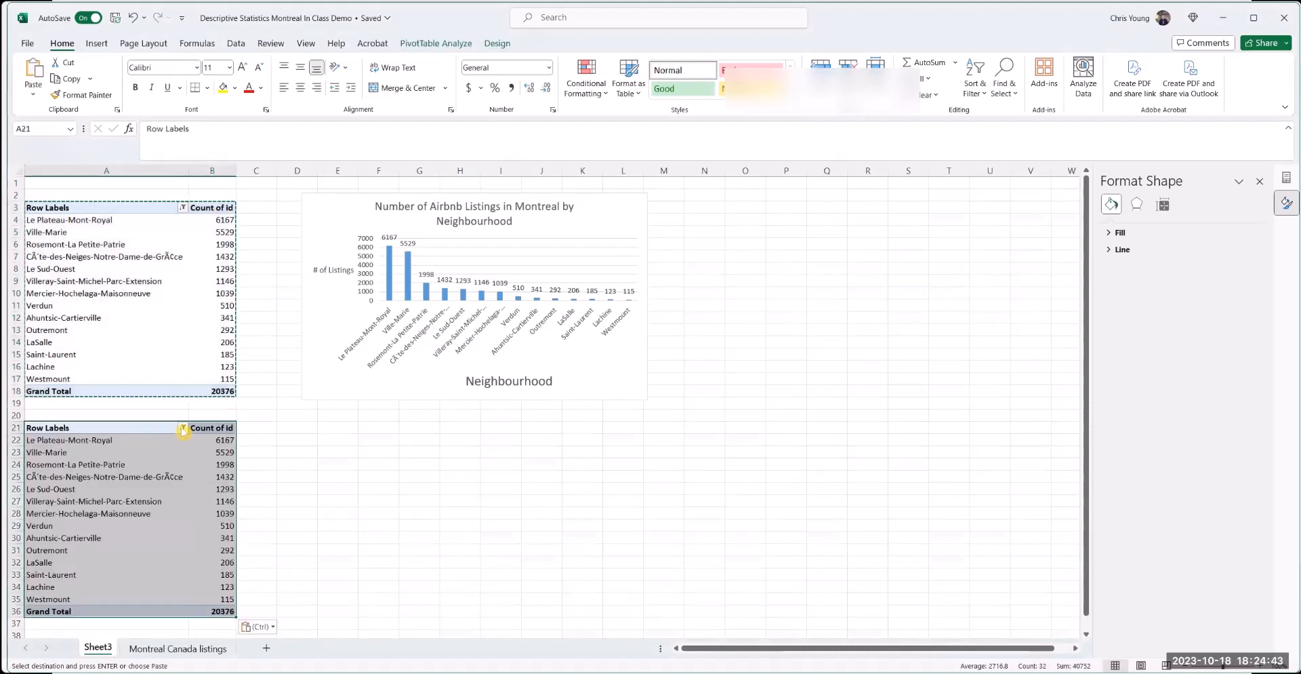
- Clear the neighbourhood filter from the duplicated PivotTable's row labels
{"action": "left_click", "coordinate": [183, 428]}
{"action": "left_click", "coordinate": [95, 163]}
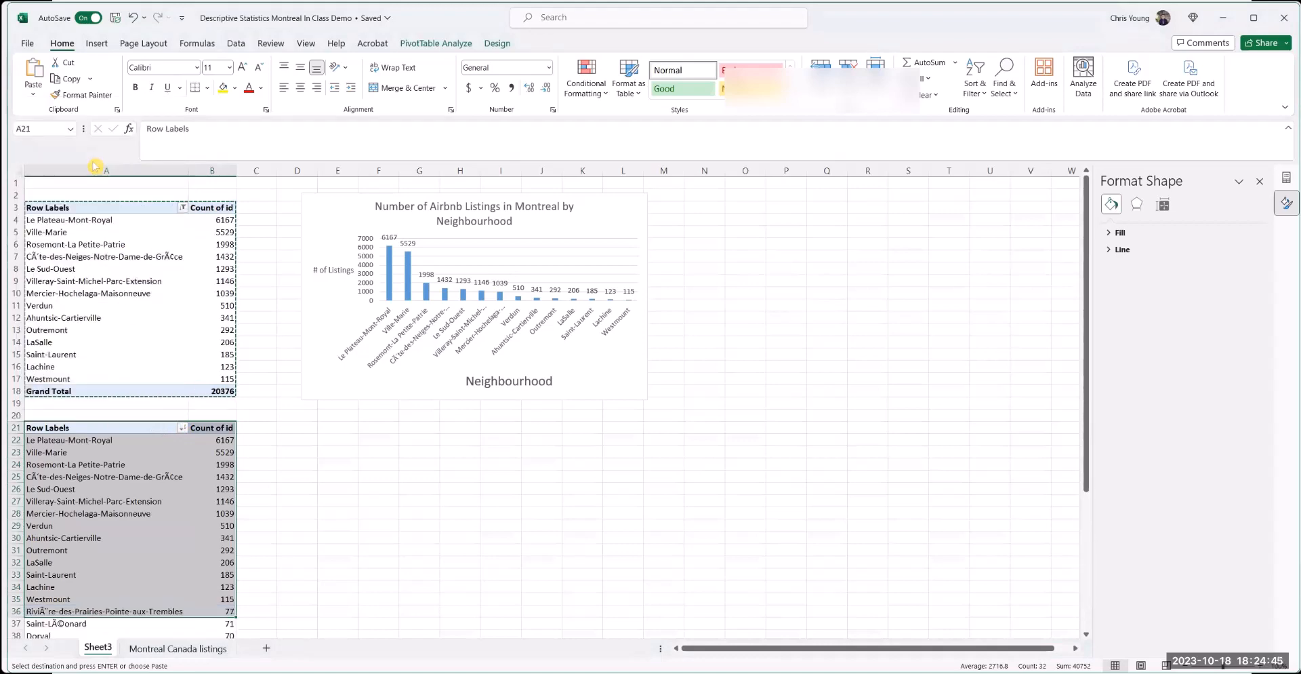
{"action": "scroll", "coordinate": [212, 441], "scroll_direction": "down", "scroll_amount": 3}
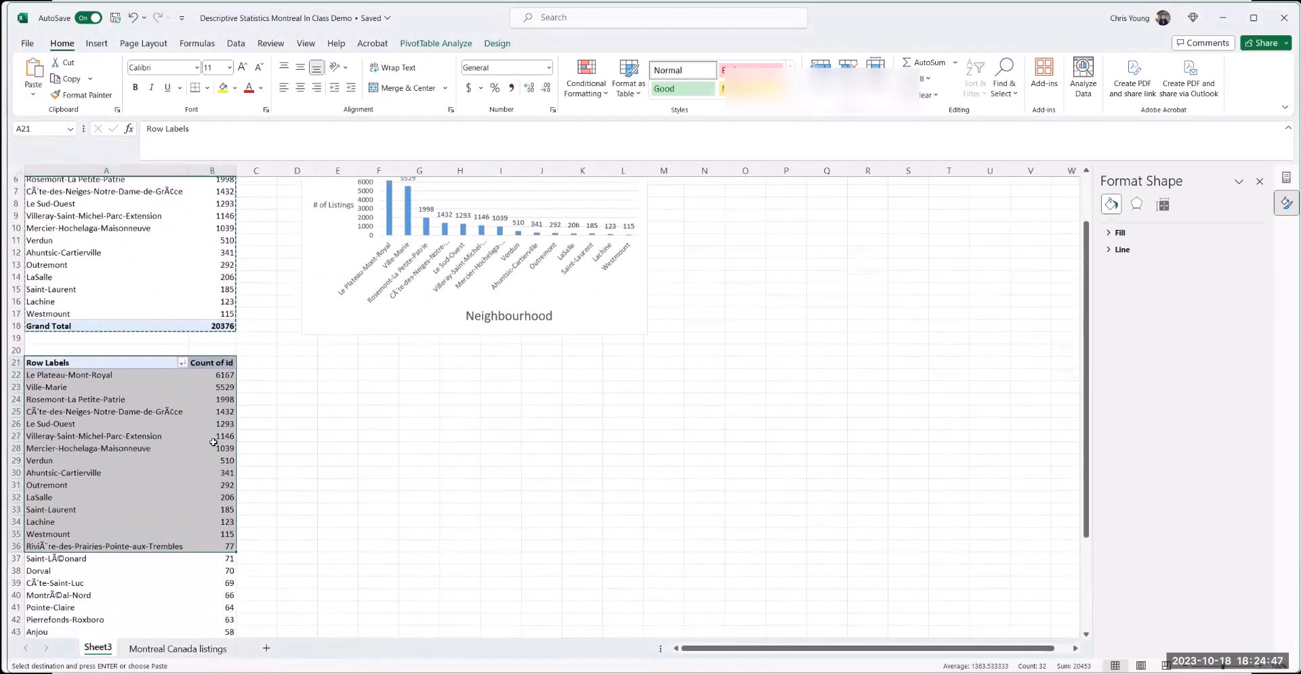
- Insert a clustered column PivotChart from the duplicated PivotTable that starts at cell A21
{"action": "left_click", "coordinate": [218, 394]}
{"action": "scroll", "coordinate": [218, 393], "scroll_direction": "up", "scroll_amount": 3}
{"action": "scroll", "coordinate": [219, 393], "scroll_direction": "up", "scroll_amount": 1}
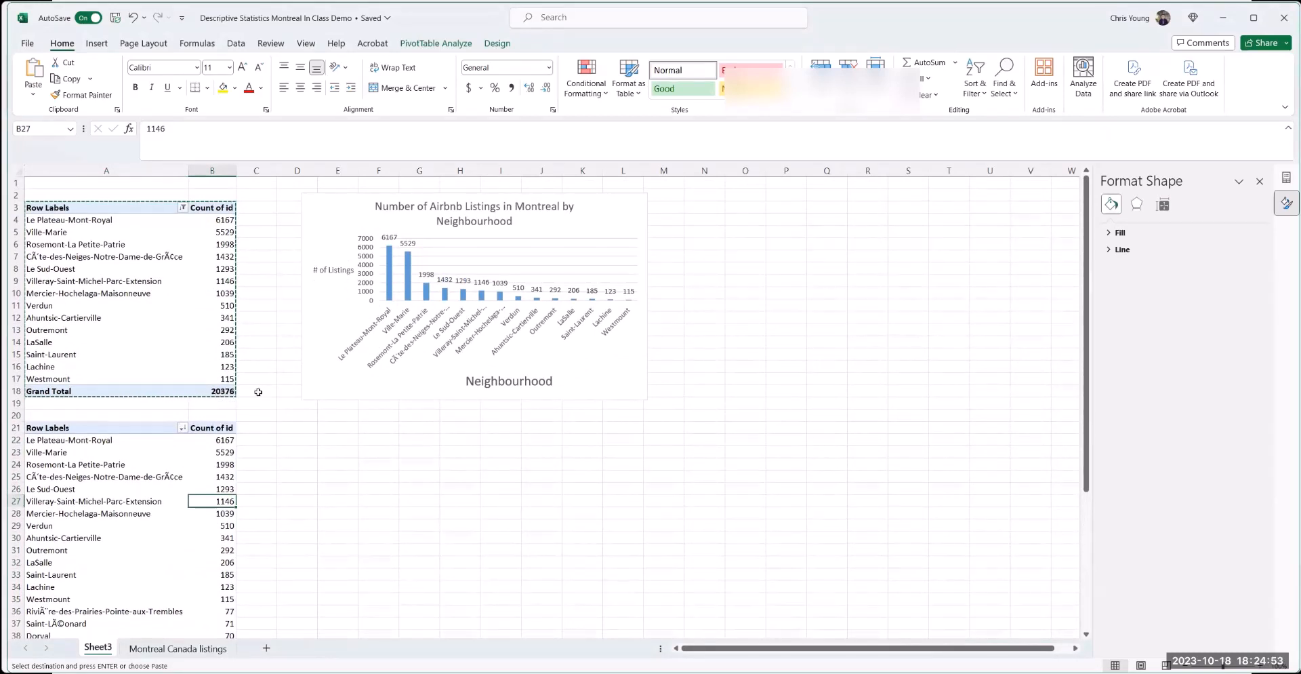
{"action": "left_click", "coordinate": [436, 42]}
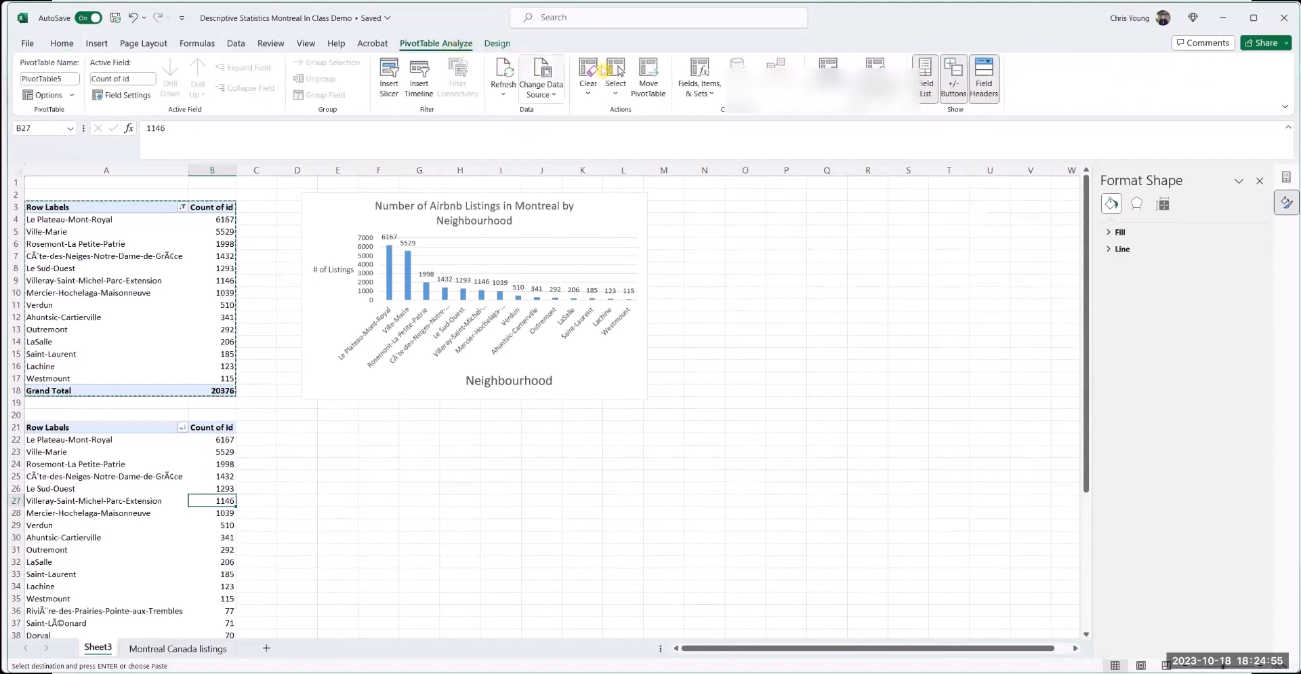
{"action": "left_click", "coordinate": [828, 74]}
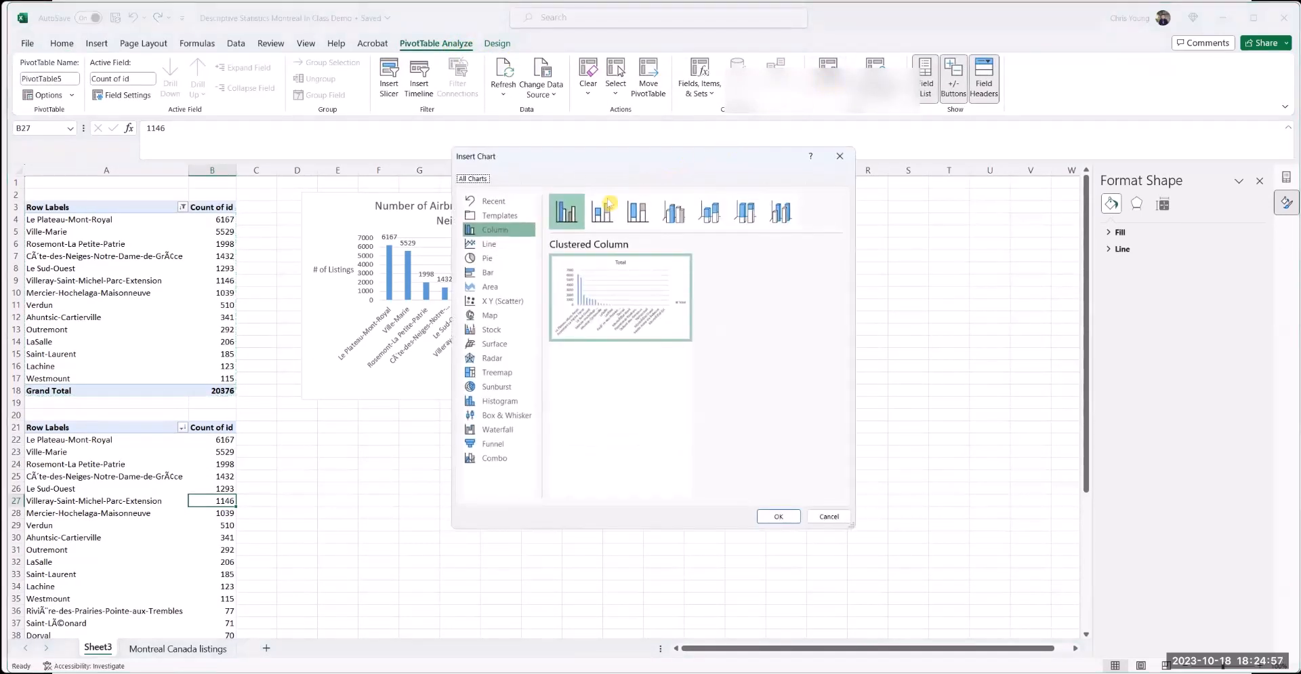
{"action": "left_click", "coordinate": [560, 220]}
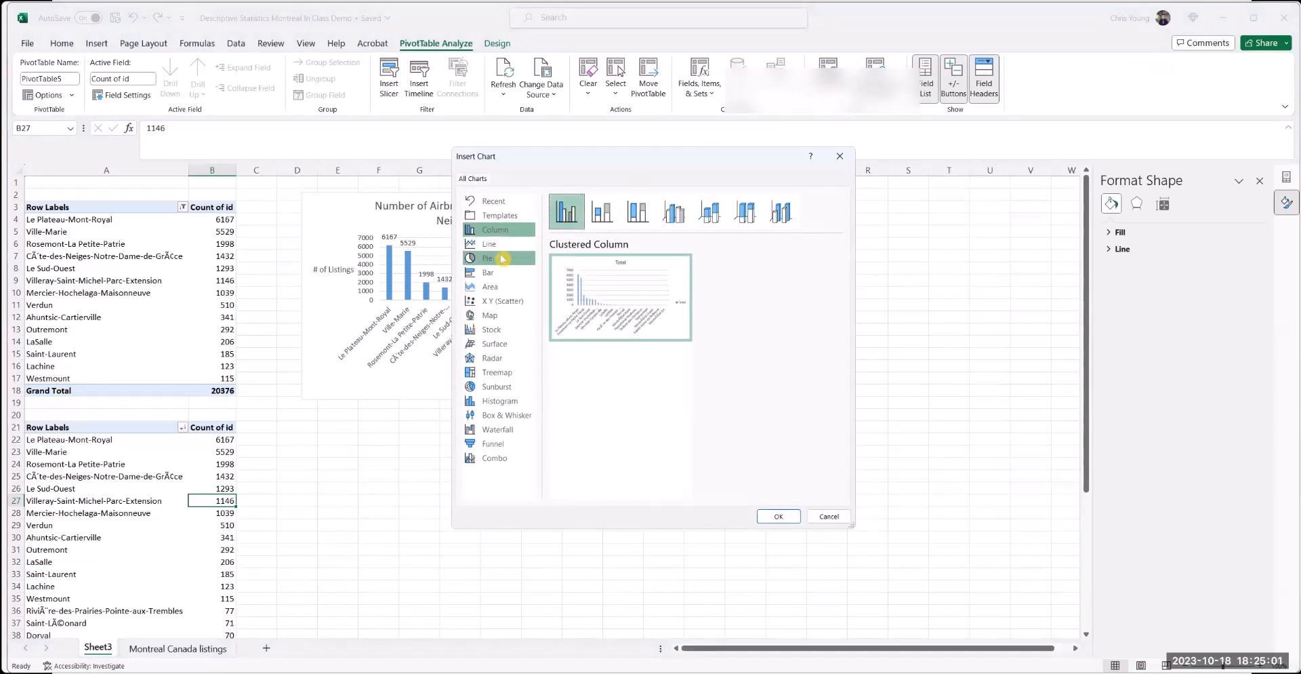
{"action": "left_click", "coordinate": [792, 519]}
- Place the new chart directly below the listings chart and enlarge it to about 6.03 inches wide by 3.95 inches high
{"action": "left_click_drag", "start_coordinate": [628, 316], "coordinate": [512, 425]}
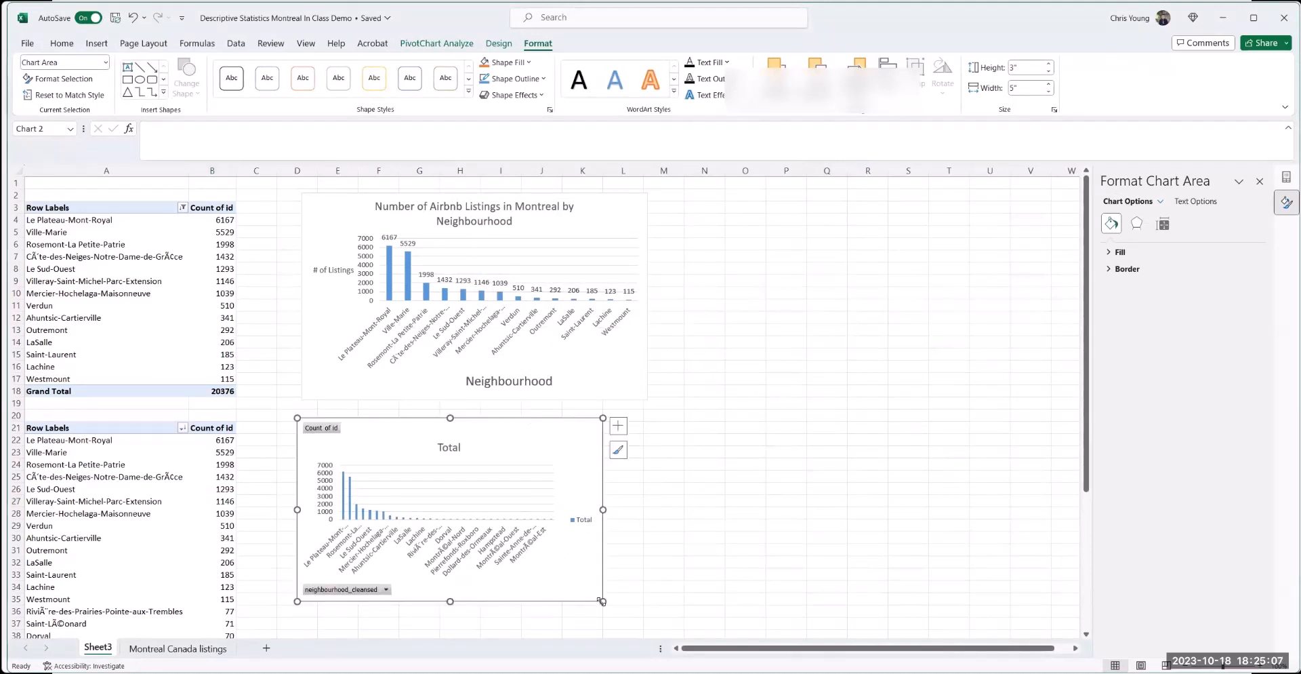
{"action": "left_click_drag", "start_coordinate": [602, 601], "coordinate": [666, 648]}
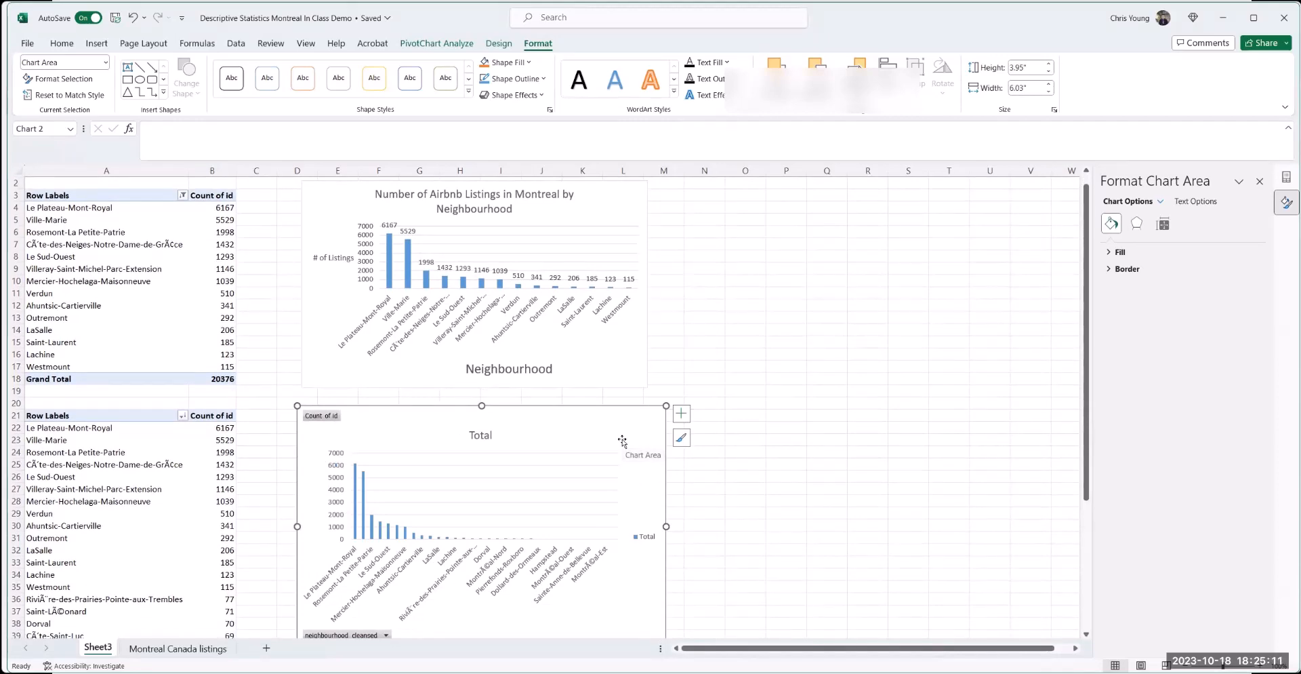
{"action": "scroll", "coordinate": [256, 425], "scroll_direction": "down", "scroll_amount": 6}
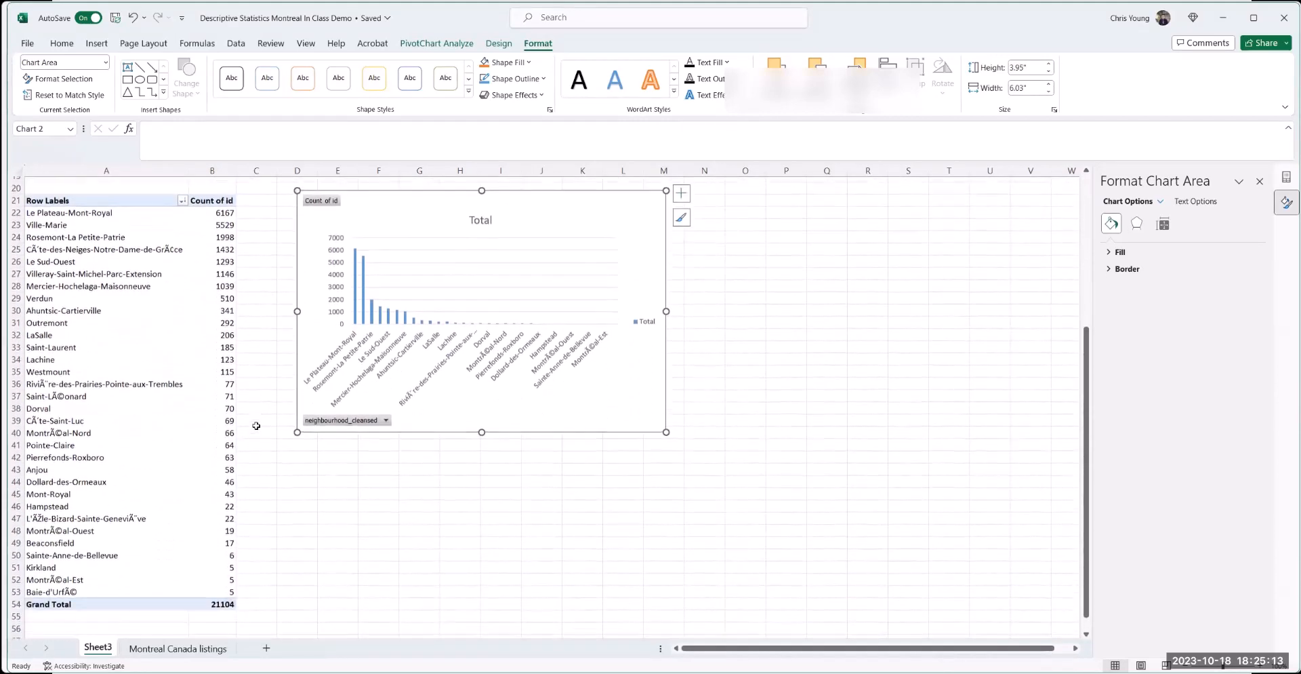
{"action": "scroll", "coordinate": [256, 426], "scroll_direction": "up", "scroll_amount": 6}
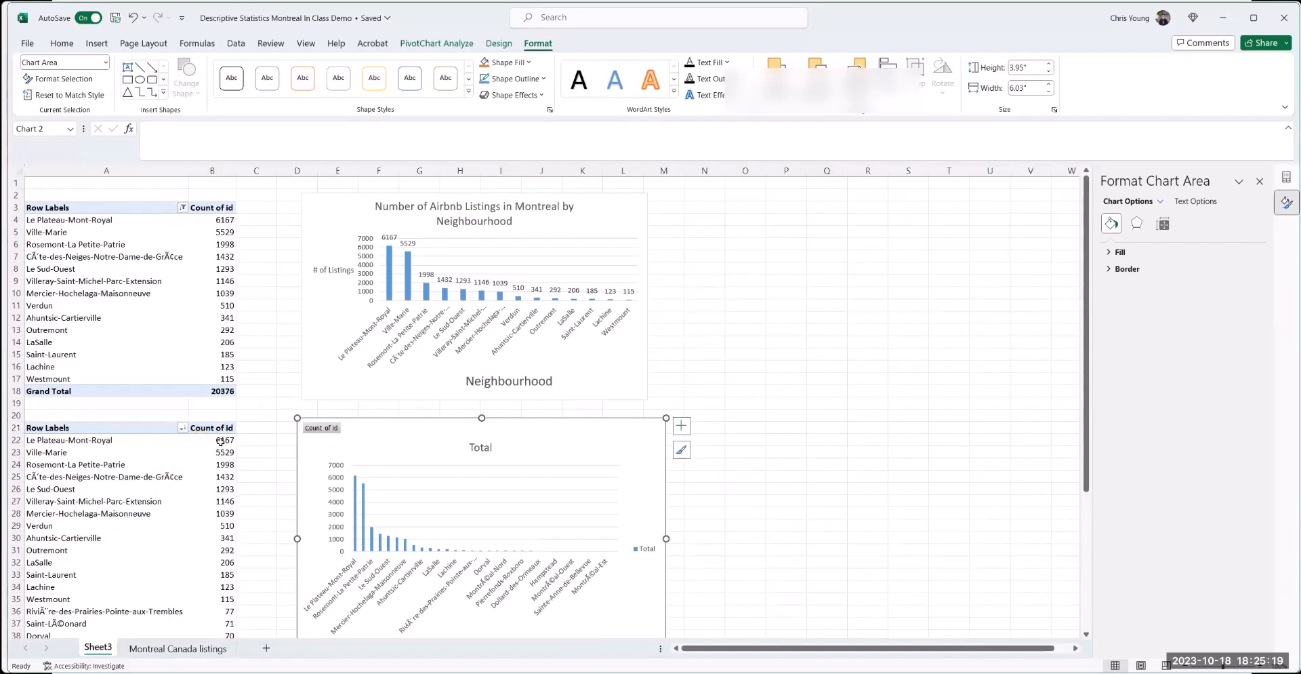
{"action": "mouse_move", "coordinate": [206, 524]}
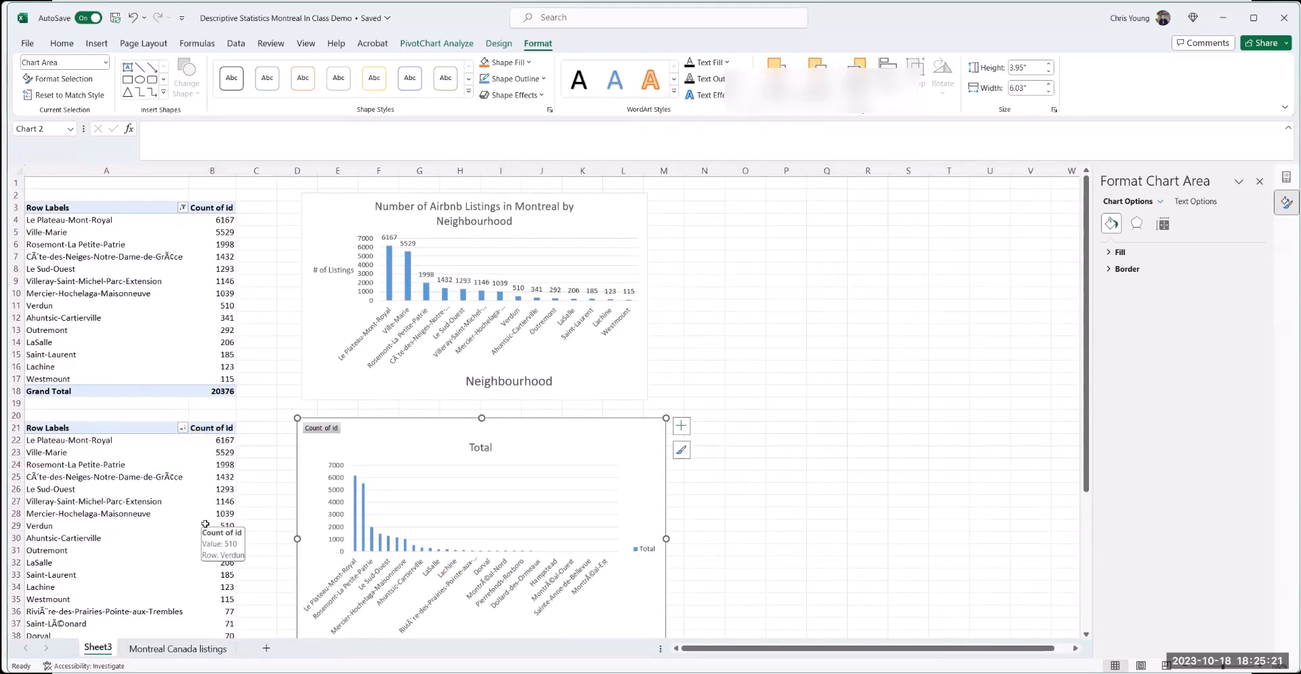
- Replace the count of id with the sum of number_of_reviews as the values of the duplicated PivotTable
{"action": "left_click", "coordinate": [215, 440]}
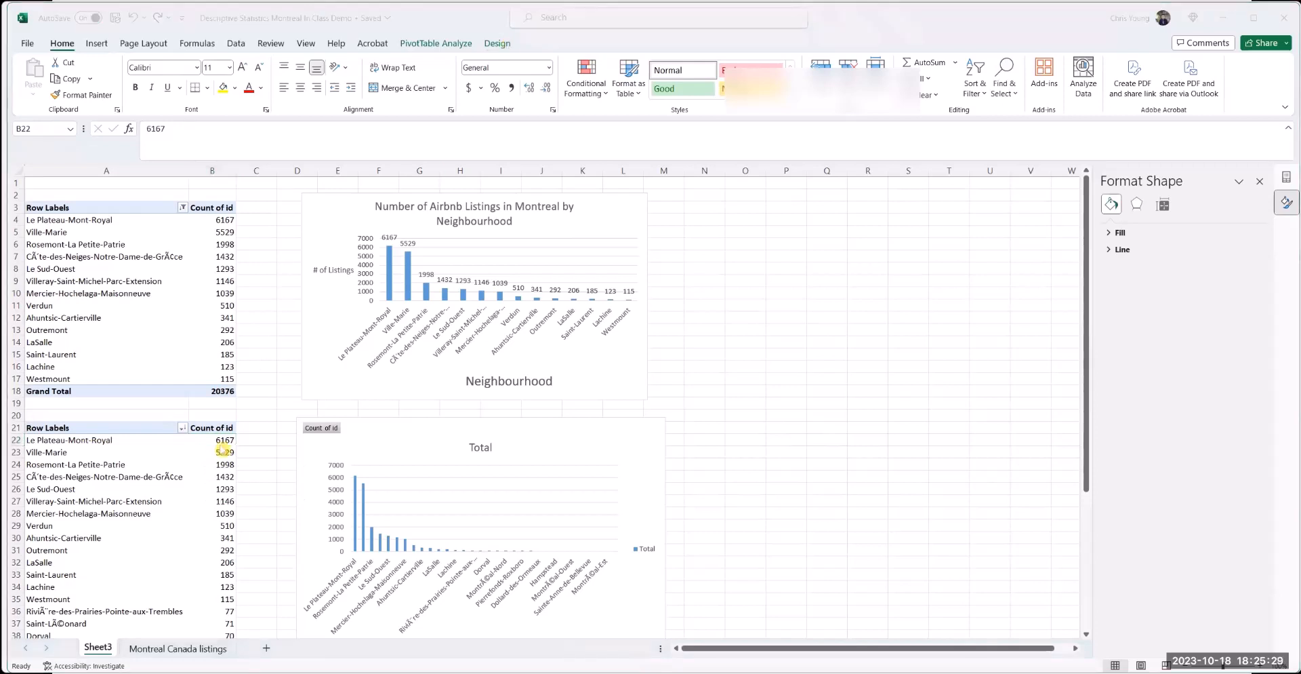
{"action": "left_click", "coordinate": [222, 449]}
{"action": "left_click", "coordinate": [227, 461]}
{"action": "right_click", "coordinate": [223, 452]}
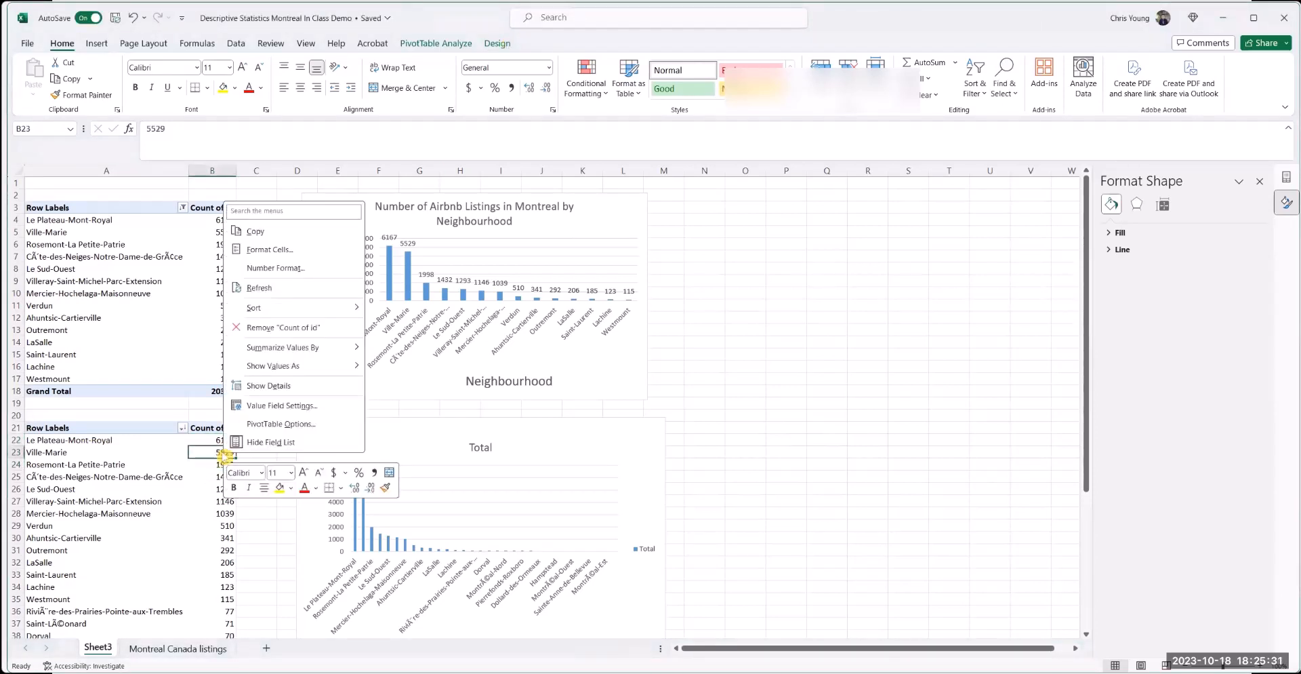
{"action": "left_click", "coordinate": [198, 452]}
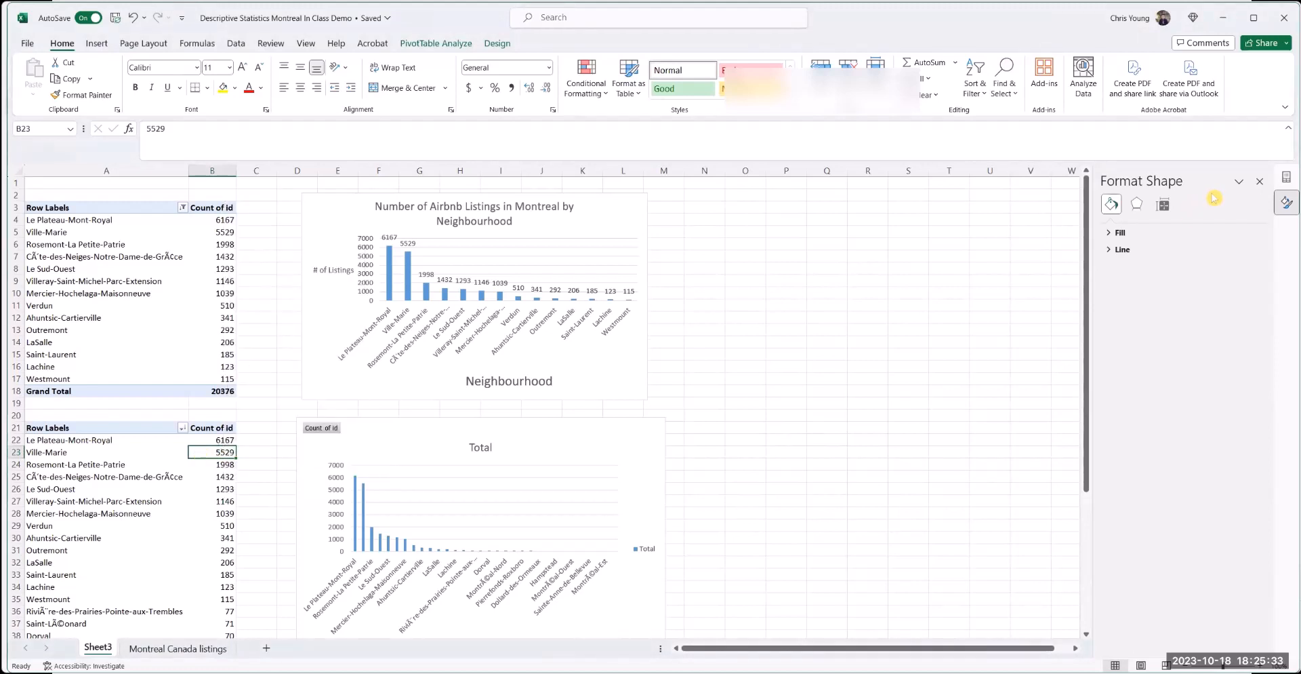
{"action": "left_click", "coordinate": [1260, 181]}
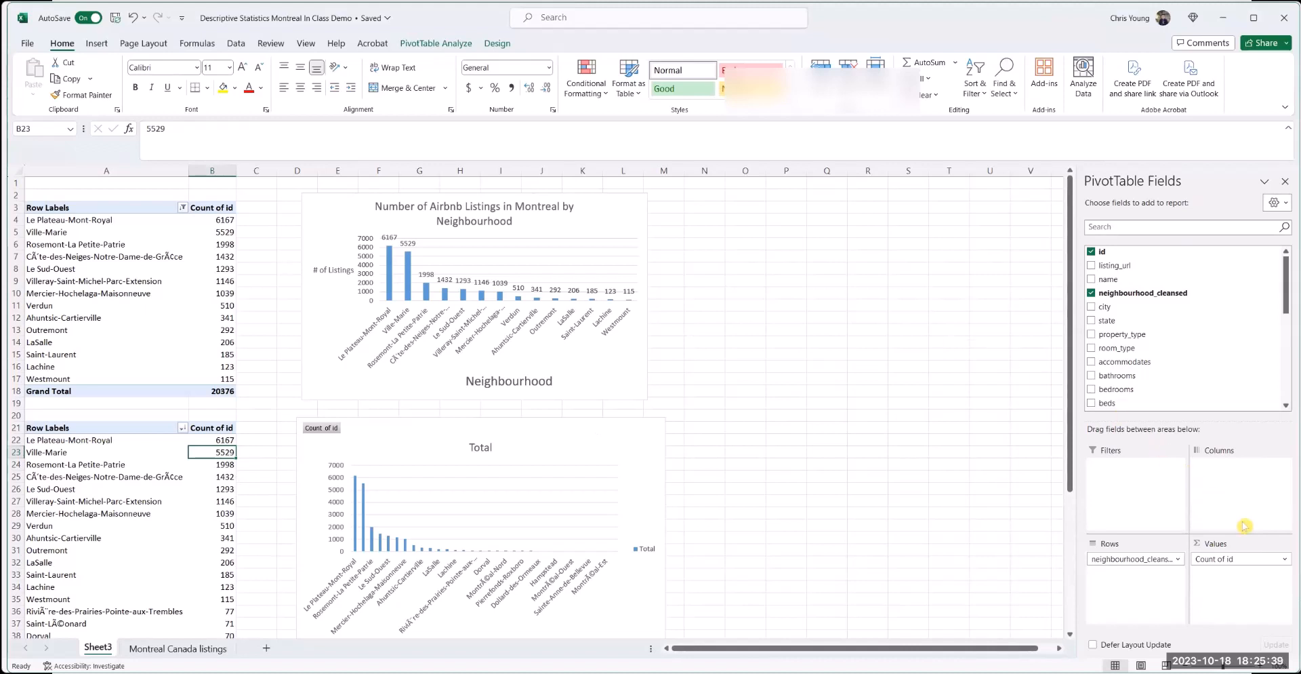
{"action": "left_click_drag", "start_coordinate": [1230, 559], "coordinate": [1217, 368]}
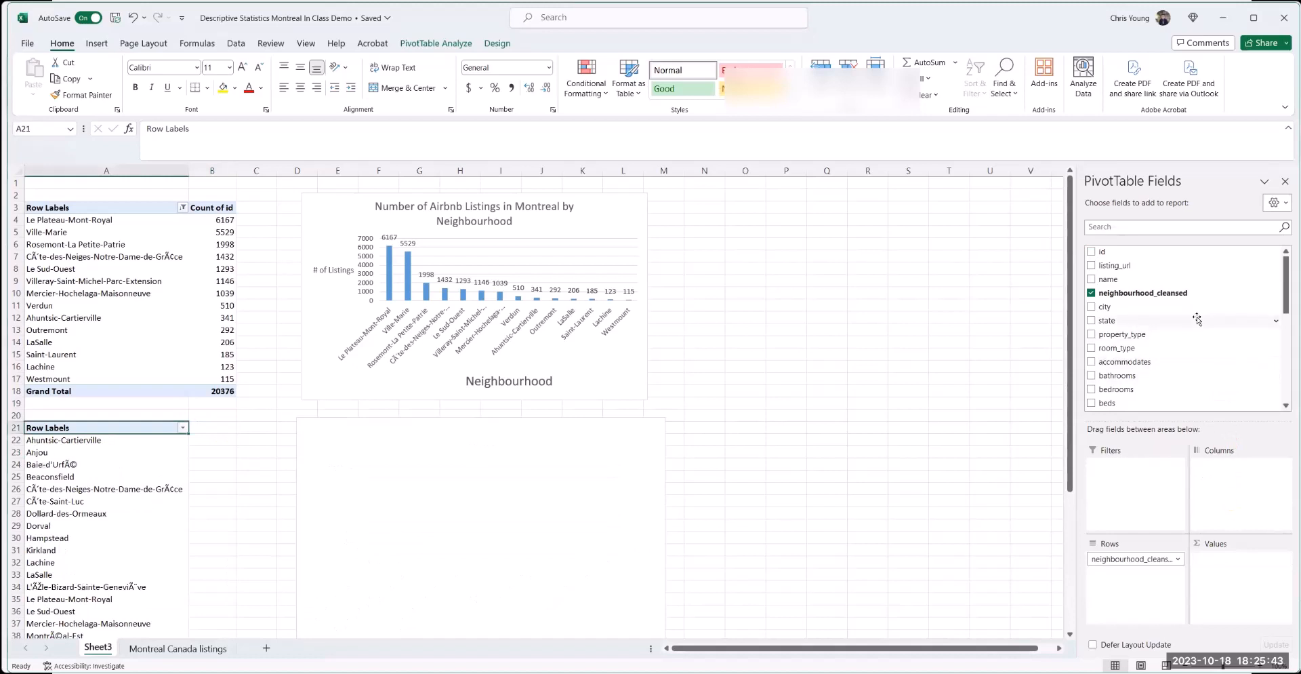
{"action": "left_click_drag", "start_coordinate": [1286, 288], "coordinate": [1285, 349]}
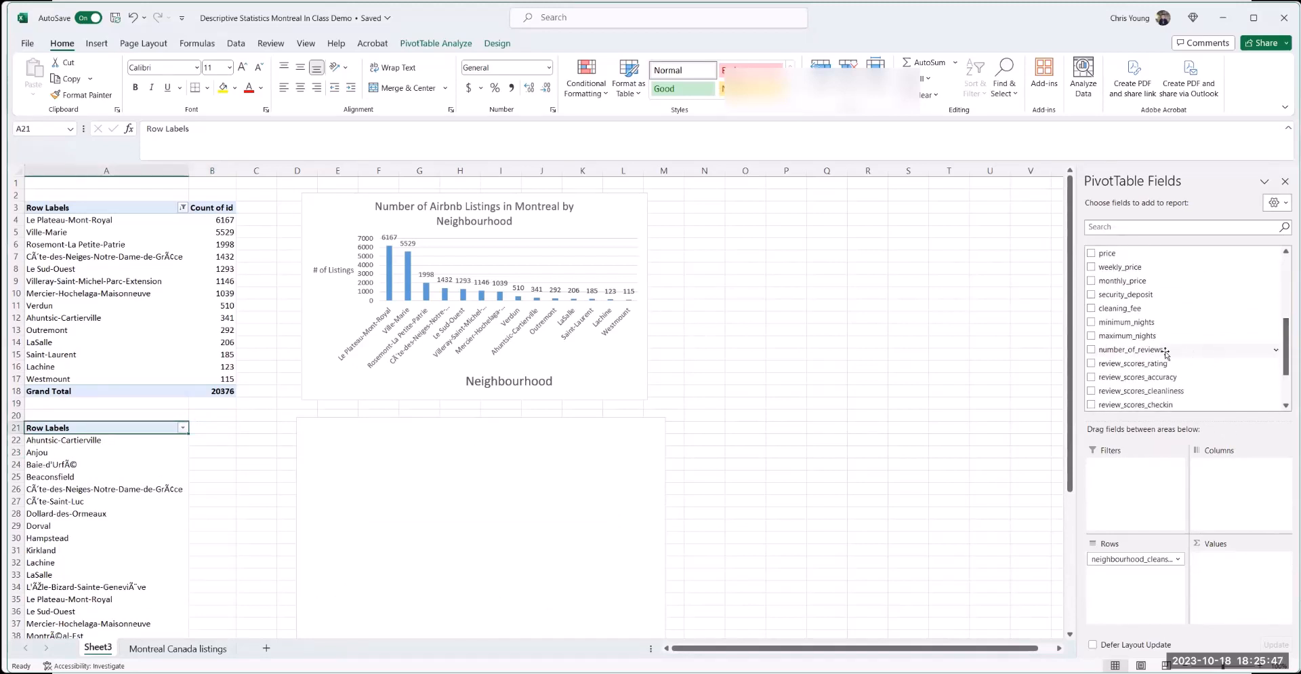
{"action": "left_click_drag", "start_coordinate": [1109, 350], "coordinate": [1242, 569]}
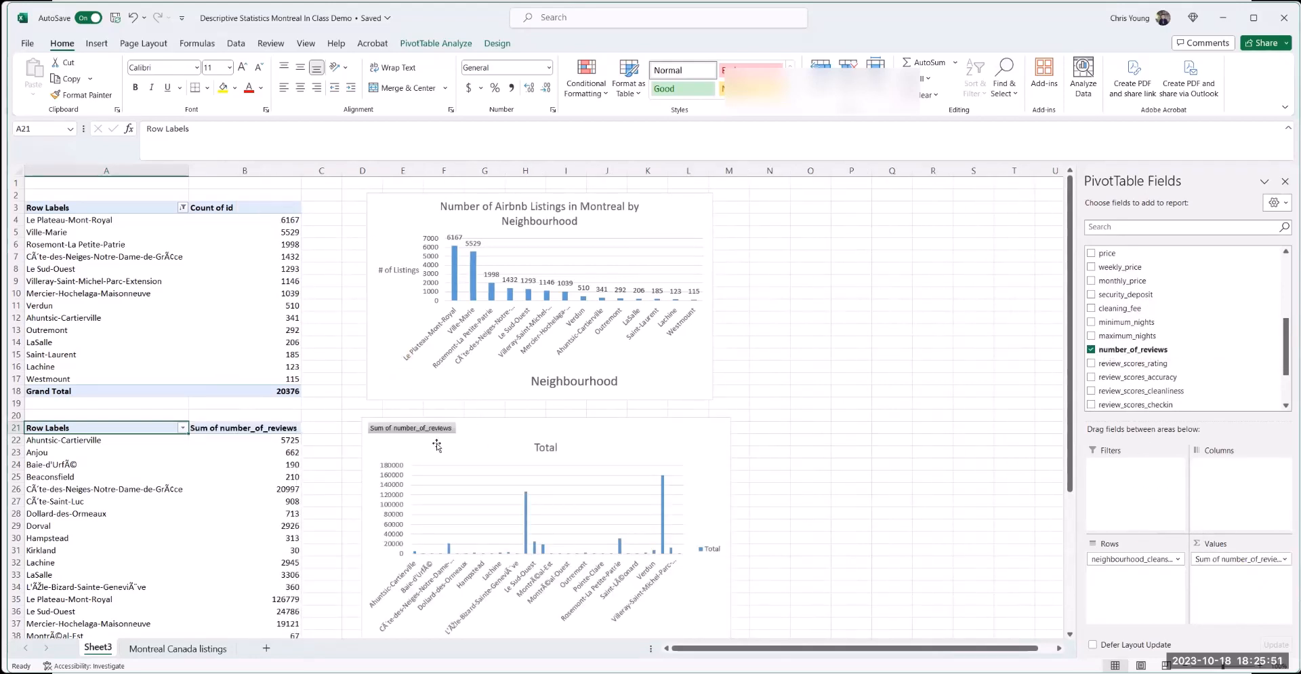
- Sort the lower PivotTable's neighbourhoods by sum of number_of_reviews from largest to smallest
{"action": "right_click", "coordinate": [284, 441]}
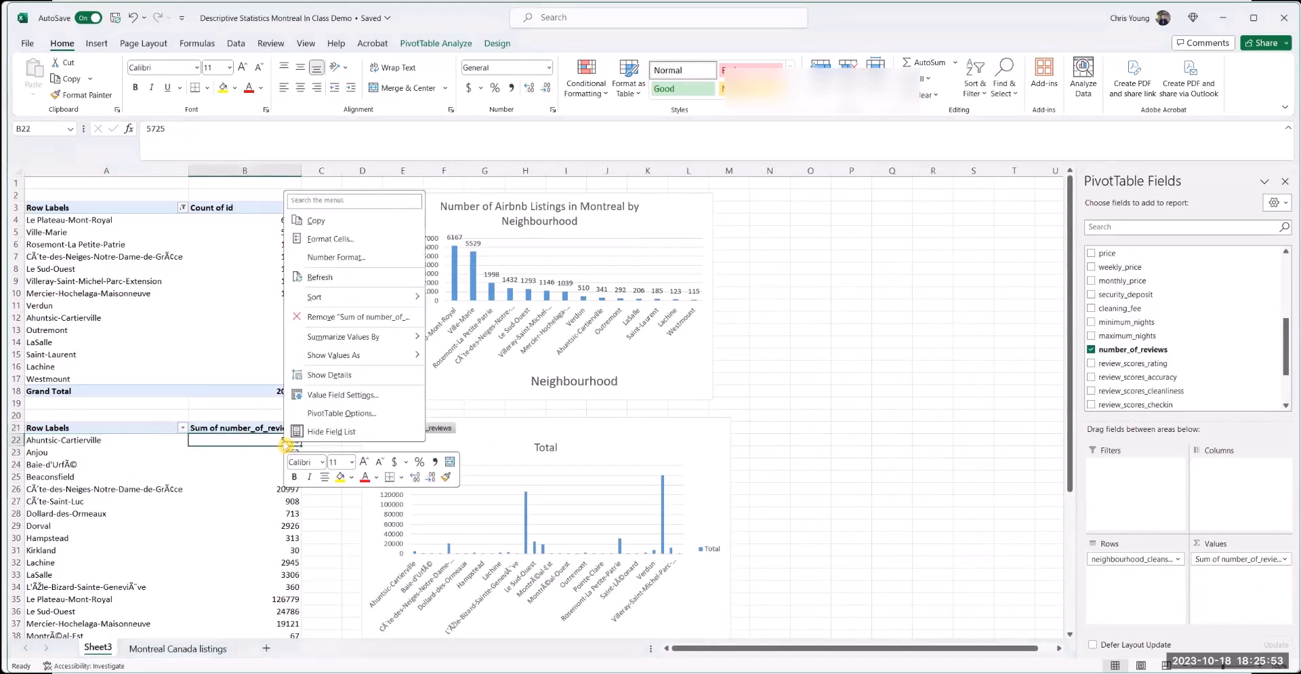
{"action": "mouse_move", "coordinate": [355, 298]}
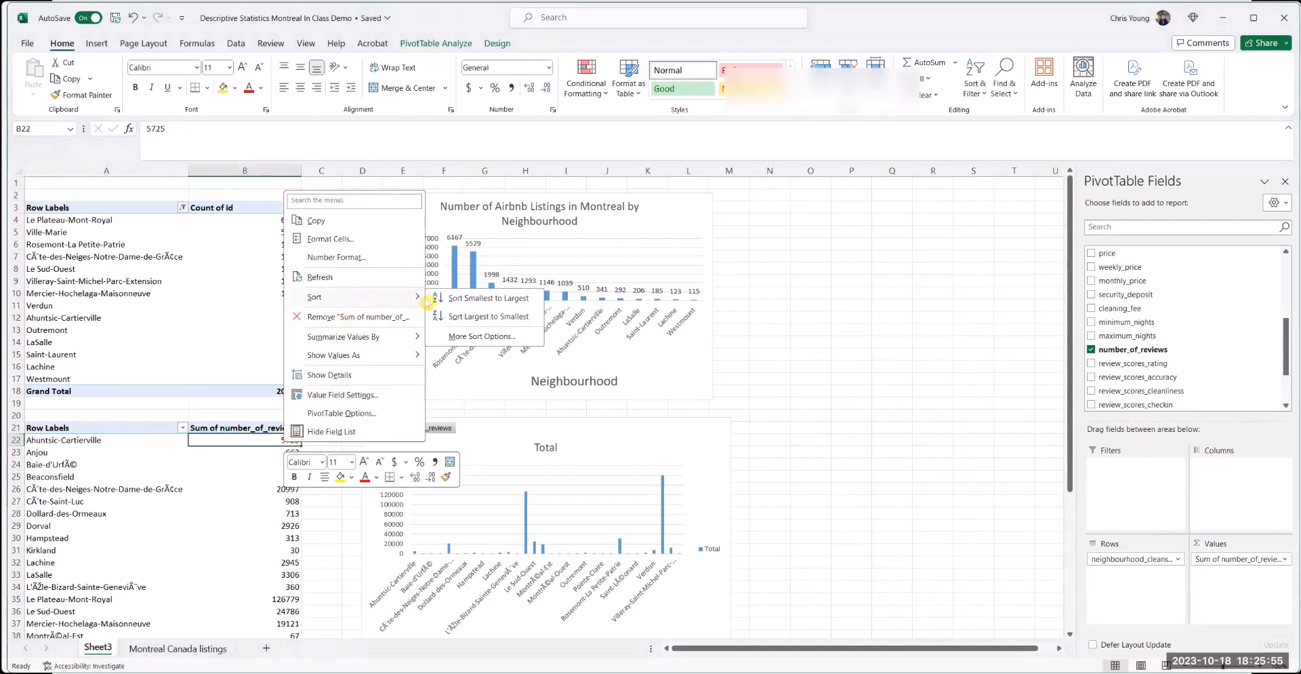
{"action": "left_click", "coordinate": [475, 316]}
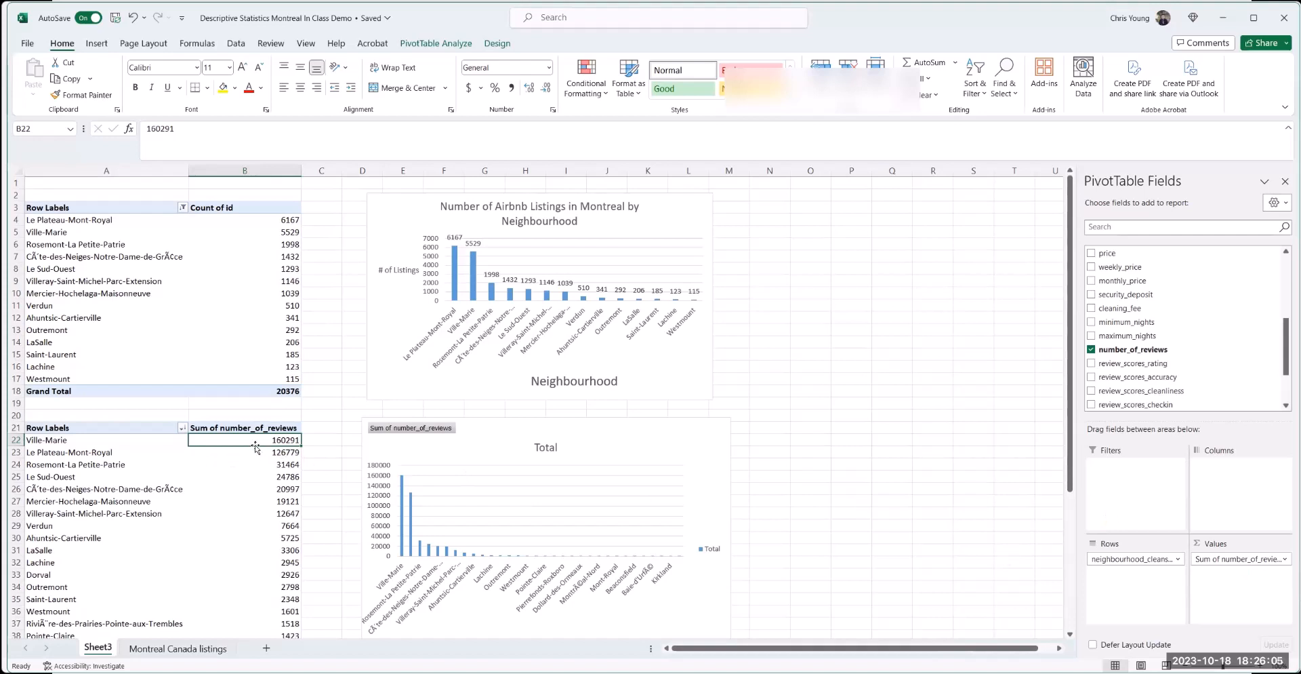
- Format the Sum of number_of_reviews field as Number with 0 decimal places and a thousands separator
{"action": "left_click", "coordinate": [1232, 561]}
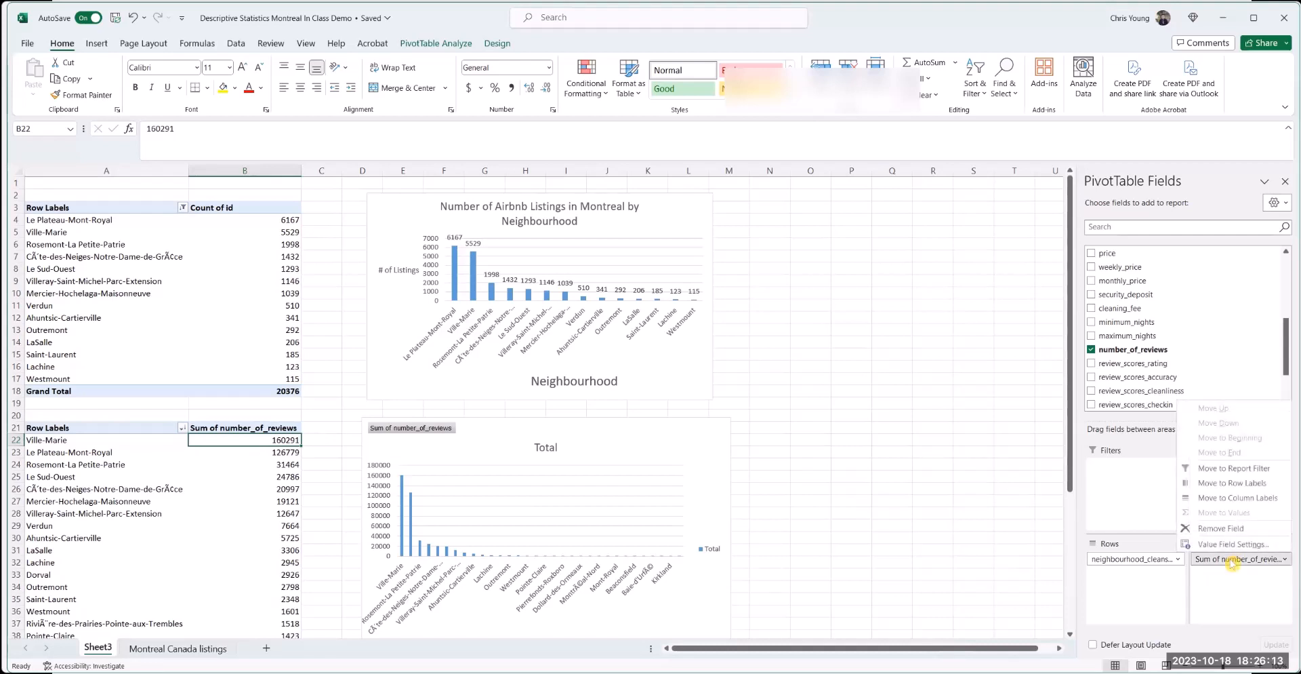
{"action": "left_click", "coordinate": [1230, 543]}
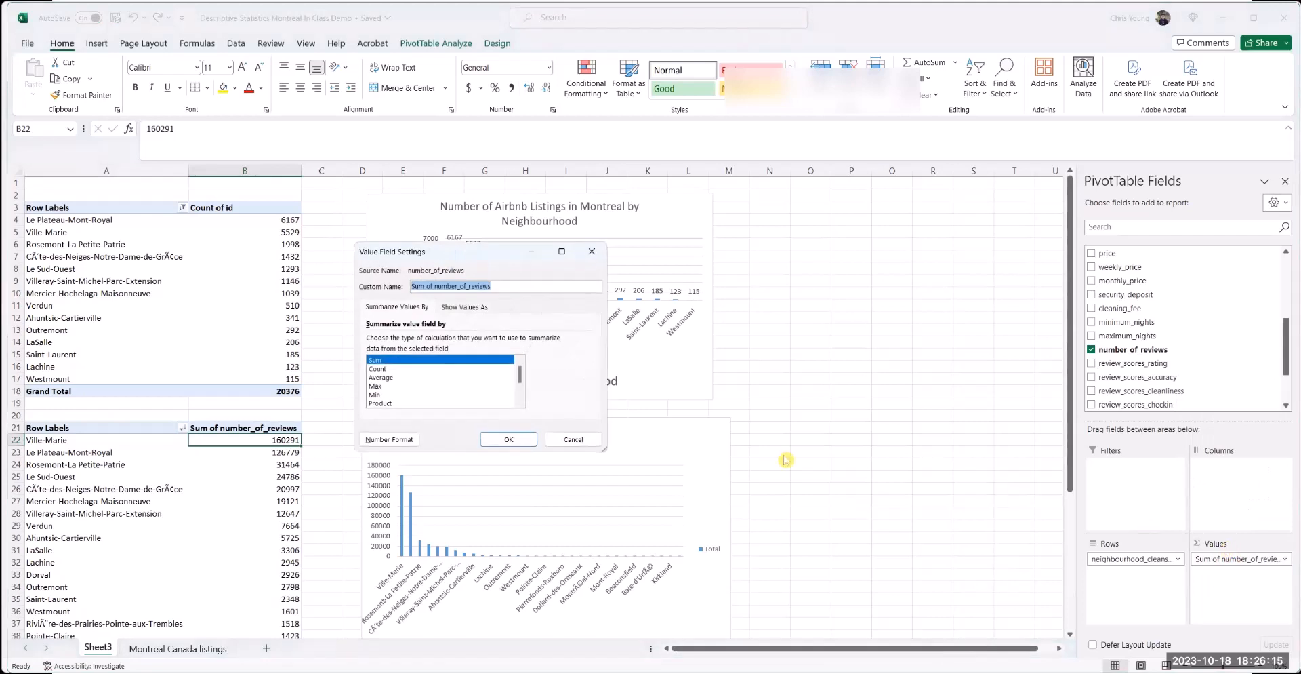
{"action": "left_click", "coordinate": [387, 440]}
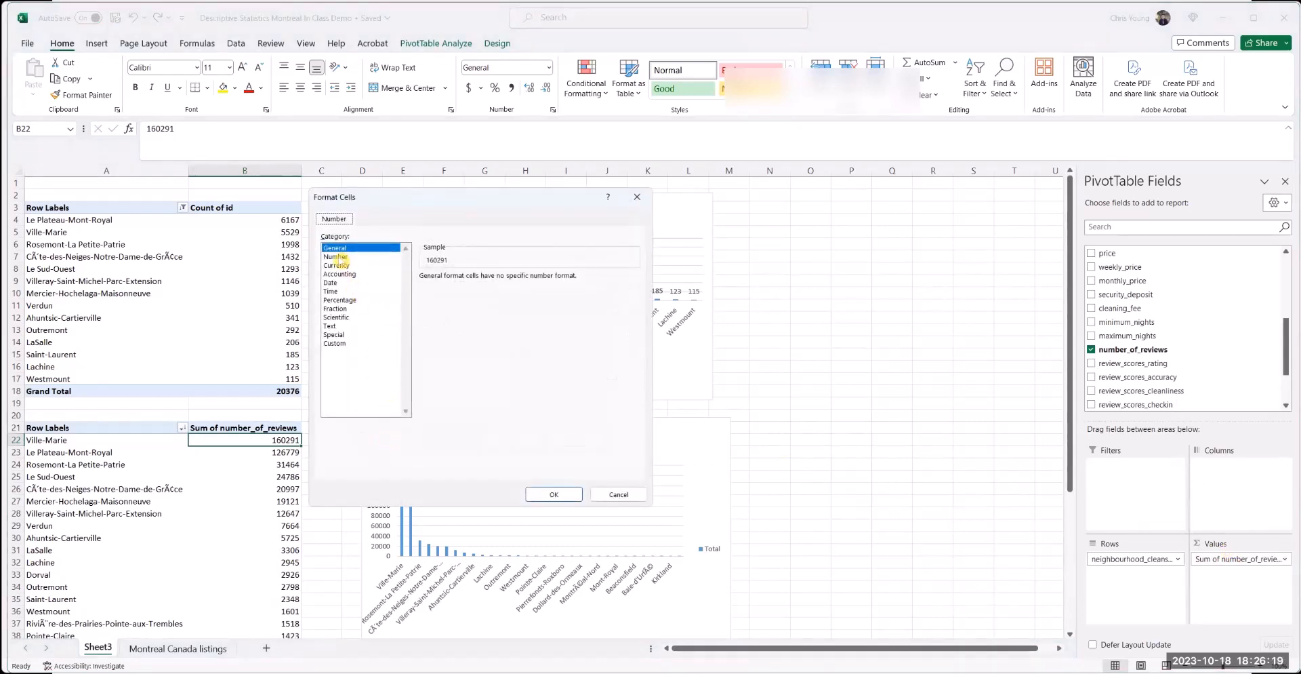
{"action": "left_click", "coordinate": [337, 257]}
{"action": "left_click", "coordinate": [509, 280]}
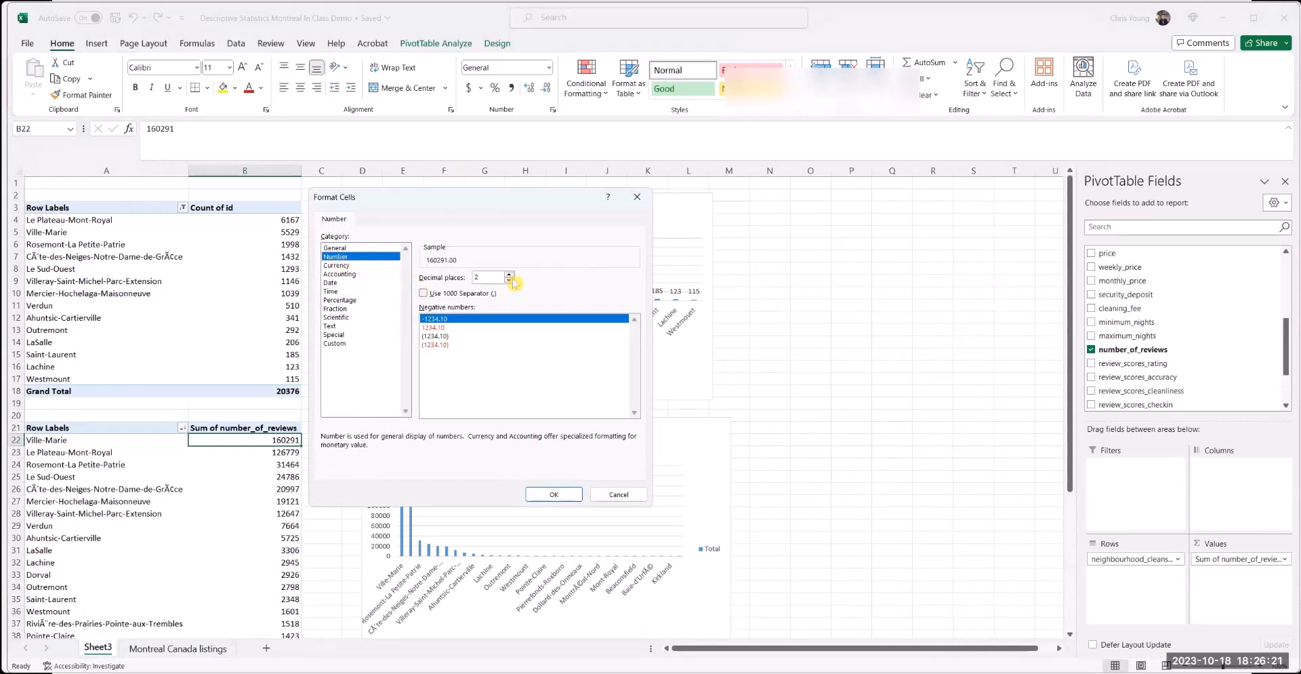
{"action": "left_click", "coordinate": [509, 281]}
{"action": "left_click", "coordinate": [423, 293]}
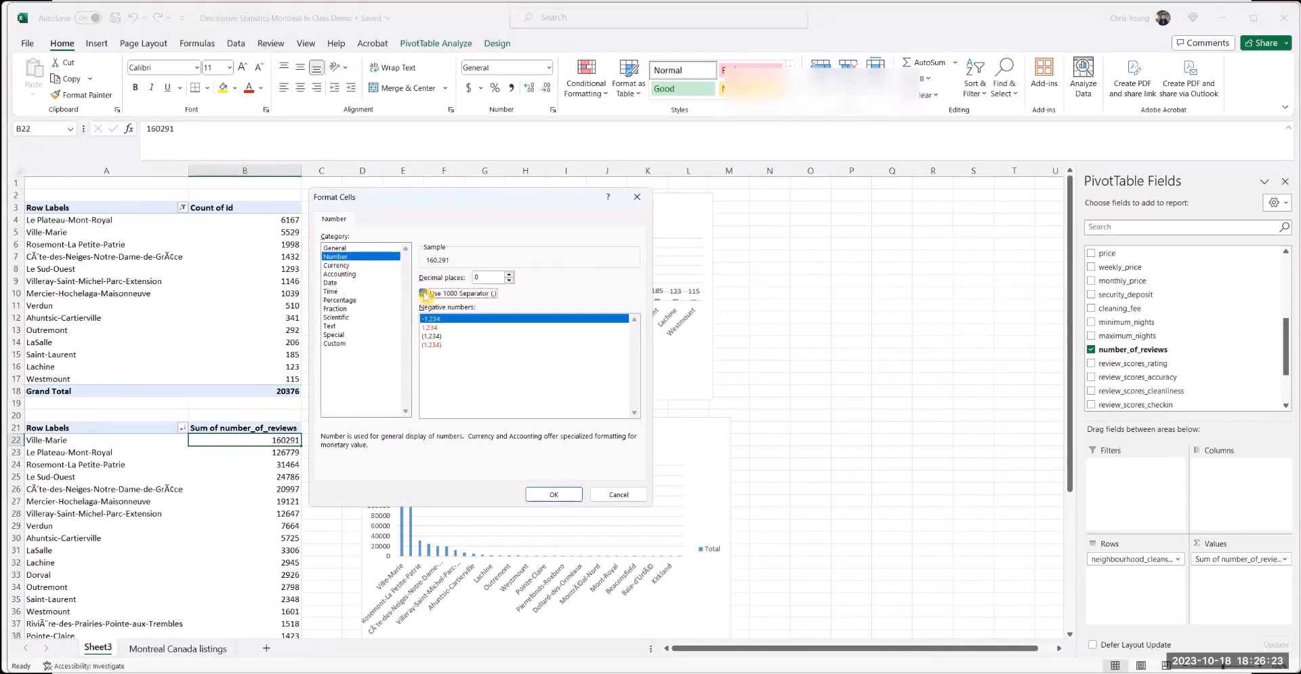
{"action": "left_click", "coordinate": [552, 494]}
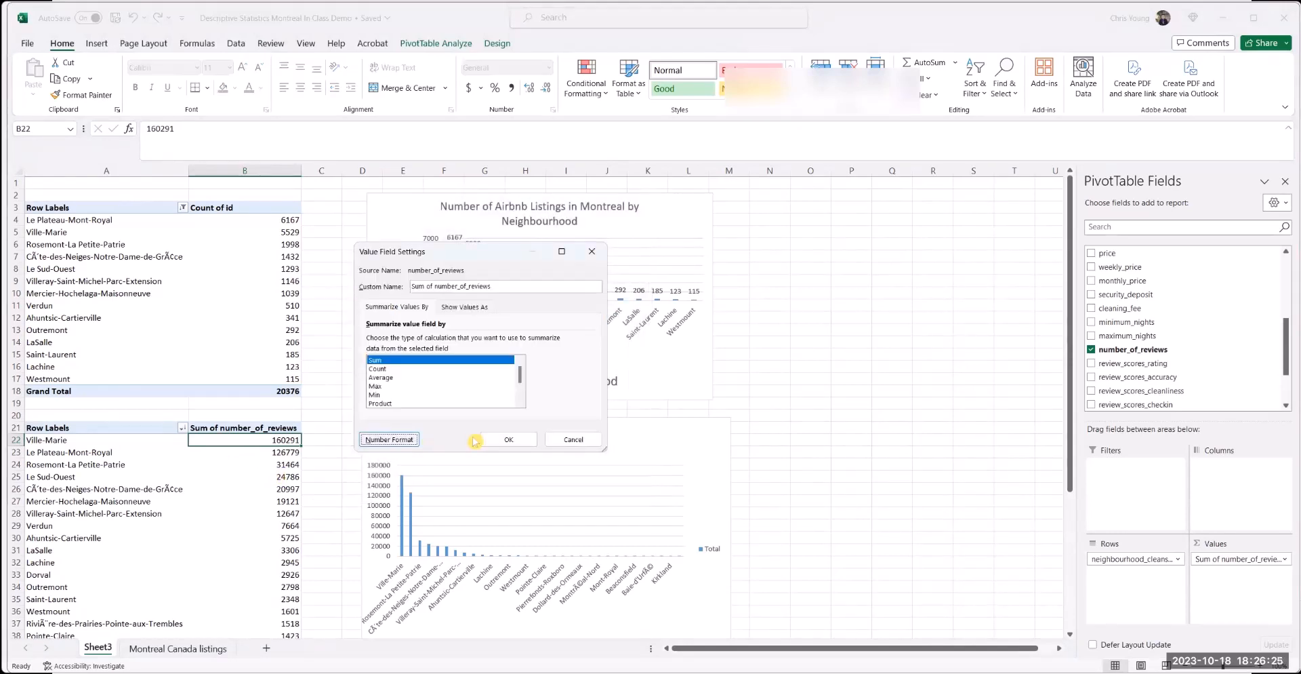
{"action": "left_click", "coordinate": [525, 441]}
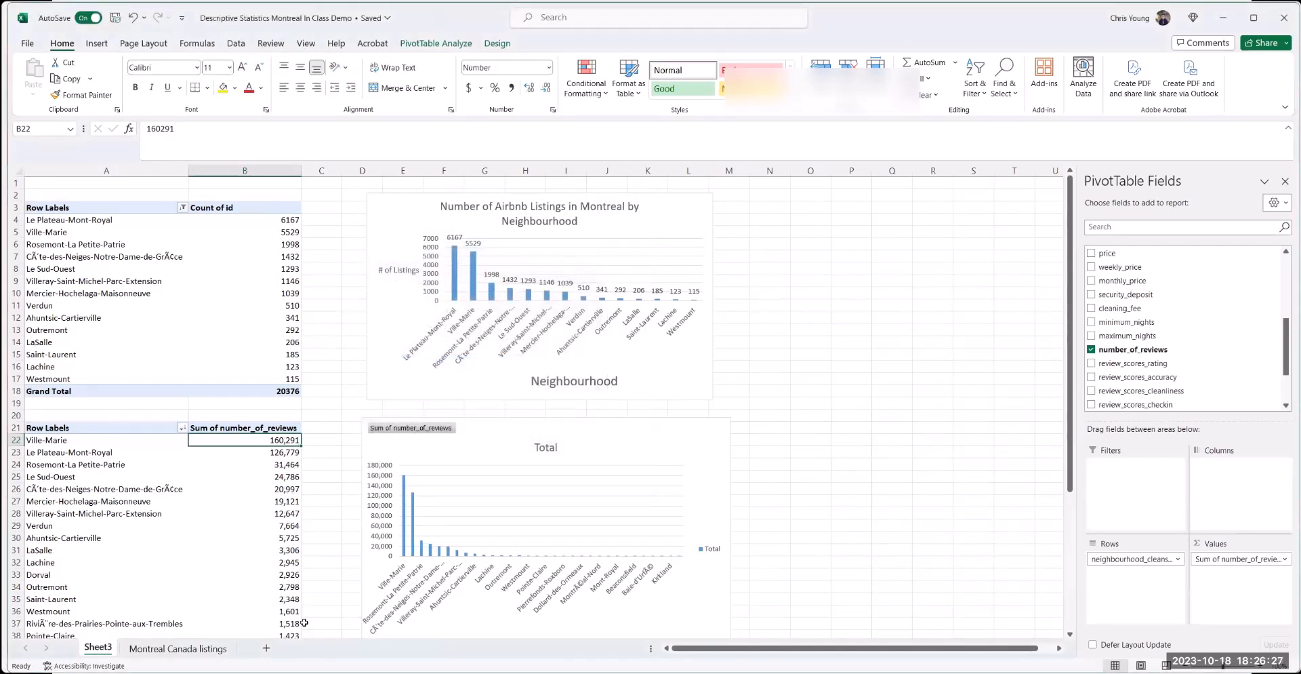
- Filter the lower PivotTable to the top 10 neighbourhoods by Sum of number_of_reviews
{"action": "scroll", "coordinate": [222, 471], "scroll_direction": "down", "scroll_amount": 4}
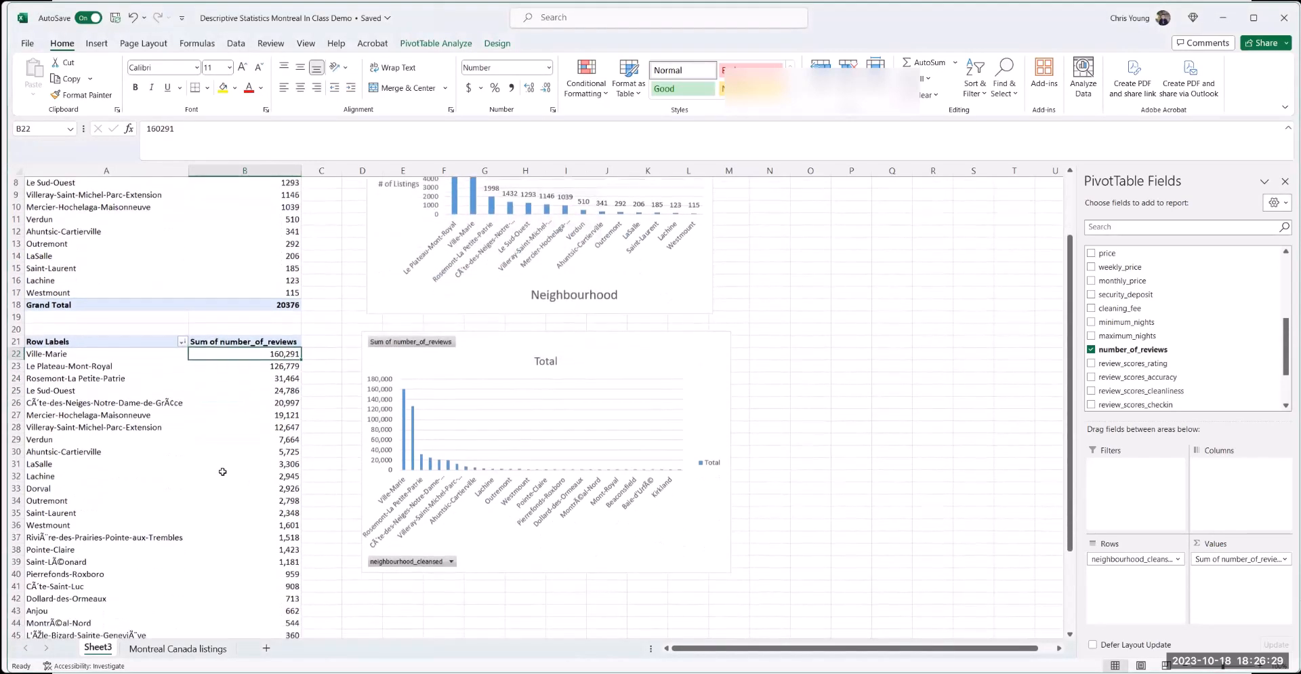
{"action": "scroll", "coordinate": [223, 471], "scroll_direction": "down", "scroll_amount": 3}
{"action": "scroll", "coordinate": [223, 472], "scroll_direction": "up", "scroll_amount": 7}
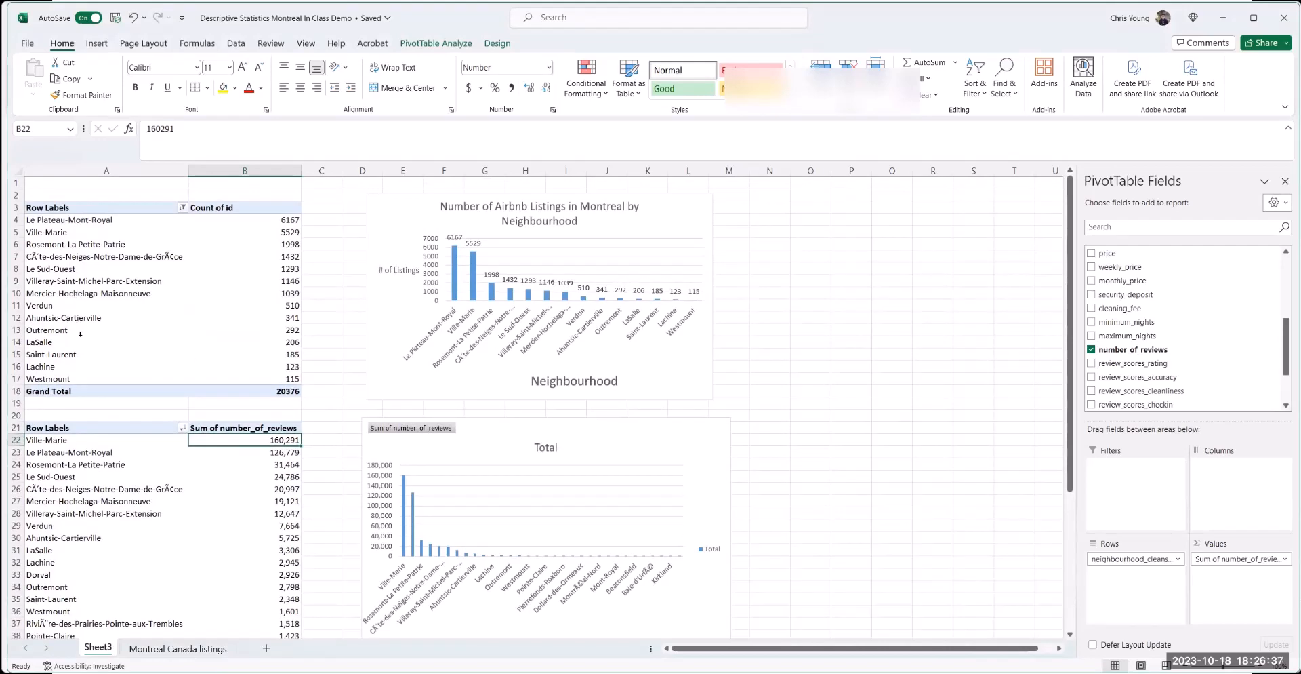
{"action": "scroll", "coordinate": [80, 333], "scroll_direction": "down", "scroll_amount": 2}
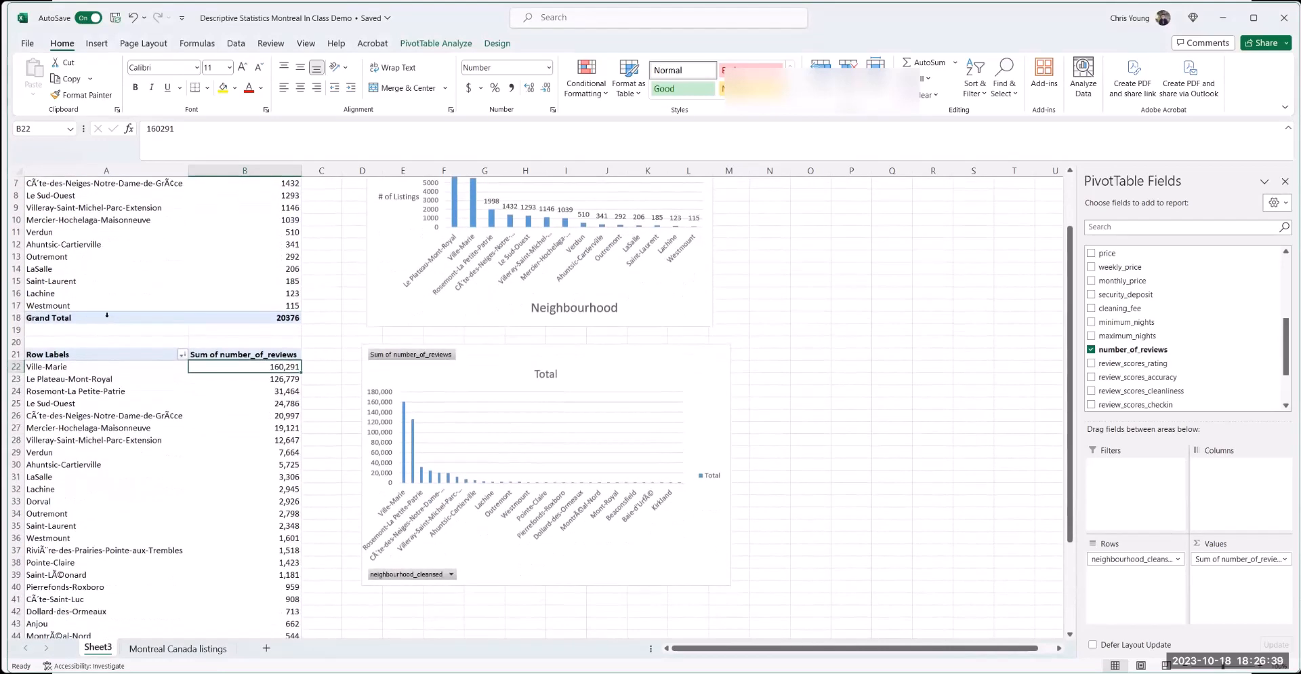
{"action": "right_click", "coordinate": [284, 367]}
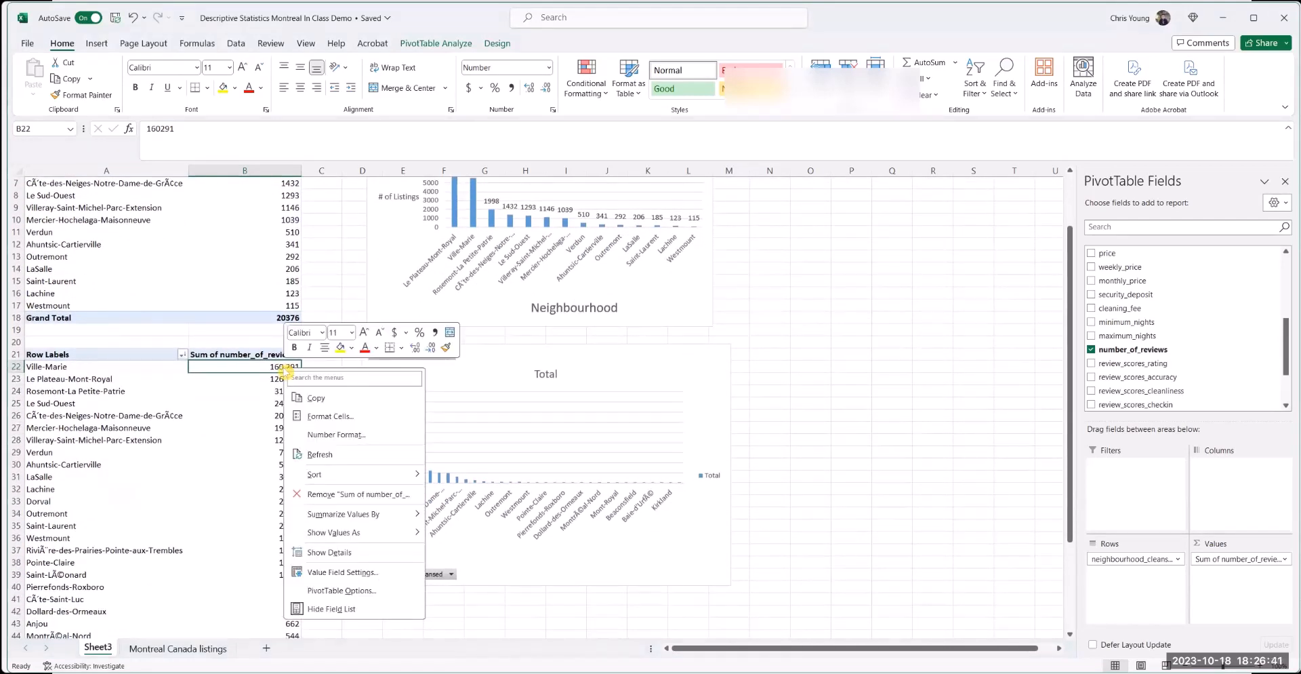
{"action": "key", "text": "Escape"}
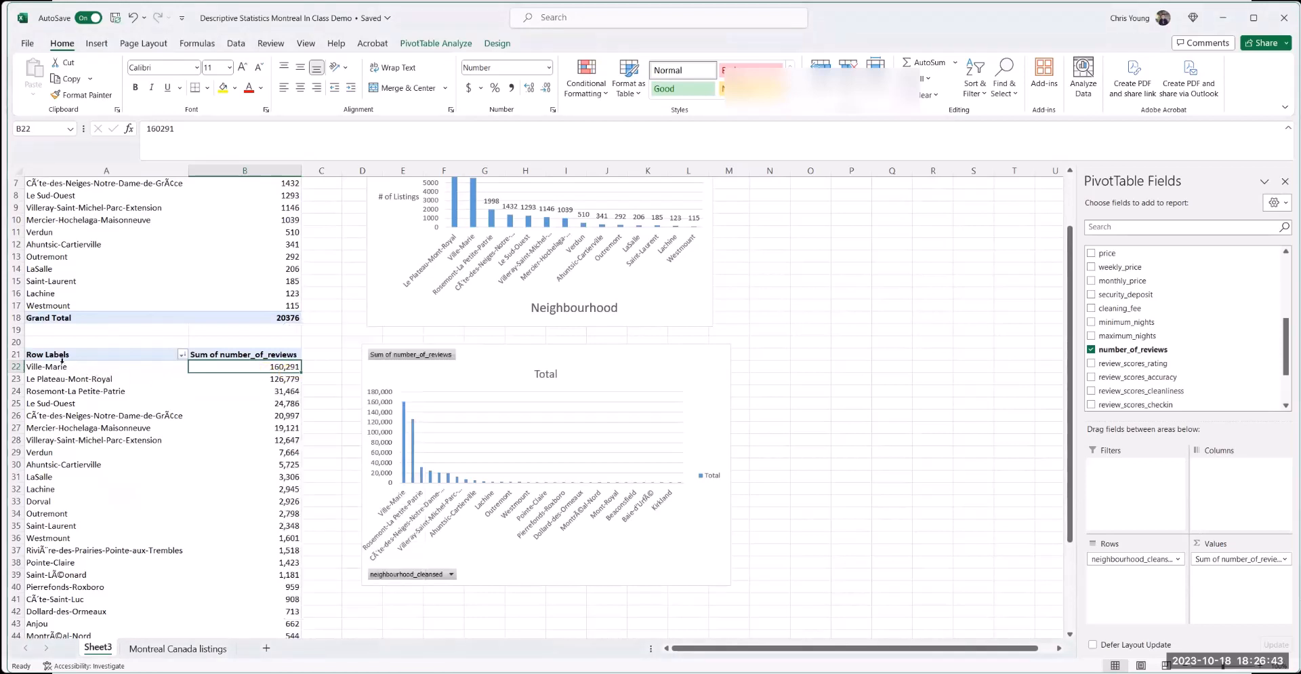
{"action": "left_click", "coordinate": [60, 366]}
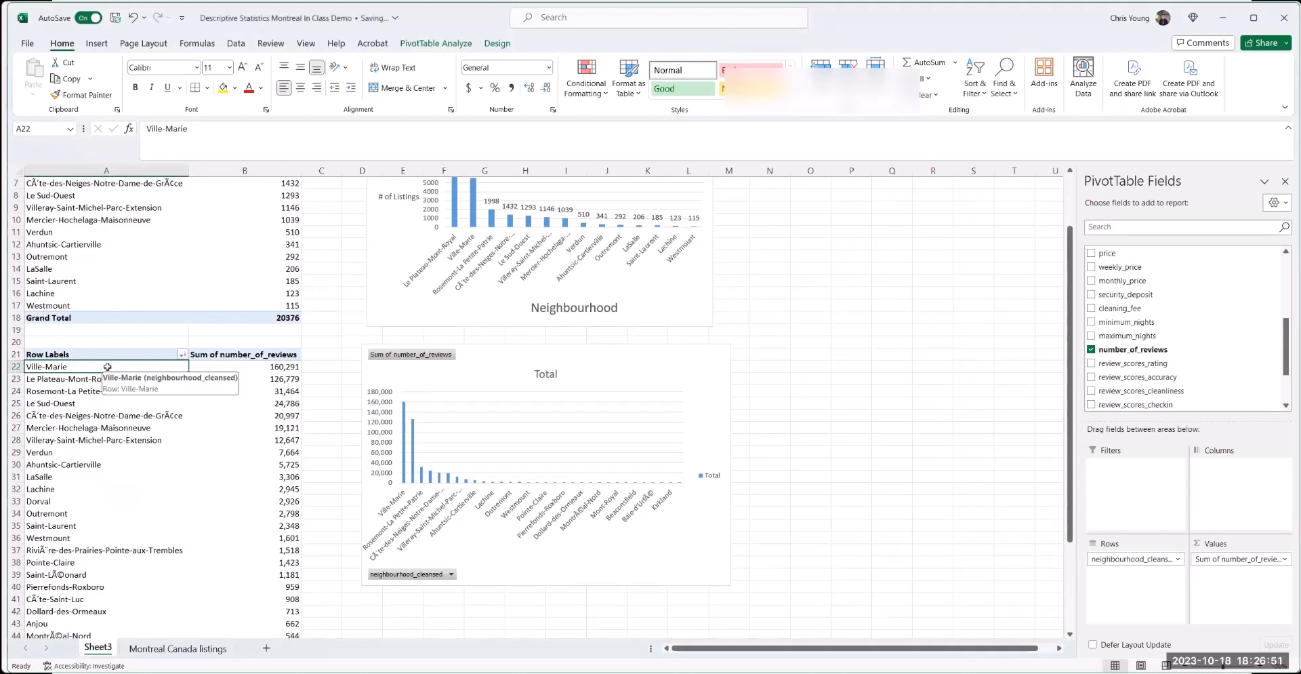
{"action": "right_click", "coordinate": [109, 370]}
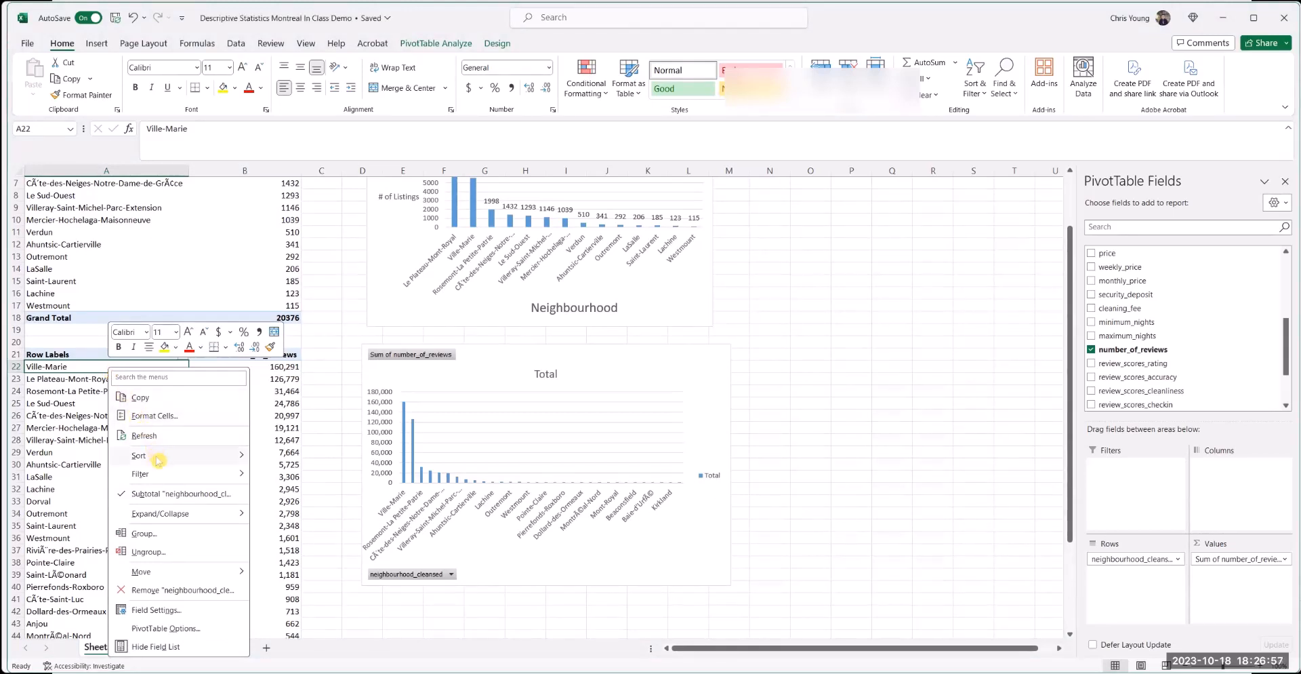
{"action": "mouse_move", "coordinate": [193, 475]}
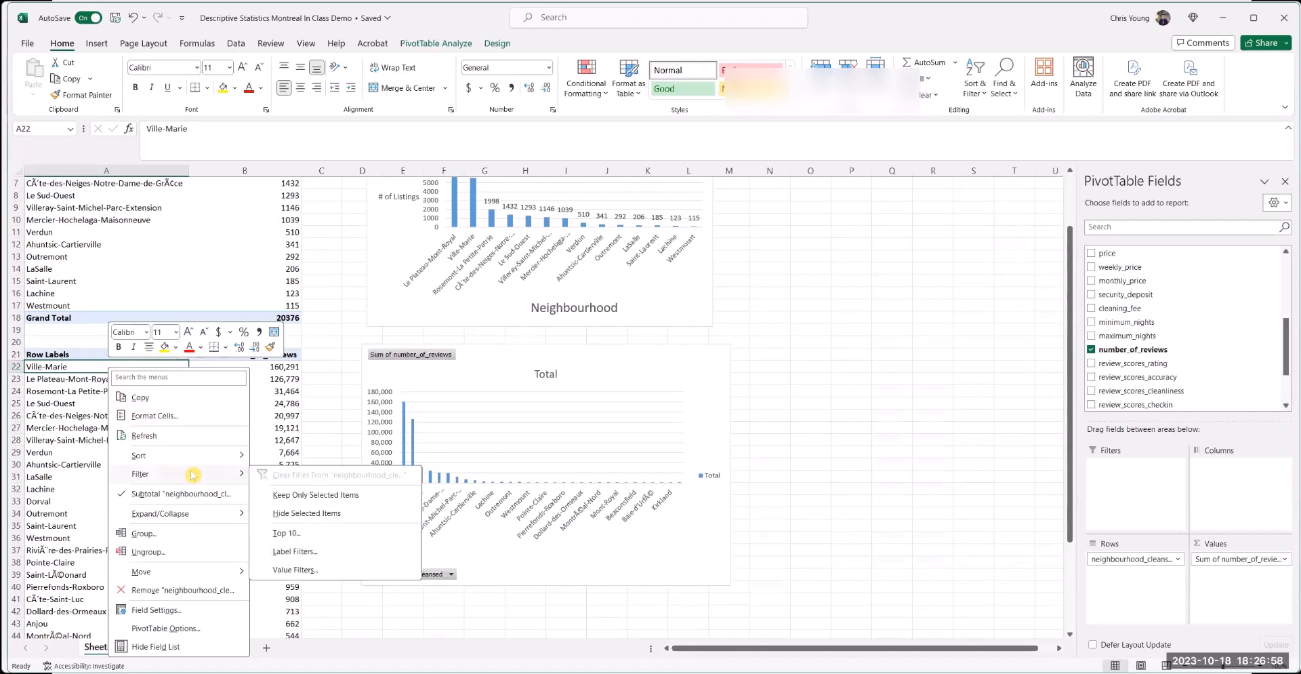
{"action": "left_click", "coordinate": [286, 533]}
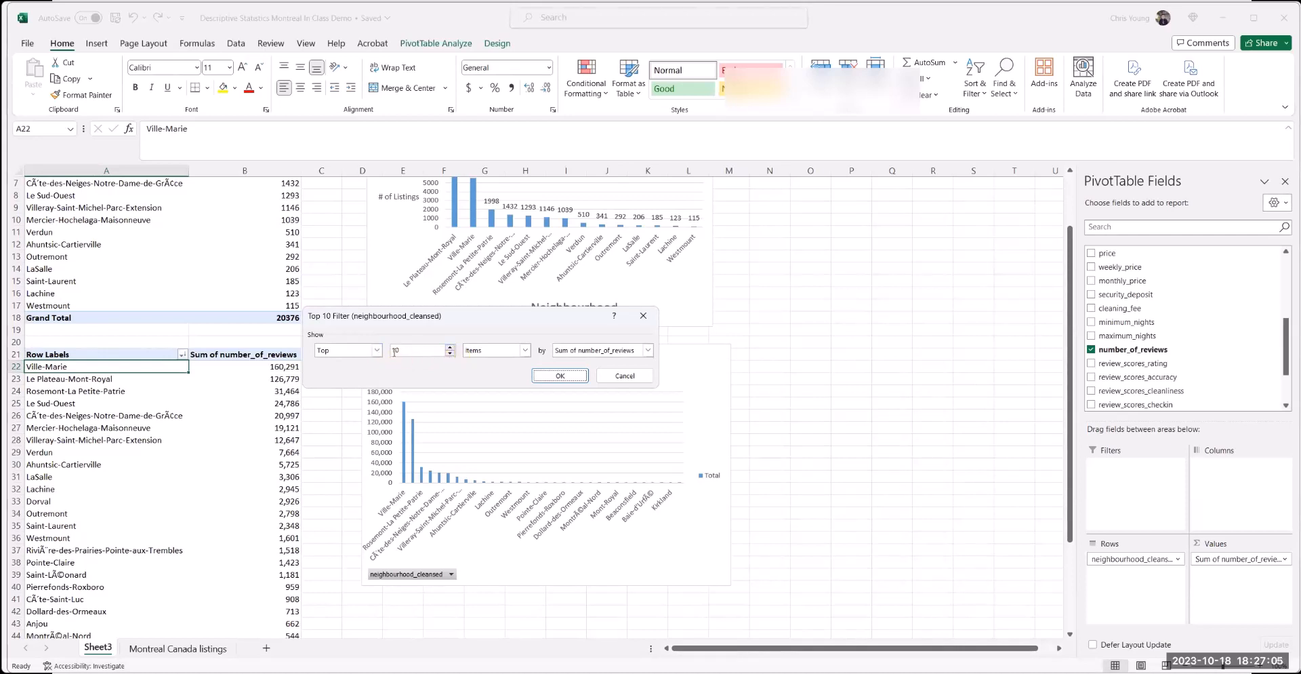
{"action": "left_click", "coordinate": [560, 376]}
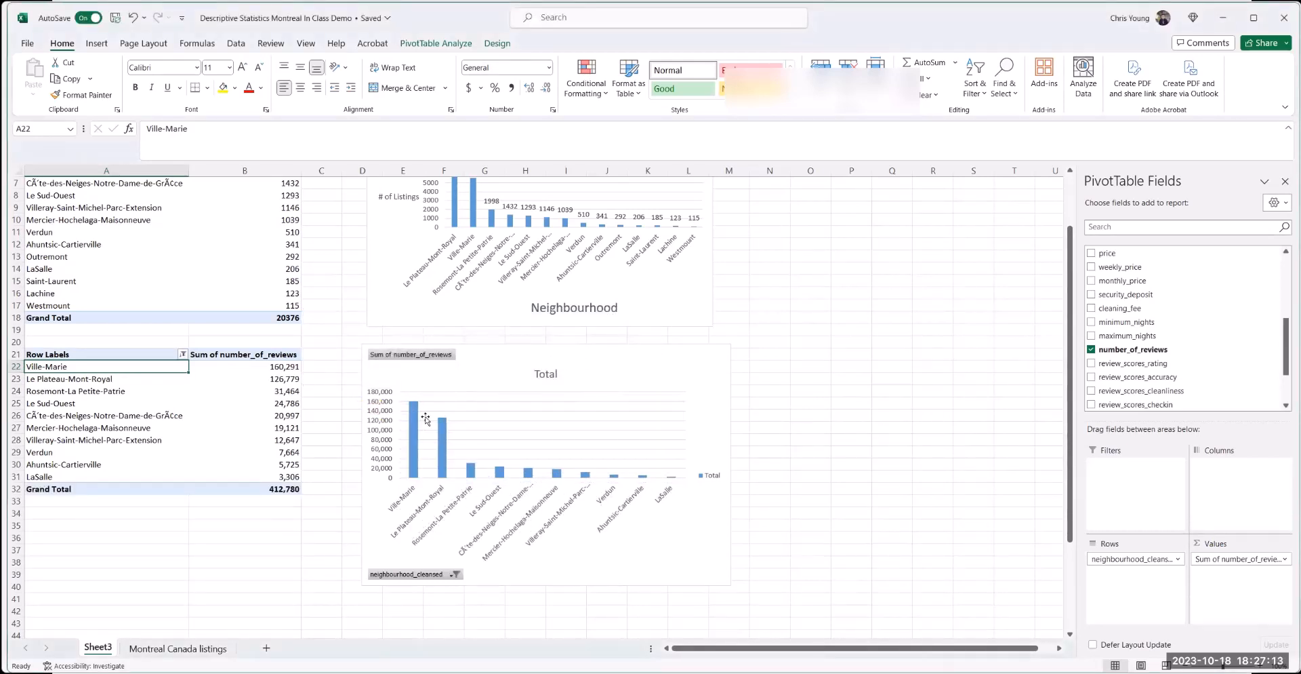
- Nudge the reviews PivotChart slightly up to line up under the listings chart and hide all its field buttons
{"action": "left_click_drag", "start_coordinate": [619, 346], "coordinate": [625, 339]}
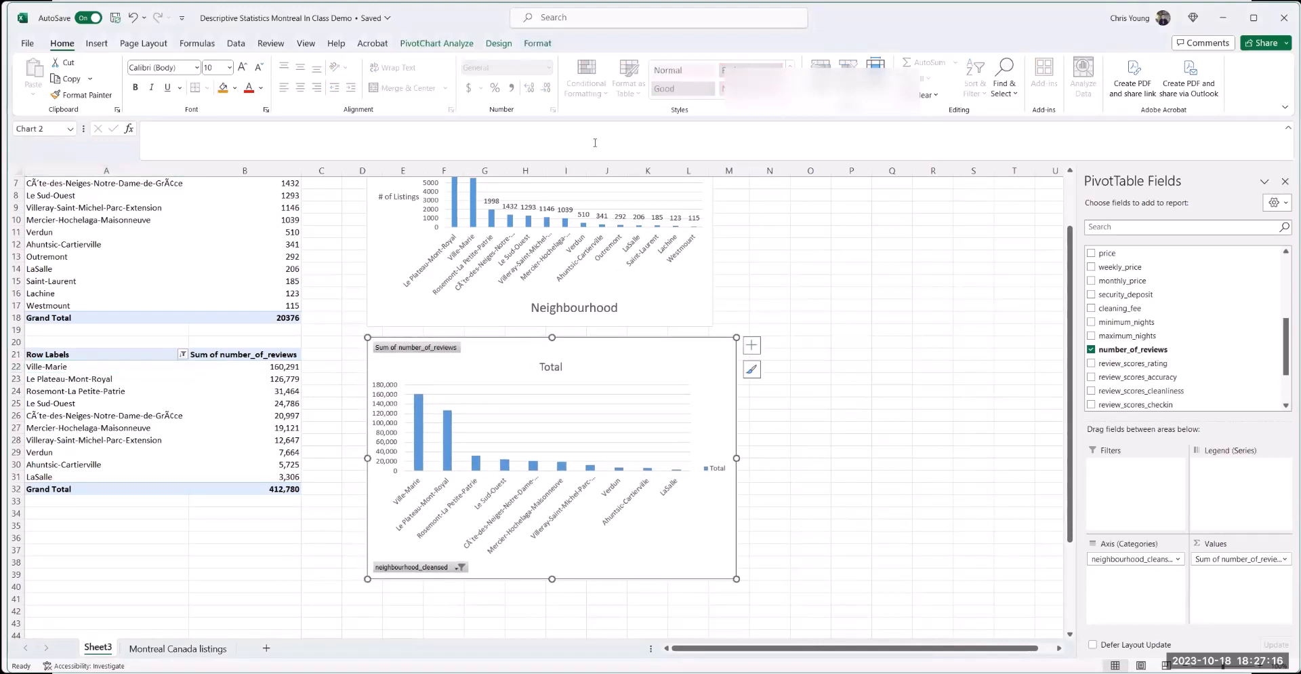
{"action": "left_click", "coordinate": [436, 43]}
{"action": "left_click", "coordinate": [719, 95]}
{"action": "left_click", "coordinate": [744, 197]}
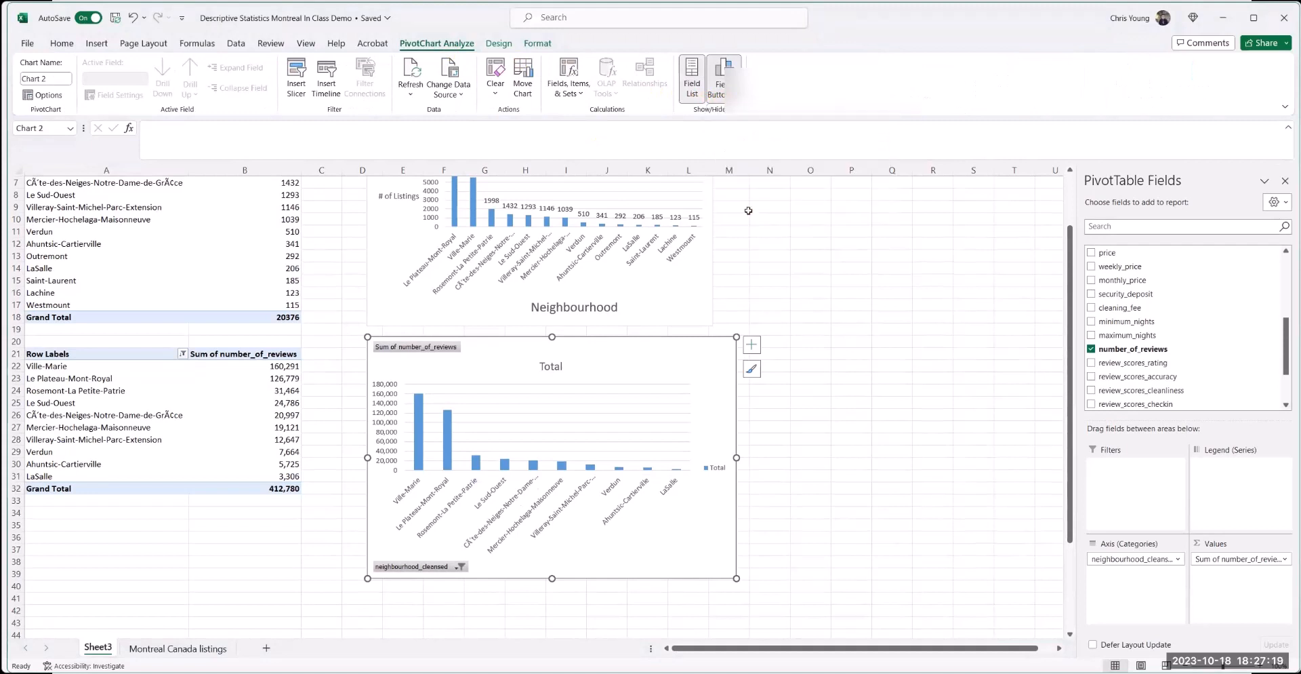
- Add axis titles to the reviews chart and remove its legend
{"action": "left_click", "coordinate": [752, 344]}
{"action": "left_click", "coordinate": [780, 375]}
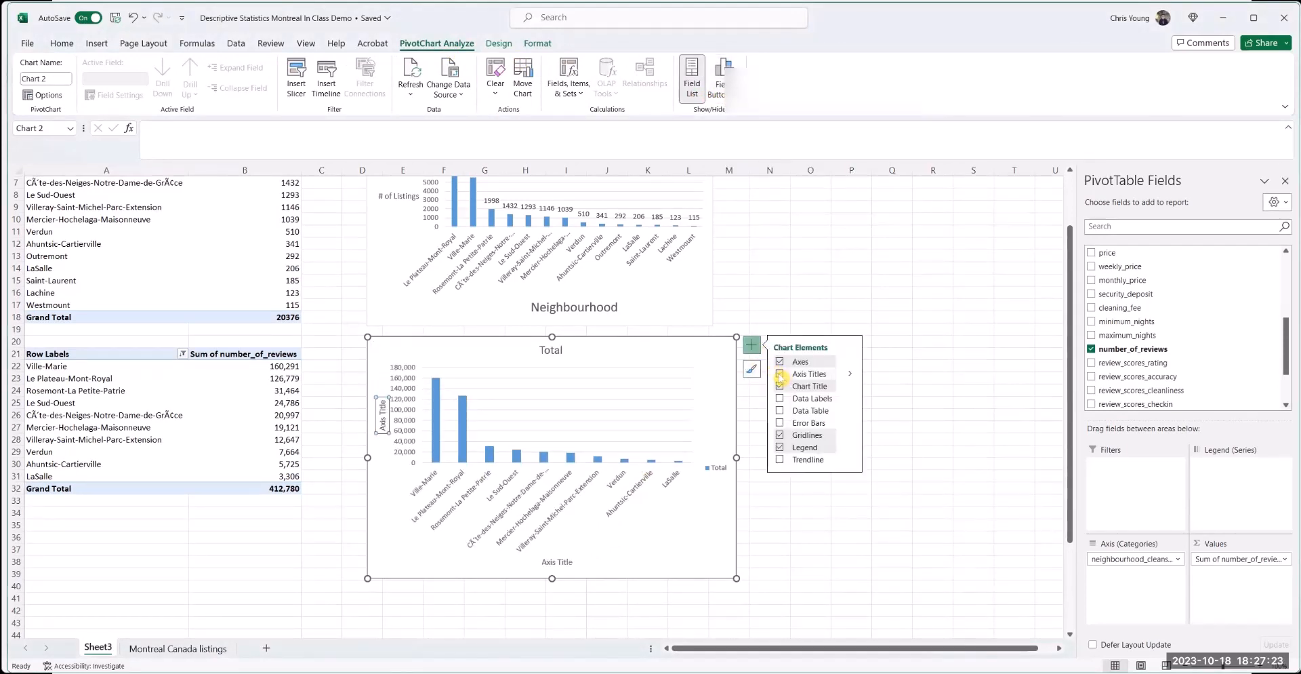
{"action": "left_click", "coordinate": [780, 448]}
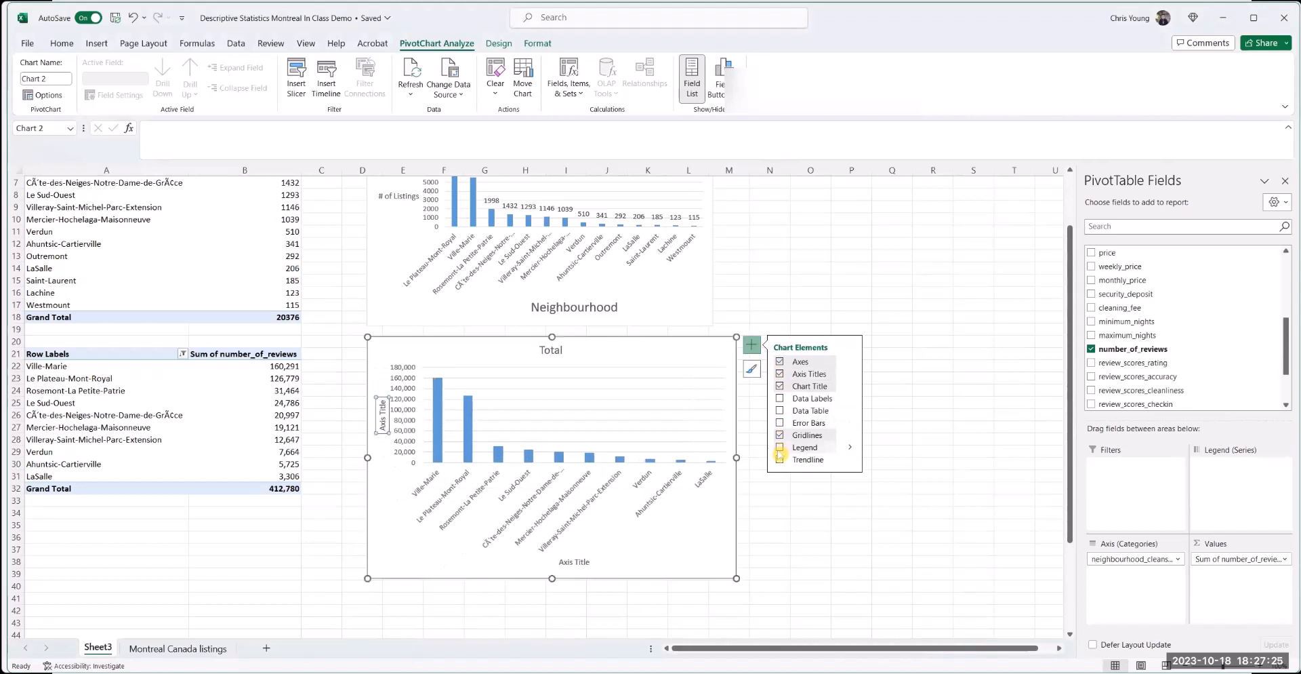
- Change the reviews chart's horizontal axis title to "Neighbourhood" and set its font size to 16
{"action": "left_click", "coordinate": [562, 562]}
{"action": "double_click", "coordinate": [563, 562]}
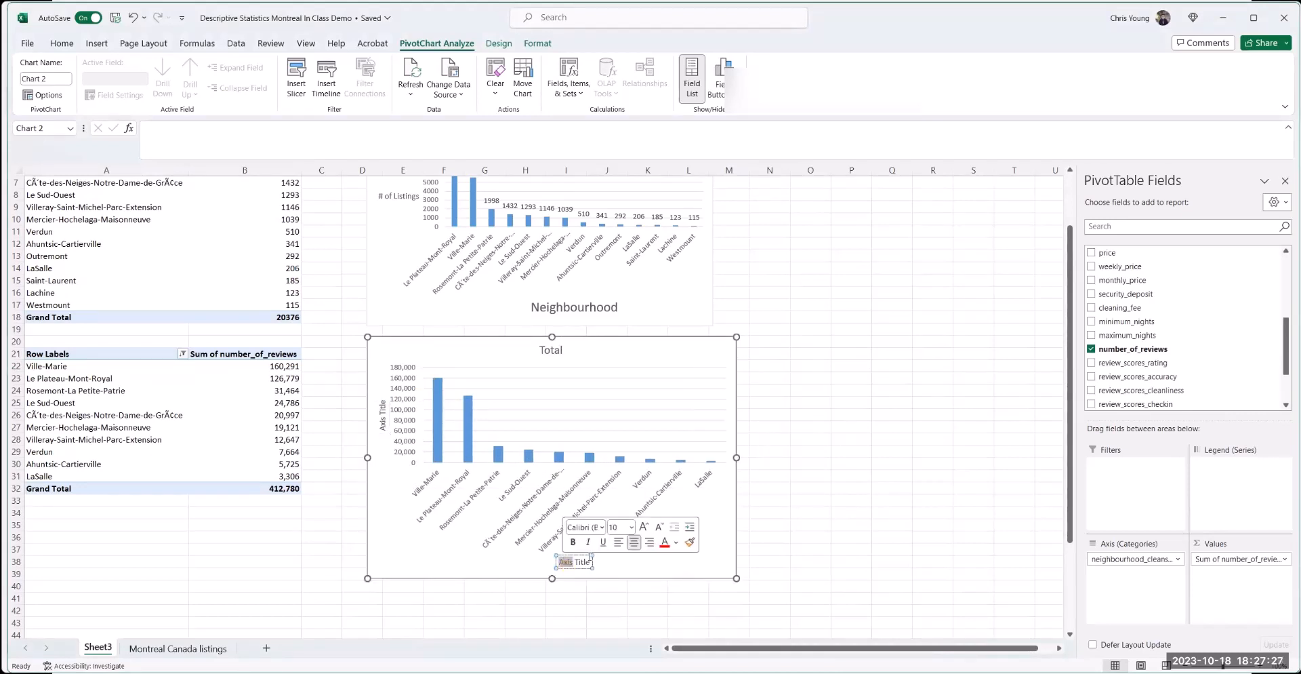
{"action": "left_click", "coordinate": [591, 559], "text": "shift"}
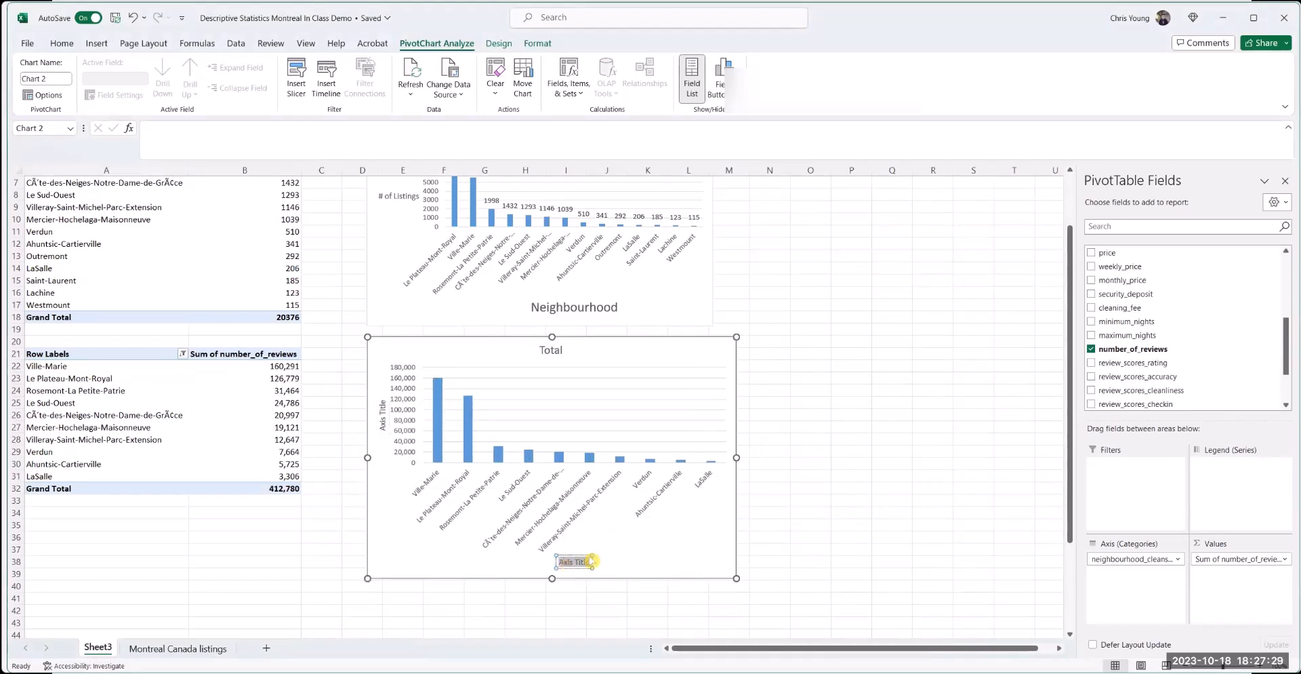
{"action": "type", "text": "Neighbour"}
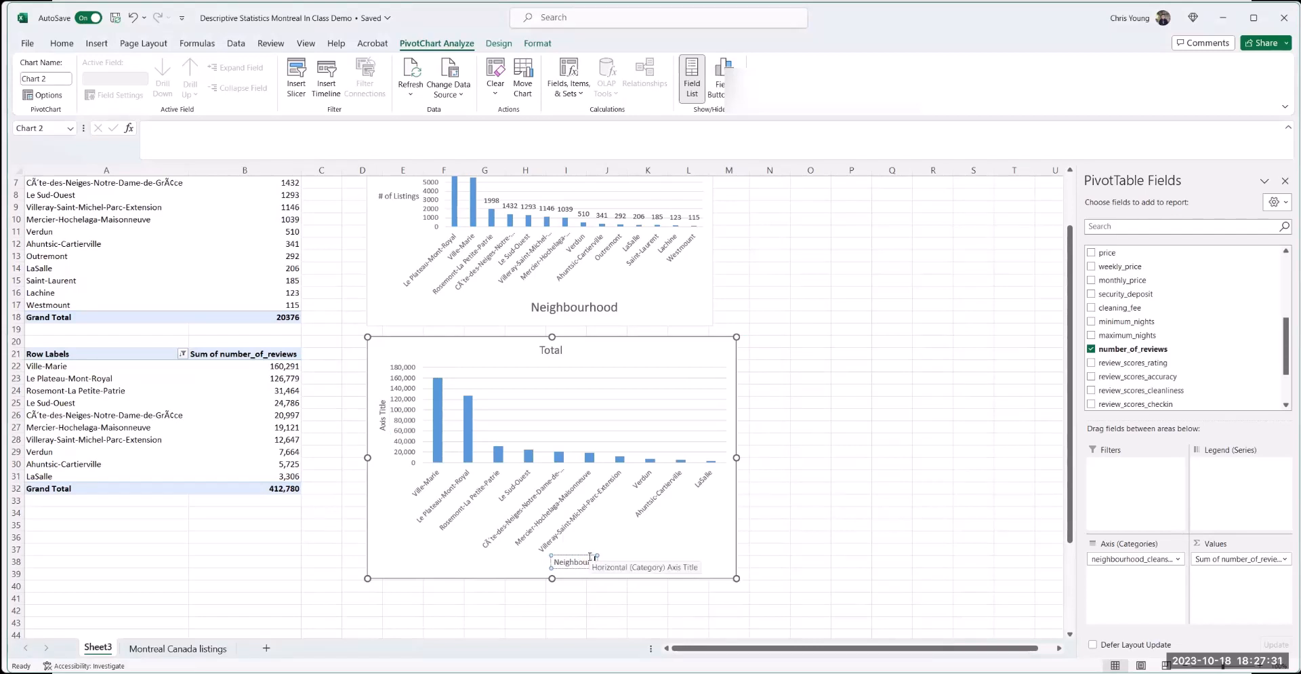
{"action": "type", "text": "hood"}
{"action": "key", "text": "Escape"}
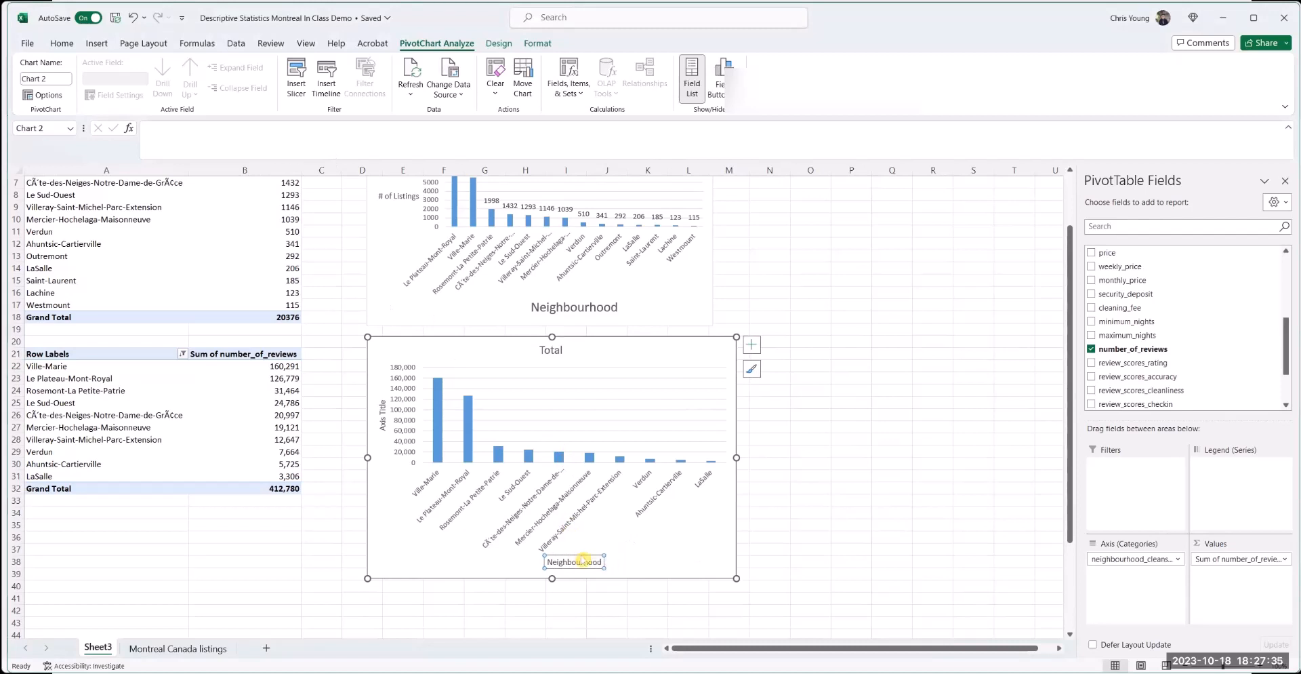
{"action": "left_click", "coordinate": [62, 44]}
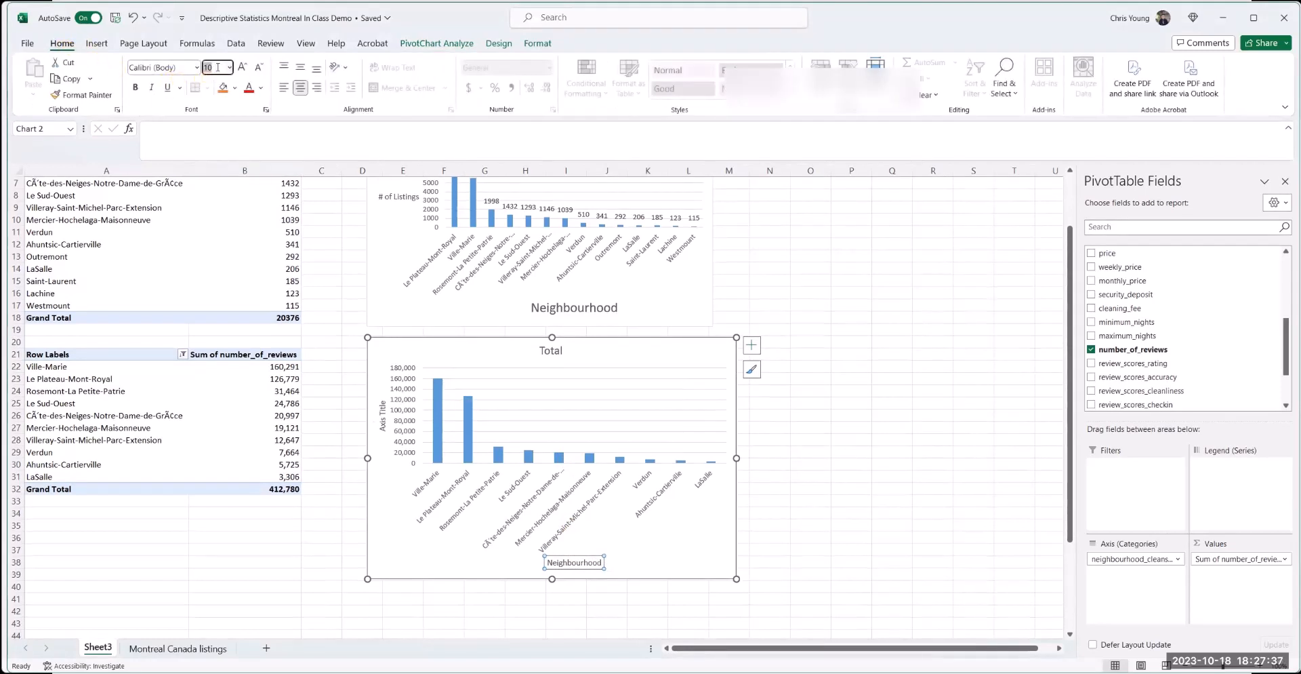
{"action": "key", "text": "Return"}
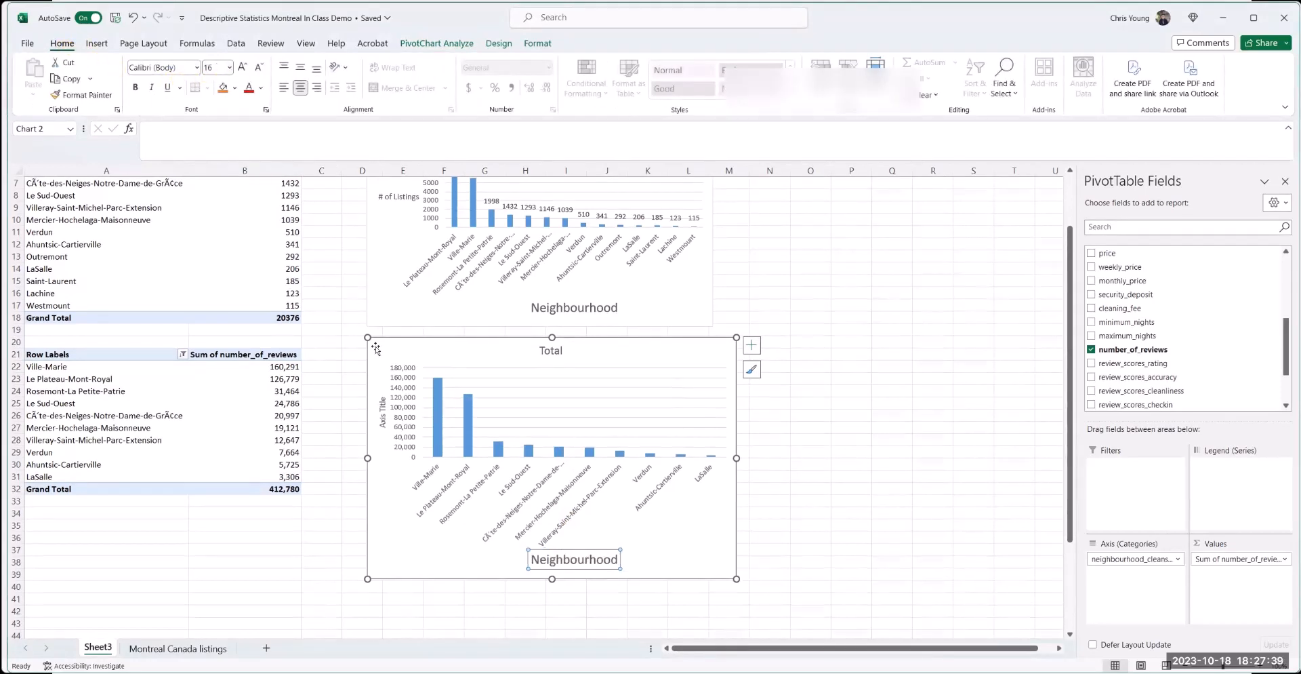
- Change the reviews chart's vertical axis title to "Number of Reviews"
{"action": "left_click", "coordinate": [383, 411]}
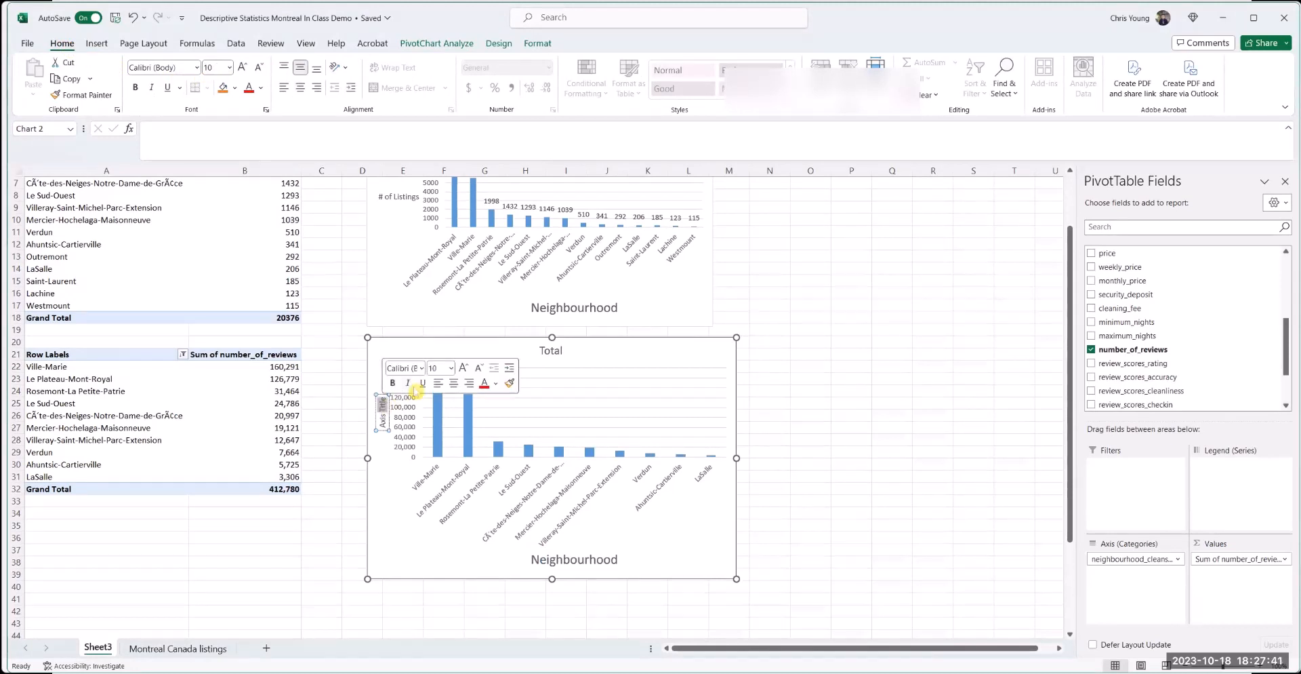
{"action": "key", "text": "Delete"}
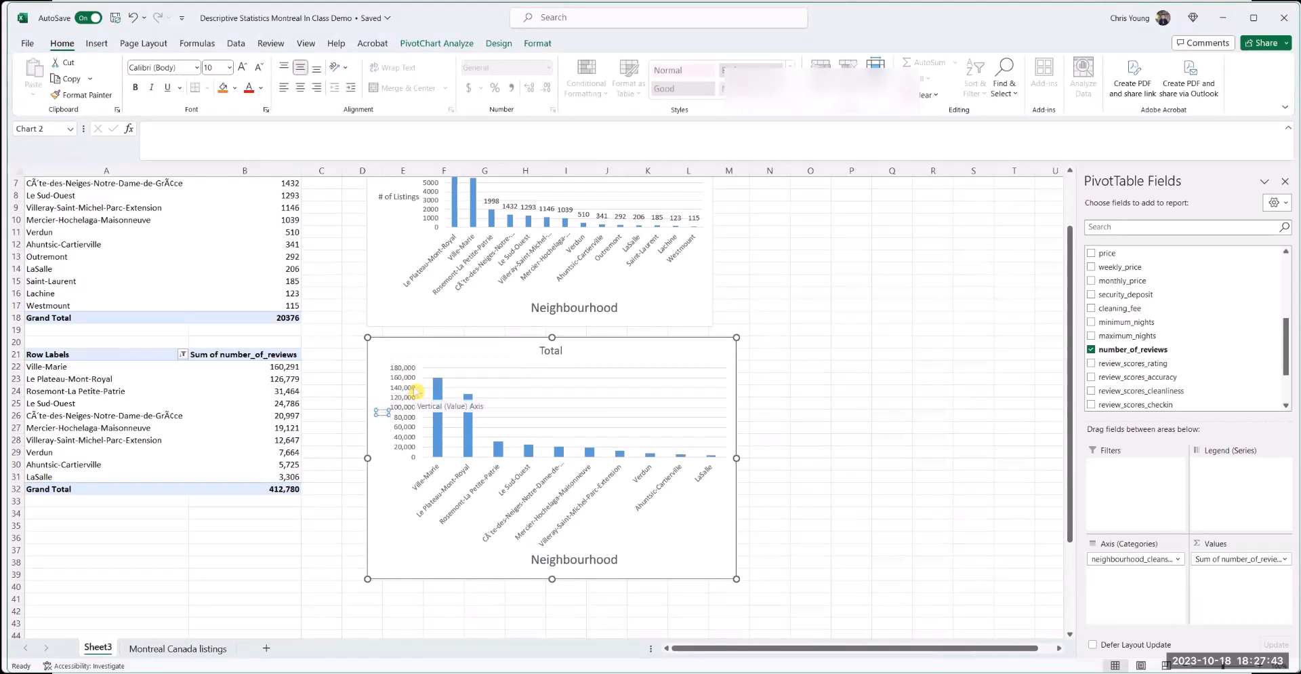
{"action": "type", "text": "Number of Reviews"}
{"action": "left_click", "coordinate": [447, 347]}
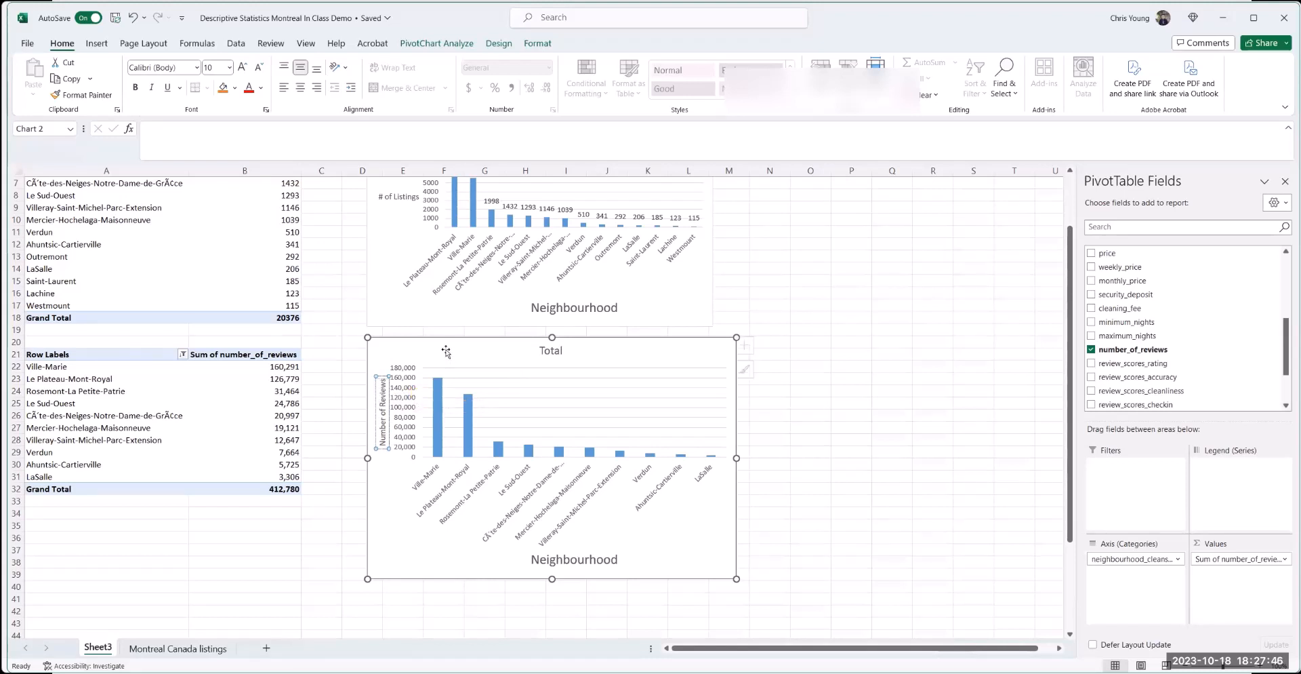
- Set the text direction of the reviews chart's vertical axis title to Horizontal
{"action": "left_click", "coordinate": [384, 379]}
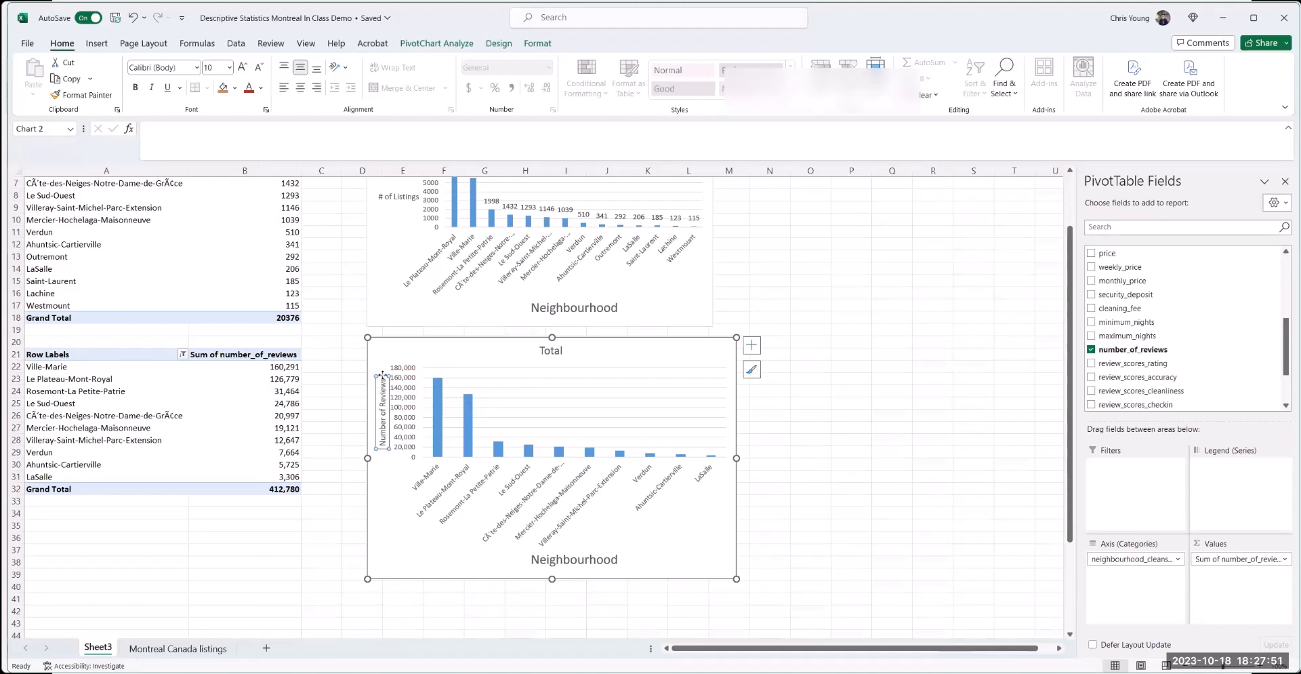
{"action": "right_click", "coordinate": [384, 375]}
{"action": "left_click", "coordinate": [435, 515]}
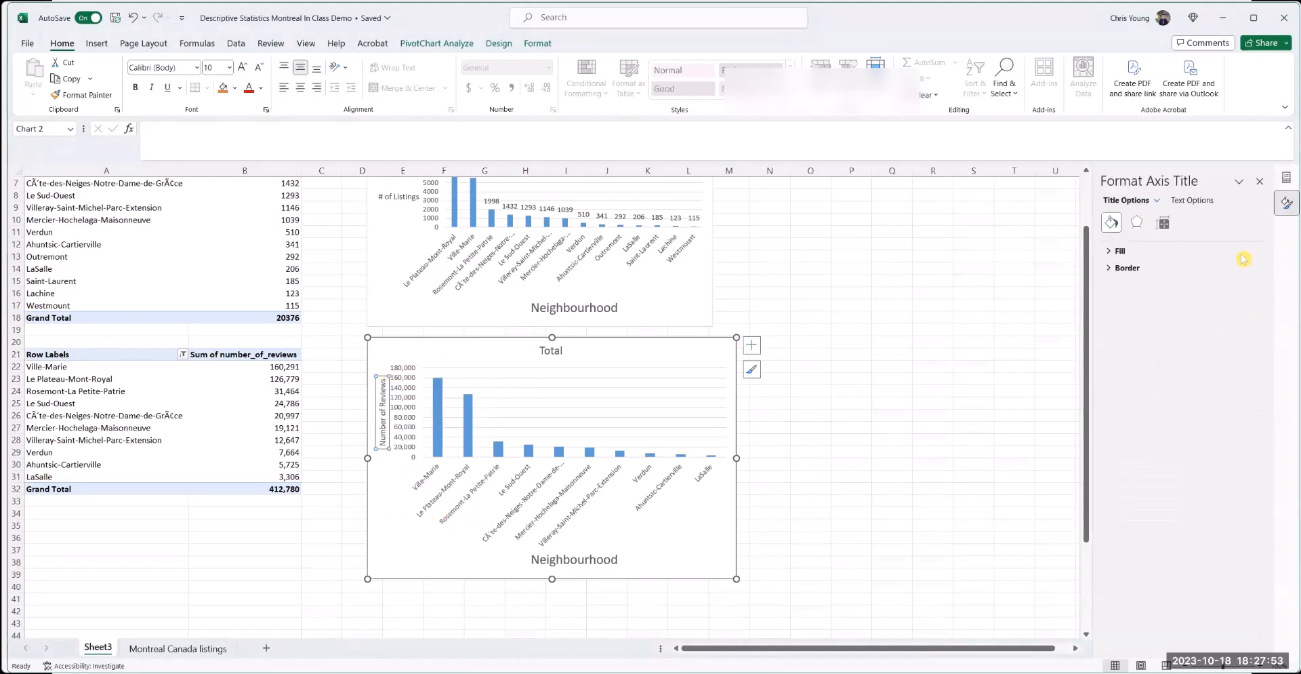
{"action": "left_click", "coordinate": [1163, 222]}
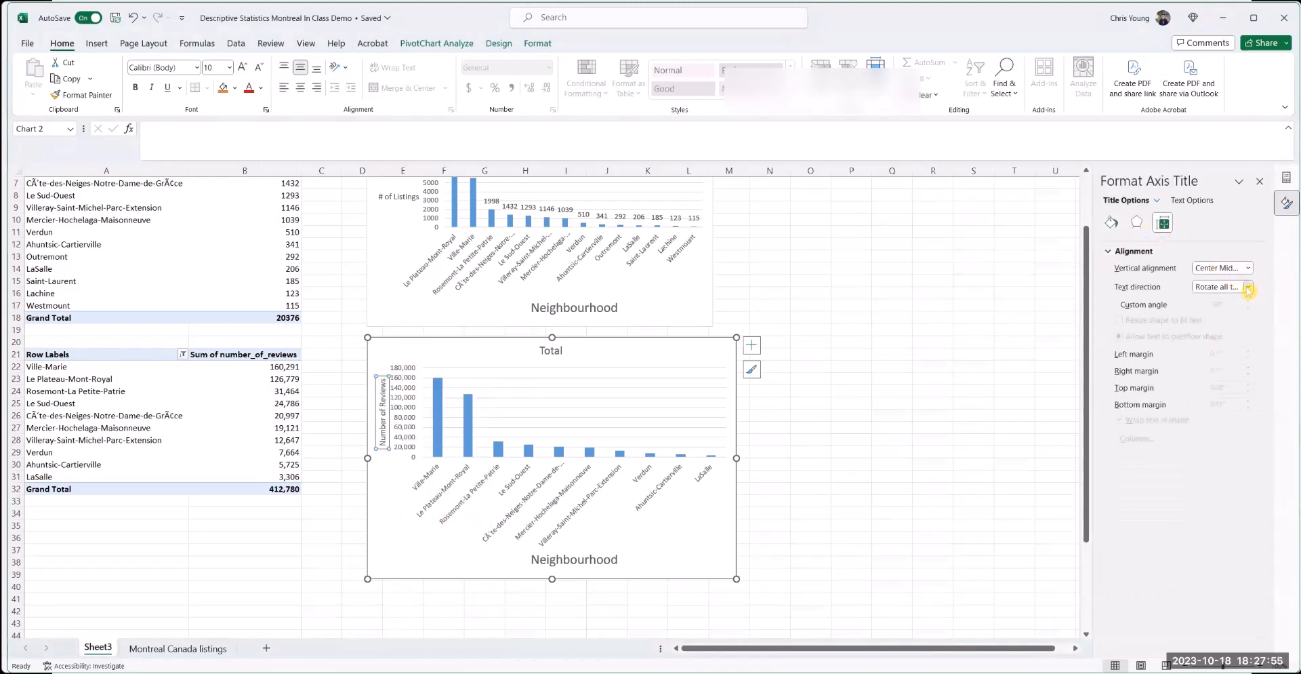
{"action": "left_click", "coordinate": [1248, 290]}
{"action": "left_click", "coordinate": [1216, 313]}
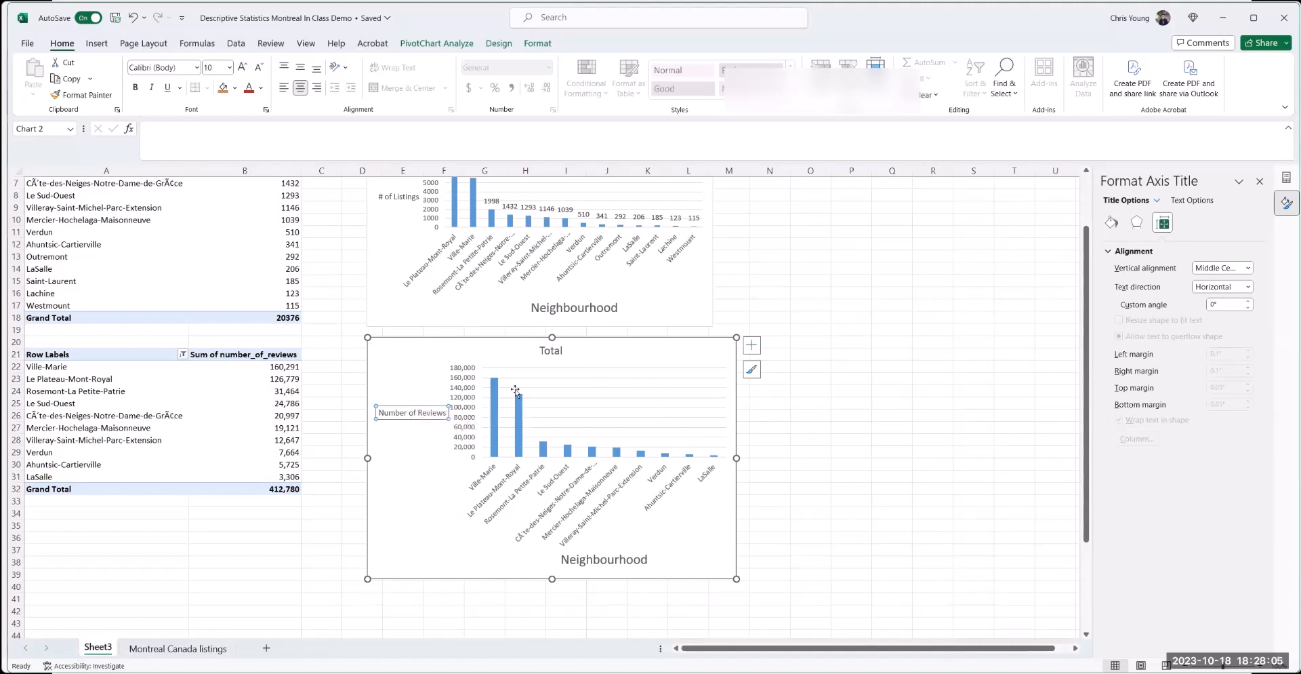
- Change the reviews chart's title to "Total Reviews by Neighbourhood"
{"action": "scroll", "coordinate": [725, 346], "scroll_direction": "up", "scroll_amount": 2}
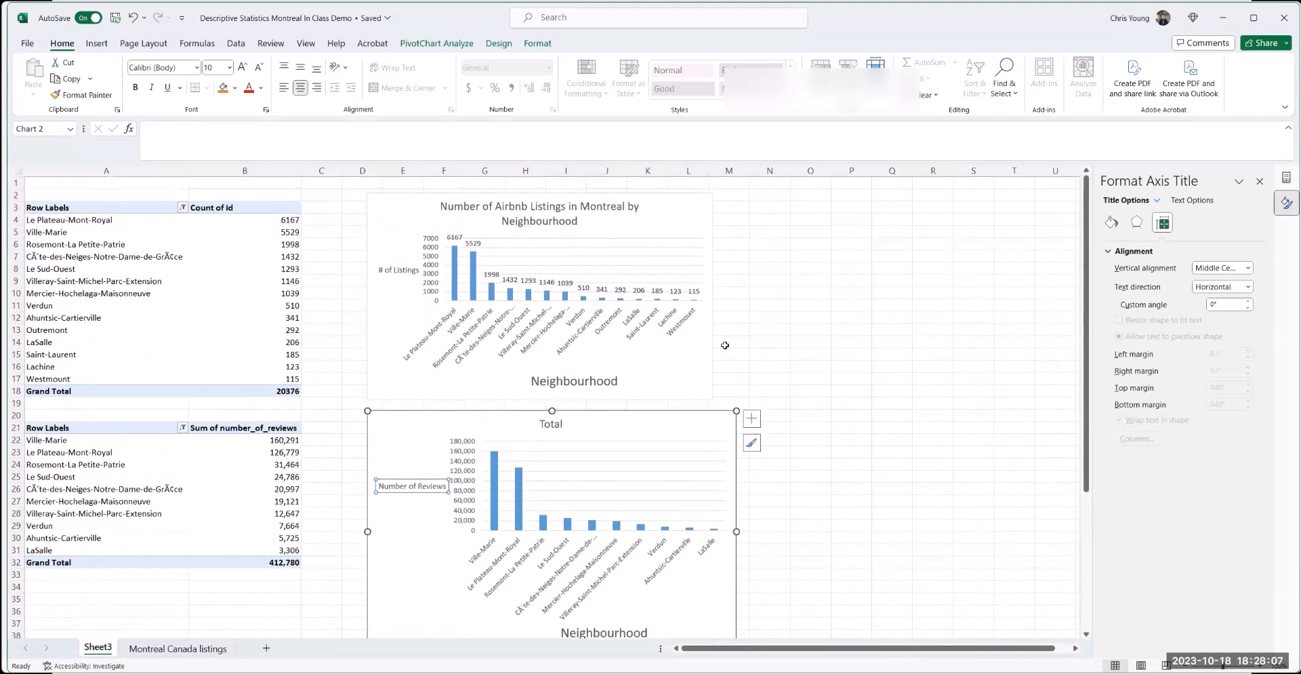
{"action": "left_click", "coordinate": [552, 425]}
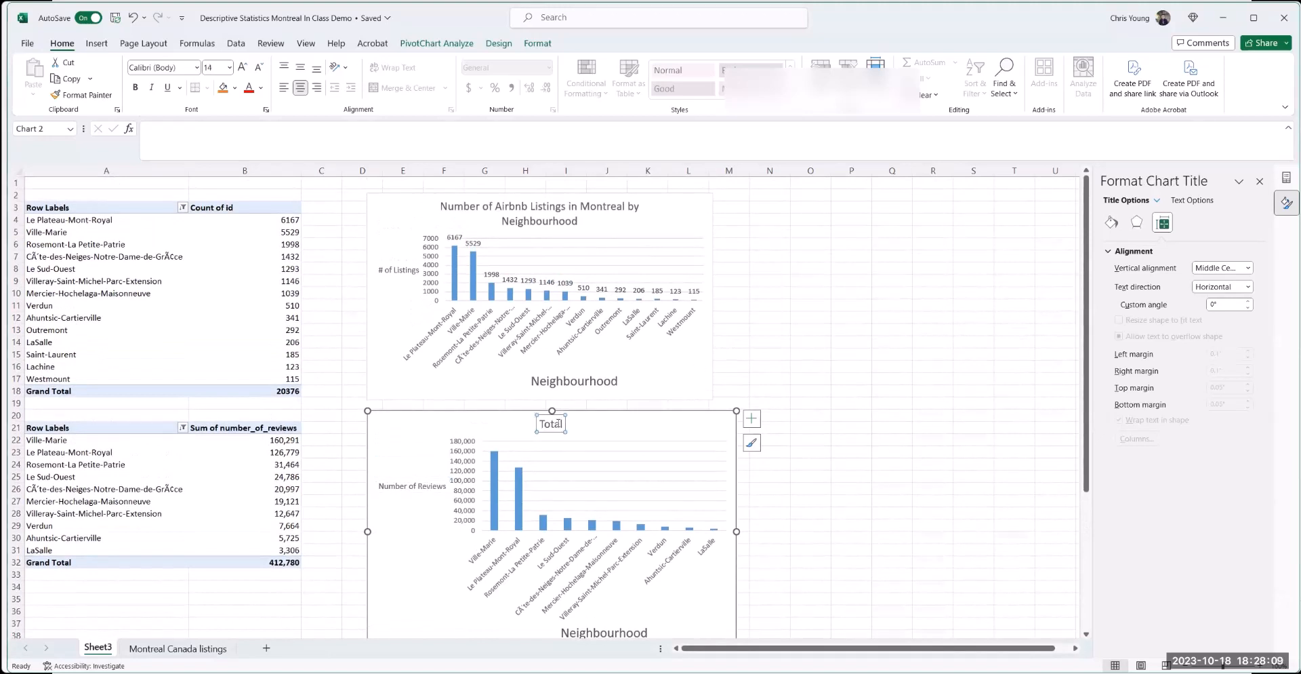
{"action": "double_click", "coordinate": [551, 423]}
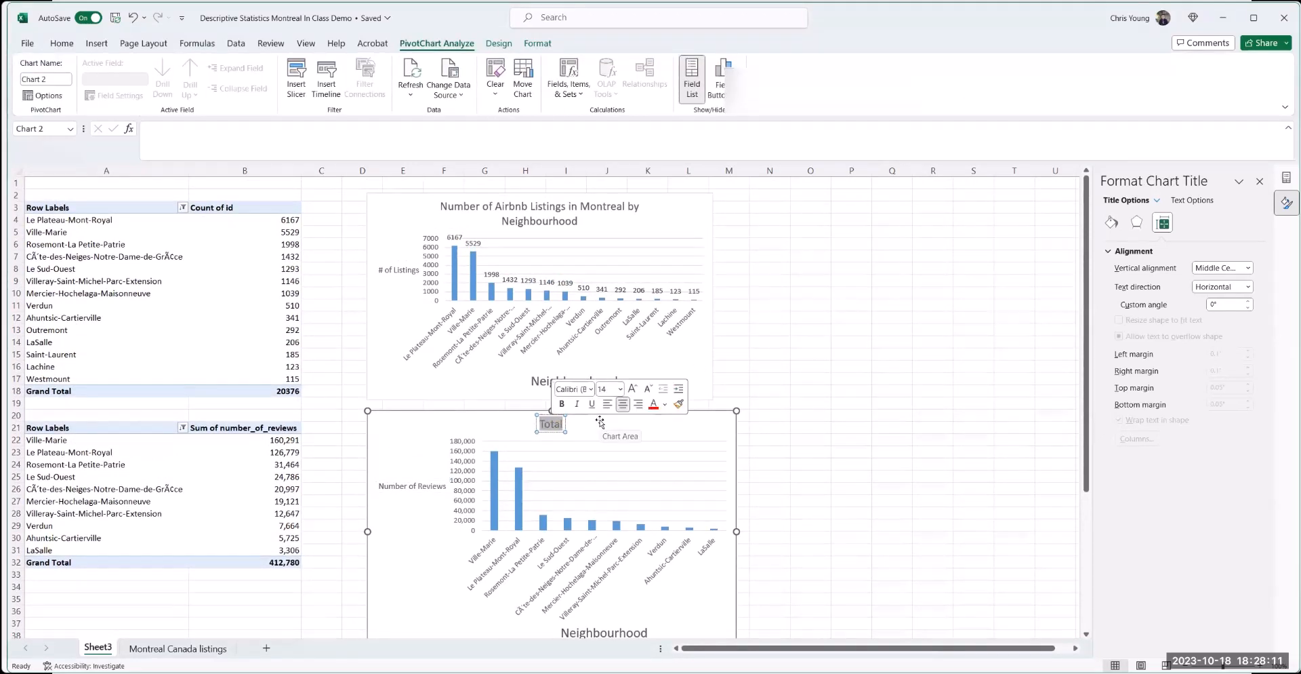
{"action": "key", "text": "Escape"}
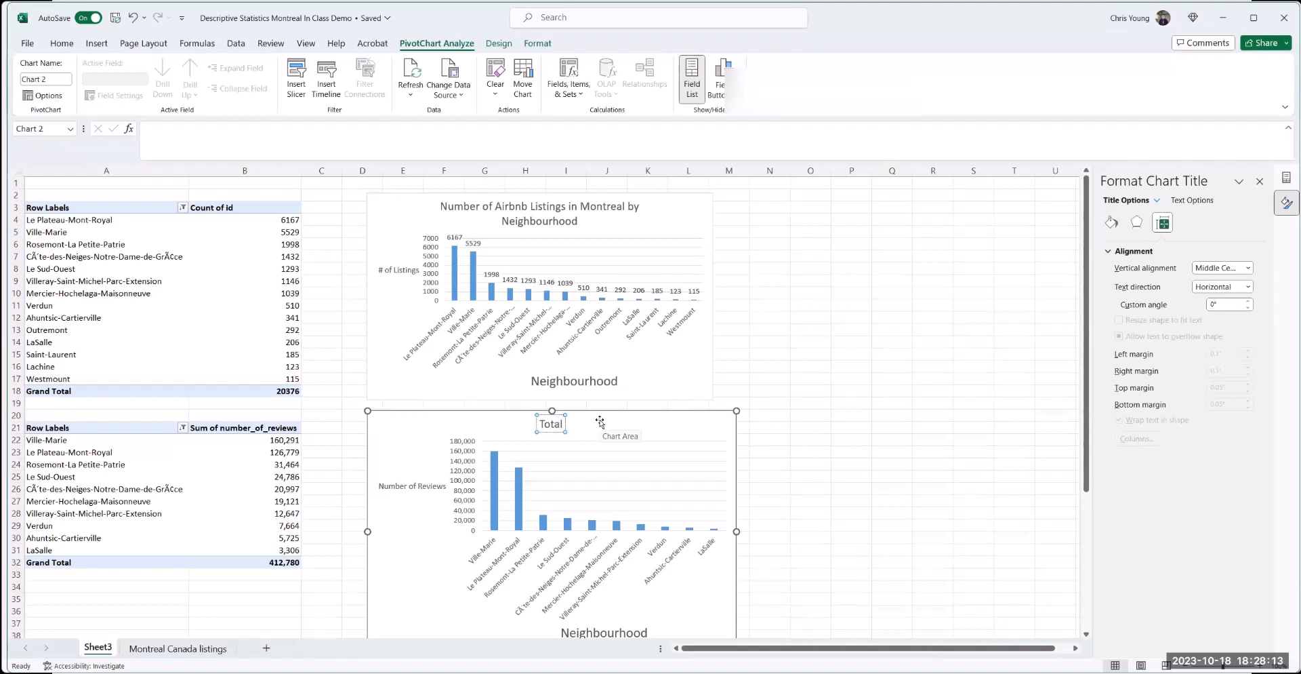
{"action": "type", "text": "Reviews"}
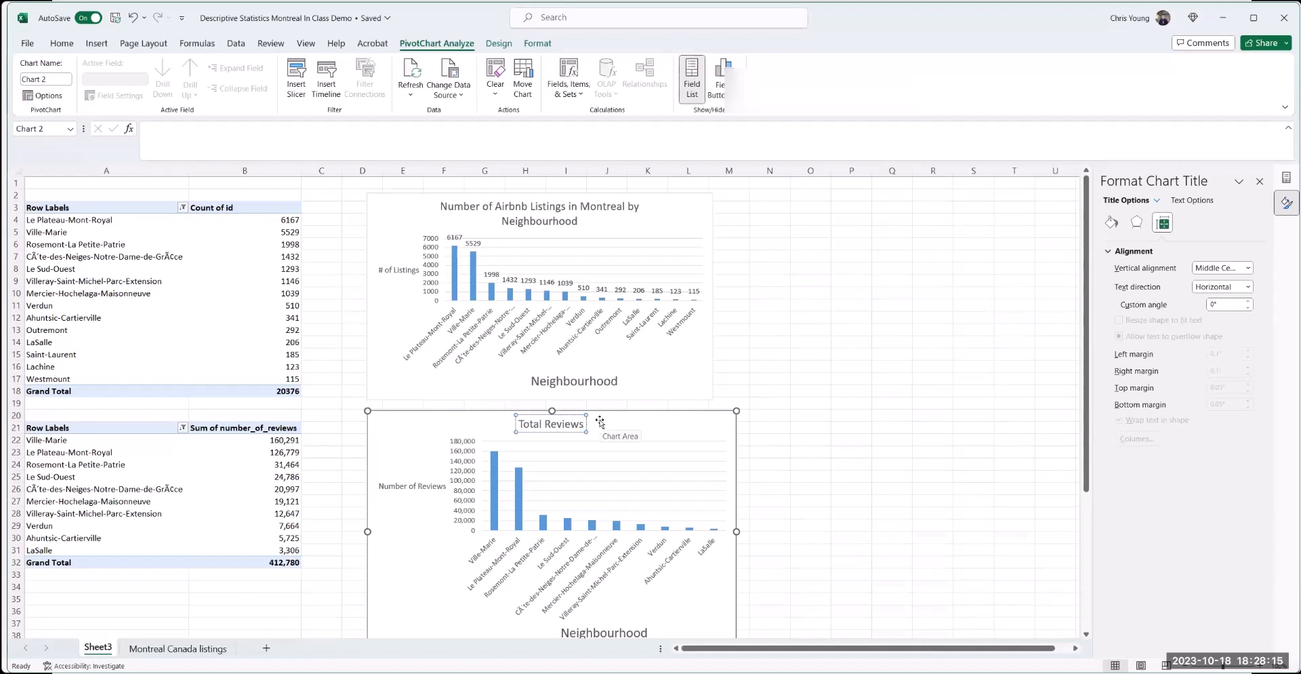
{"action": "type", "text": " by"}
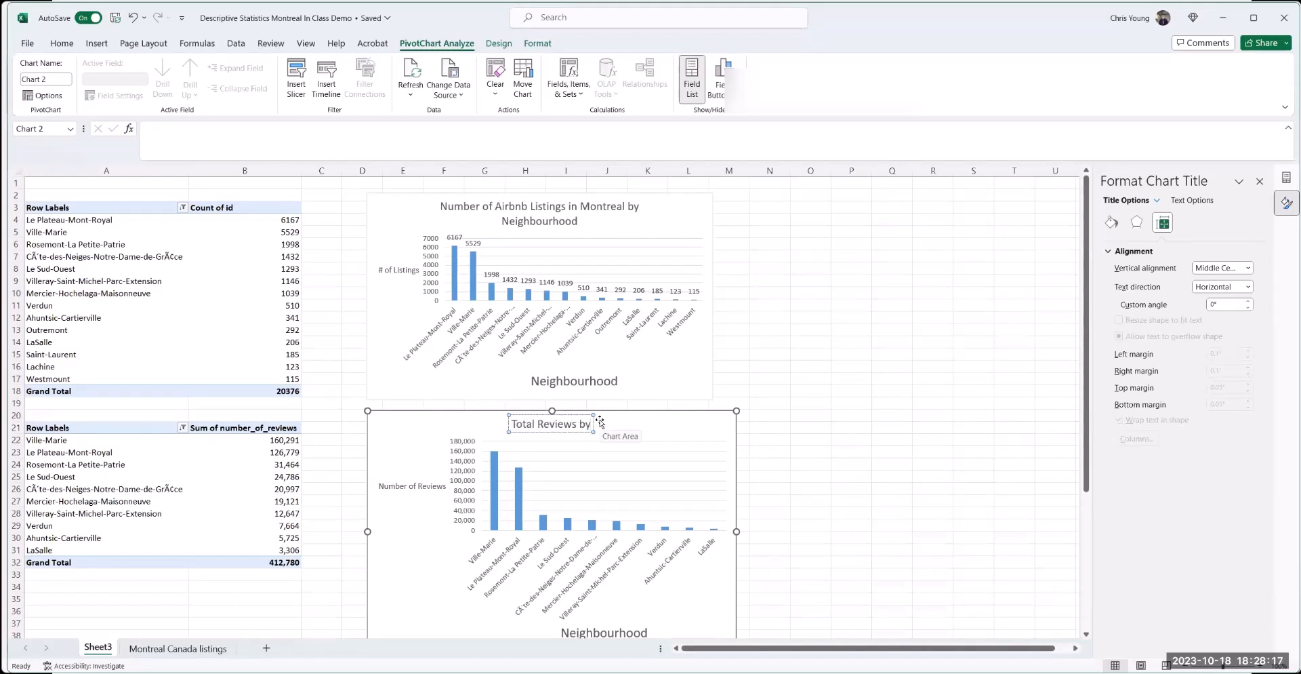
{"action": "type", "text": " Neighbourhood"}
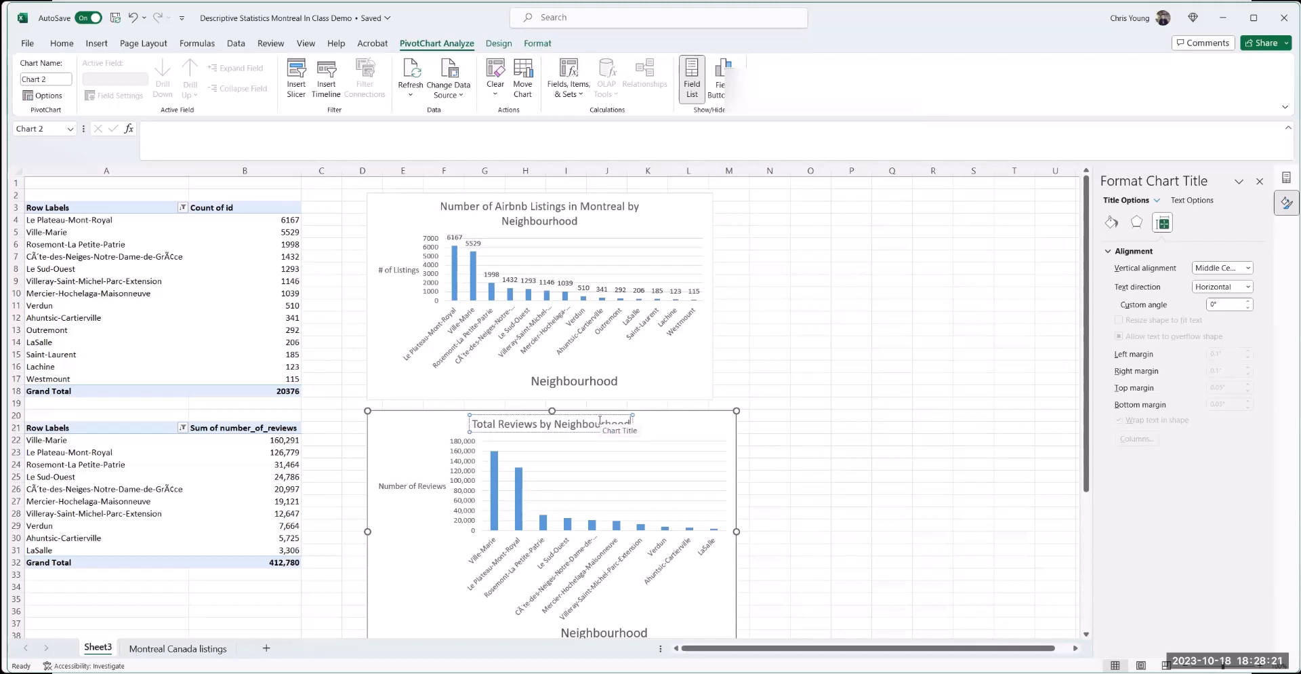
{"action": "left_click", "coordinate": [679, 415]}
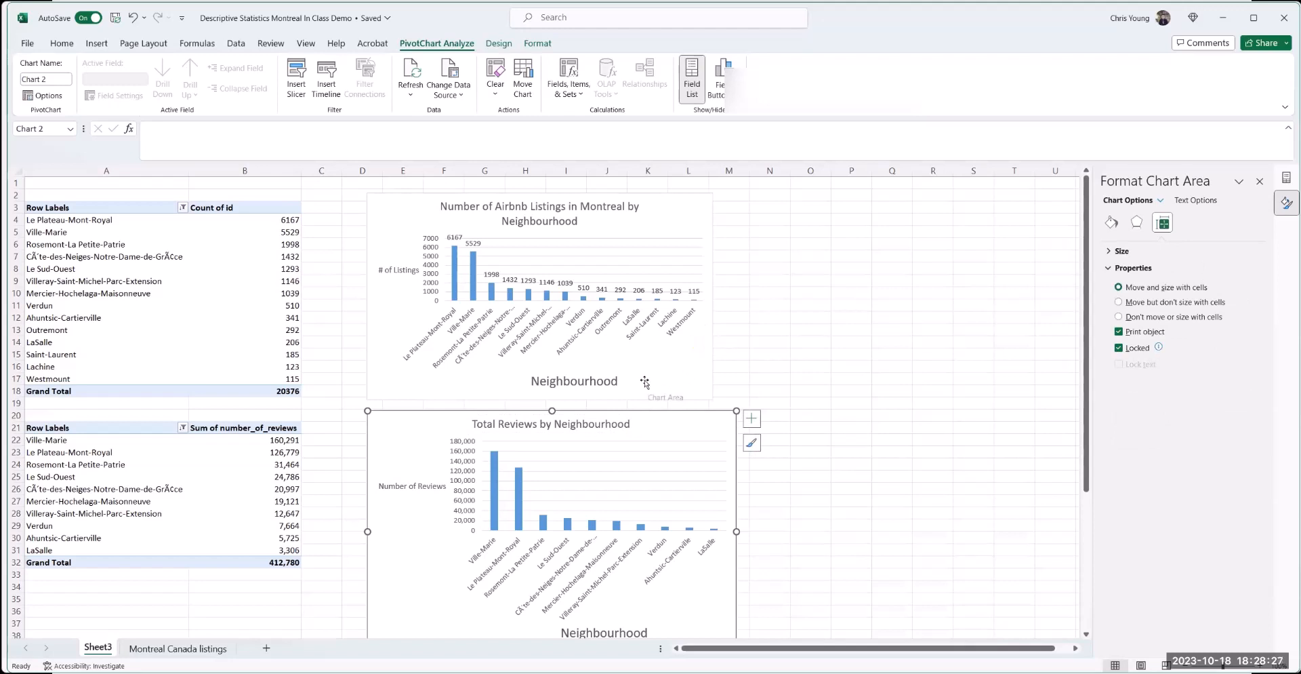
- Switch to the Example Presentation in PowerPoint, narrow the TODO text box and move it off the Descriptive Statistics slide to the empty area beside it
{"action": "left_click", "coordinate": [668, 198]}
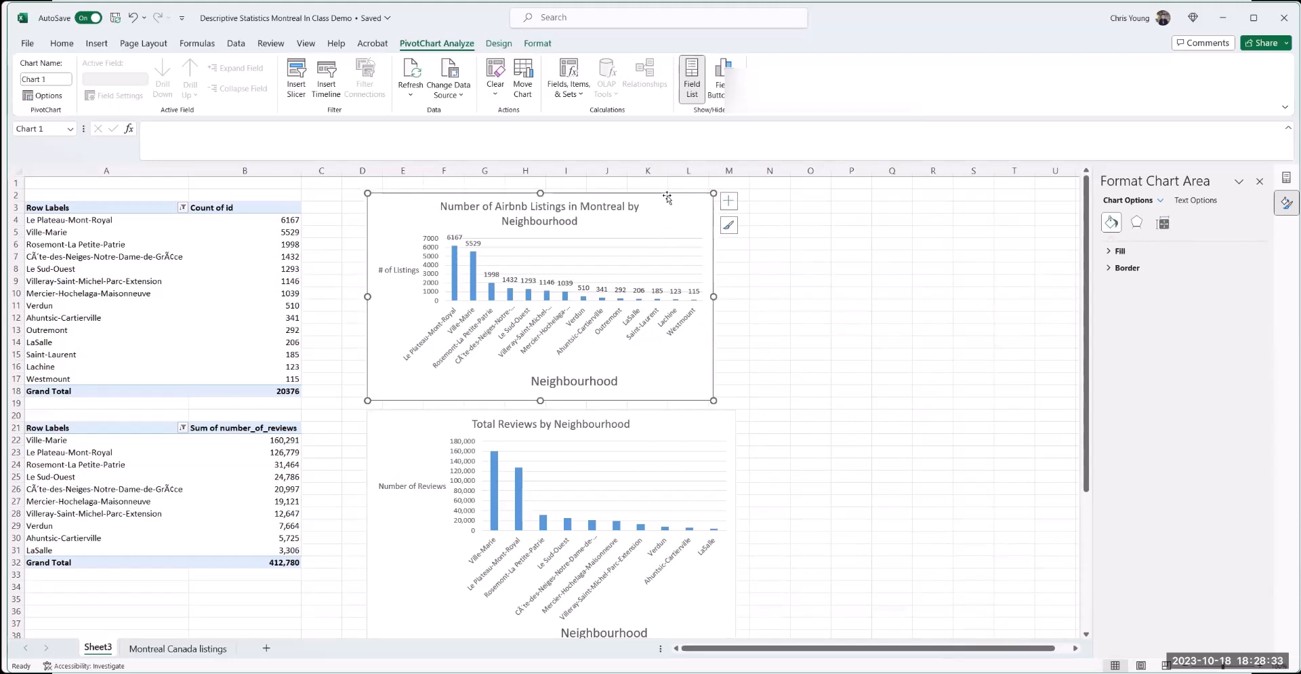
{"action": "key", "text": "alt+Tab"}
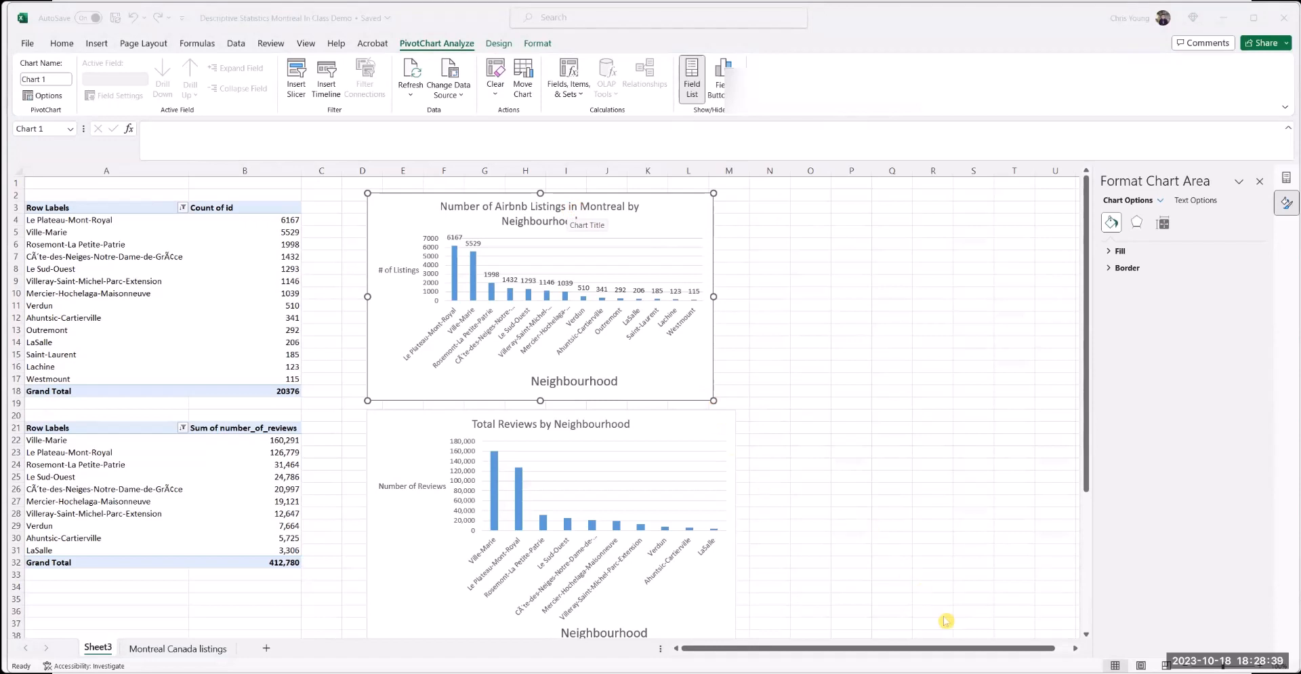
{"action": "mouse_move", "coordinate": [966, 672]}
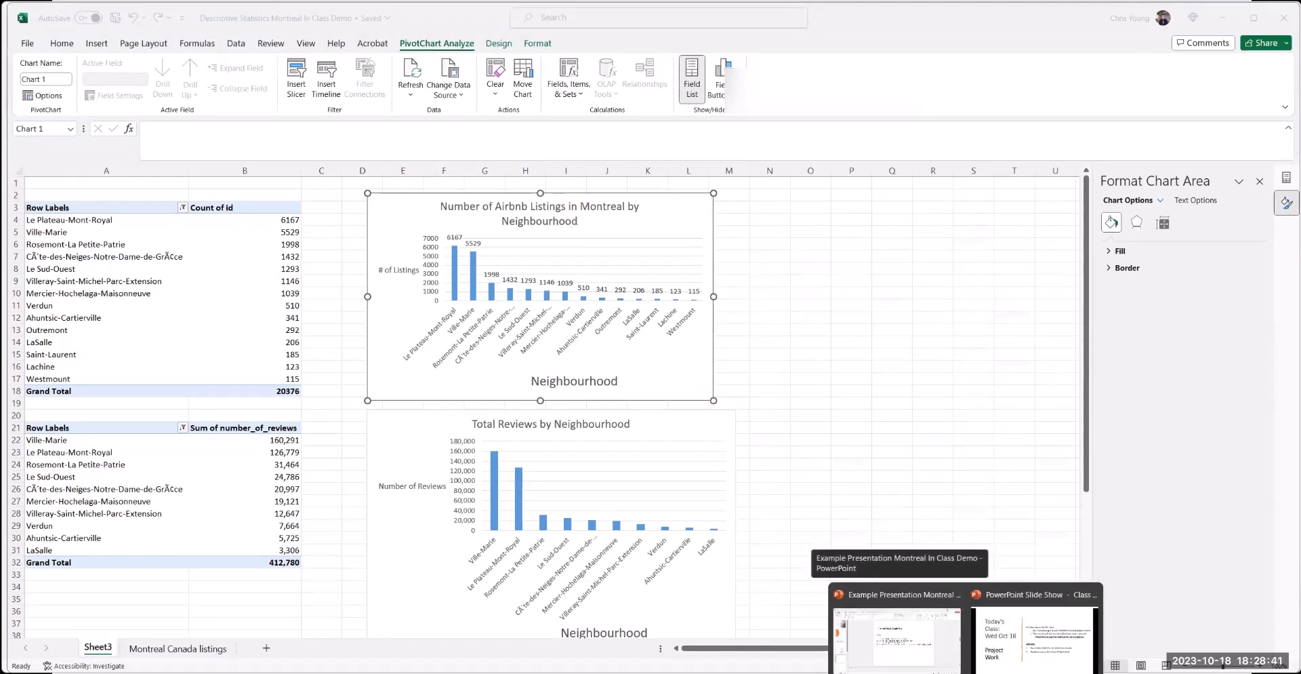
{"action": "left_click", "coordinate": [908, 643]}
{"action": "left_click", "coordinate": [537, 331]}
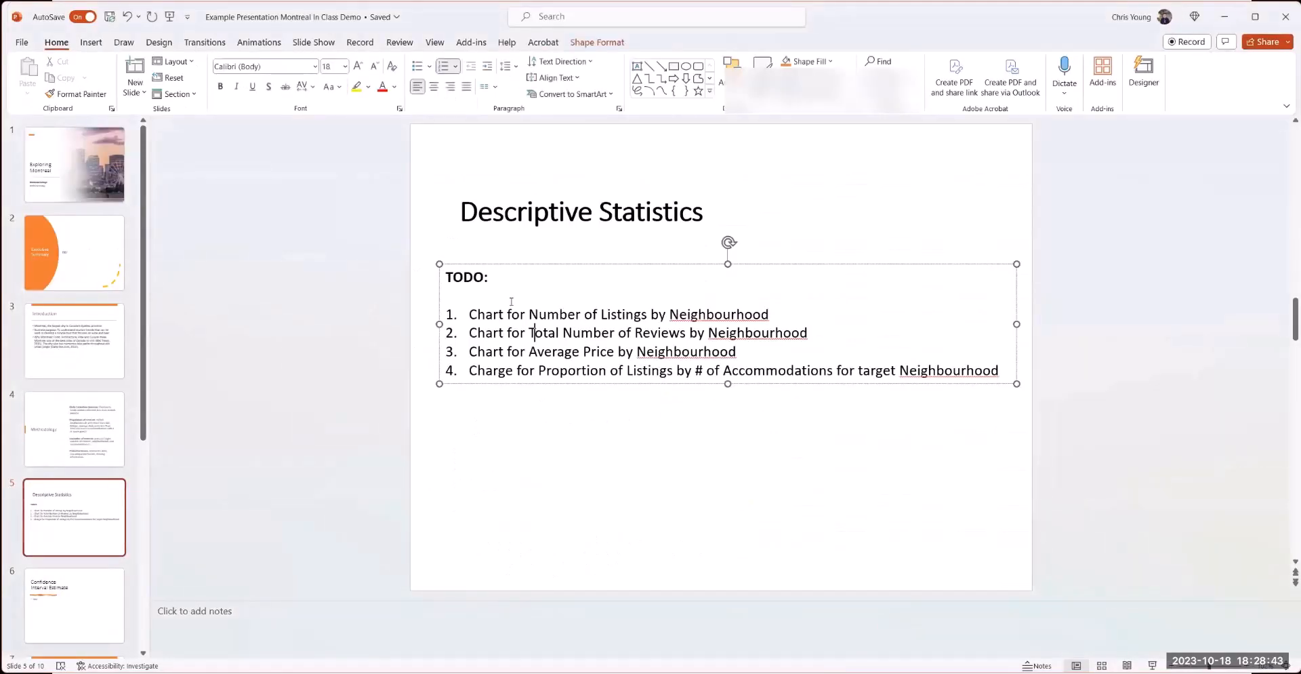
{"action": "left_click_drag", "start_coordinate": [1016, 324], "coordinate": [843, 325]}
{"action": "left_click_drag", "start_coordinate": [712, 263], "coordinate": [421, 255]}
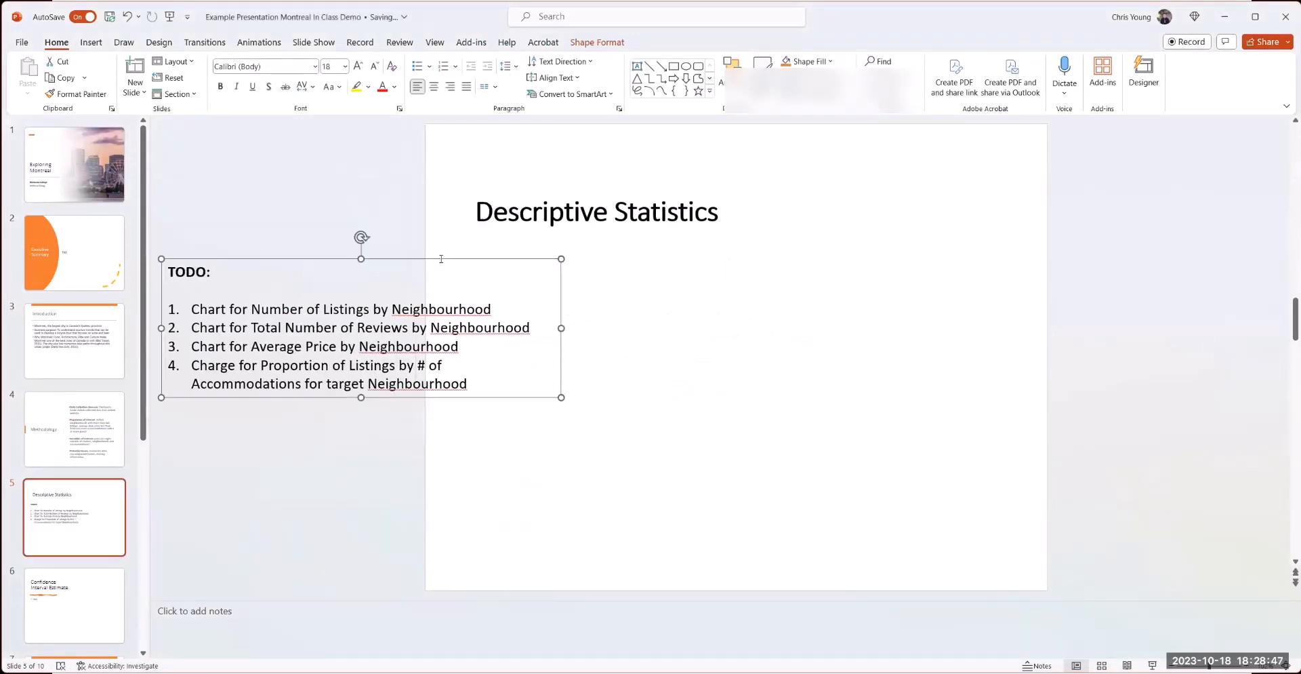
{"action": "left_click_drag", "start_coordinate": [561, 327], "coordinate": [411, 328]}
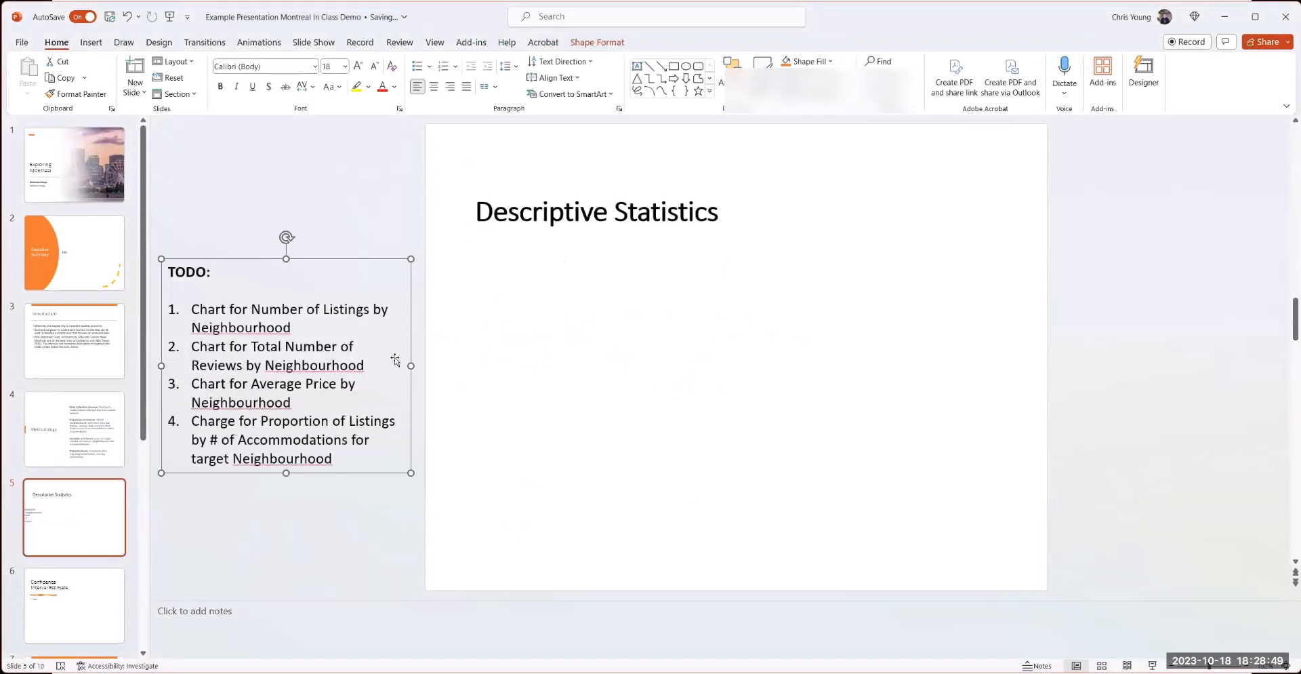
{"action": "left_click_drag", "start_coordinate": [286, 472], "coordinate": [326, 481]}
{"action": "left_click", "coordinate": [575, 368]}
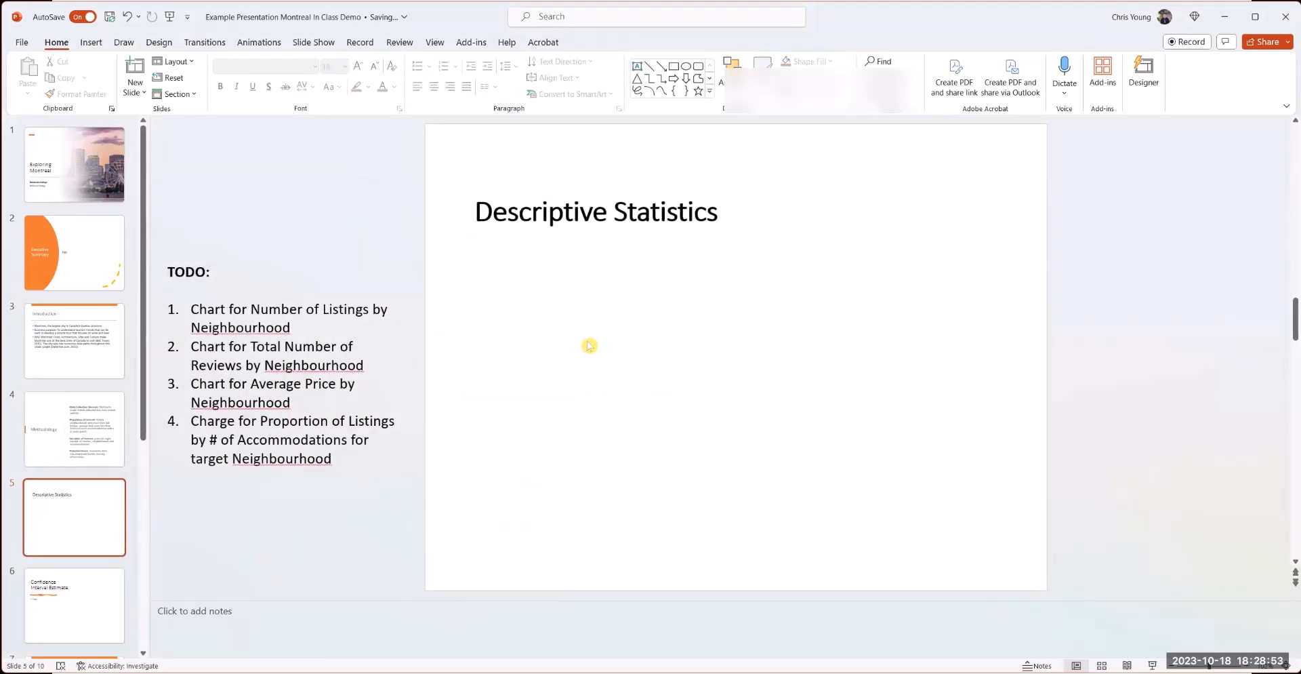
- Return to the Excel workbook and replace the id count with the price field in the values of the PivotTable starting at N2
{"action": "mouse_move", "coordinate": [937, 673]}
{"action": "left_click", "coordinate": [937, 637]}
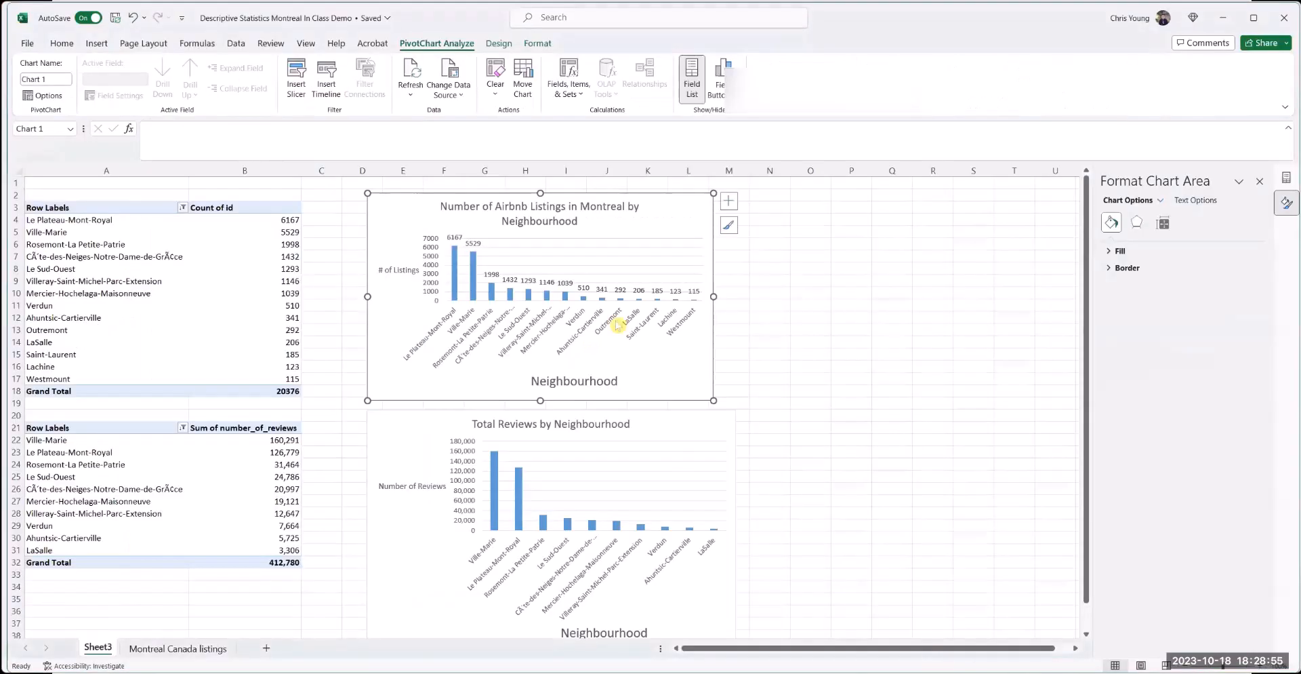
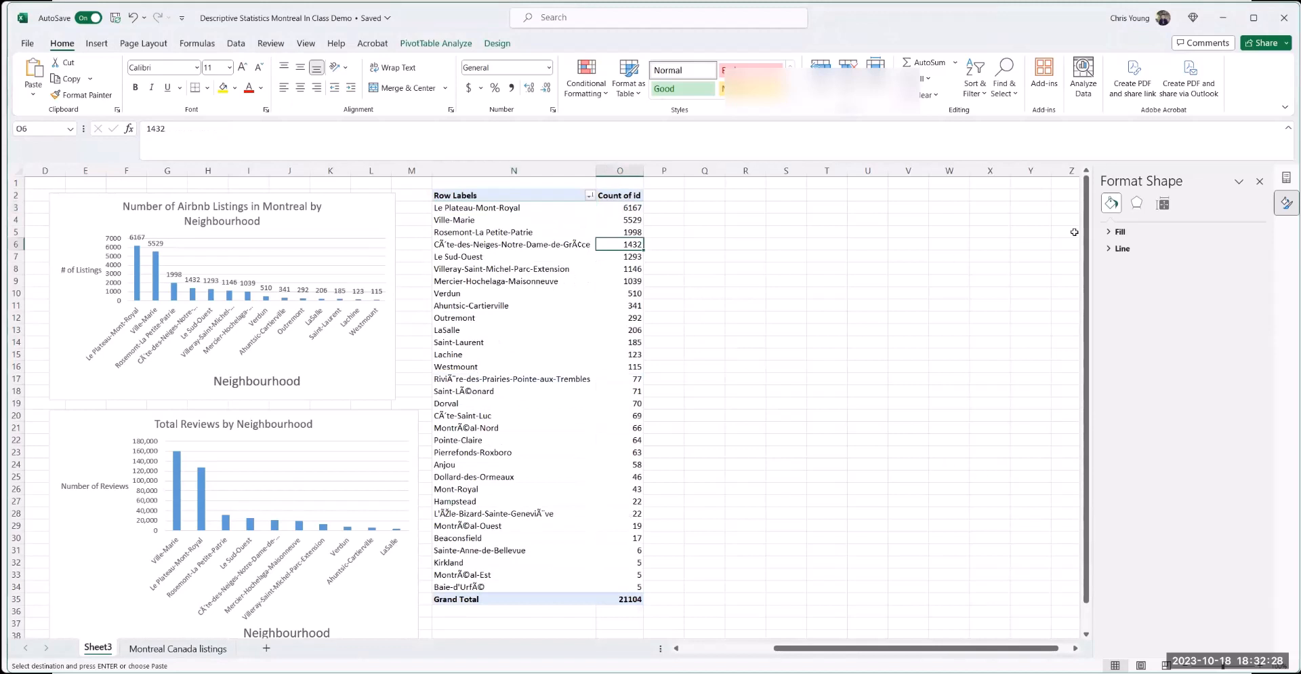
{"action": "left_click", "coordinate": [1260, 181]}
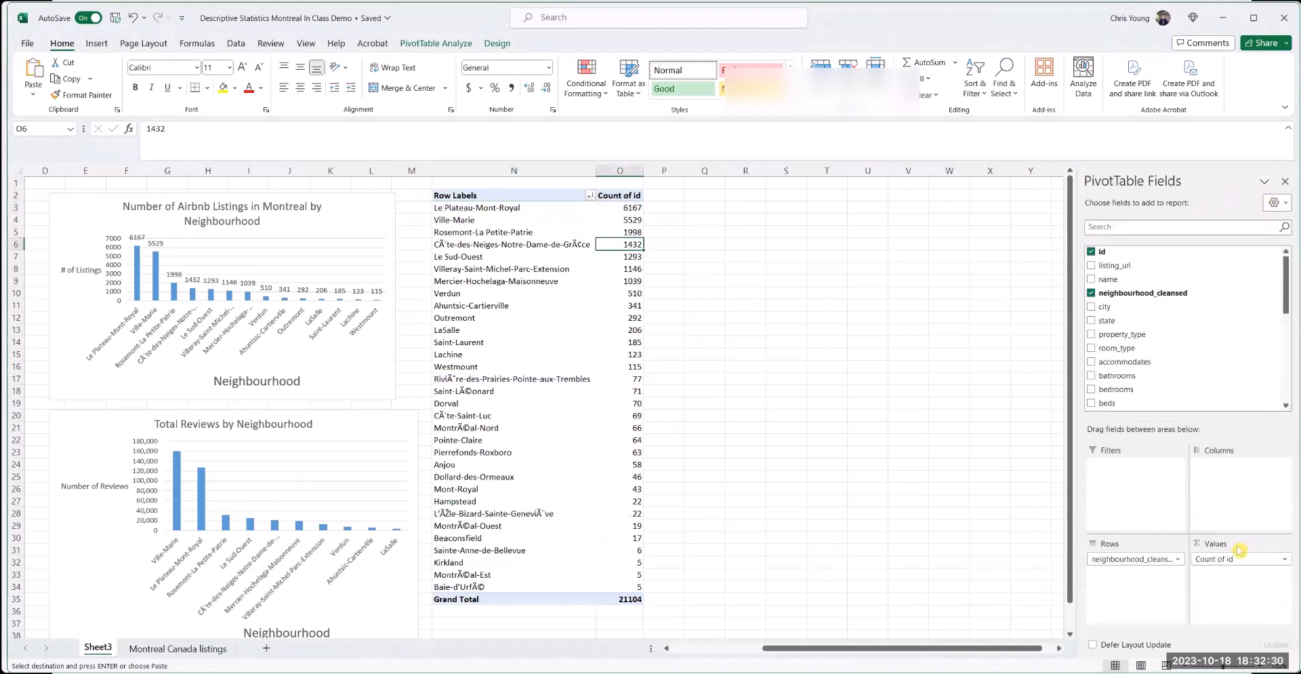
{"action": "left_click_drag", "start_coordinate": [1226, 561], "coordinate": [1216, 334]}
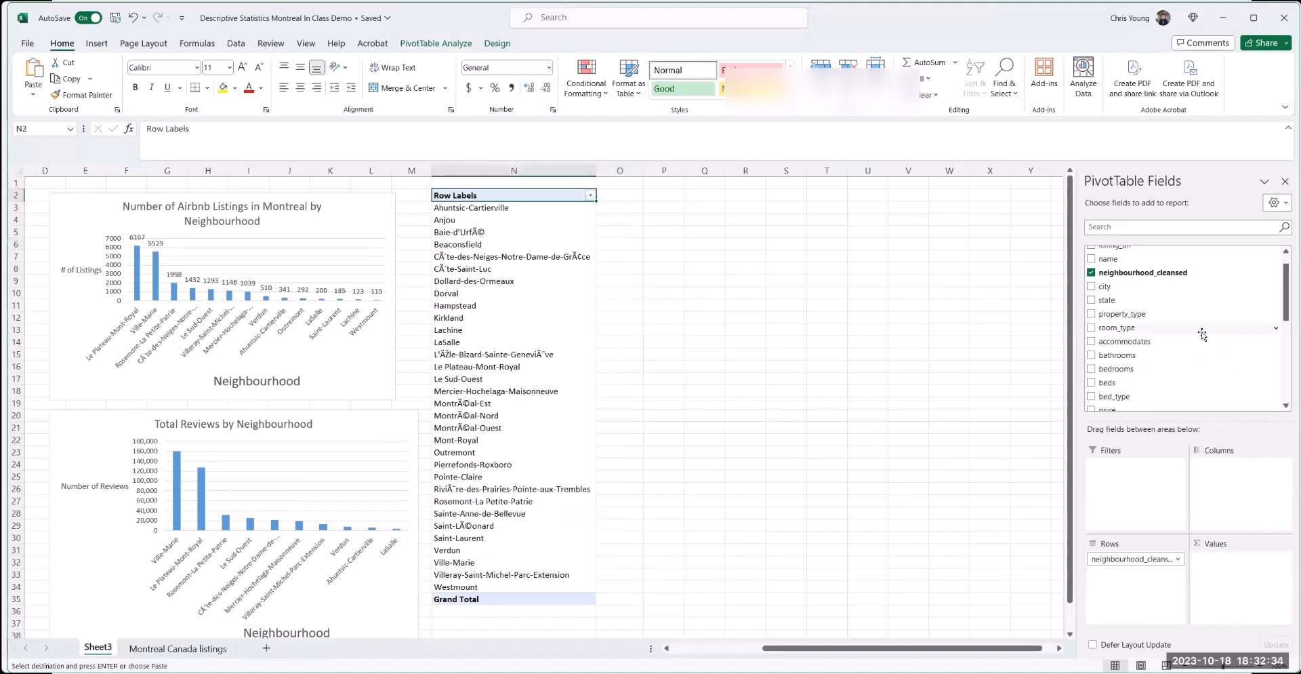
{"action": "scroll", "coordinate": [1203, 334], "scroll_direction": "down", "scroll_amount": 2}
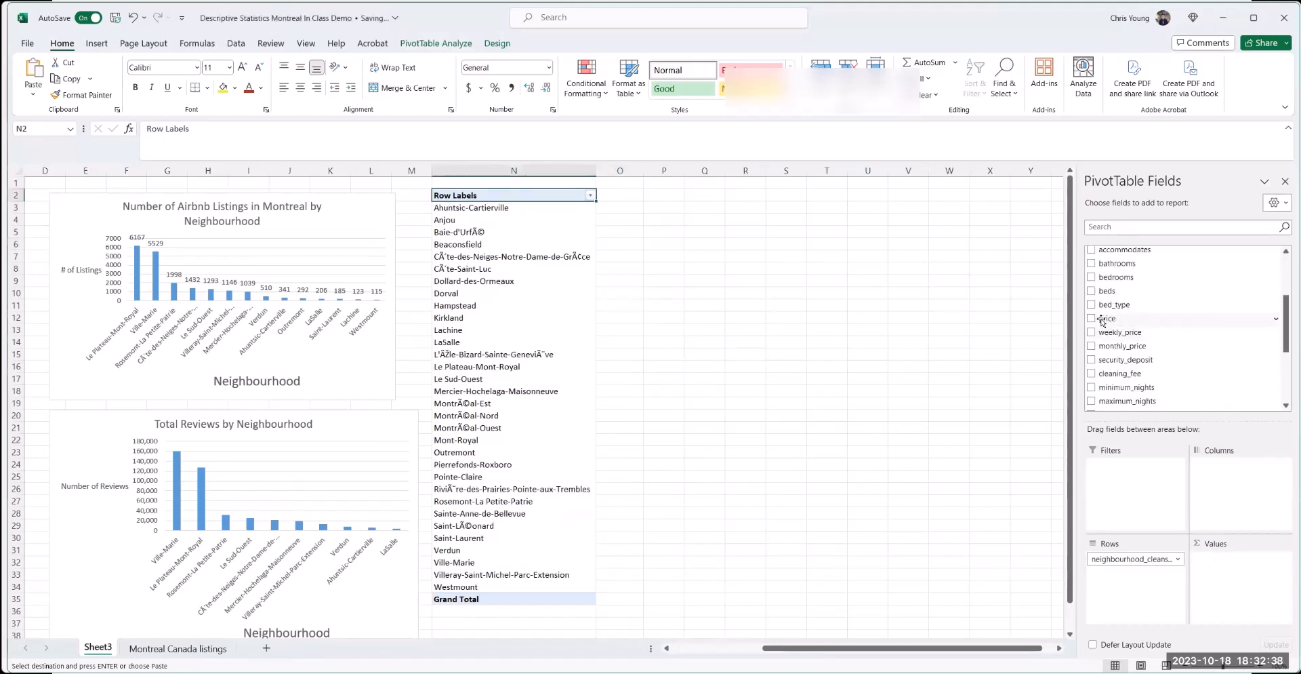
{"action": "left_click_drag", "start_coordinate": [1102, 320], "coordinate": [1251, 563]}
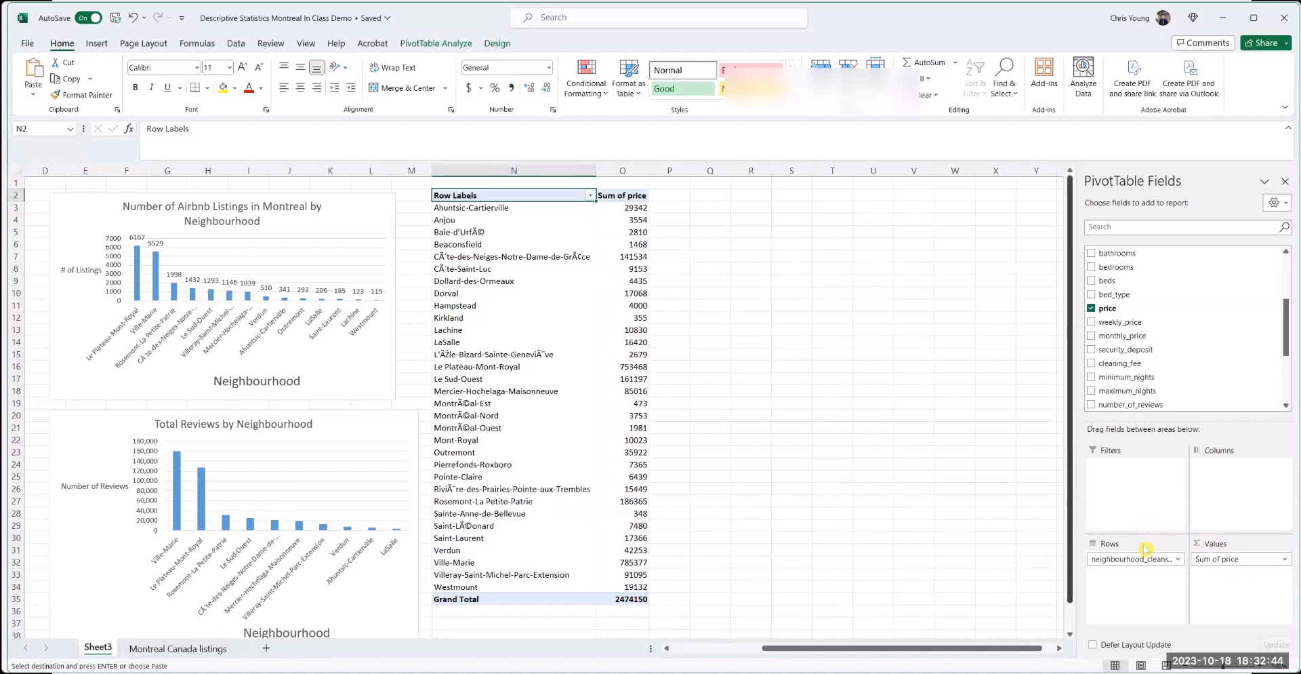
- Summarize the price values of the PivotTable in columns N and O by Average
{"action": "left_click", "coordinate": [1233, 560]}
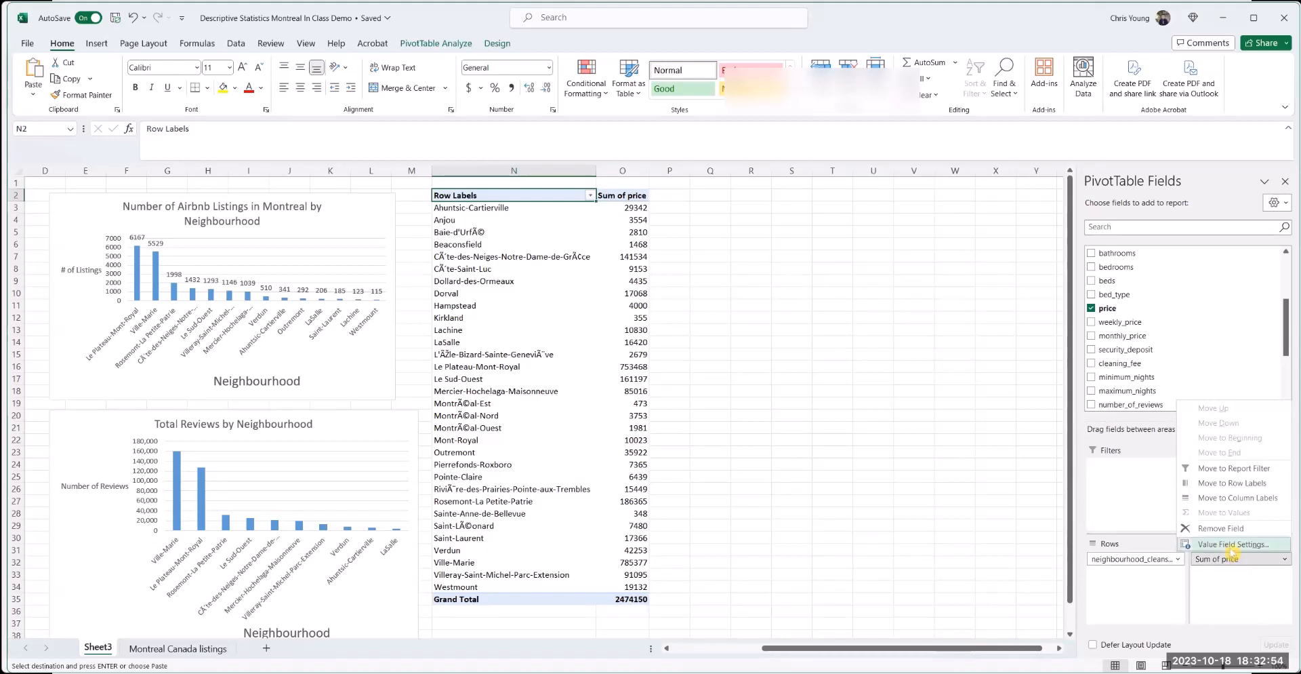
{"action": "left_click", "coordinate": [1230, 543]}
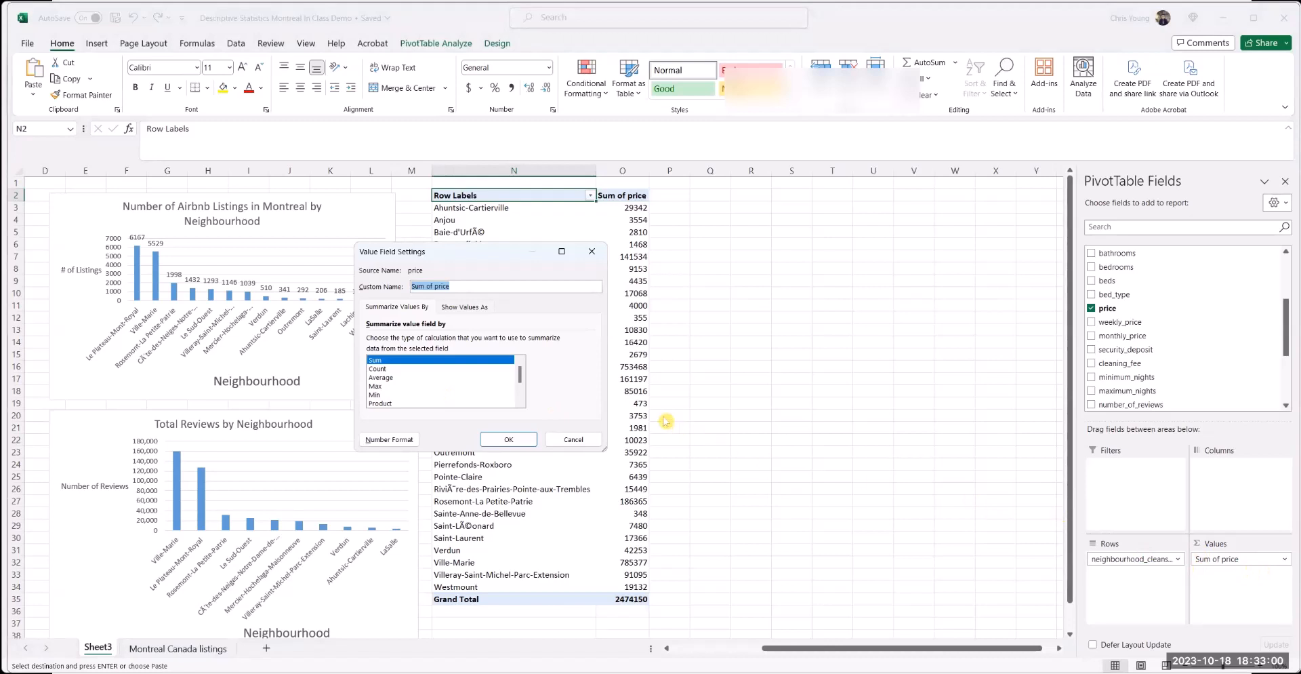
{"action": "left_click", "coordinate": [389, 378]}
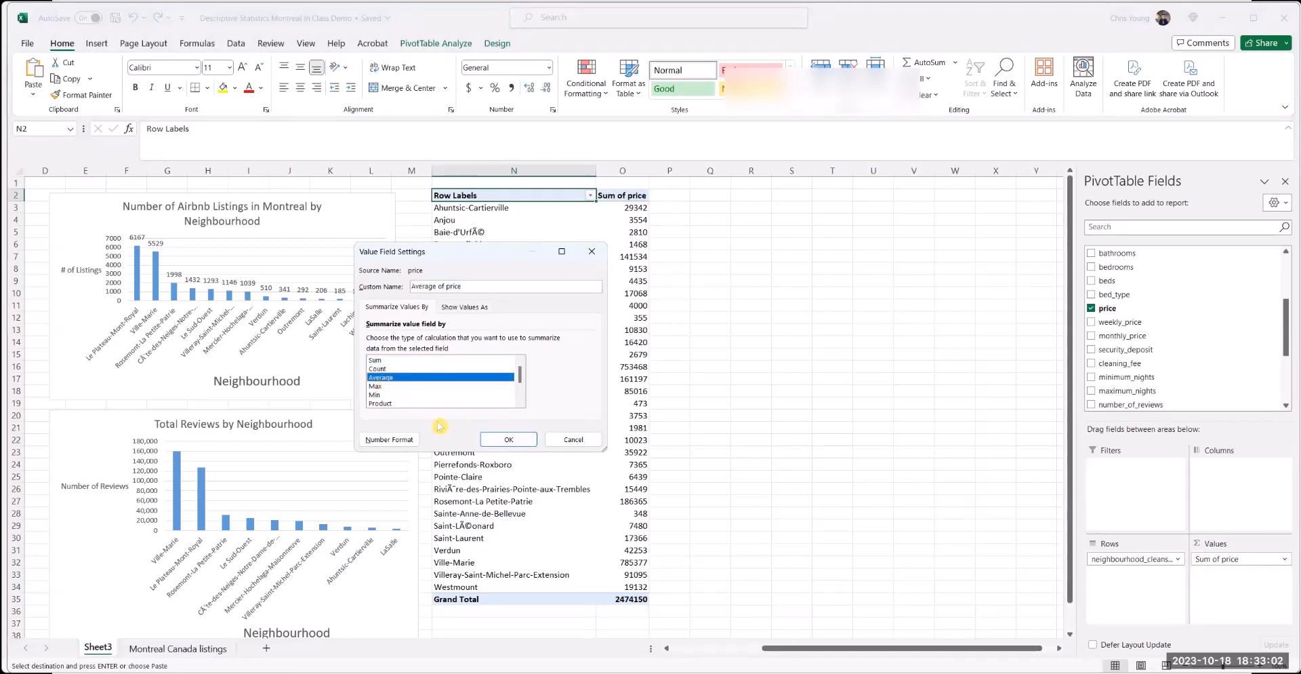
{"action": "left_click", "coordinate": [507, 440]}
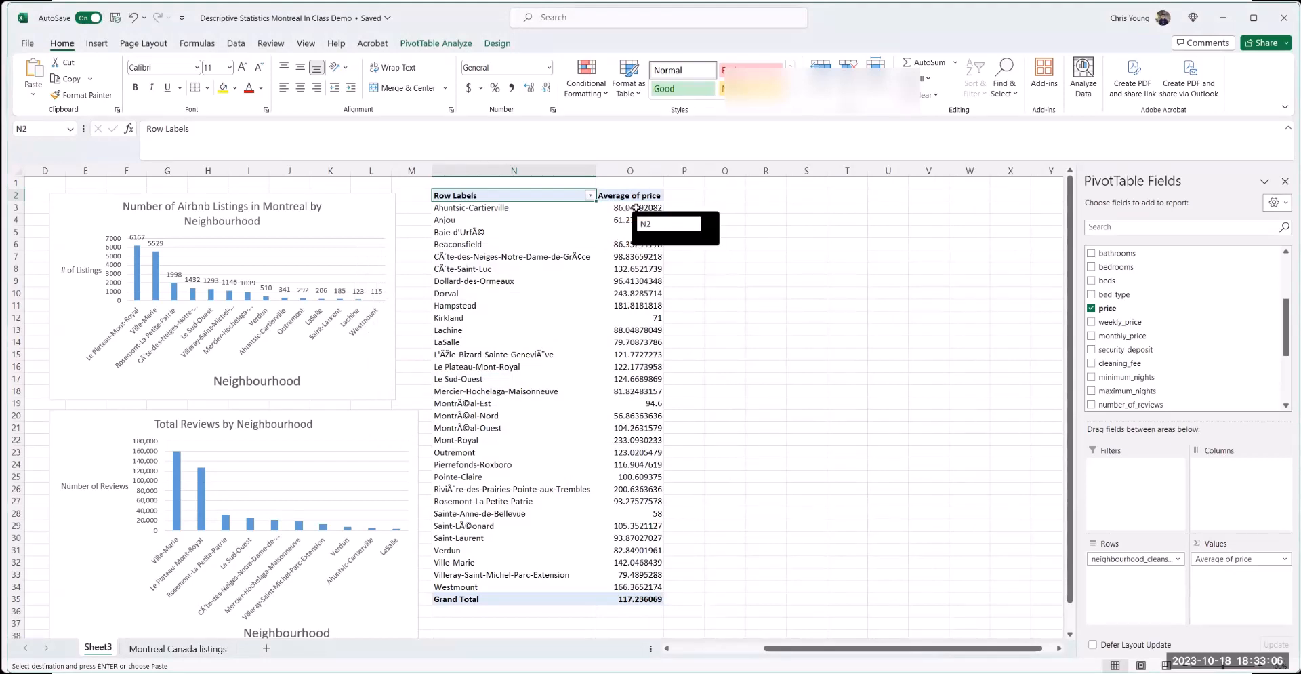
- Format the PivotTable's average price values as Currency with the $ symbol and 2 decimal places
{"action": "left_click", "coordinate": [1224, 558]}
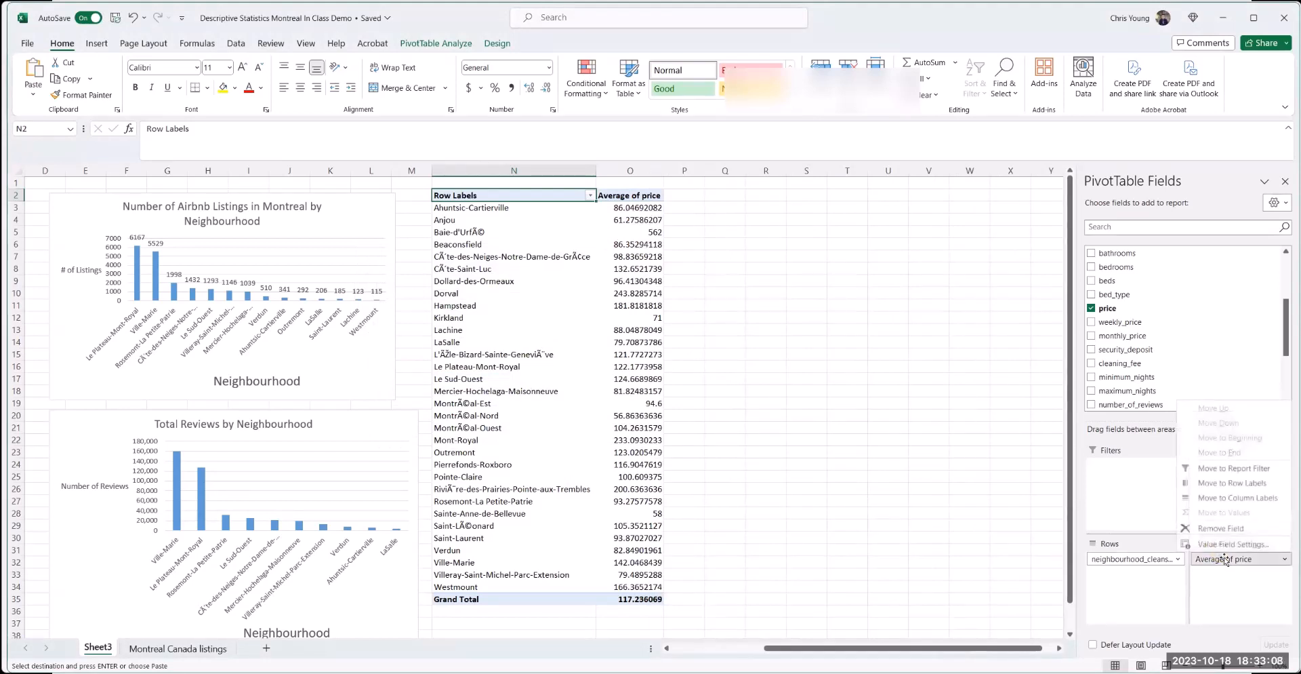
{"action": "left_click", "coordinate": [1227, 544]}
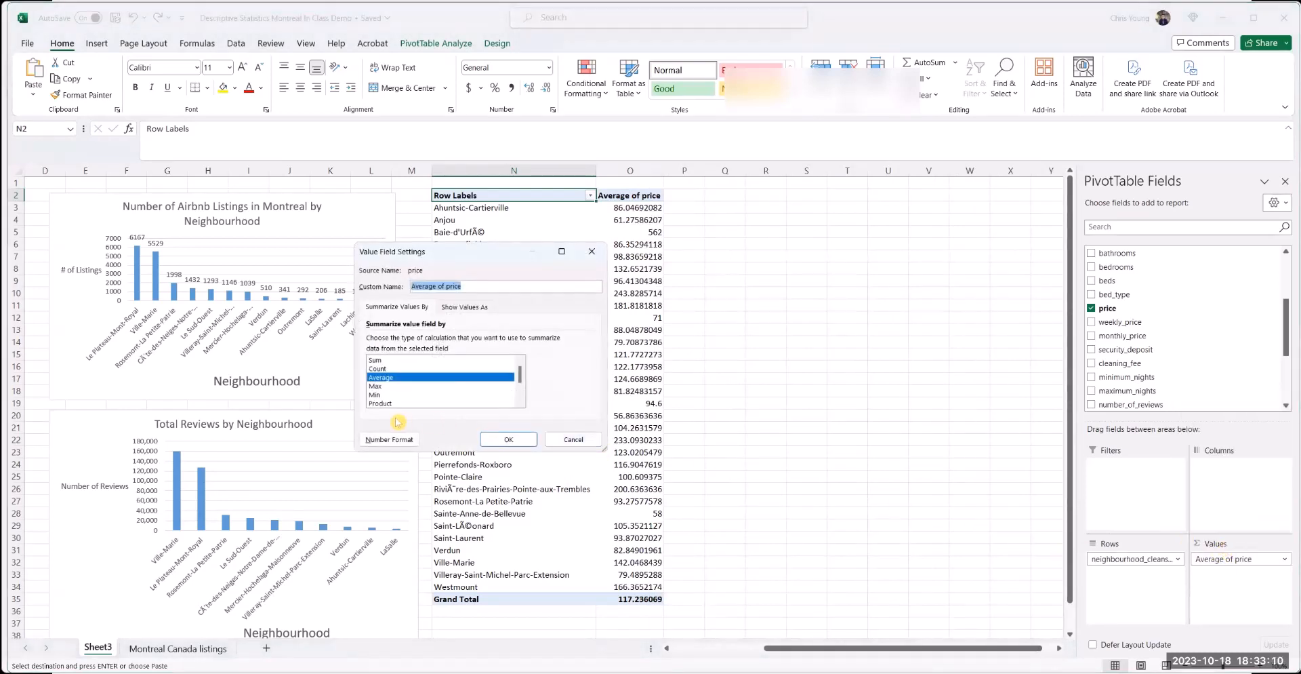
{"action": "left_click", "coordinate": [384, 439]}
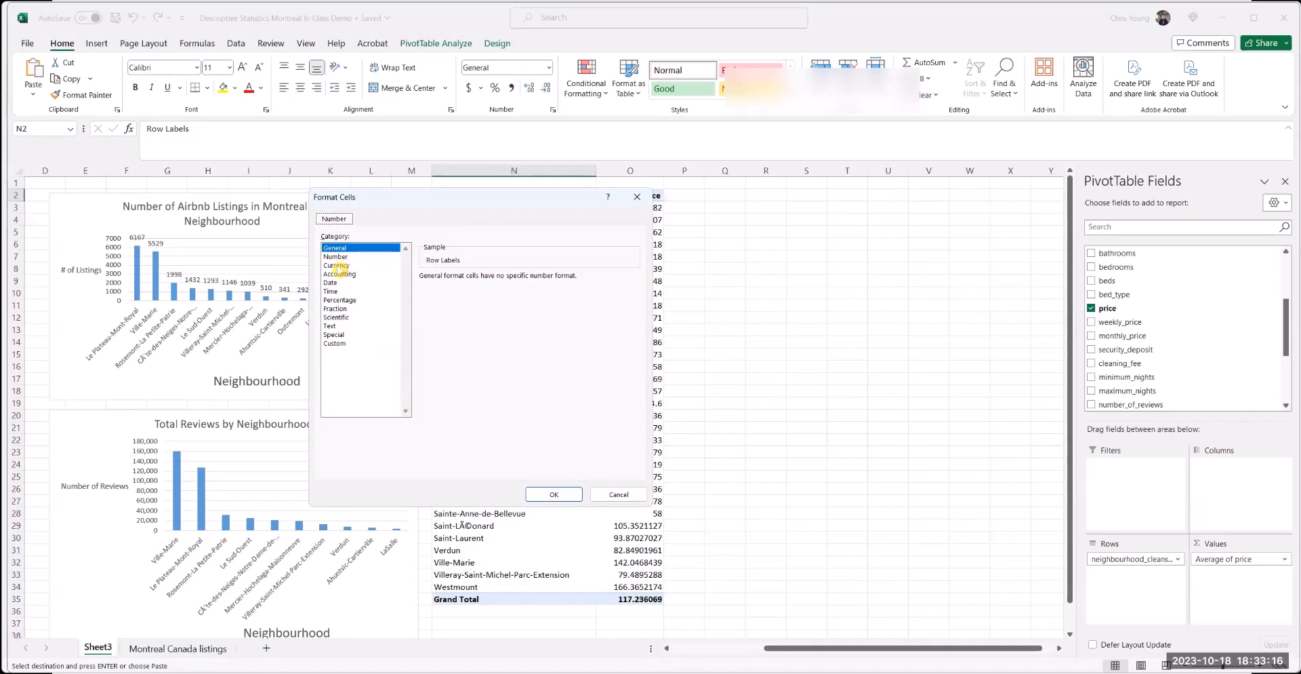
{"action": "left_click", "coordinate": [337, 265]}
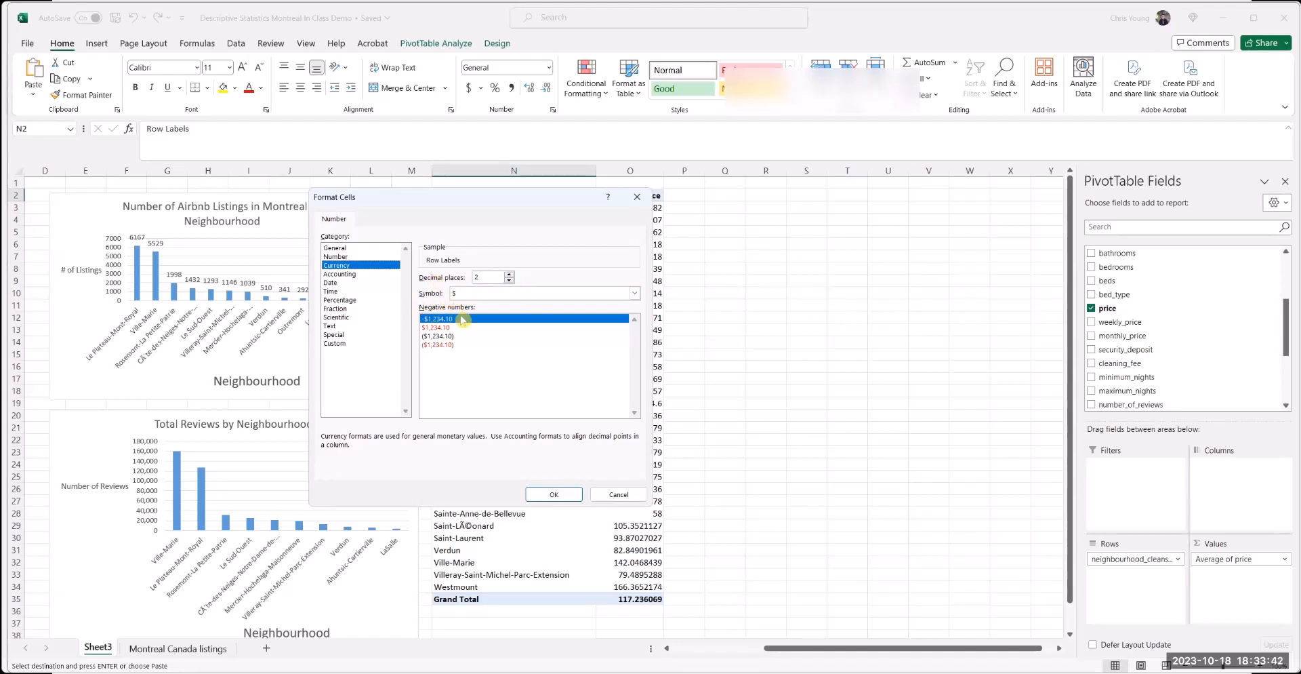
{"action": "left_click", "coordinate": [554, 496]}
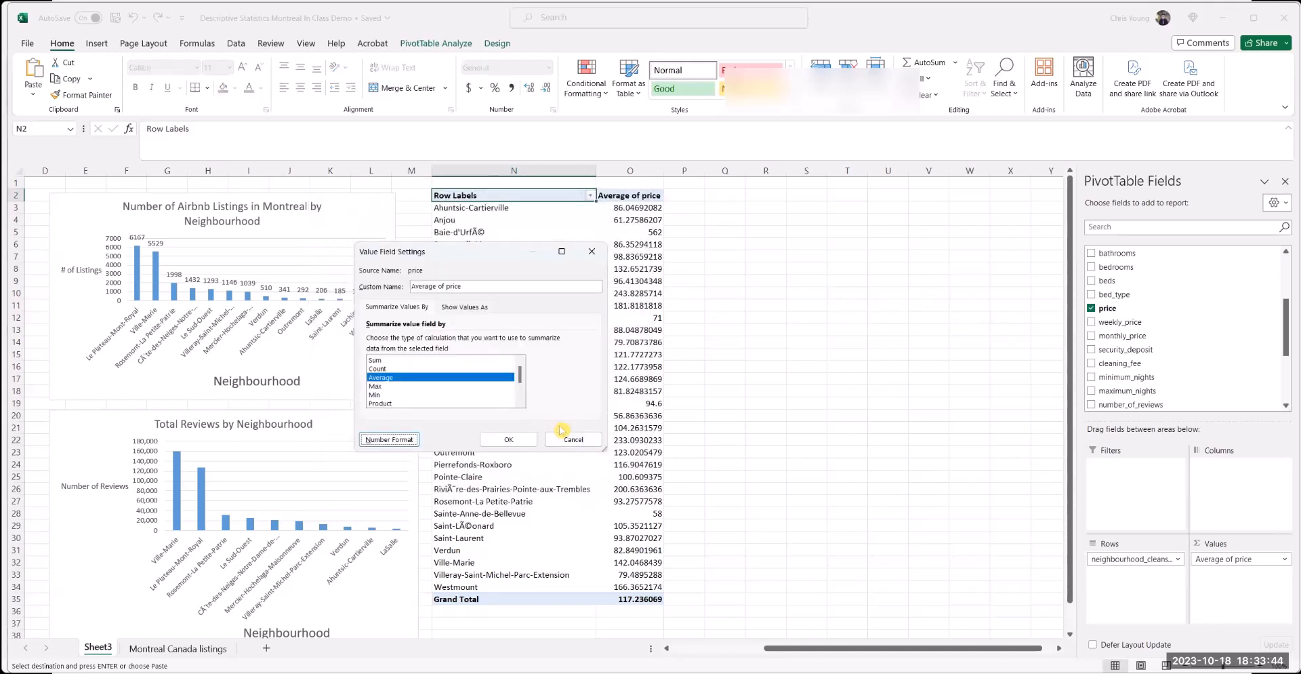
{"action": "left_click", "coordinate": [524, 439]}
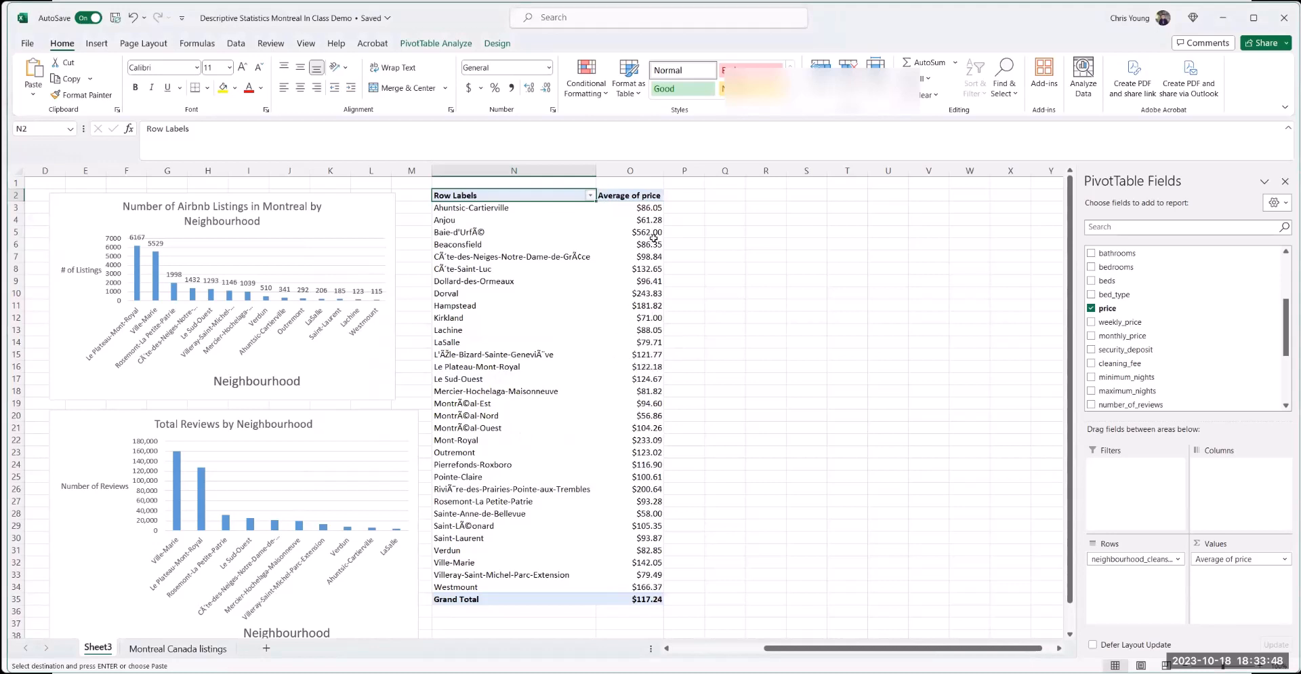
- Sort the neighbourhoods in the price PivotTable by average price from largest to smallest
{"action": "right_click", "coordinate": [651, 208]}
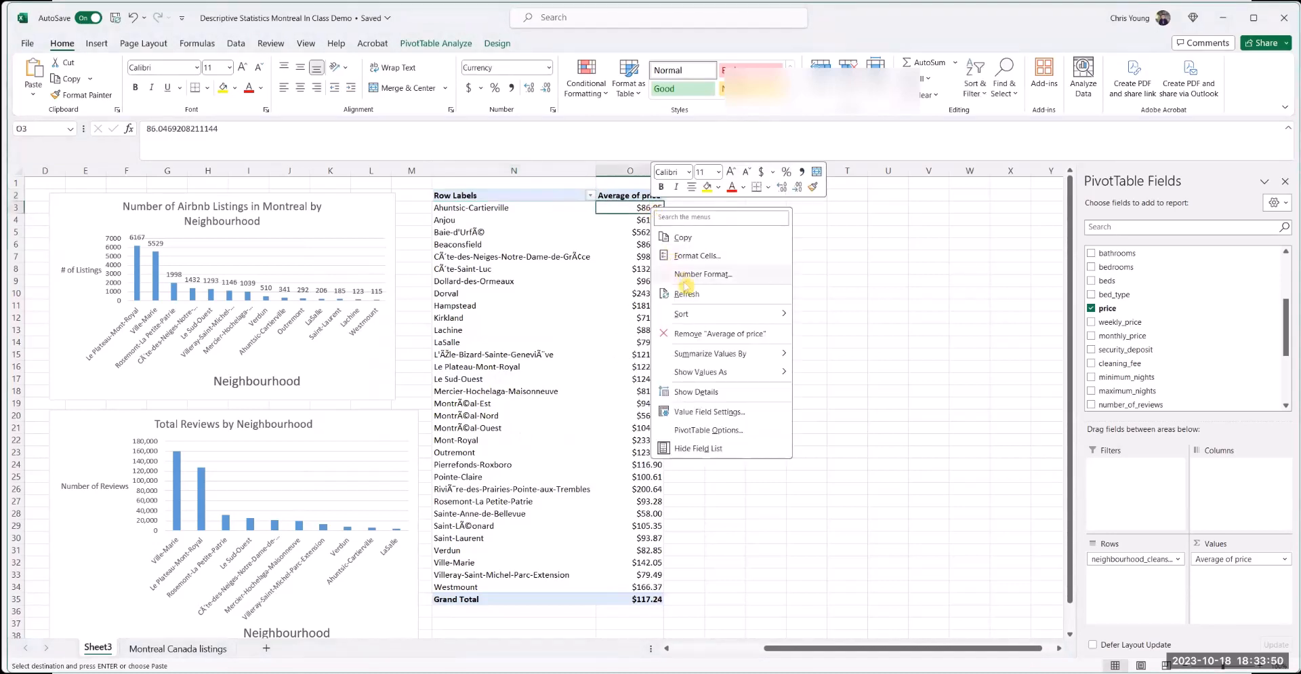
{"action": "mouse_move", "coordinate": [705, 314]}
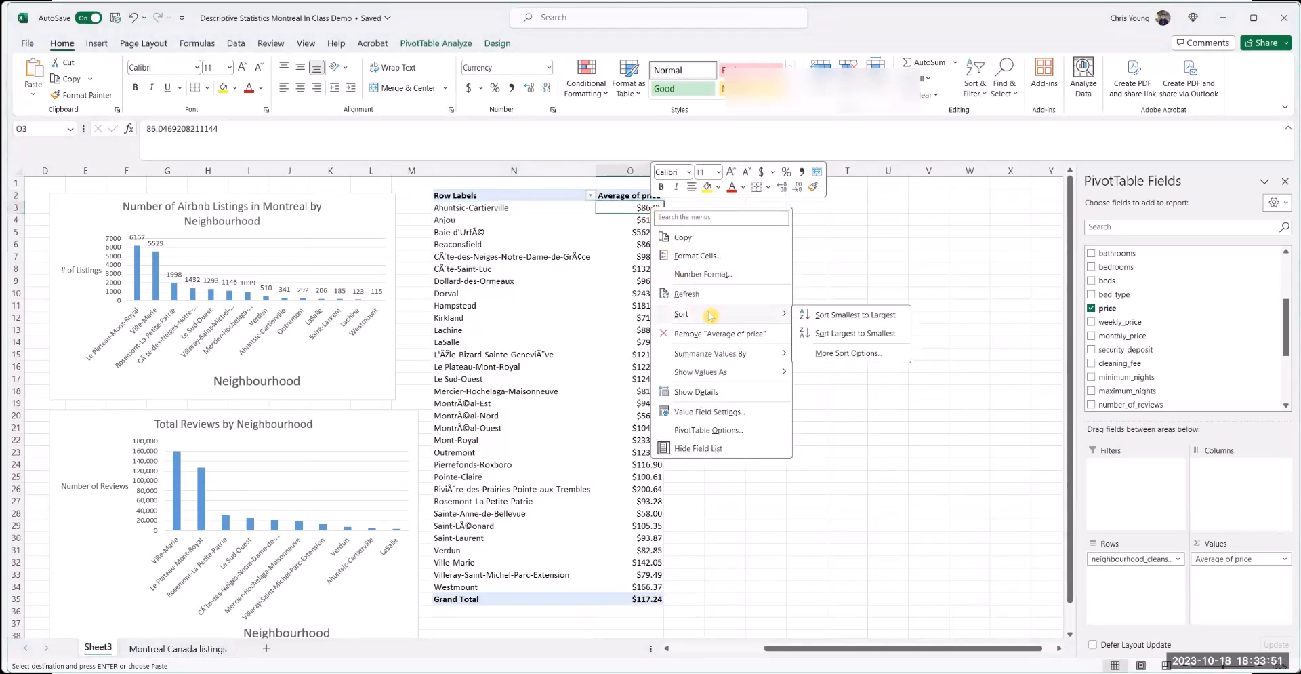
{"action": "left_click", "coordinate": [847, 333]}
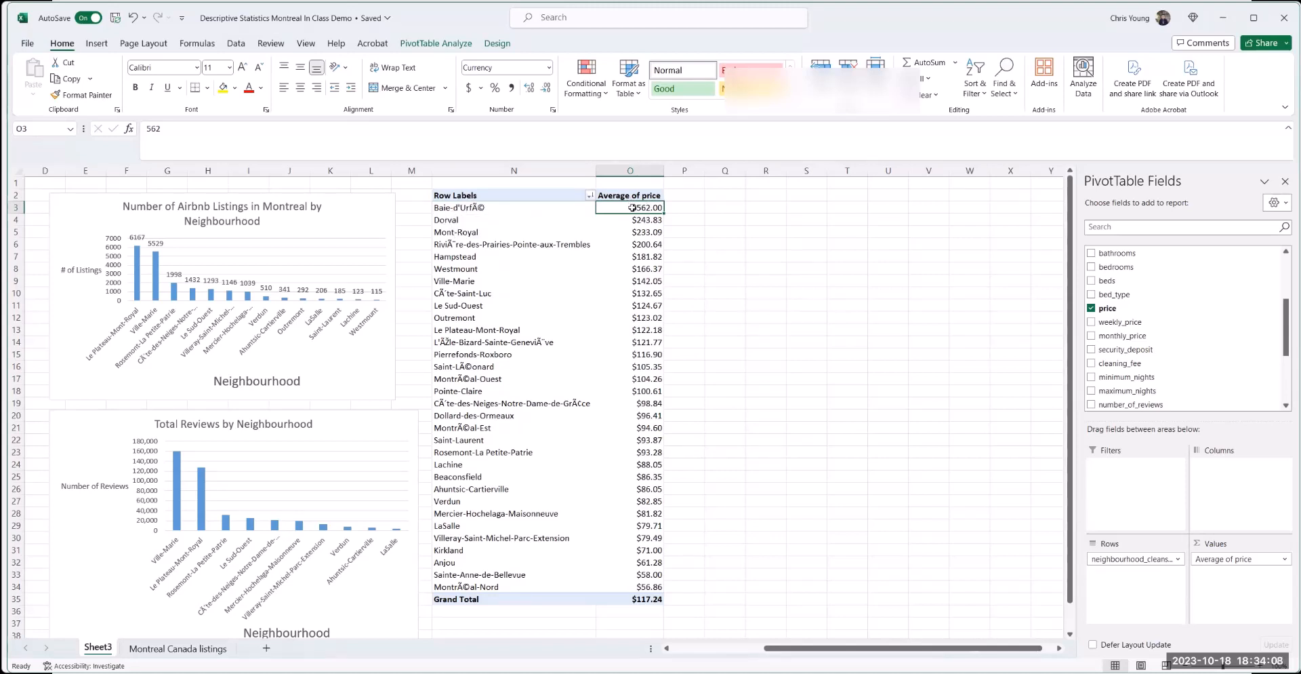
{"action": "mouse_move", "coordinate": [649, 209]}
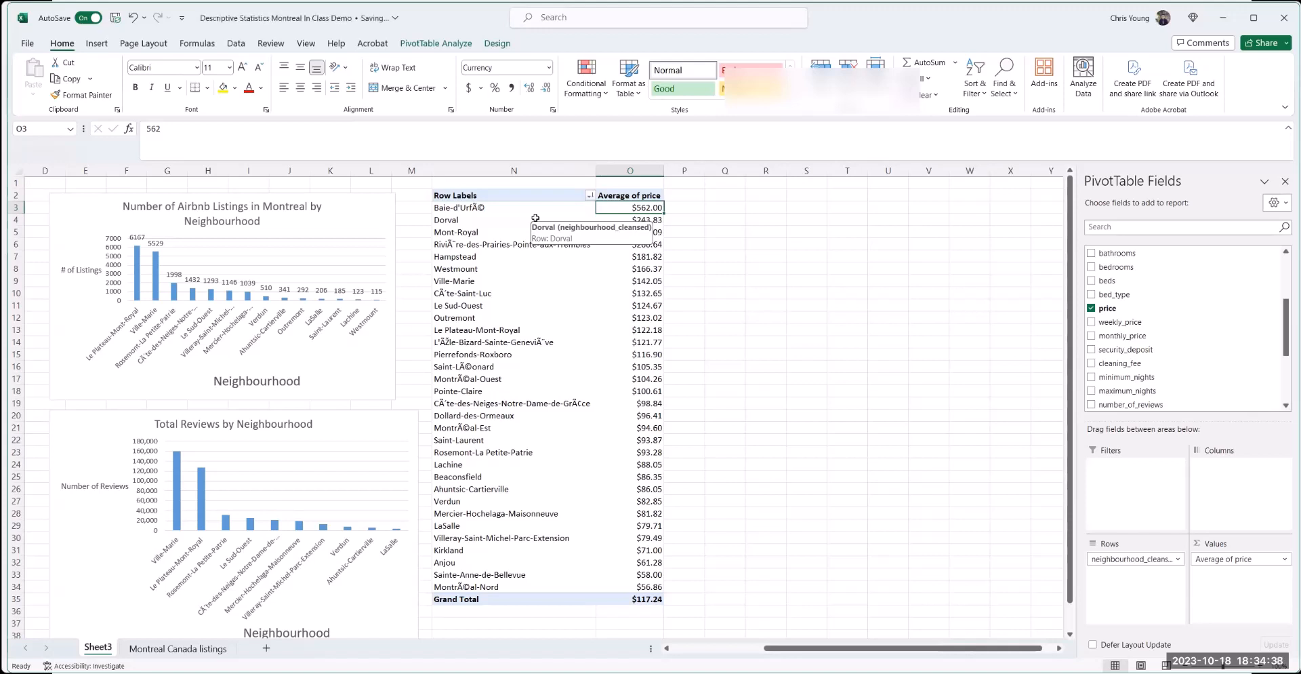
- Deselect all neighbourhoods in the price PivotTable's row label filter and include only Le Plateau-Mont-Royal, Ville-Marie and Rosemont-La Petite-Patrie
{"action": "left_click", "coordinate": [590, 196]}
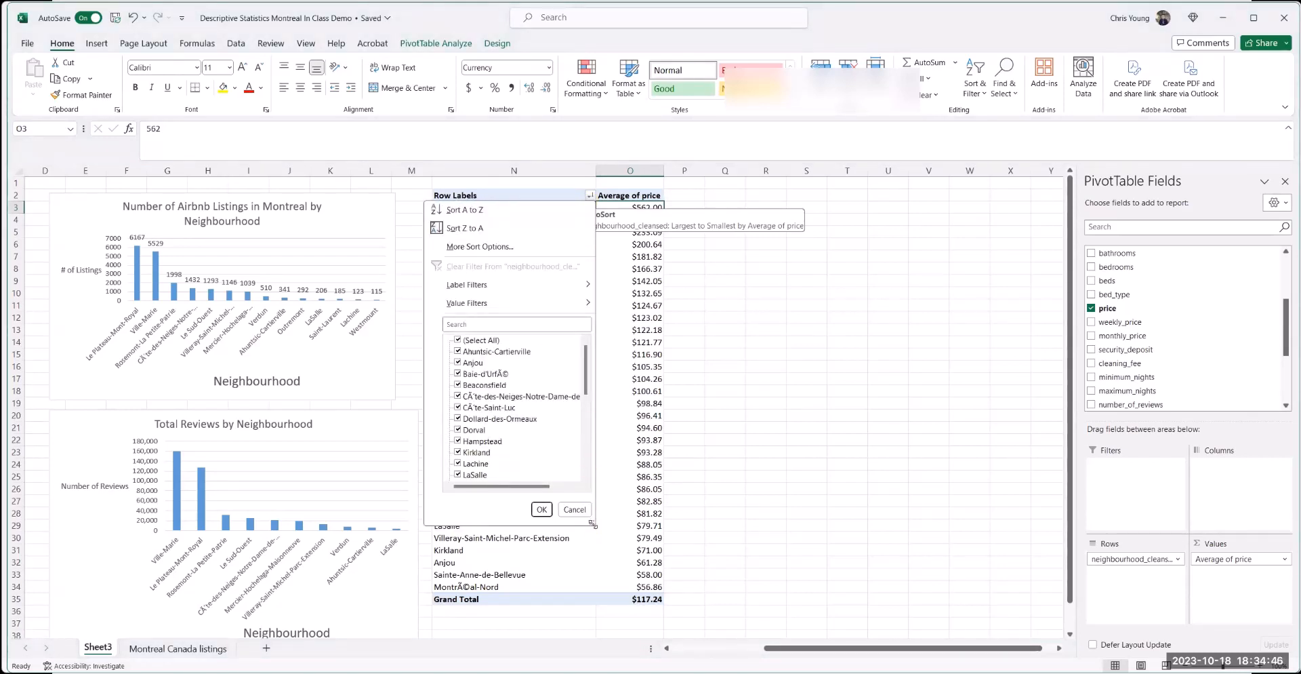
{"action": "left_click_drag", "start_coordinate": [594, 524], "coordinate": [721, 635]}
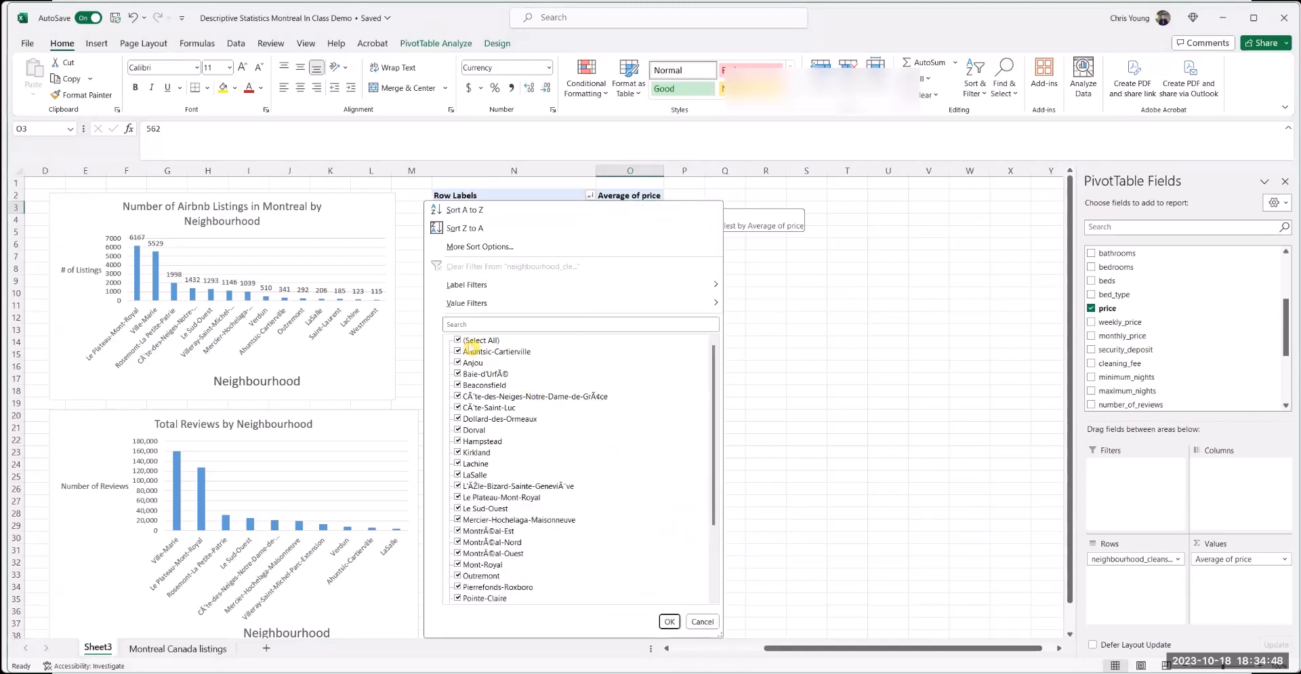
{"action": "left_click", "coordinate": [459, 340]}
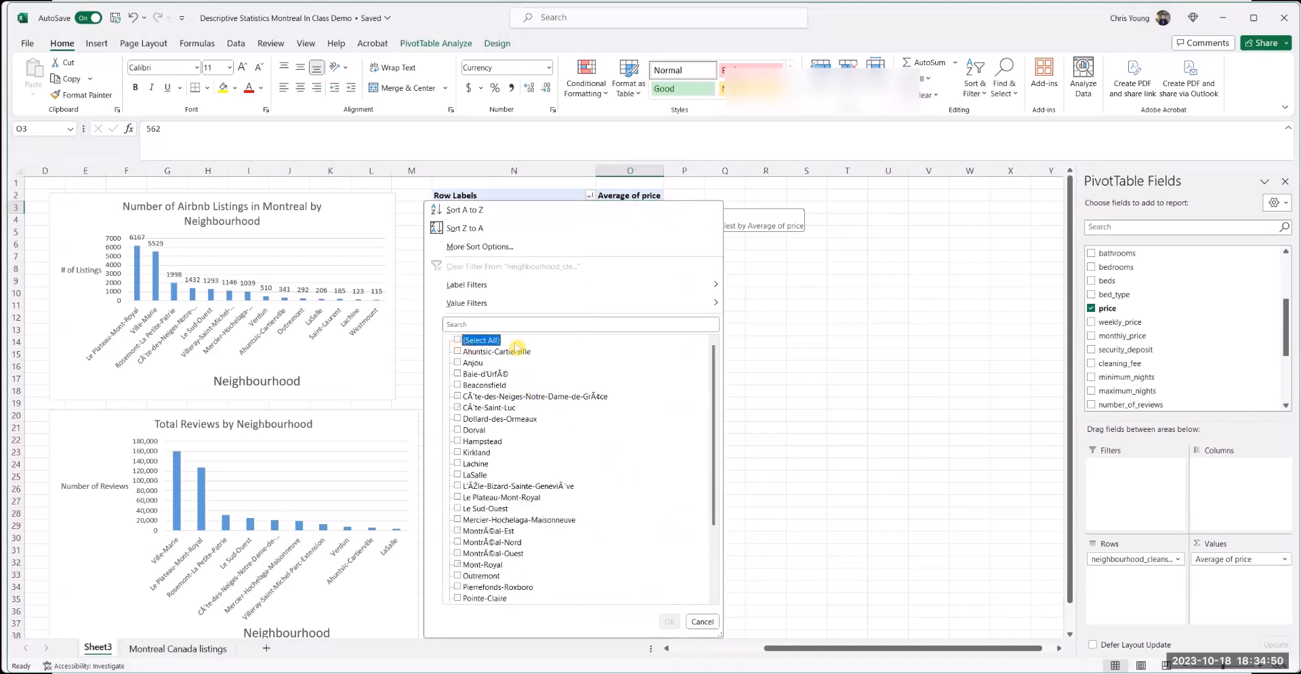
{"action": "left_click", "coordinate": [459, 497]}
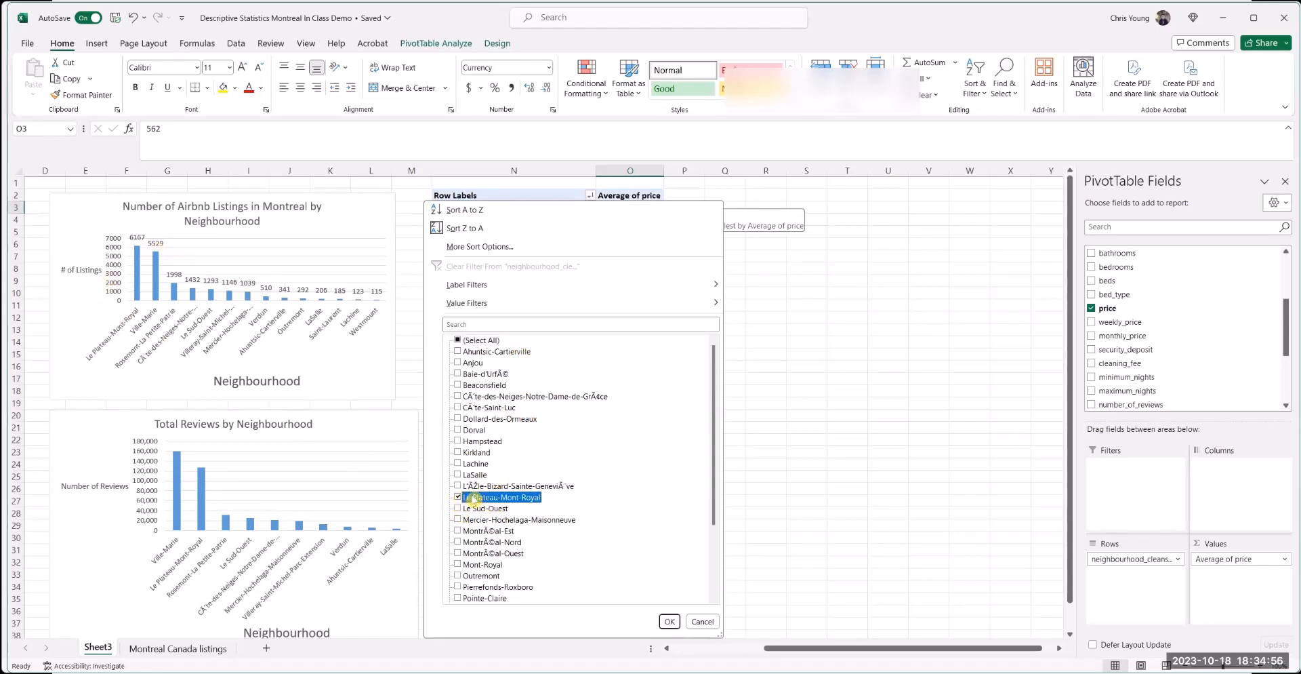
{"action": "scroll", "coordinate": [505, 514], "scroll_direction": "down", "scroll_amount": 3}
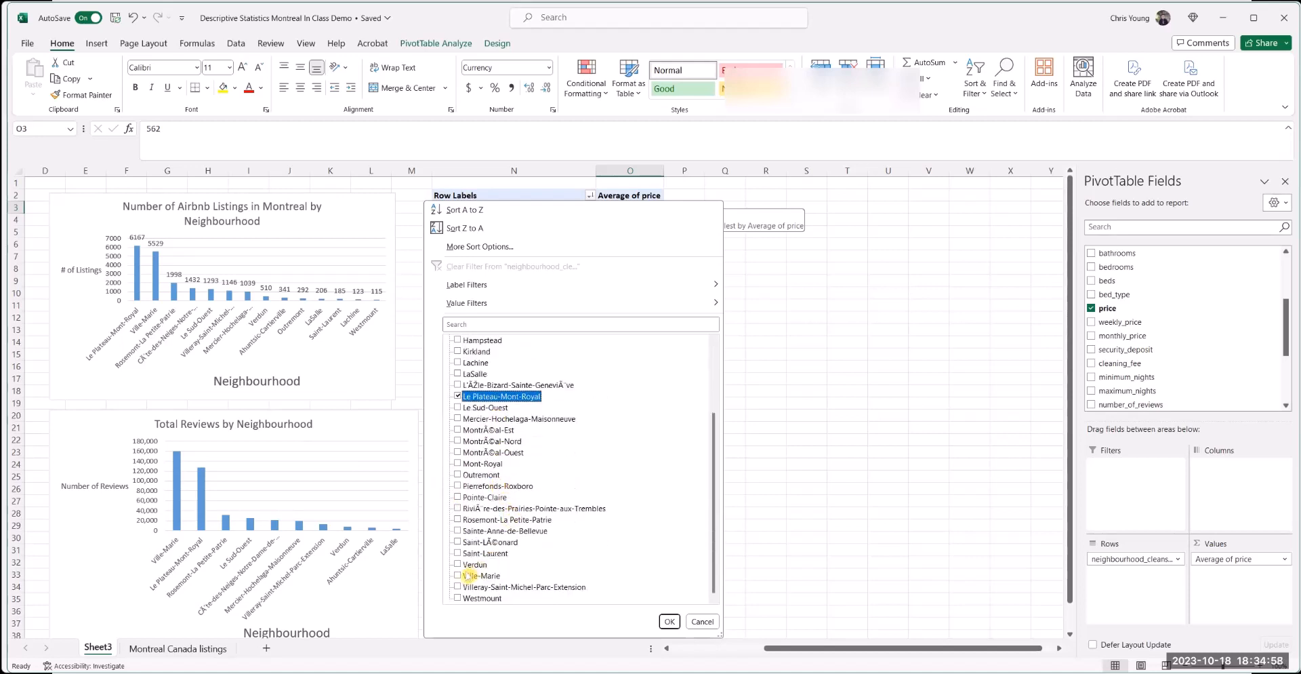
{"action": "left_click", "coordinate": [459, 576]}
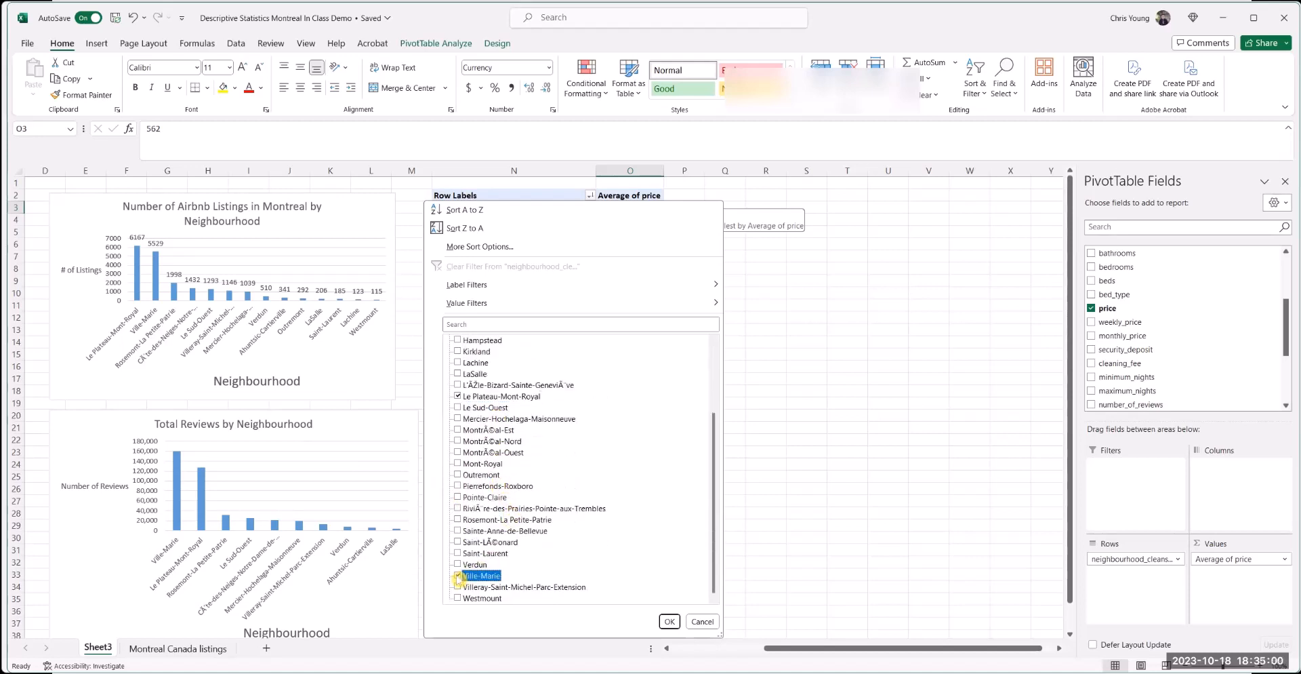
{"action": "left_click", "coordinate": [458, 520]}
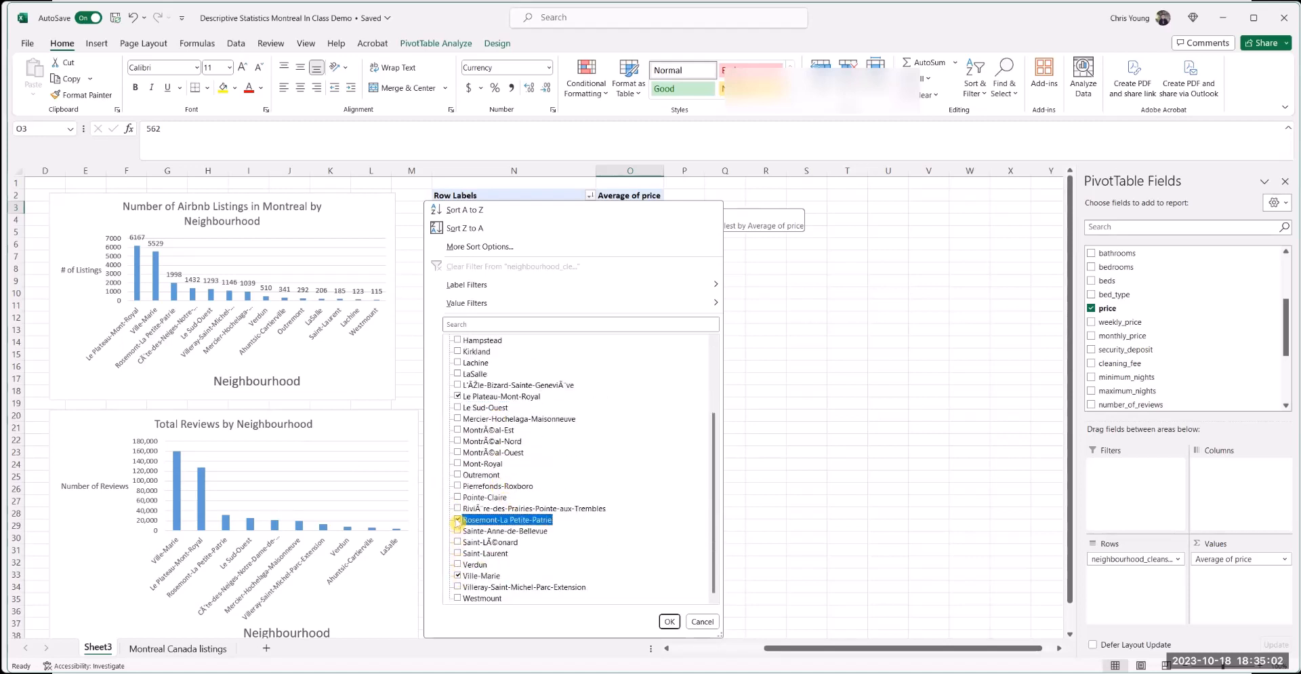
- Also include Côte-des-Neiges-Notre-Dame-de-Grâce, Le Sud-Ouest, Villeray-Saint-Michel-Parc-Extension, Mercier-Hochelaga-Maisonneuve and Verdun in the neighbourhood filter
{"action": "scroll", "coordinate": [474, 455], "scroll_direction": "up", "scroll_amount": 3}
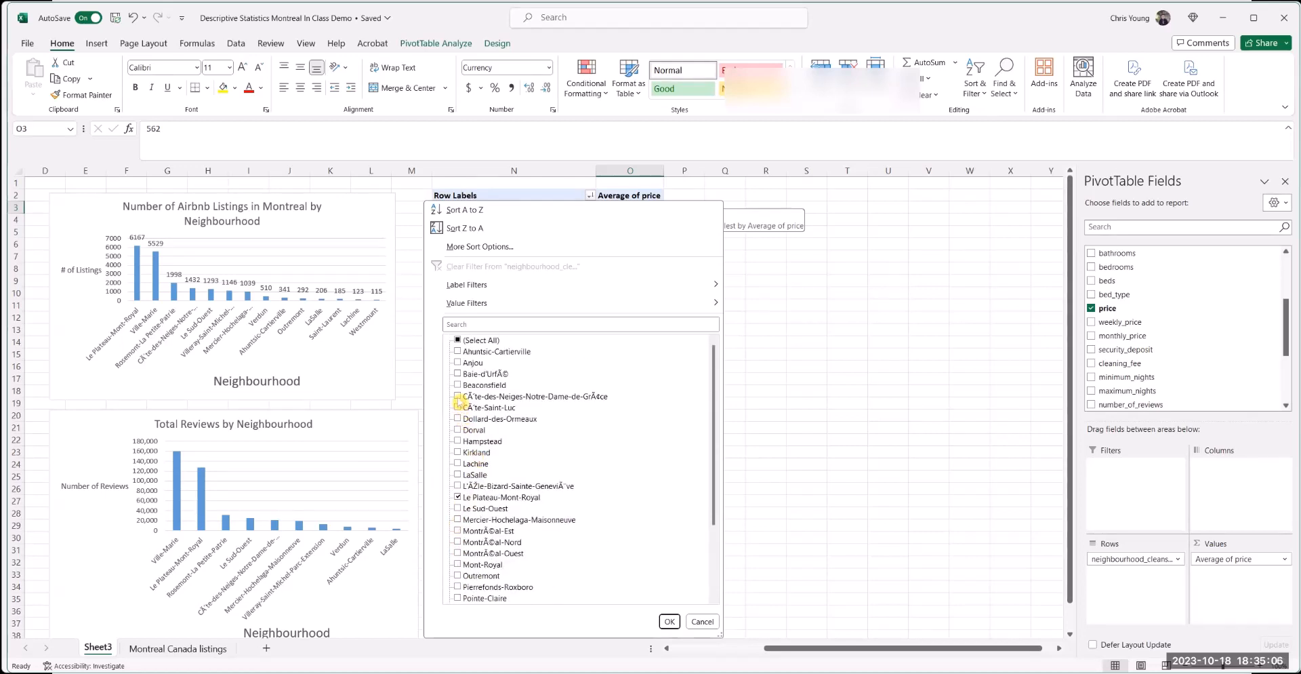
{"action": "left_click", "coordinate": [458, 397]}
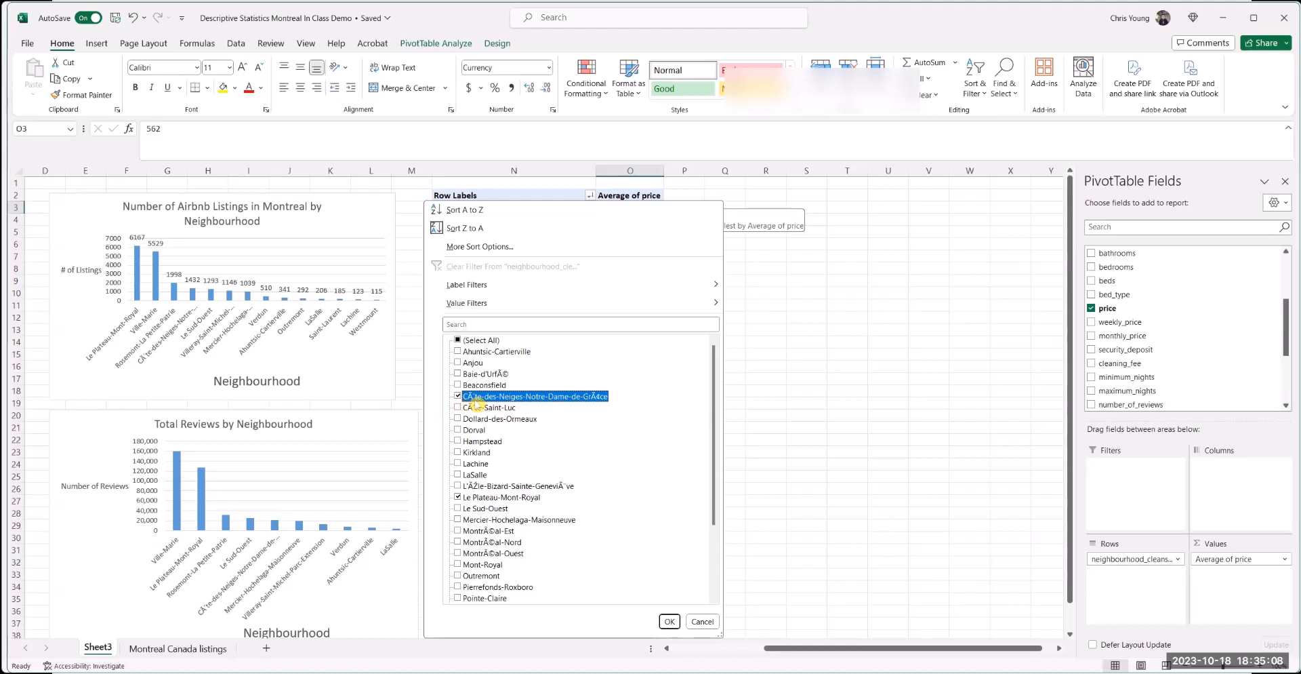
{"action": "left_click", "coordinate": [458, 509]}
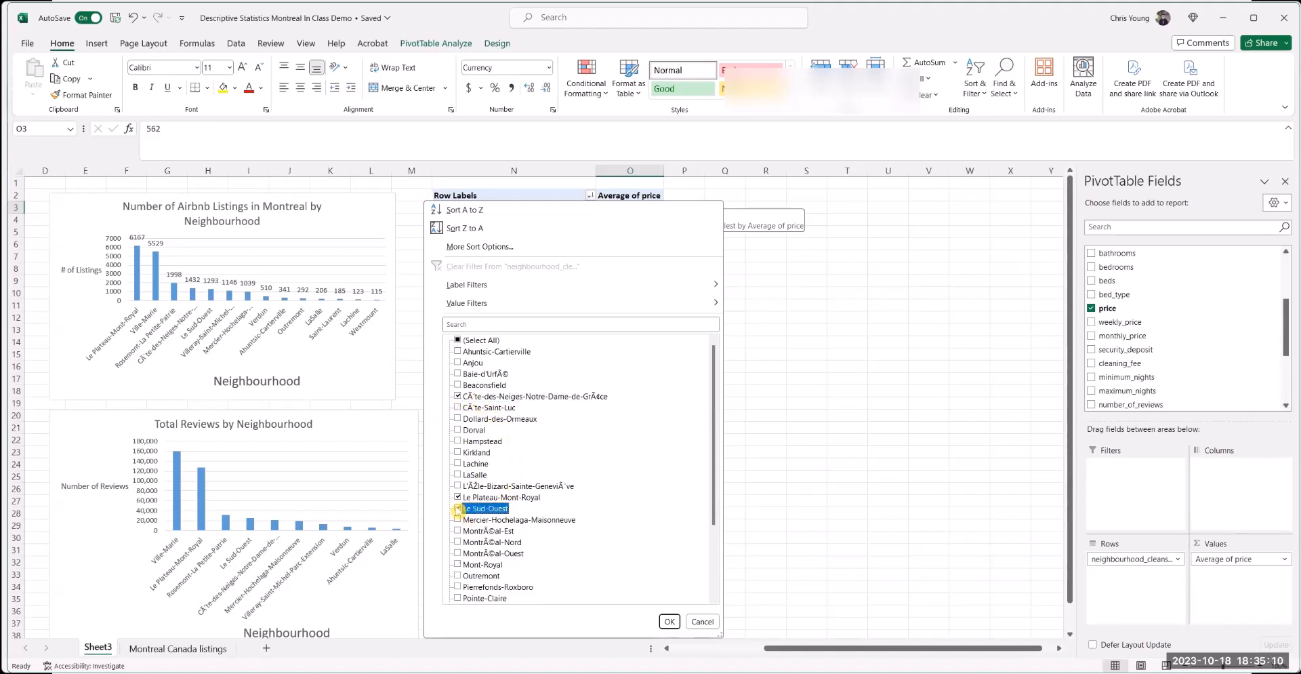
{"action": "scroll", "coordinate": [478, 519], "scroll_direction": "down", "scroll_amount": 3}
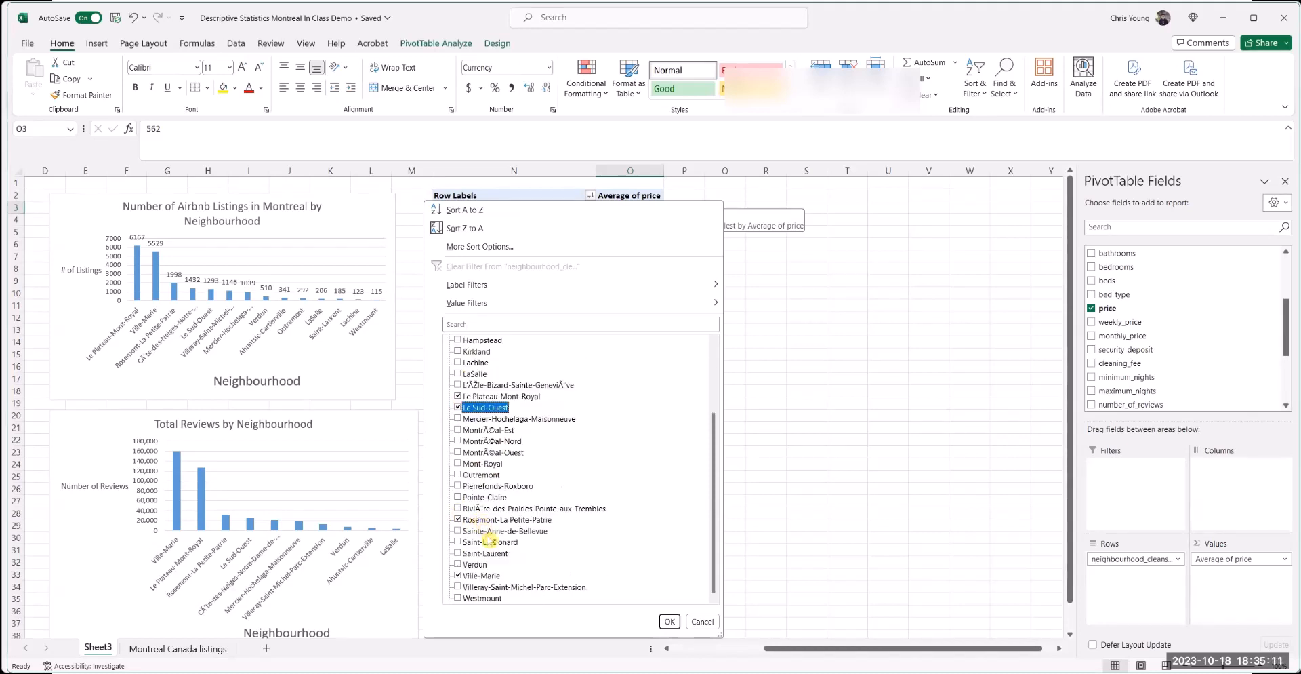
{"action": "left_click", "coordinate": [458, 587]}
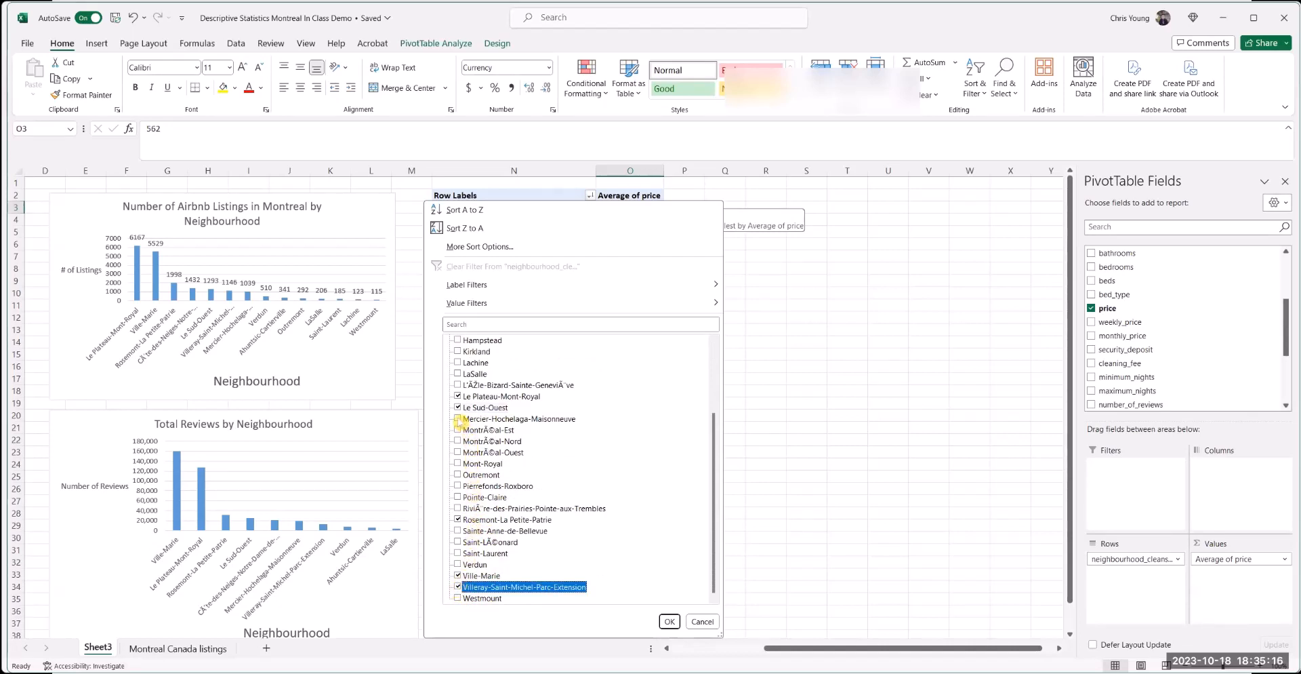
{"action": "left_click", "coordinate": [457, 419]}
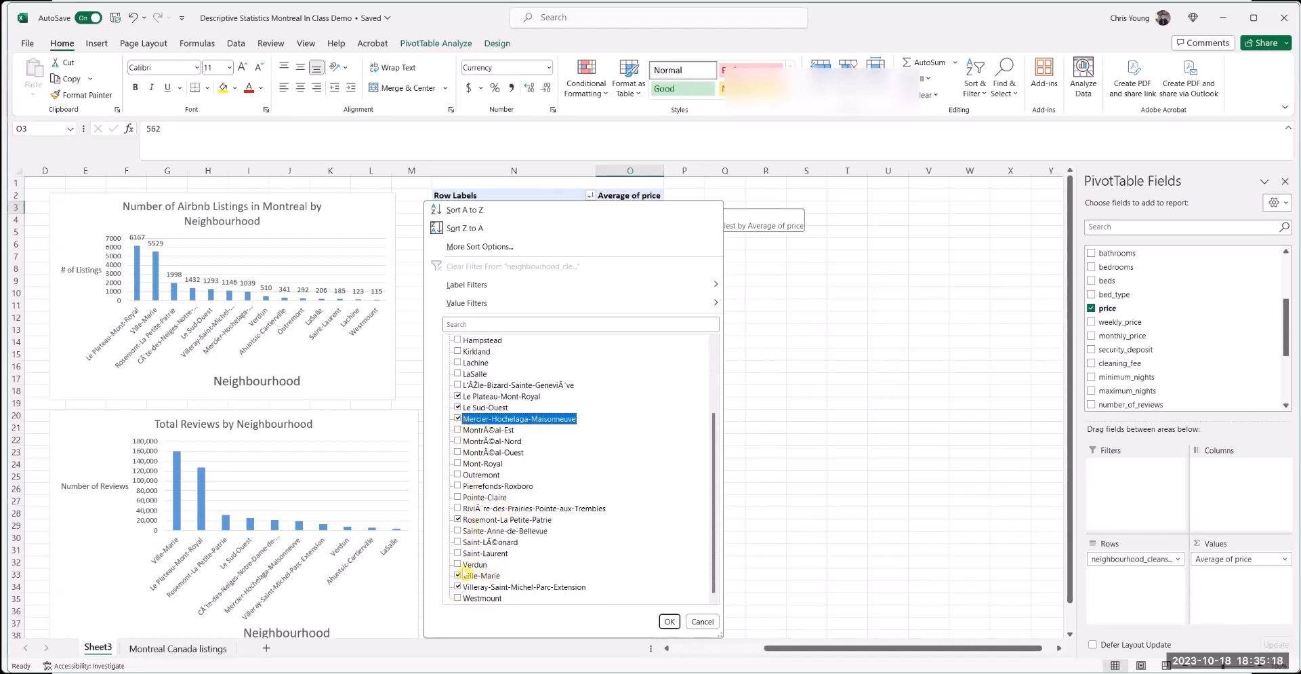
{"action": "left_click", "coordinate": [458, 564]}
- Add Ahuntsic-Cartierville, Outremont, LaSalle, Saint-Laurent, Lachine and Westmount to the neighbourhood filter and apply it to the price PivotTable
{"action": "scroll", "coordinate": [472, 501], "scroll_direction": "up", "scroll_amount": 3}
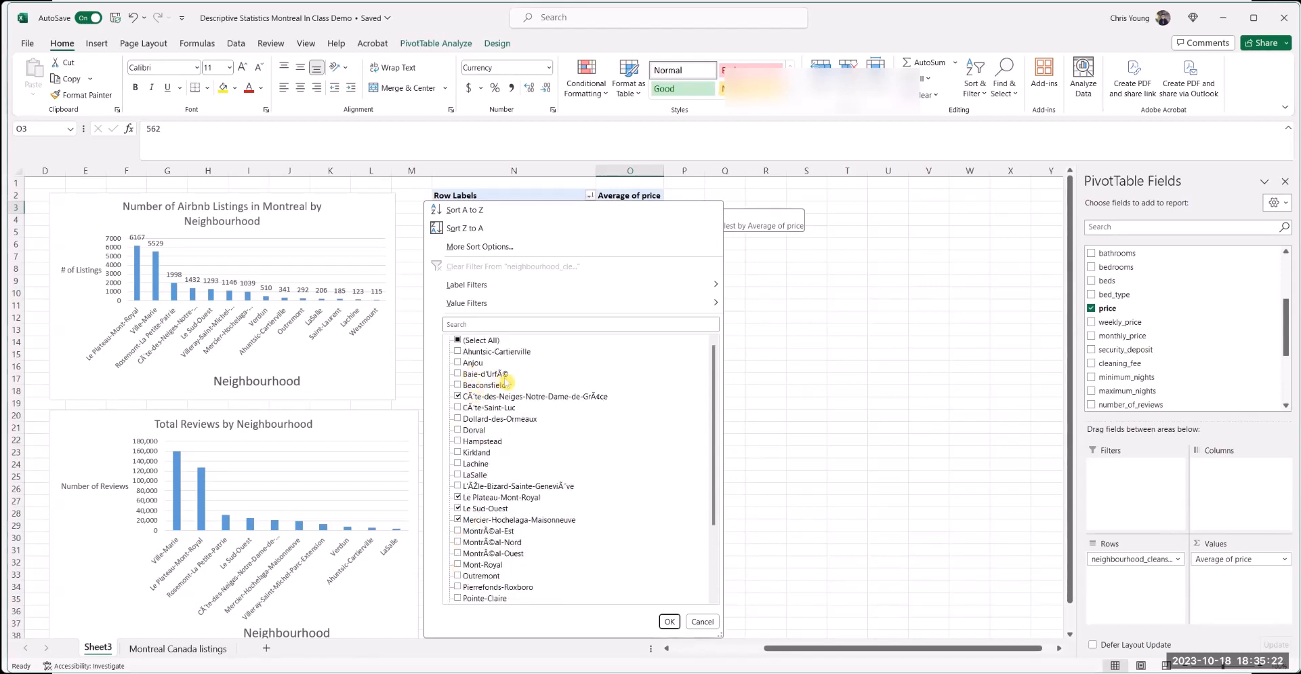
{"action": "left_click", "coordinate": [457, 354]}
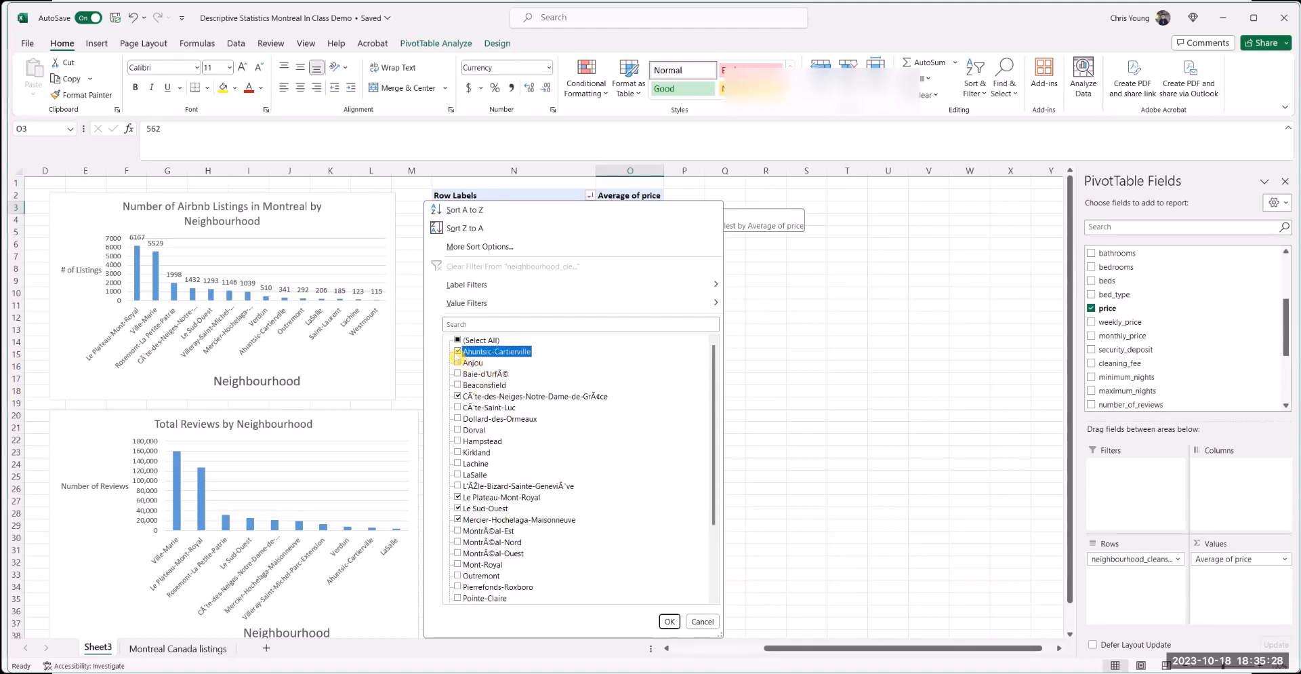
{"action": "left_click", "coordinate": [459, 576]}
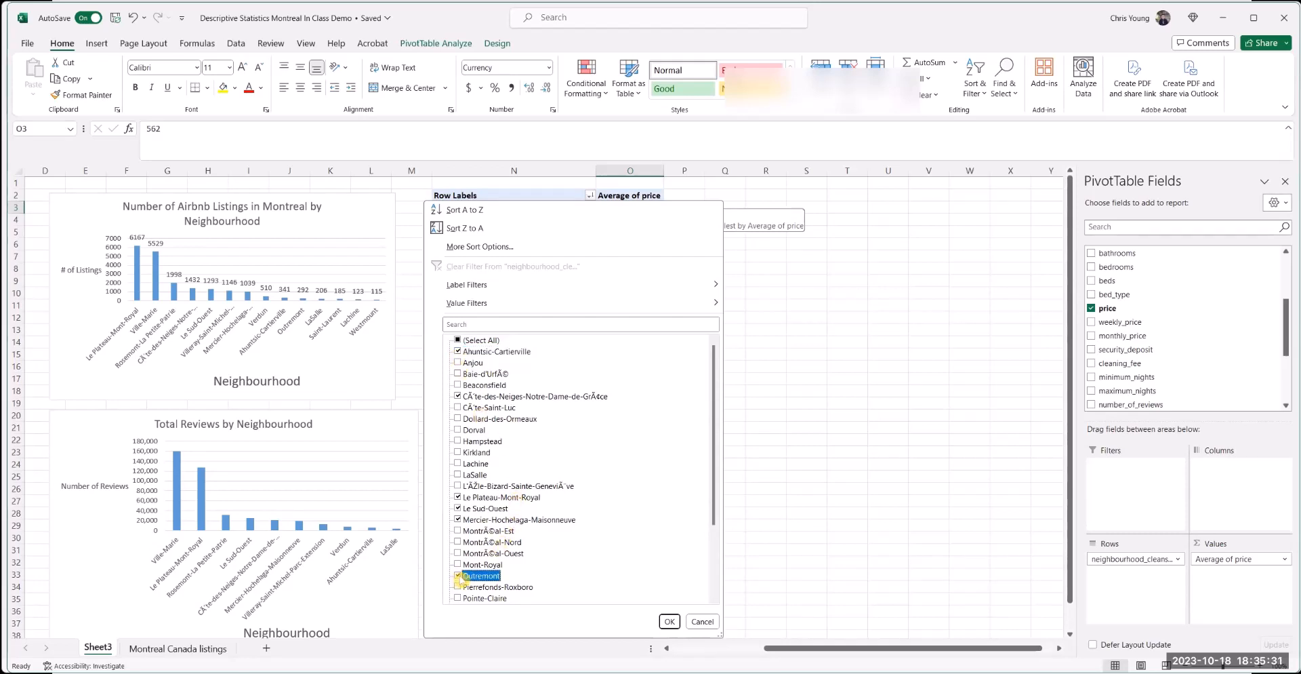
{"action": "left_click", "coordinate": [457, 475]}
{"action": "scroll", "coordinate": [461, 474], "scroll_direction": "down", "scroll_amount": 2}
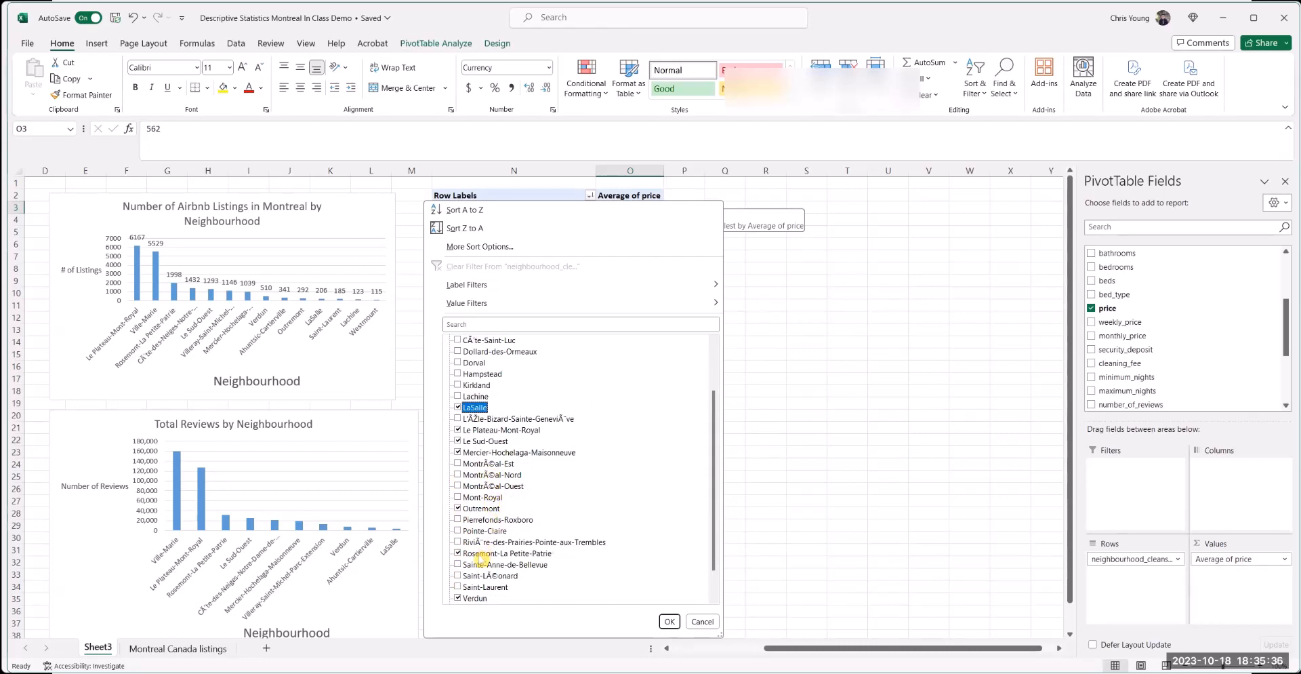
{"action": "scroll", "coordinate": [485, 563], "scroll_direction": "down", "scroll_amount": 1}
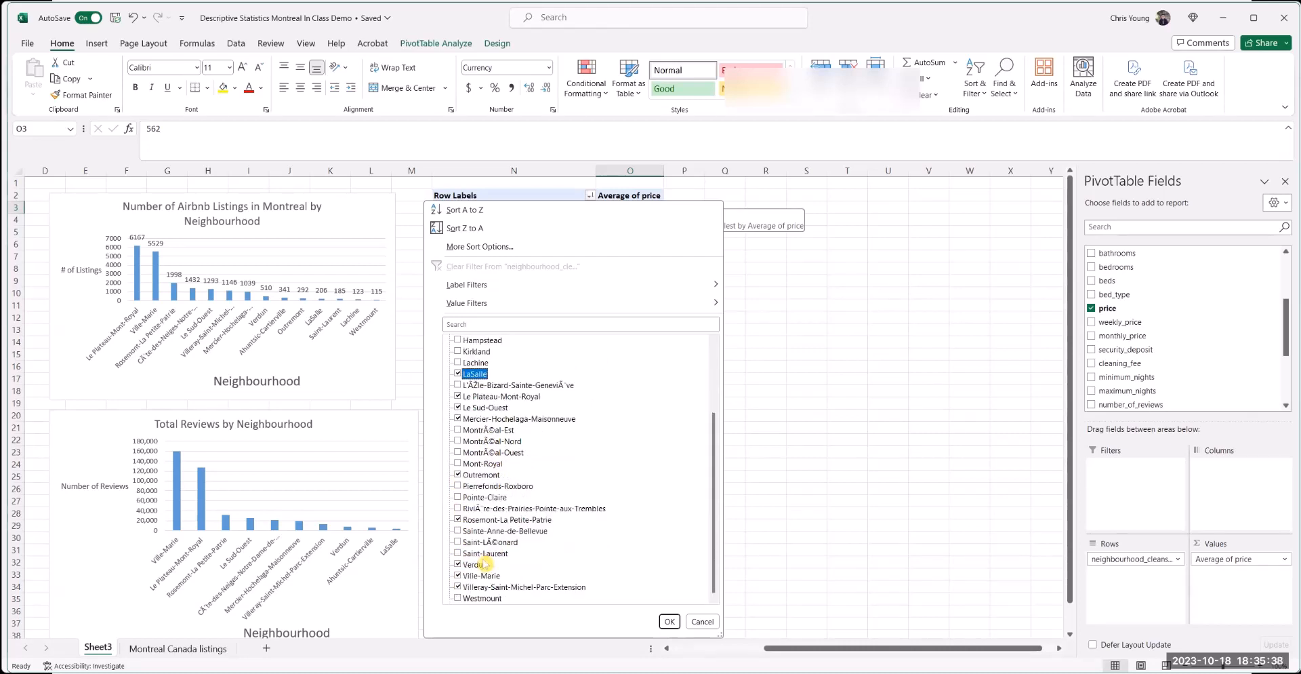
{"action": "left_click", "coordinate": [477, 553]}
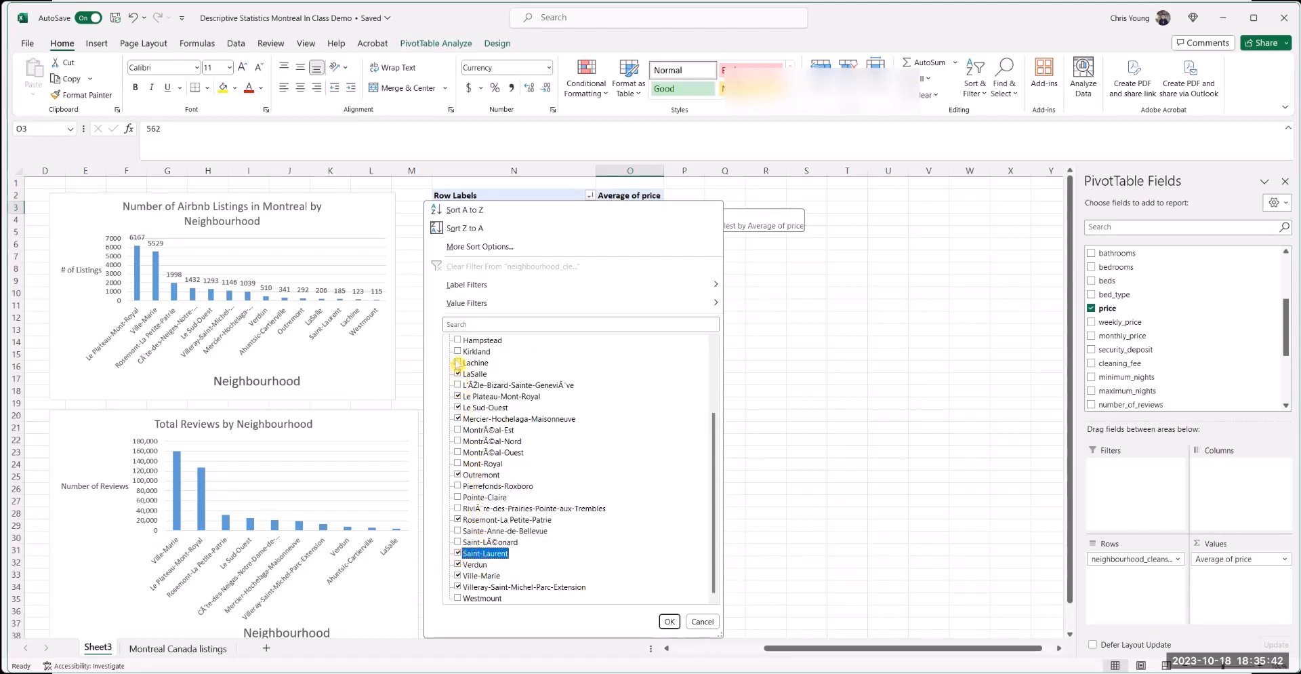
{"action": "left_click", "coordinate": [461, 362]}
{"action": "left_click", "coordinate": [459, 598]}
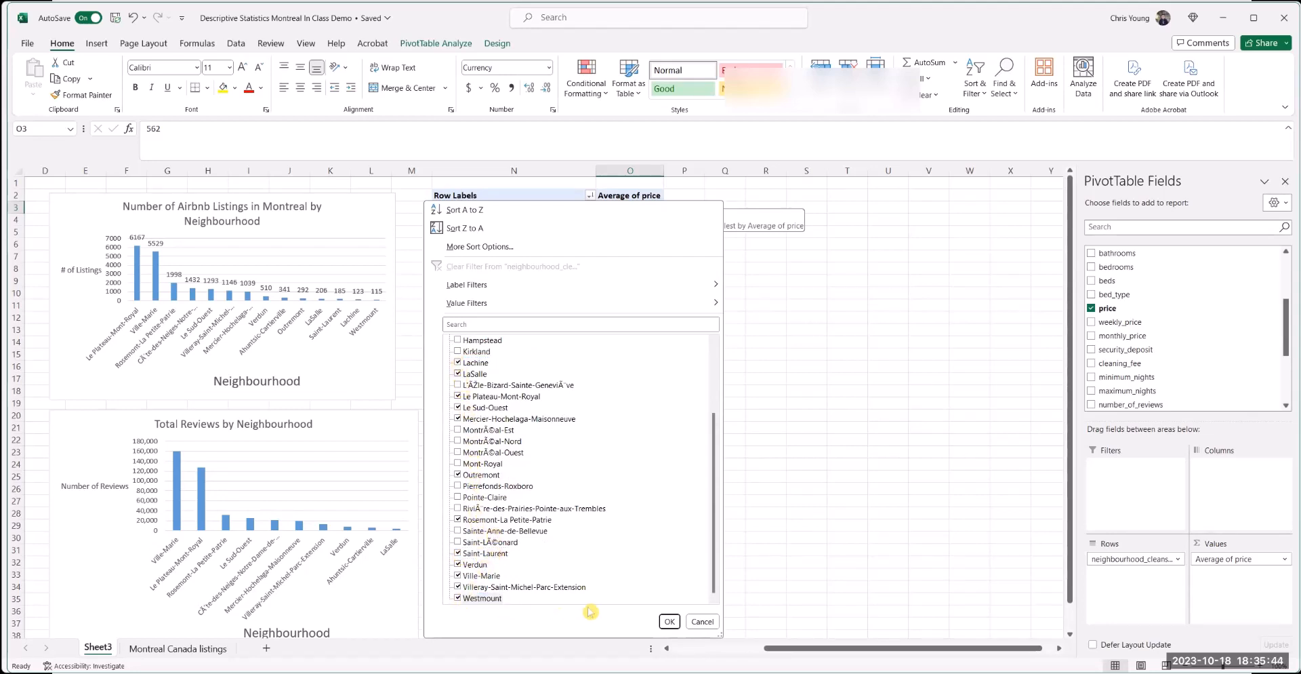
{"action": "left_click", "coordinate": [669, 622]}
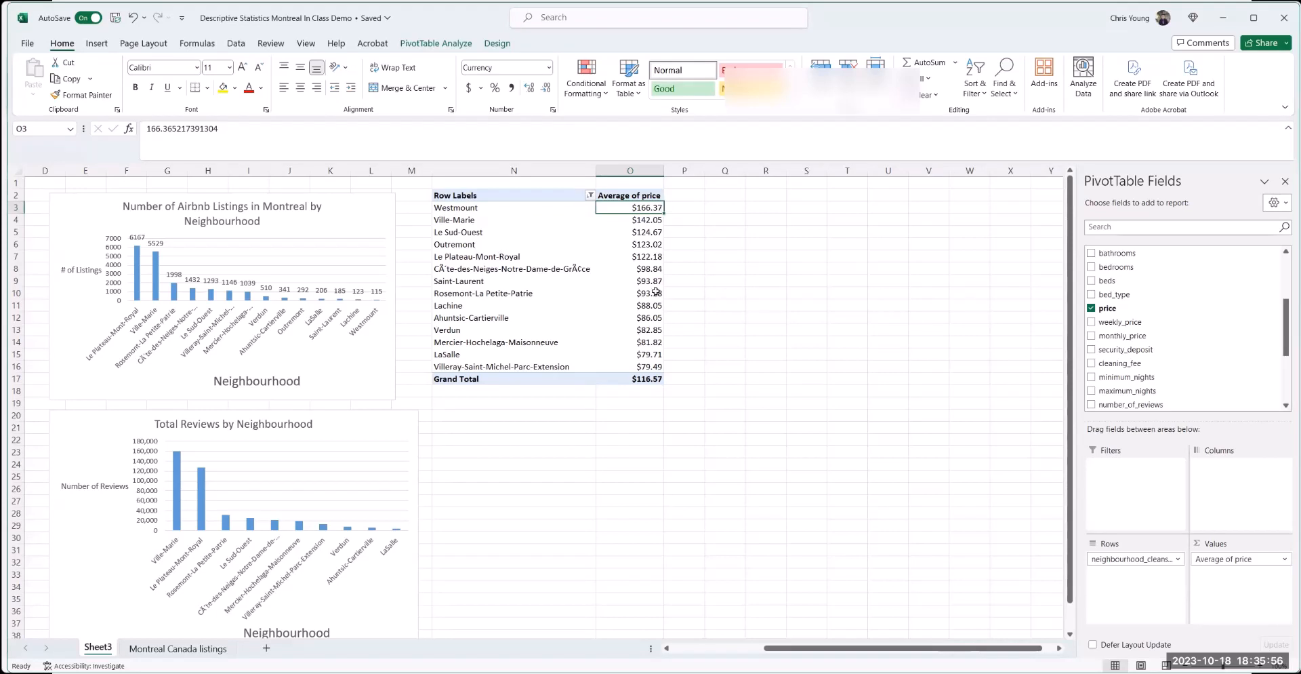
- Insert a Clustered Column PivotChart of the average prices beside its PivotTable and enlarge it to about 3.5 inches high by 5.34 inches wide
{"action": "mouse_move", "coordinate": [656, 291]}
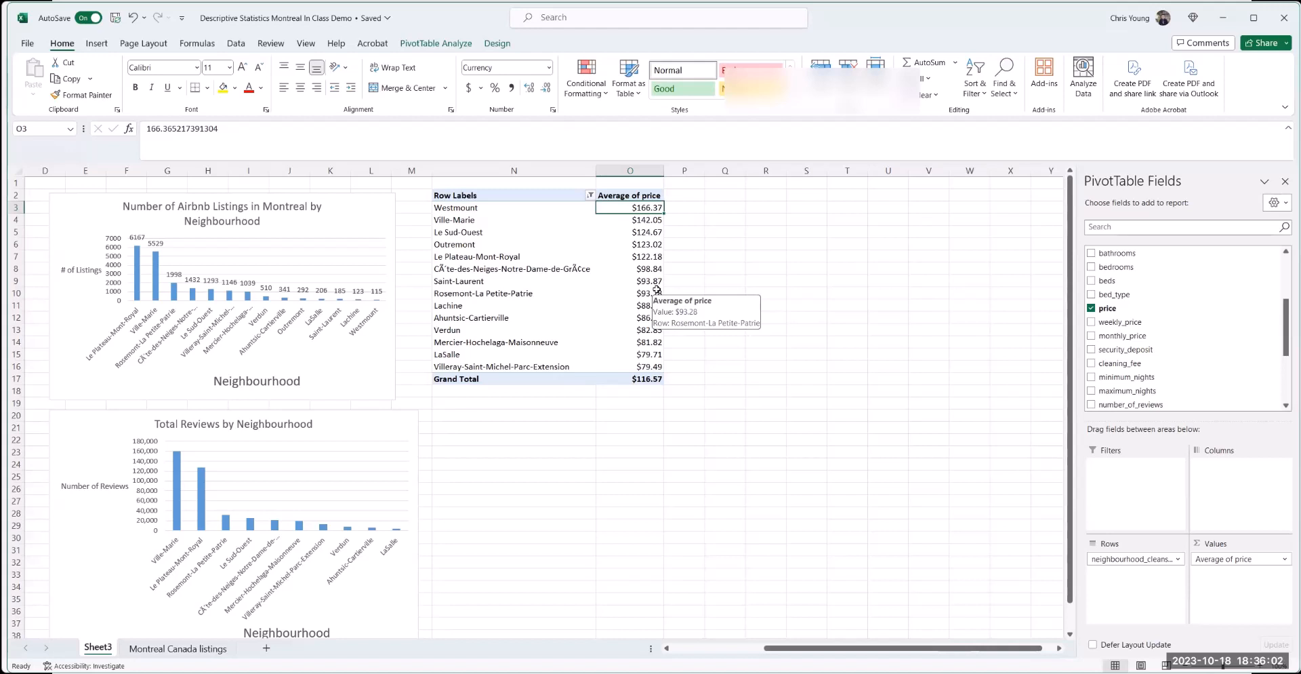
{"action": "left_click", "coordinate": [435, 42]}
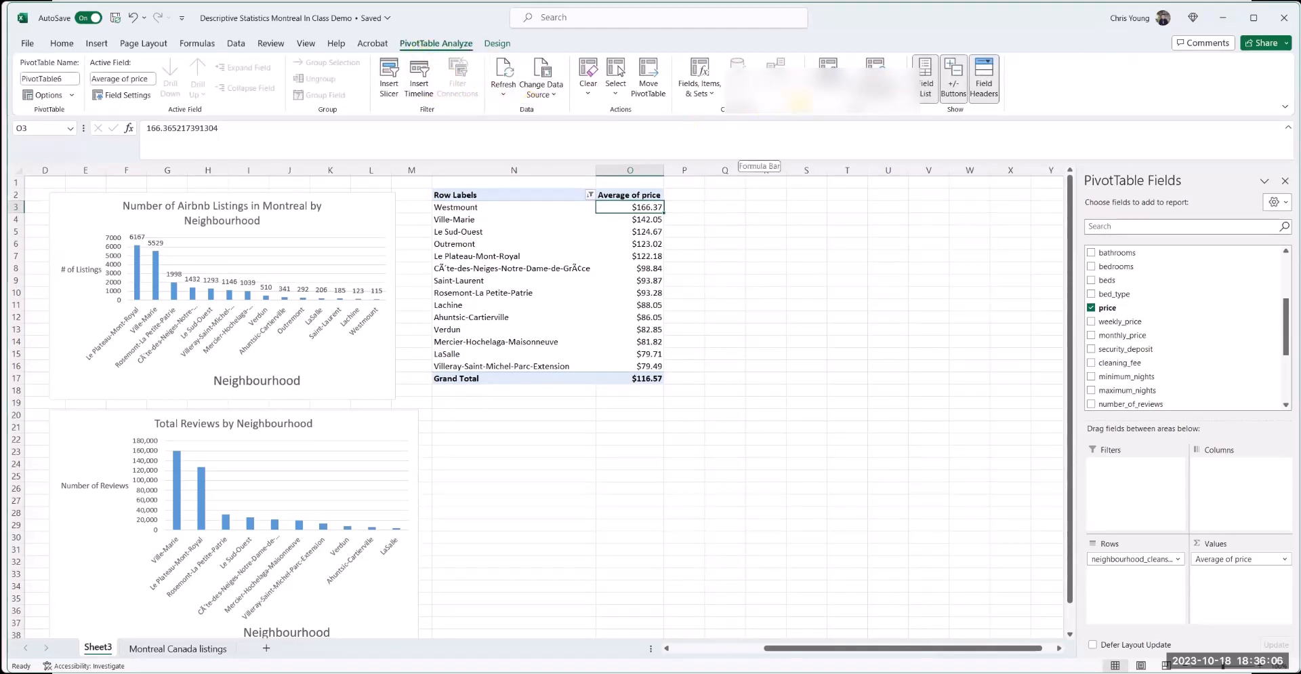
{"action": "left_click", "coordinate": [828, 78]}
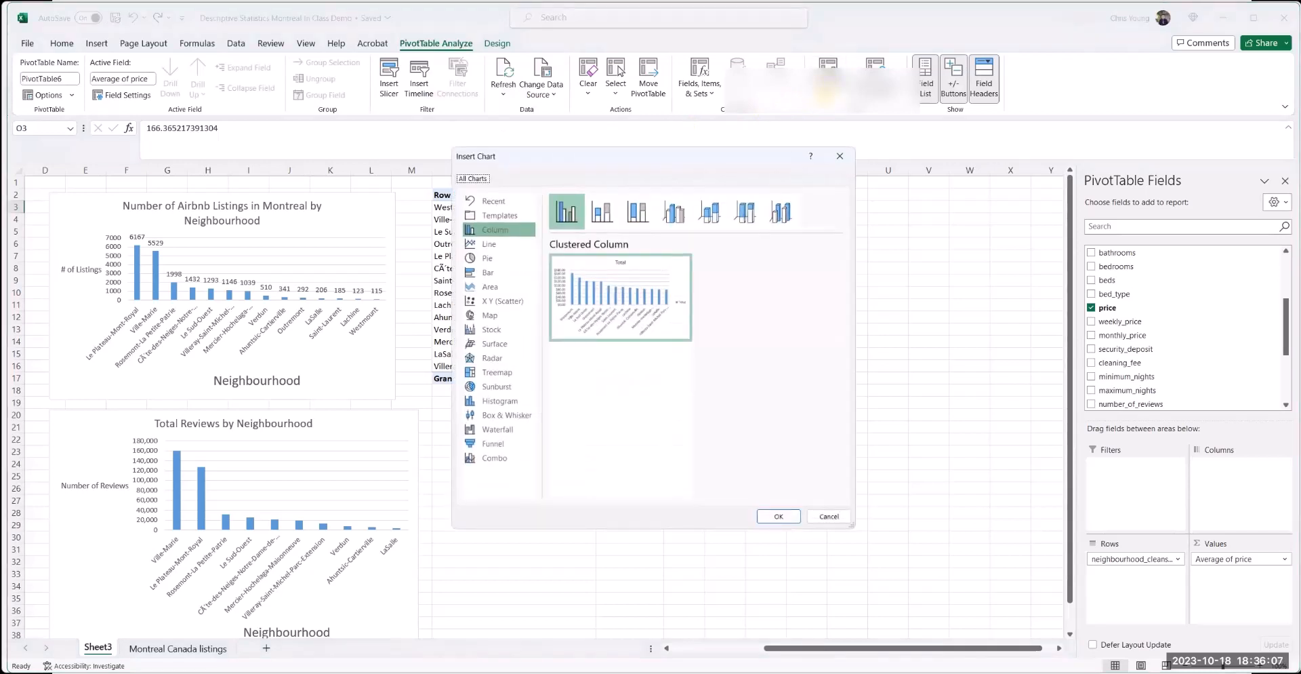
{"action": "left_click", "coordinate": [779, 516]}
{"action": "left_click_drag", "start_coordinate": [752, 299], "coordinate": [953, 198]}
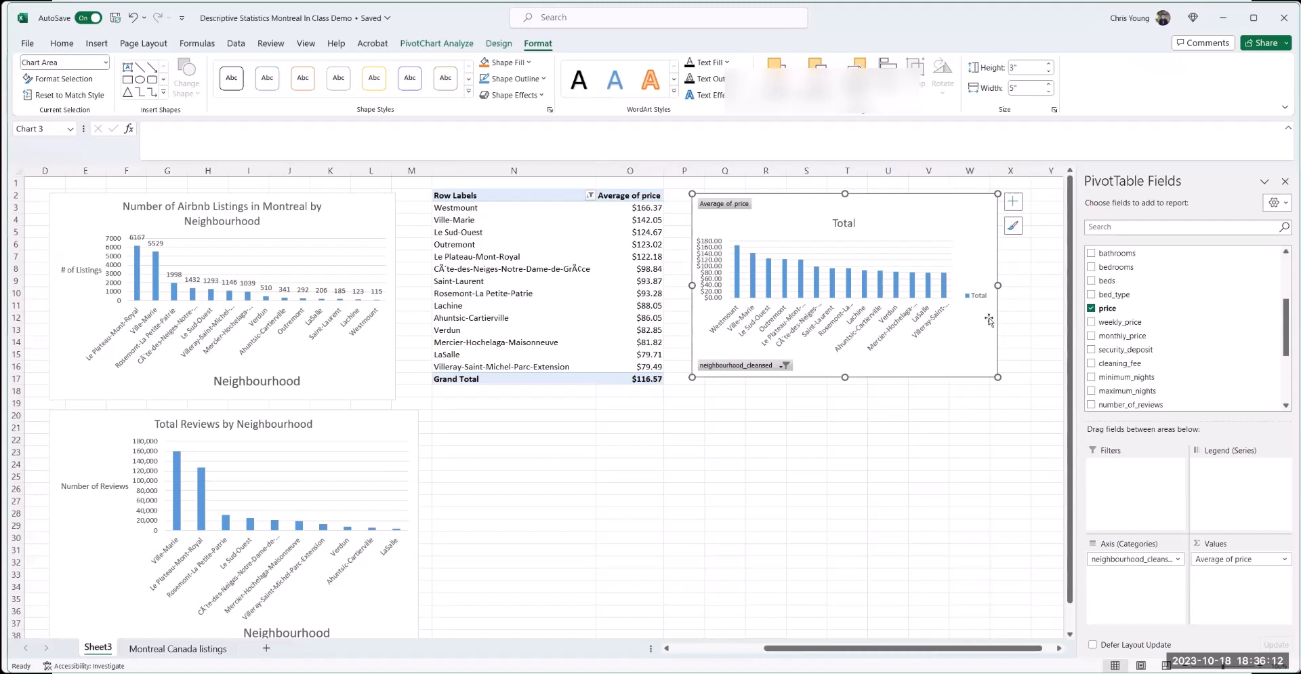
{"action": "left_click_drag", "start_coordinate": [998, 377], "coordinate": [1020, 408]}
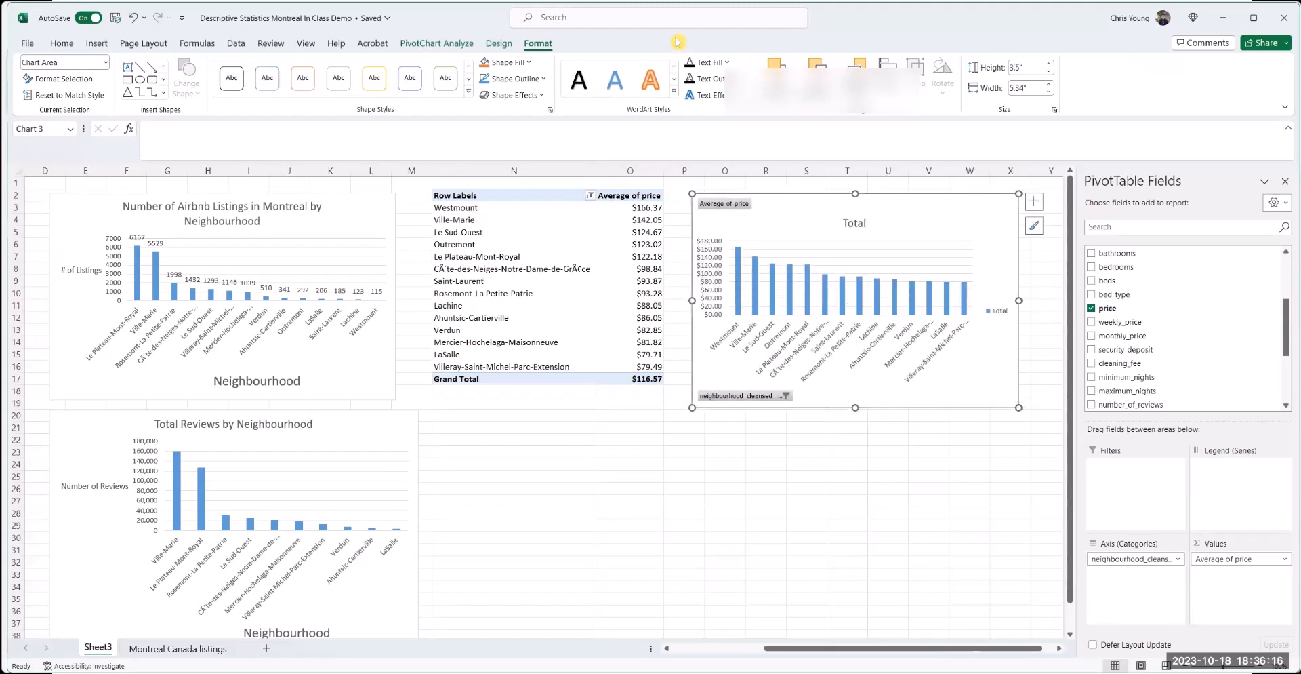
- Hide all field buttons on the average price PivotChart
{"action": "left_click", "coordinate": [437, 42]}
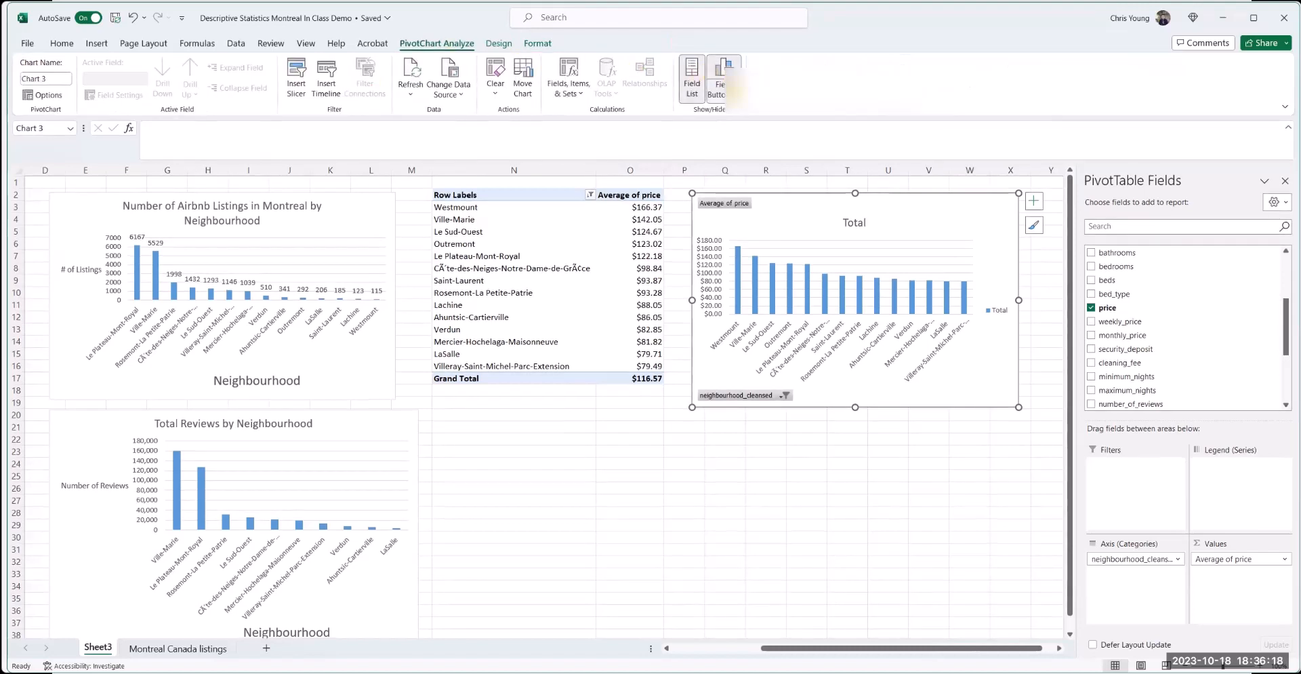
{"action": "left_click", "coordinate": [722, 76]}
{"action": "left_click", "coordinate": [748, 209]}
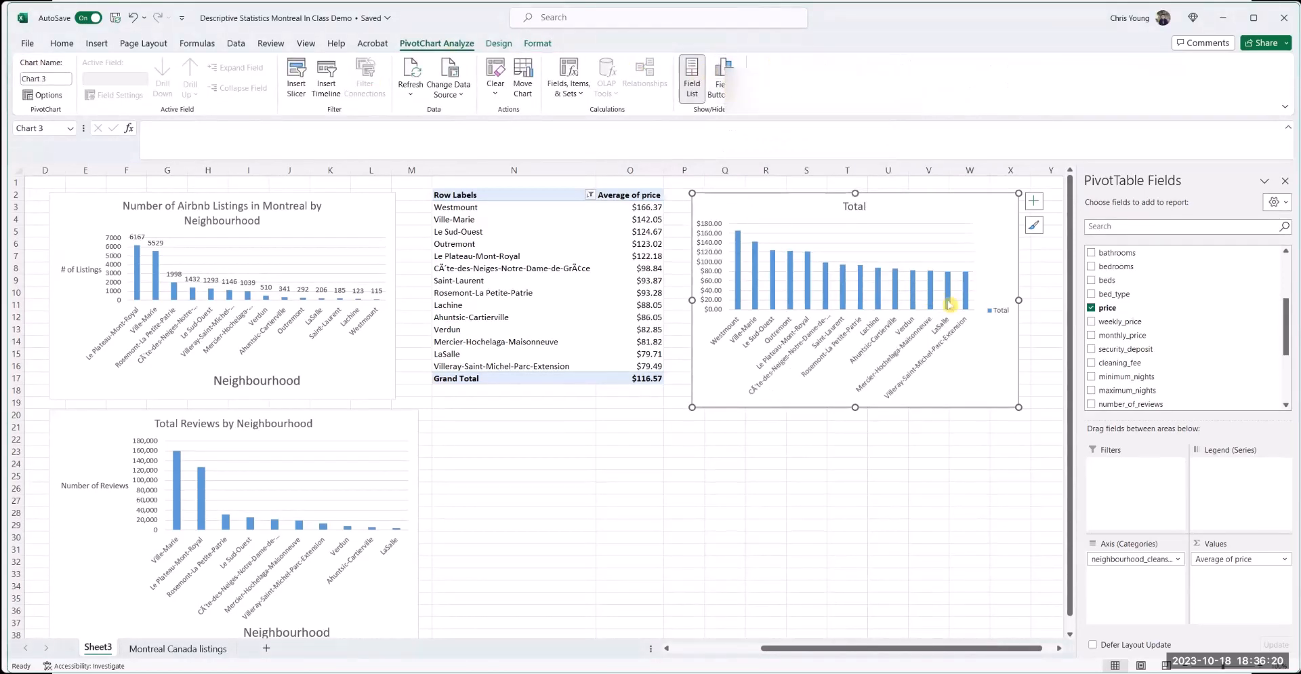
- Add axis titles and data labels to the average price PivotChart and remove its legend
{"action": "left_click", "coordinate": [1034, 203]}
{"action": "left_click", "coordinate": [1062, 242]}
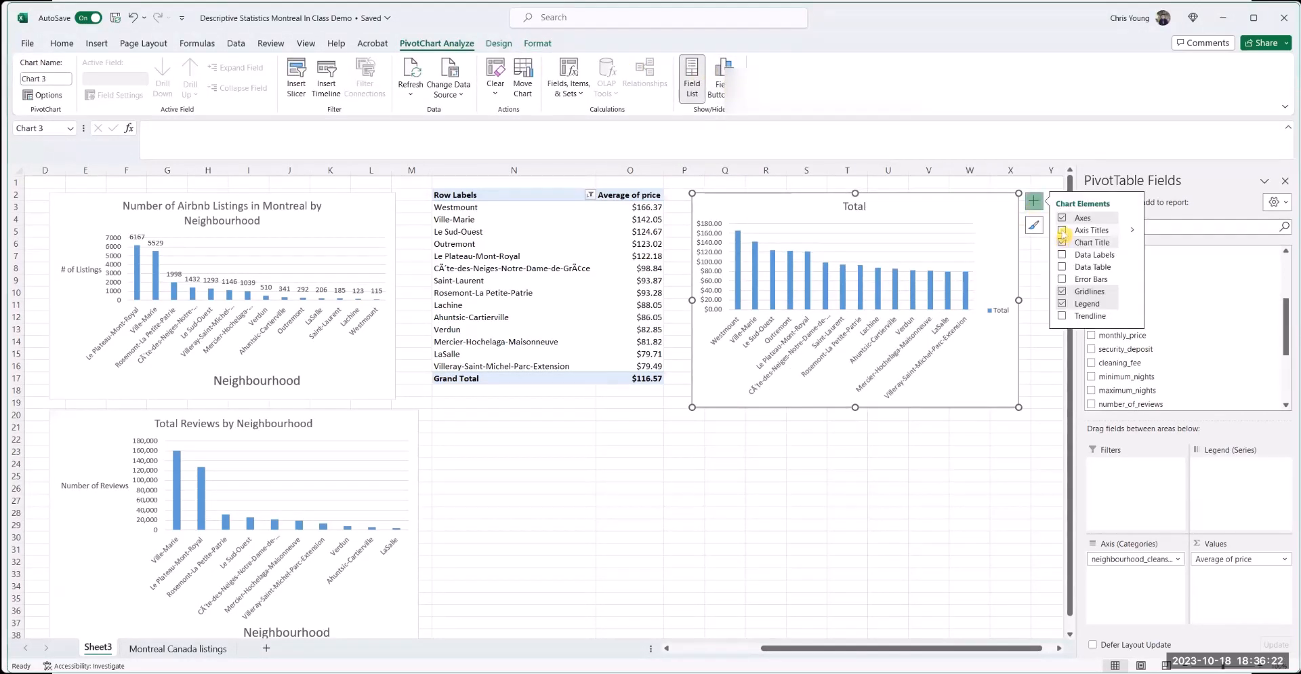
{"action": "left_click", "coordinate": [1063, 230]}
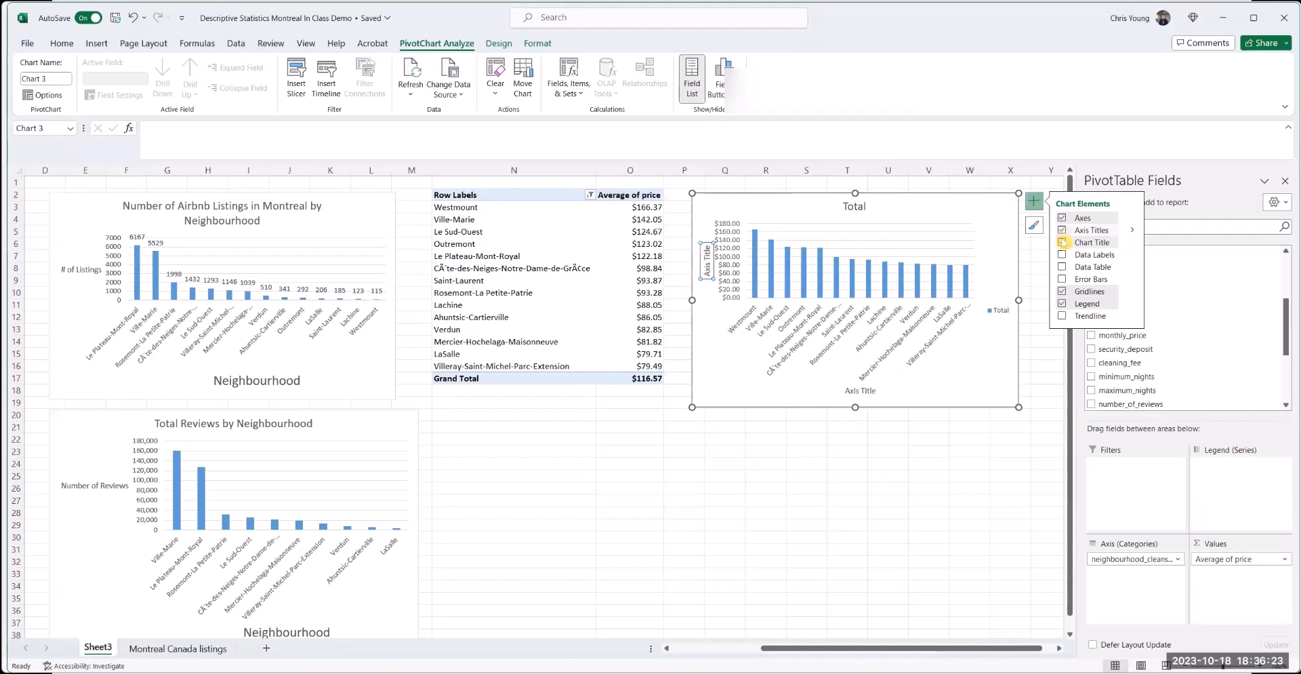
{"action": "left_click", "coordinate": [1062, 303]}
{"action": "left_click", "coordinate": [1062, 255]}
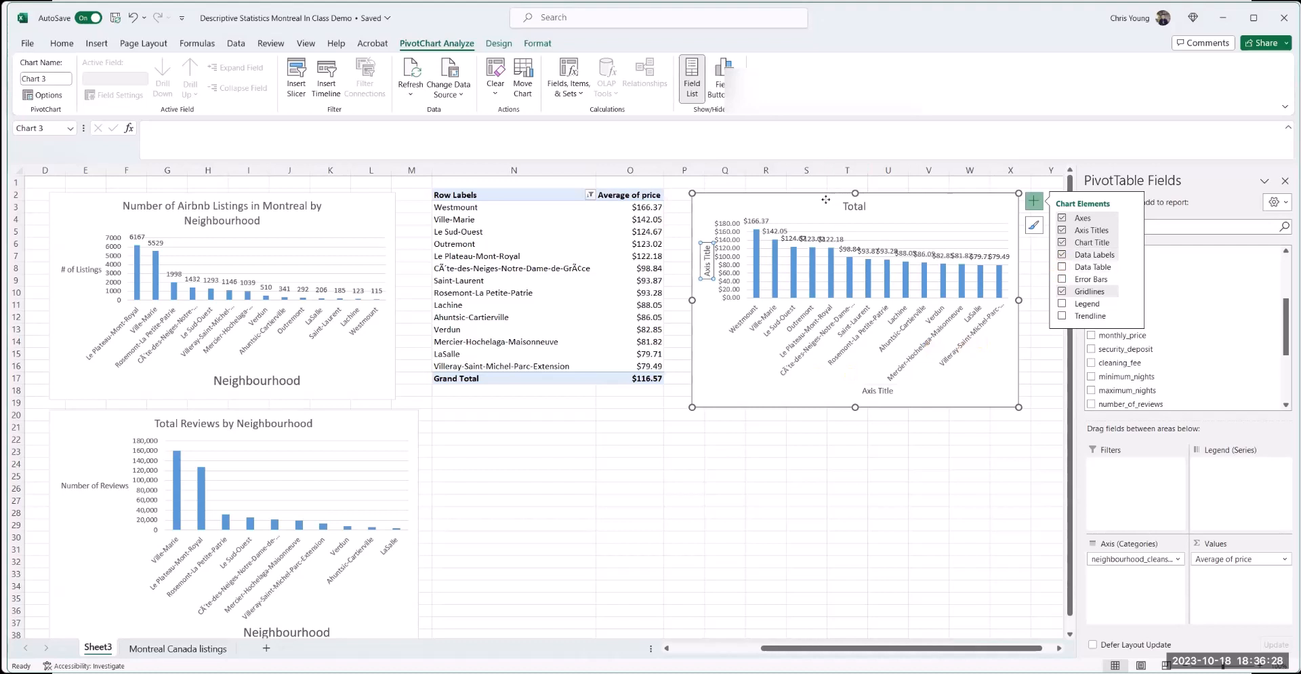
- Move the average price chart directly below its PivotTable and widen it to about column U so the data labels stop overlapping
{"action": "left_click_drag", "start_coordinate": [826, 200], "coordinate": [575, 405]}
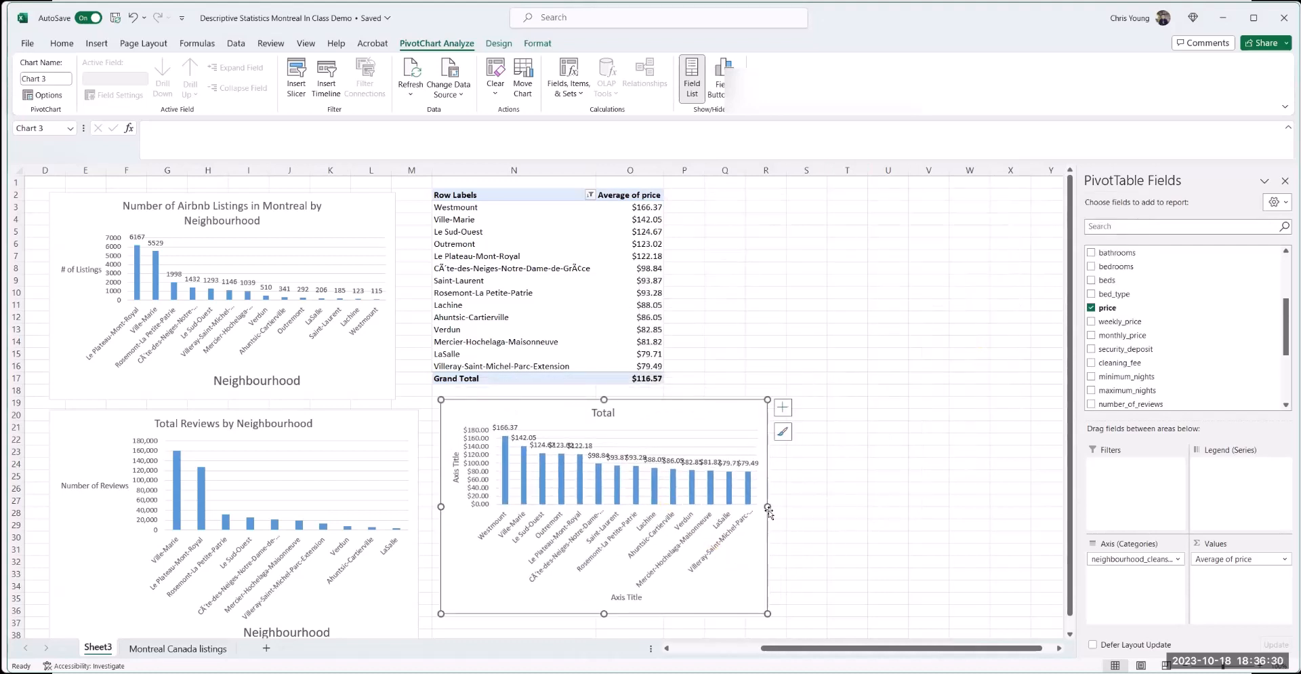
{"action": "left_click_drag", "start_coordinate": [768, 507], "coordinate": [926, 506]}
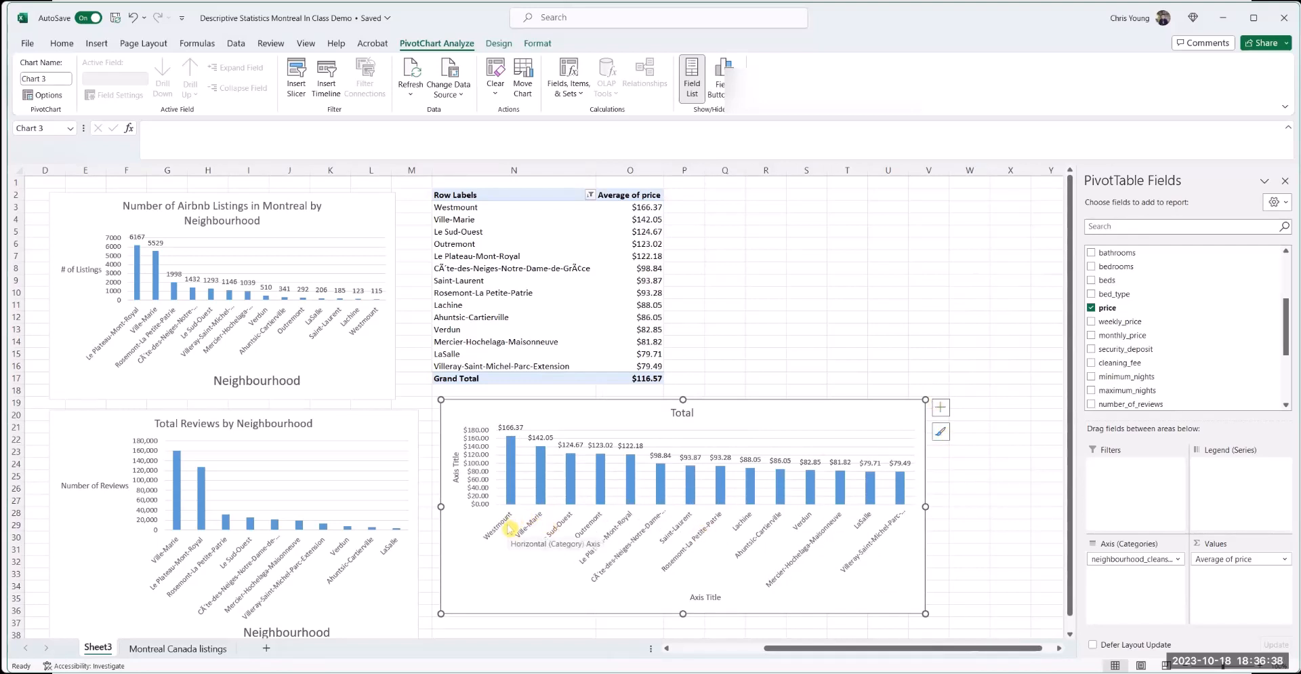
{"action": "mouse_move", "coordinate": [510, 504]}
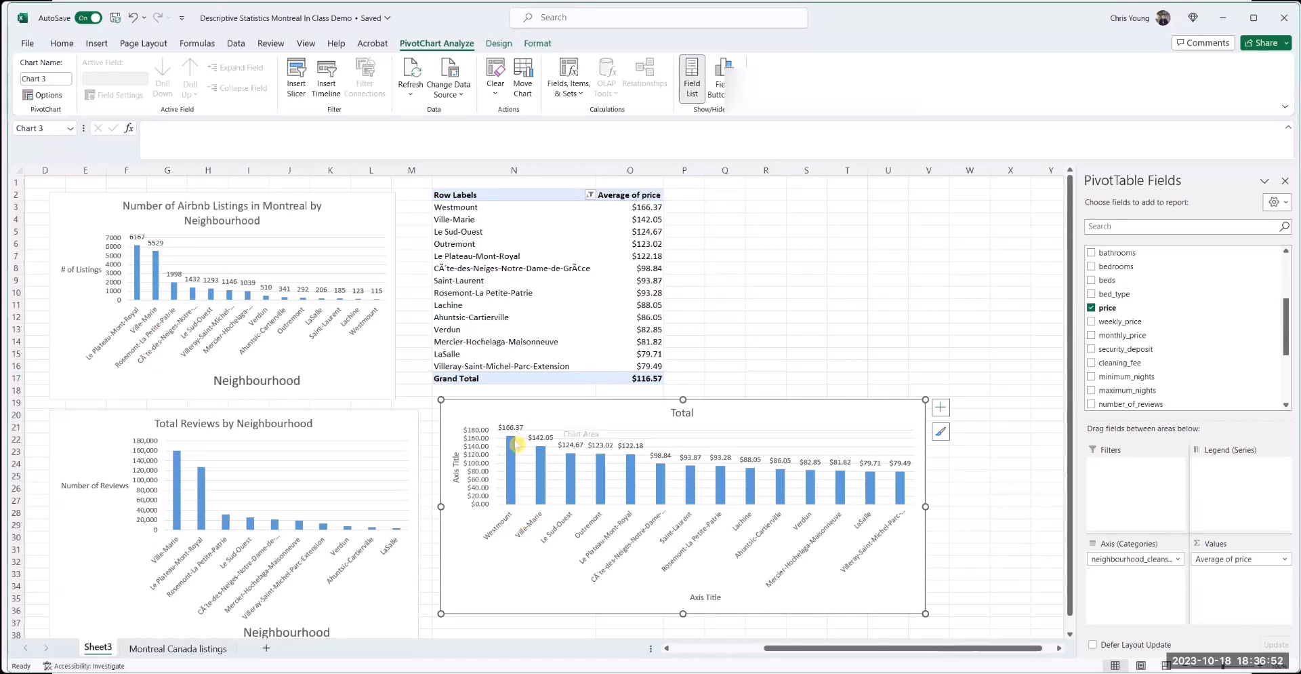
{"action": "mouse_move", "coordinate": [518, 465]}
{"action": "left_click", "coordinate": [544, 463]}
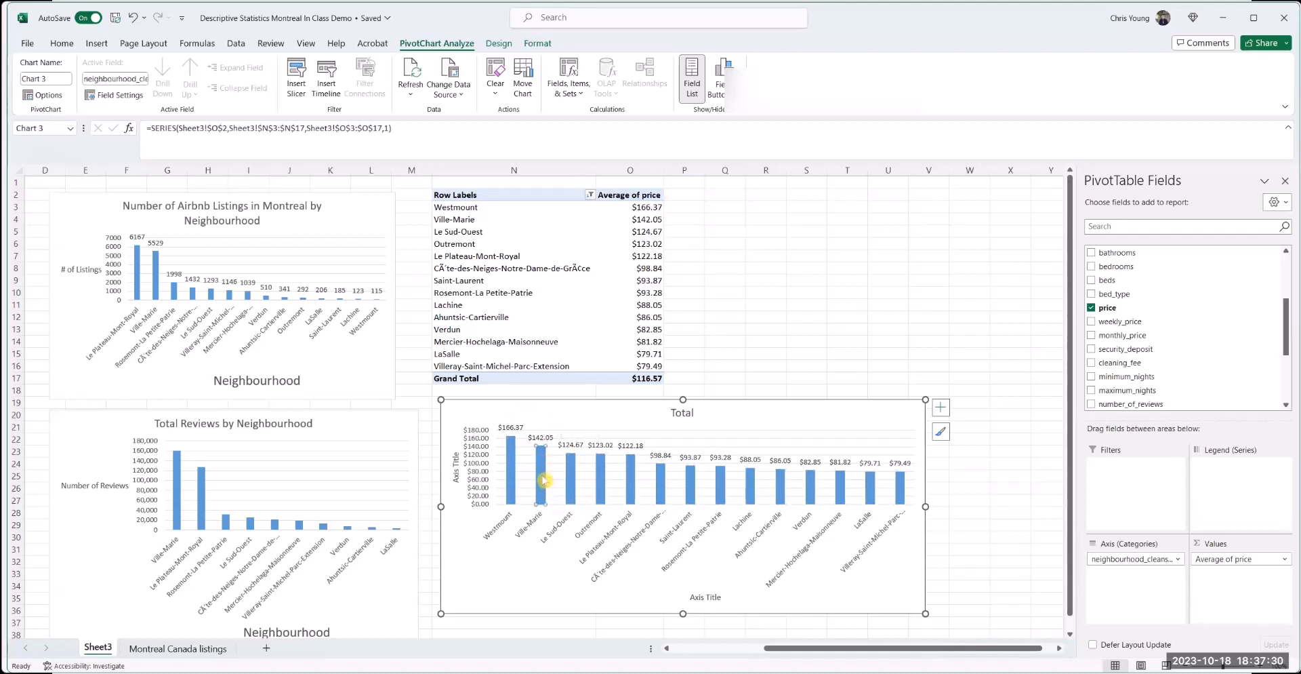
- Give only the Ville-Marie column in the average price chart a solid orange fill
{"action": "right_click", "coordinate": [542, 476]}
{"action": "left_click", "coordinate": [597, 671]}
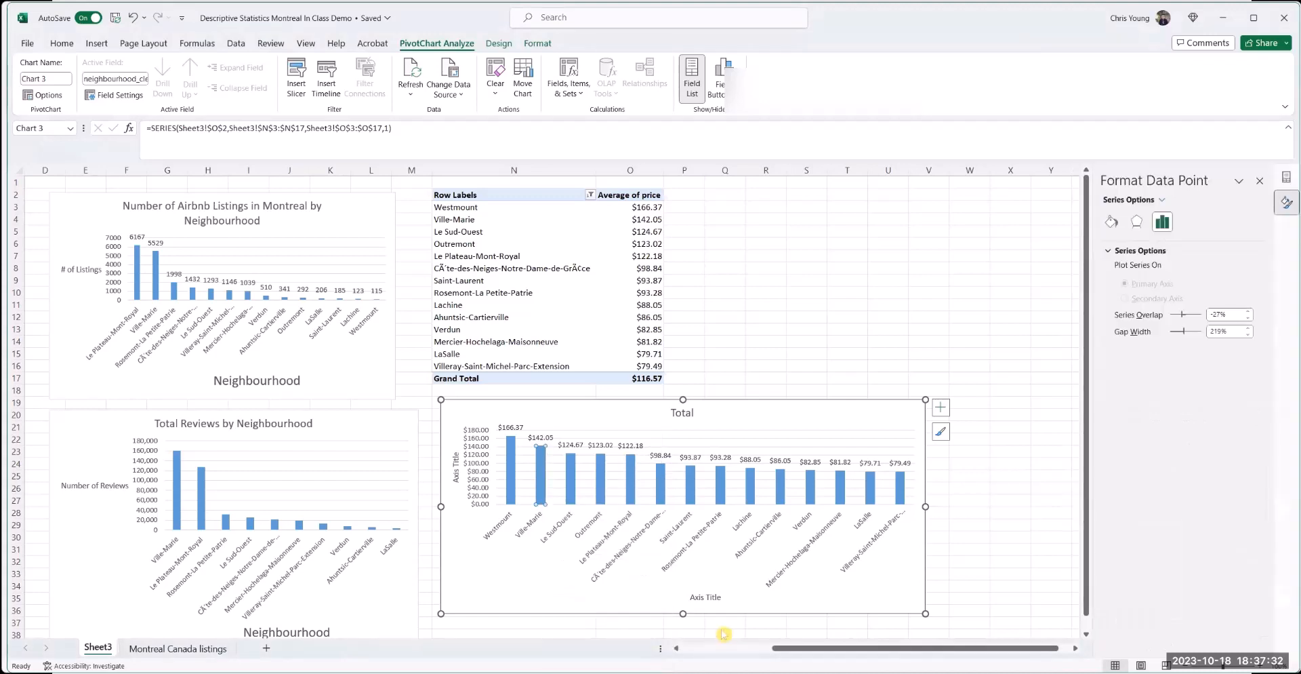
{"action": "left_click", "coordinate": [1113, 223]}
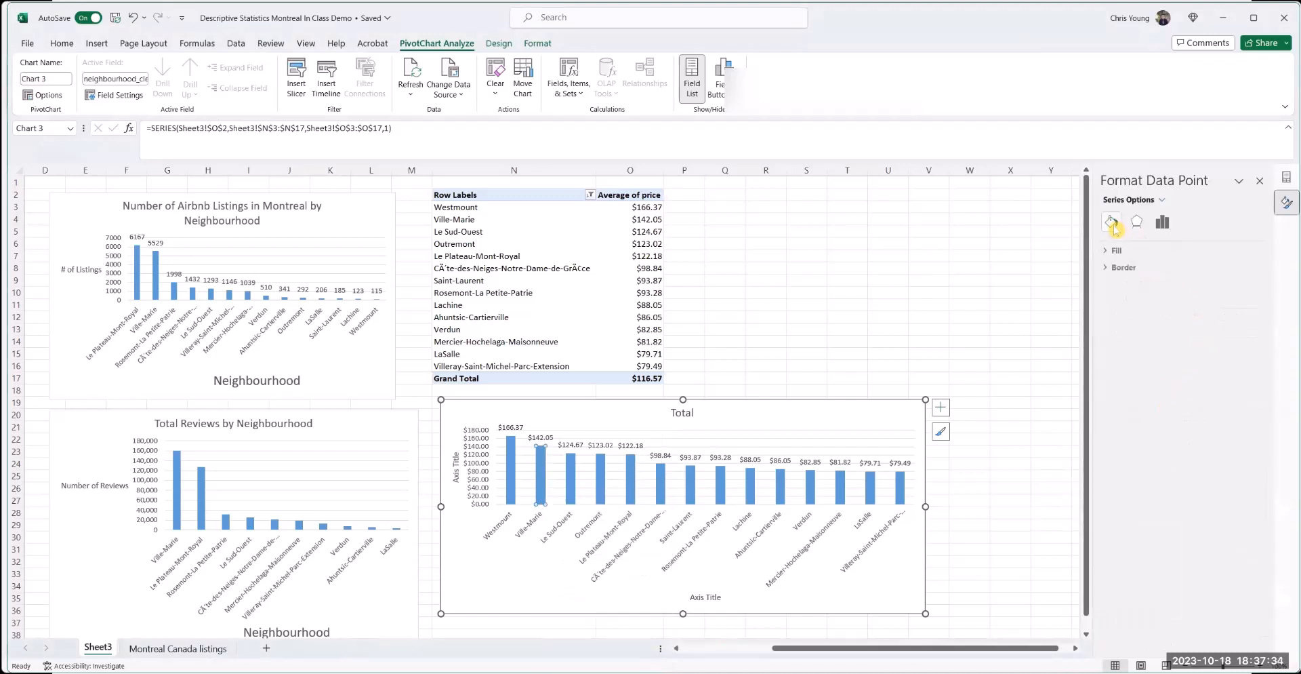
{"action": "left_click", "coordinate": [1110, 251]}
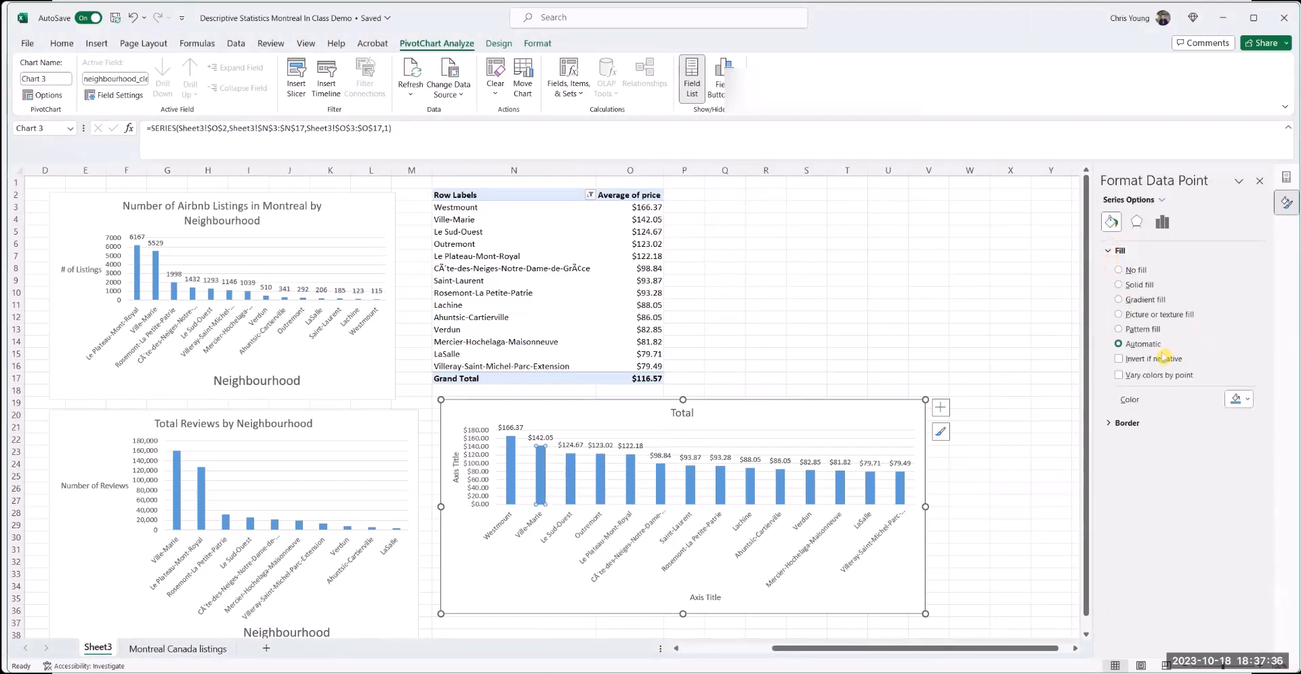
{"action": "left_click", "coordinate": [1251, 404]}
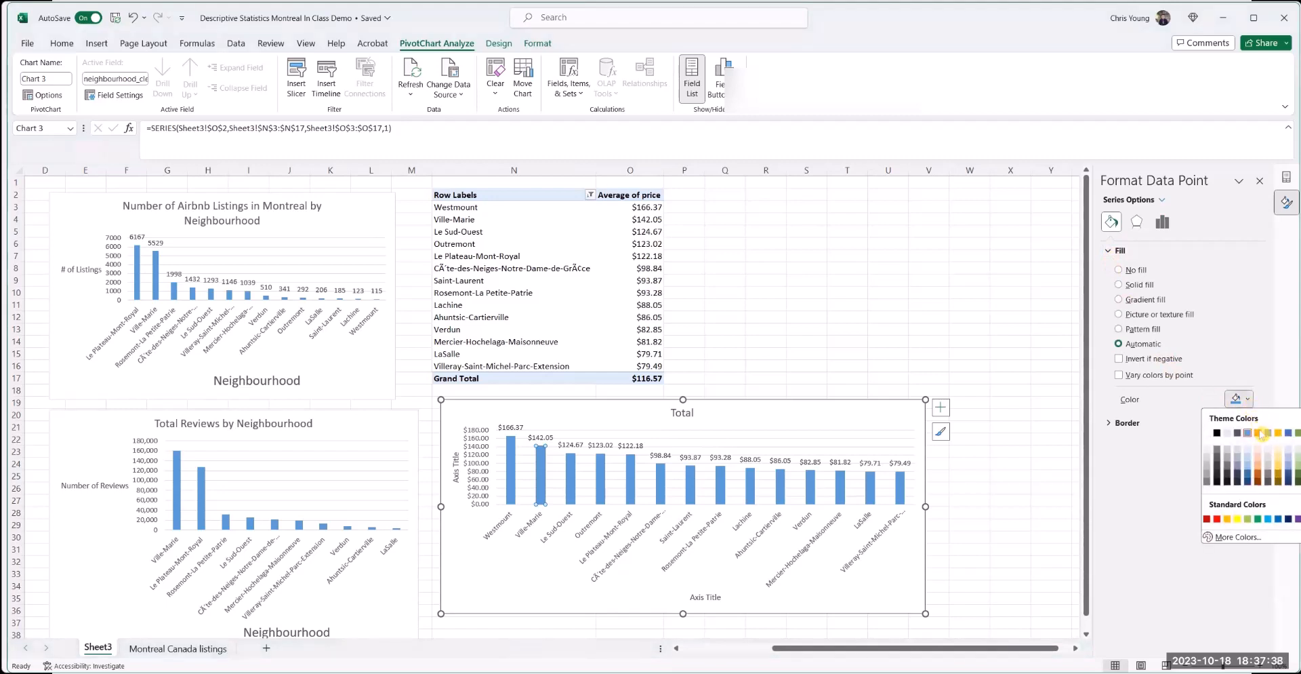
{"action": "left_click", "coordinate": [1255, 431]}
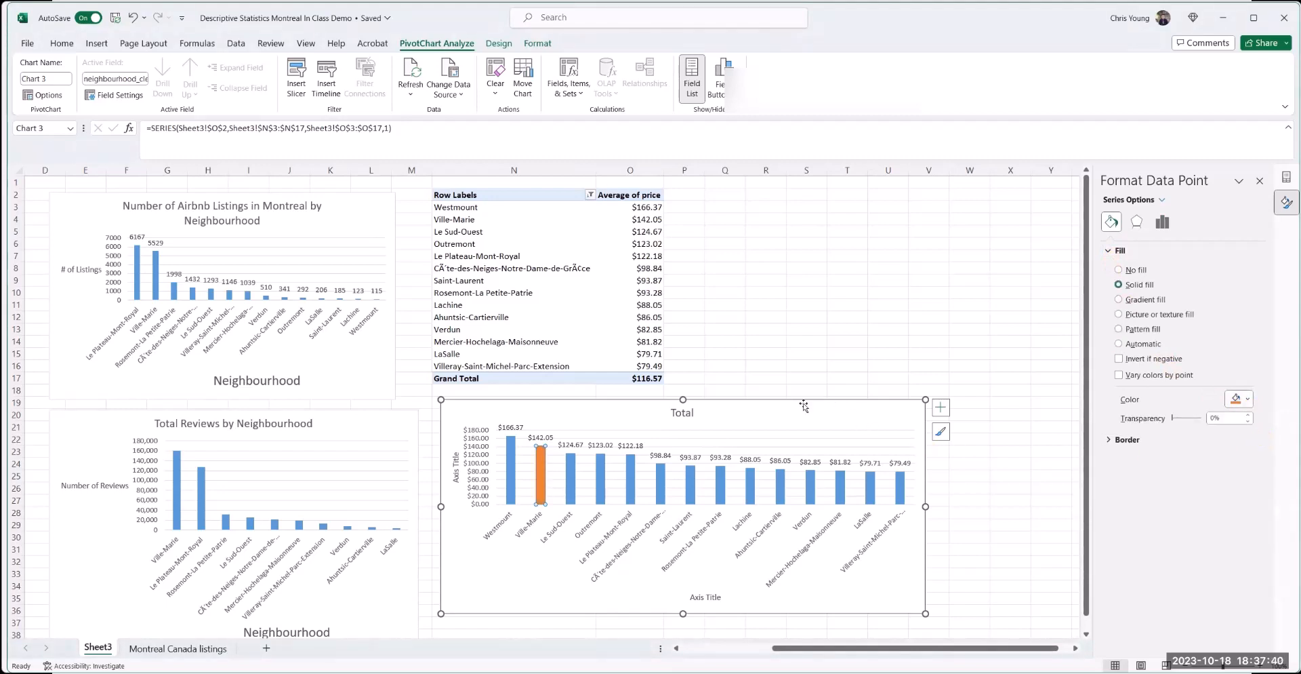
- Set the average price chart's horizontal axis title to "Neighbourhood"
{"action": "left_click", "coordinate": [684, 411]}
{"action": "left_click", "coordinate": [701, 597]}
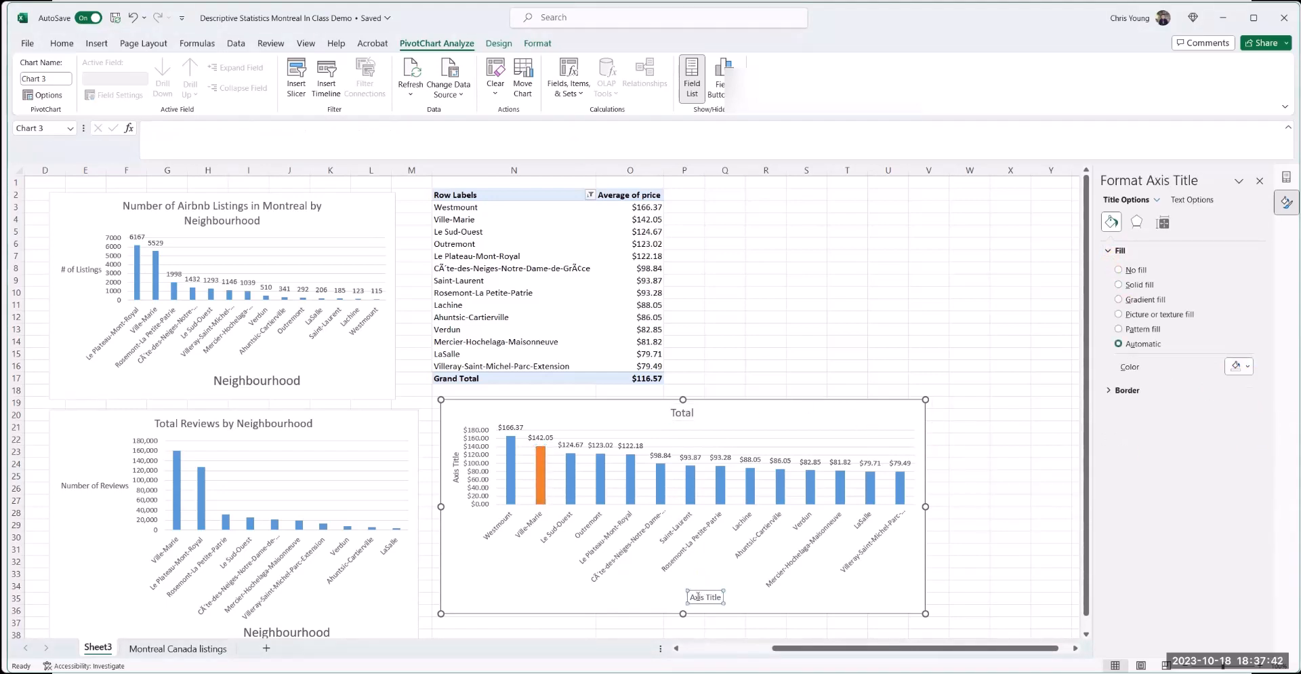
{"action": "double_click", "coordinate": [700, 597]}
{"action": "triple_click", "coordinate": [701, 597]}
{"action": "type", "text": "Neighbourhood"}
- Replace the average price chart's vertical axis title with "Price"
{"action": "left_click", "coordinate": [455, 461]}
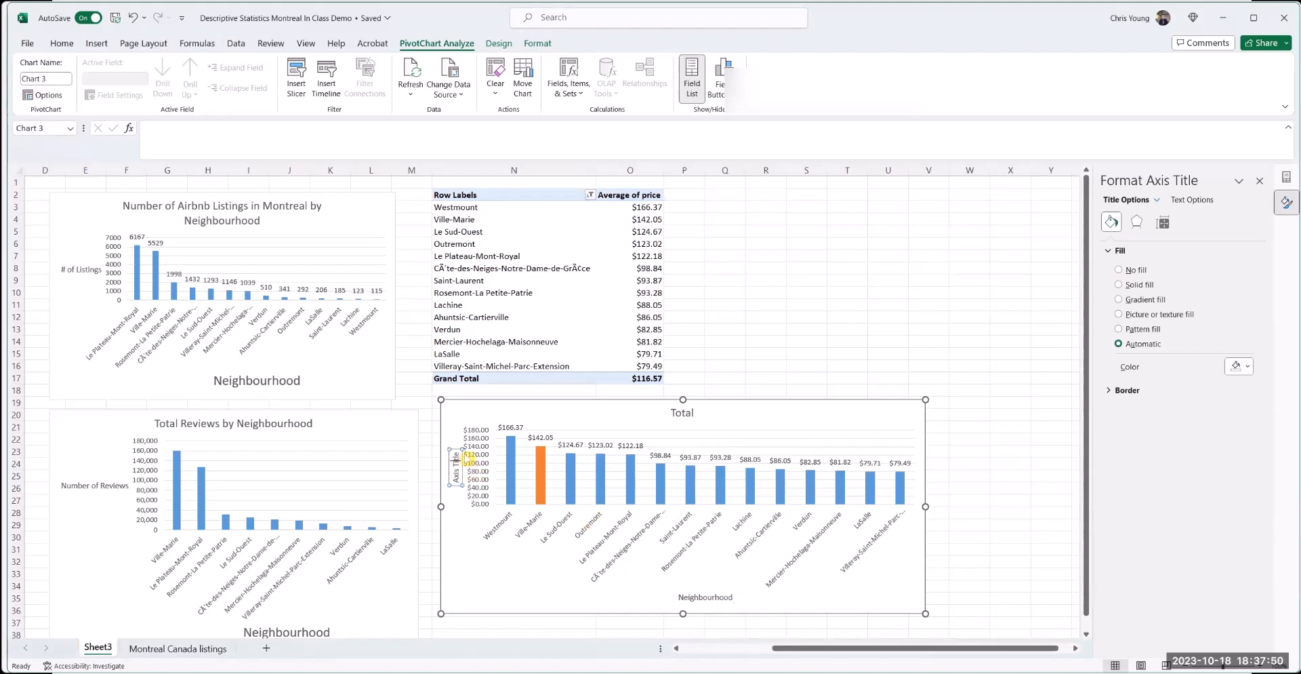
{"action": "key", "text": "BackSpace"}
{"action": "key", "text": "BackSpace"}
{"action": "key", "text": "BackSpace"}
{"action": "key", "text": "BackSpace"}
{"action": "key", "text": "BackSpace"}
{"action": "key", "text": "BackSpace"}
{"action": "key", "text": "BackSpace"}
{"action": "key", "text": "BackSpace"}
{"action": "key", "text": "BackSpace"}
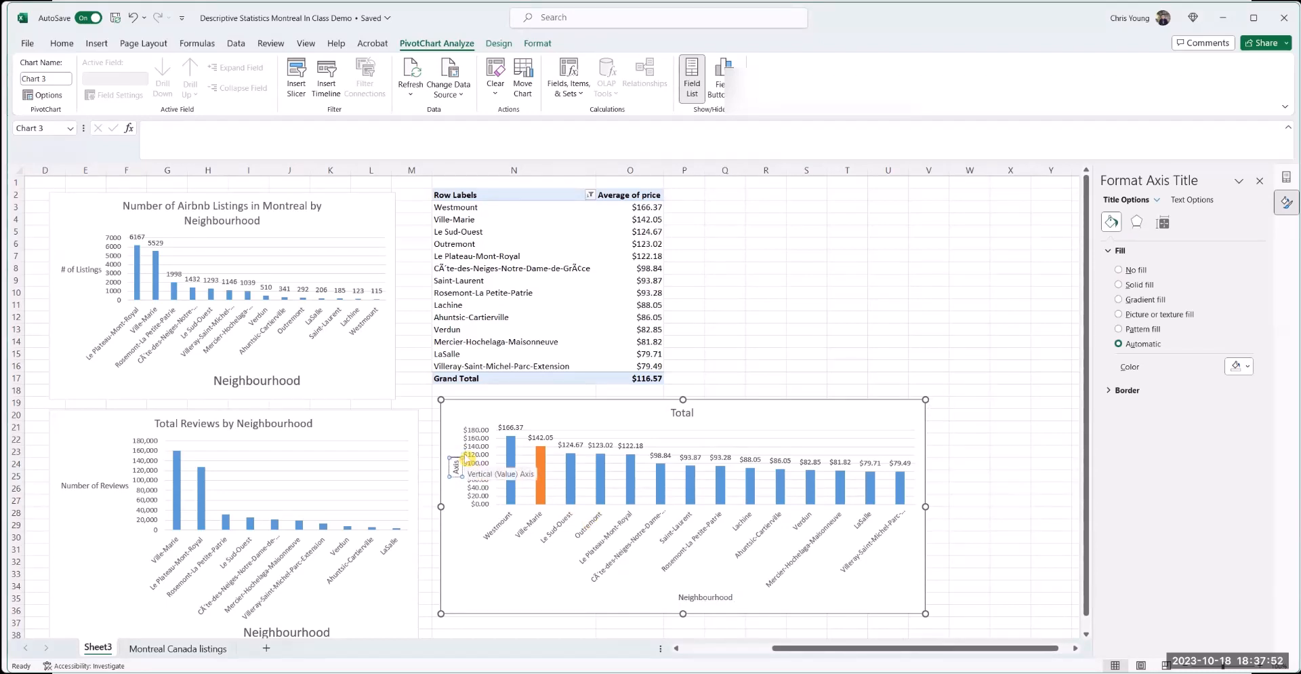
{"action": "key", "text": "BackSpace"}
{"action": "type", "text": "Price"}
- Set the font size of the average price chart's Neighbourhood axis title to 16
{"action": "left_click", "coordinate": [688, 601]}
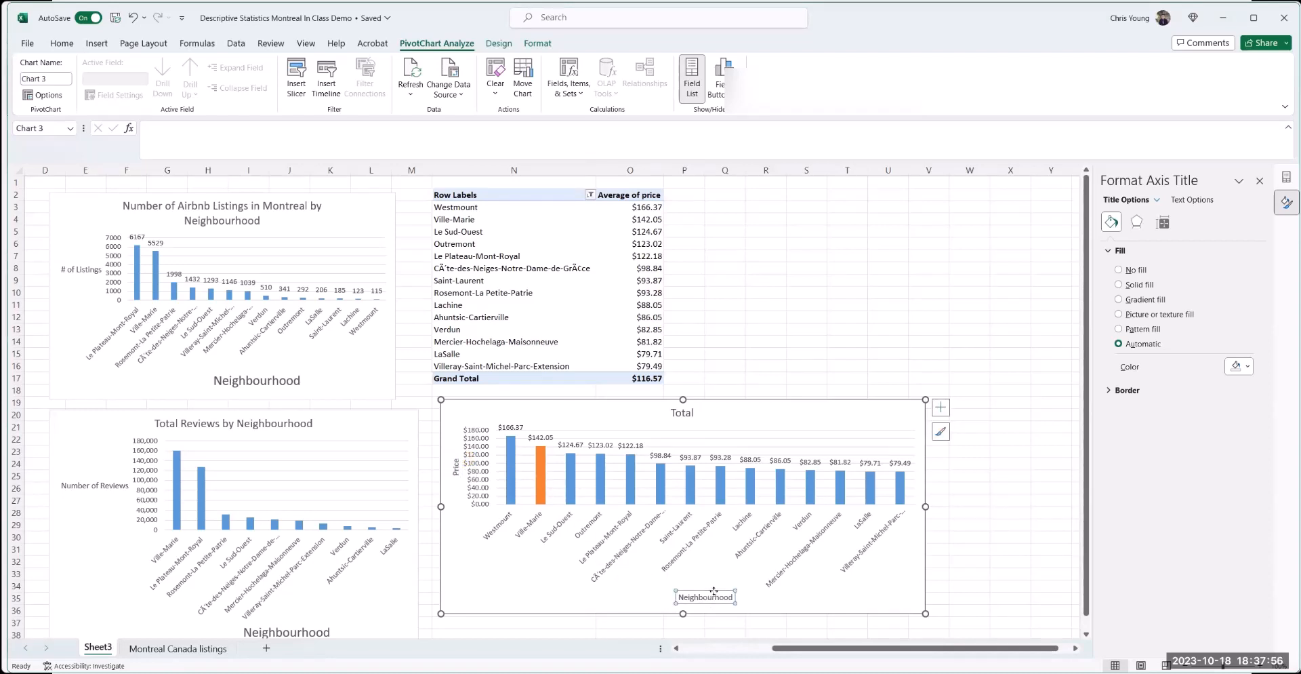
{"action": "left_click", "coordinate": [61, 43]}
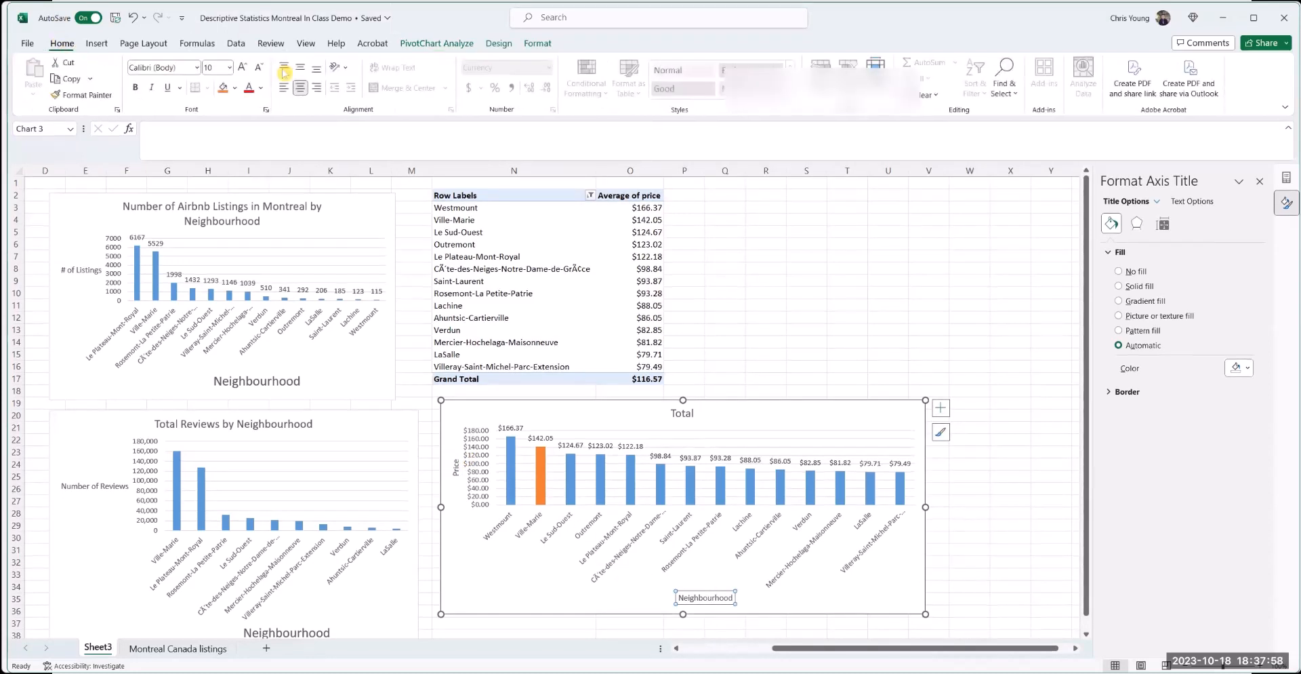
{"action": "left_click", "coordinate": [221, 66]}
{"action": "type", "text": "16"}
{"action": "key", "text": "Return"}
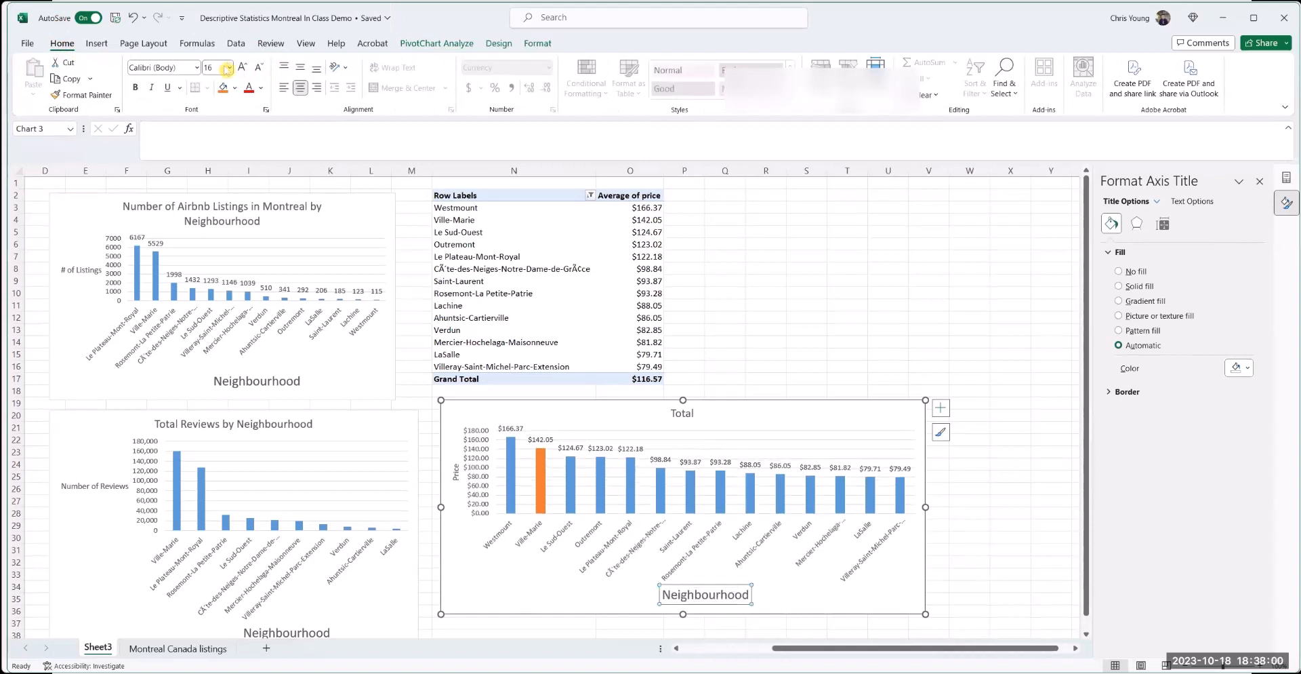
- Change the average price chart's title to "Average Nightly Price for Top Neighbourhoods"
{"action": "left_click", "coordinate": [680, 412]}
{"action": "double_click", "coordinate": [683, 414]}
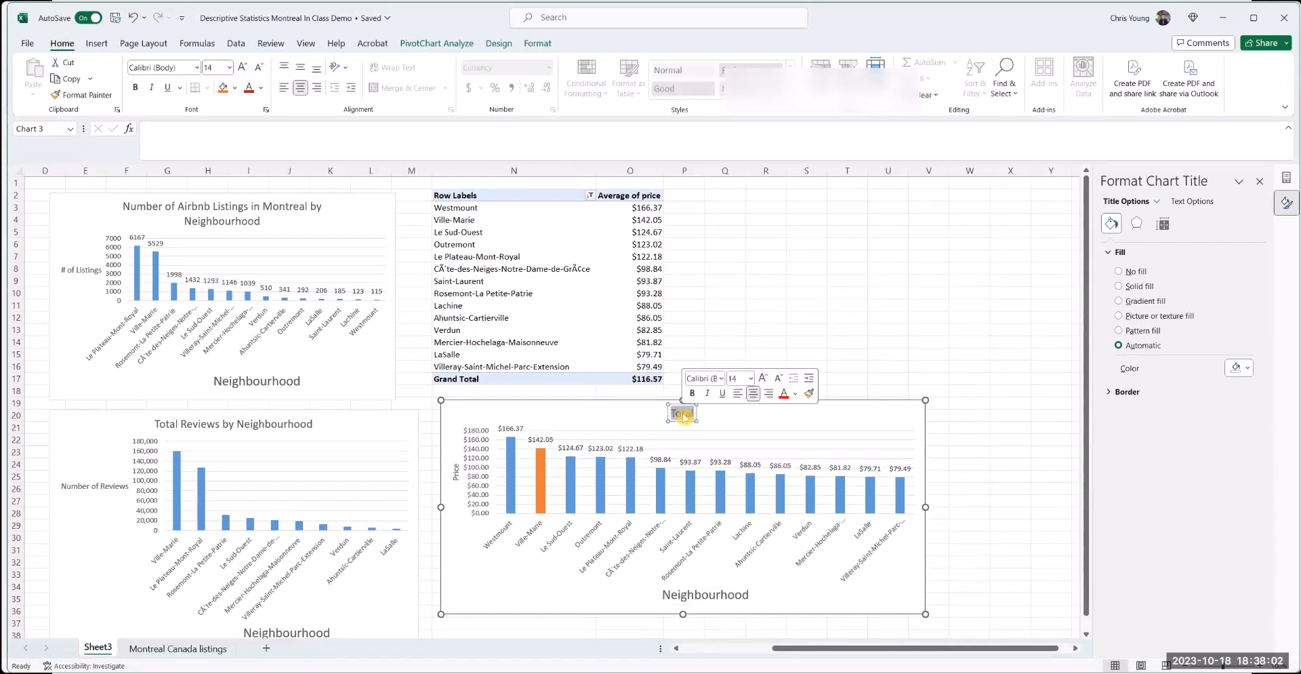
{"action": "type", "text": "Average"}
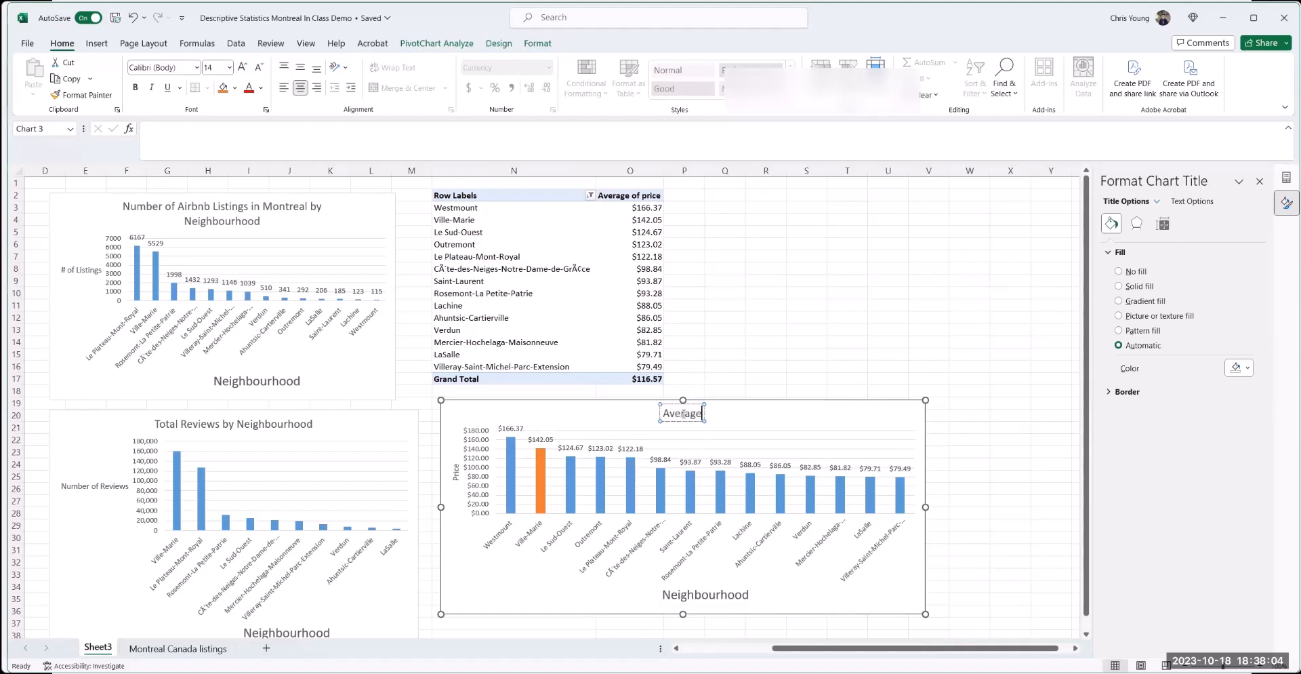
{"action": "type", "text": " Nightly Pric"}
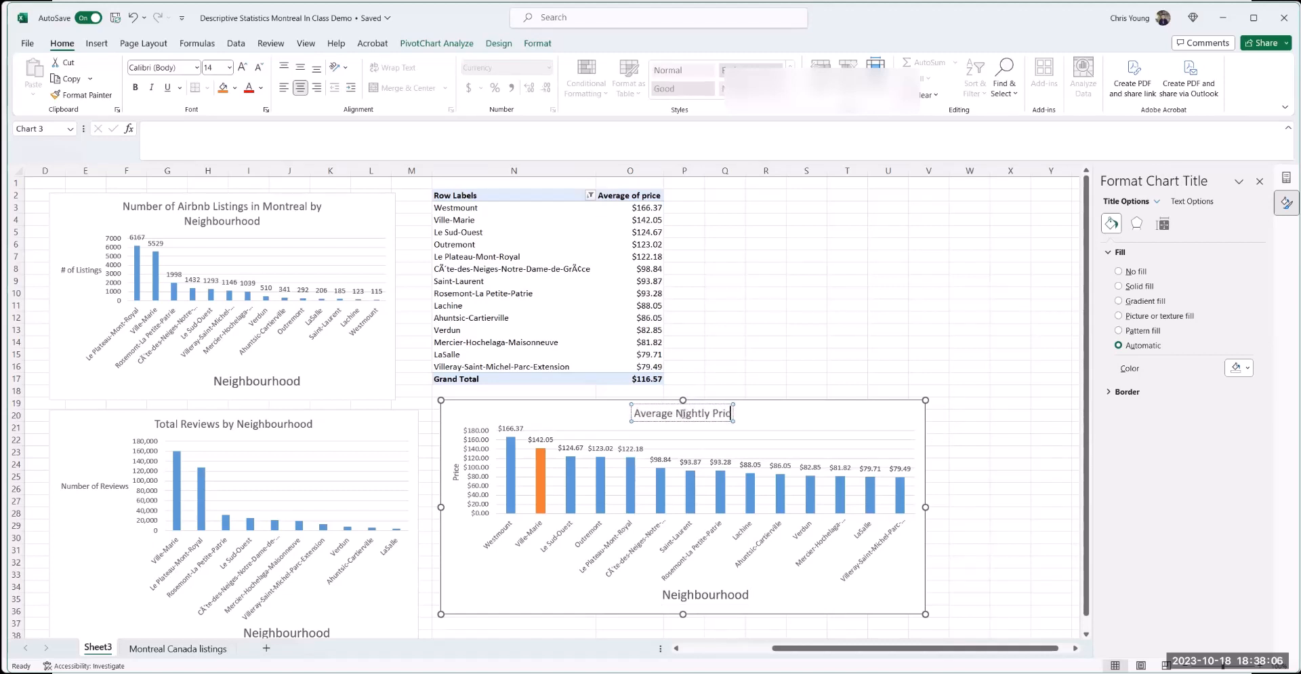
{"action": "type", "text": "e for N"}
{"action": "key", "text": "BackSpace"}
{"action": "type", "text": "T"}
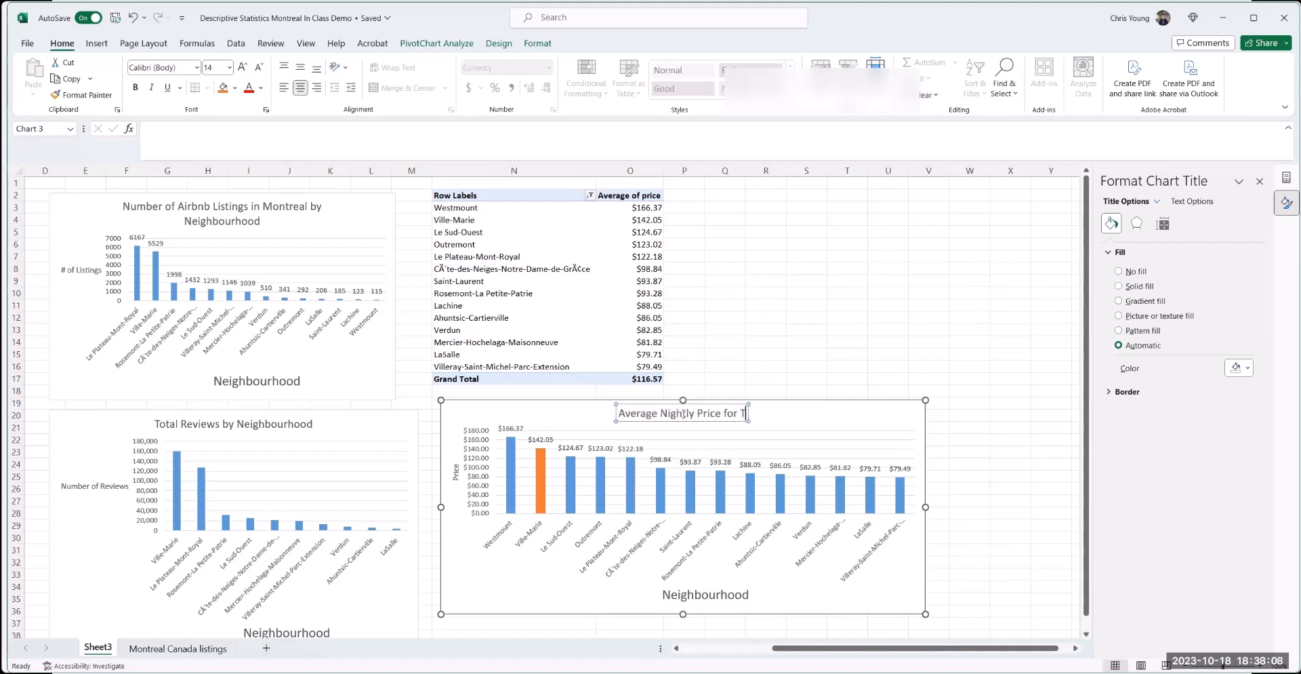
{"action": "type", "text": "op Neighbourhoods"}
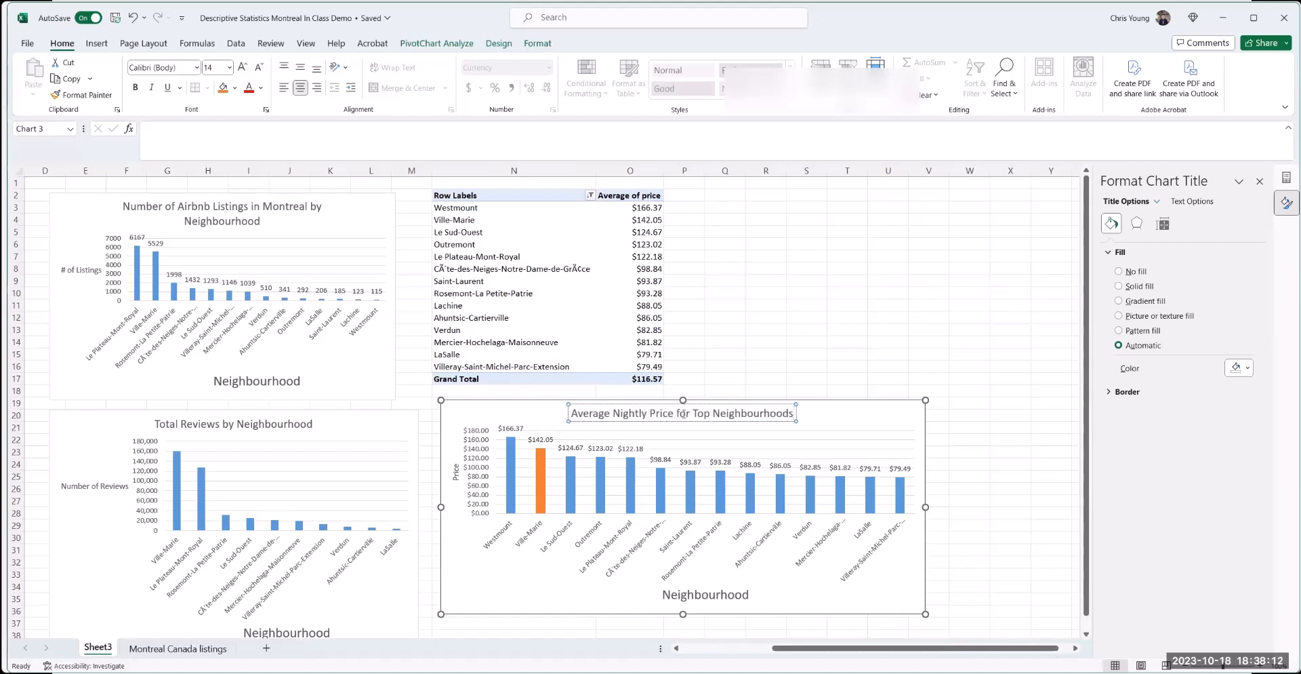
- Copy the average nightly price chart into slide 6 of the PowerPoint presentation, replacing the empty text placeholder
{"action": "left_click", "coordinate": [850, 406]}
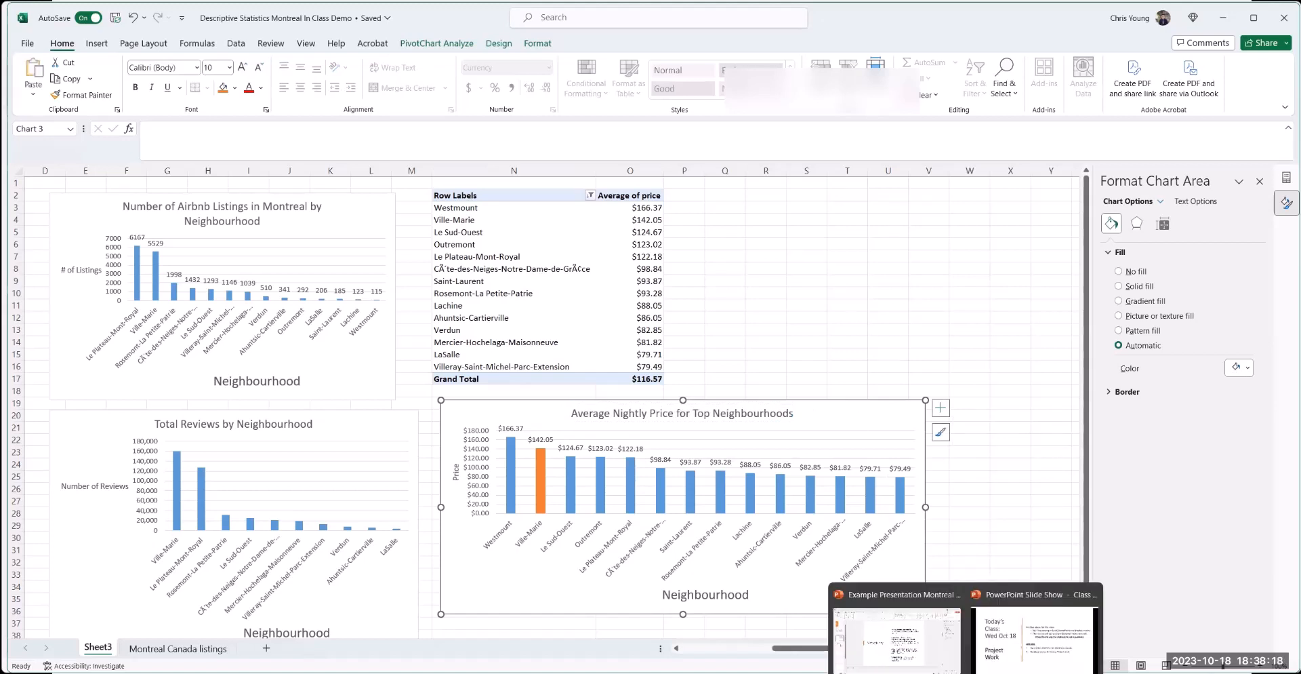
{"action": "left_click", "coordinate": [926, 651]}
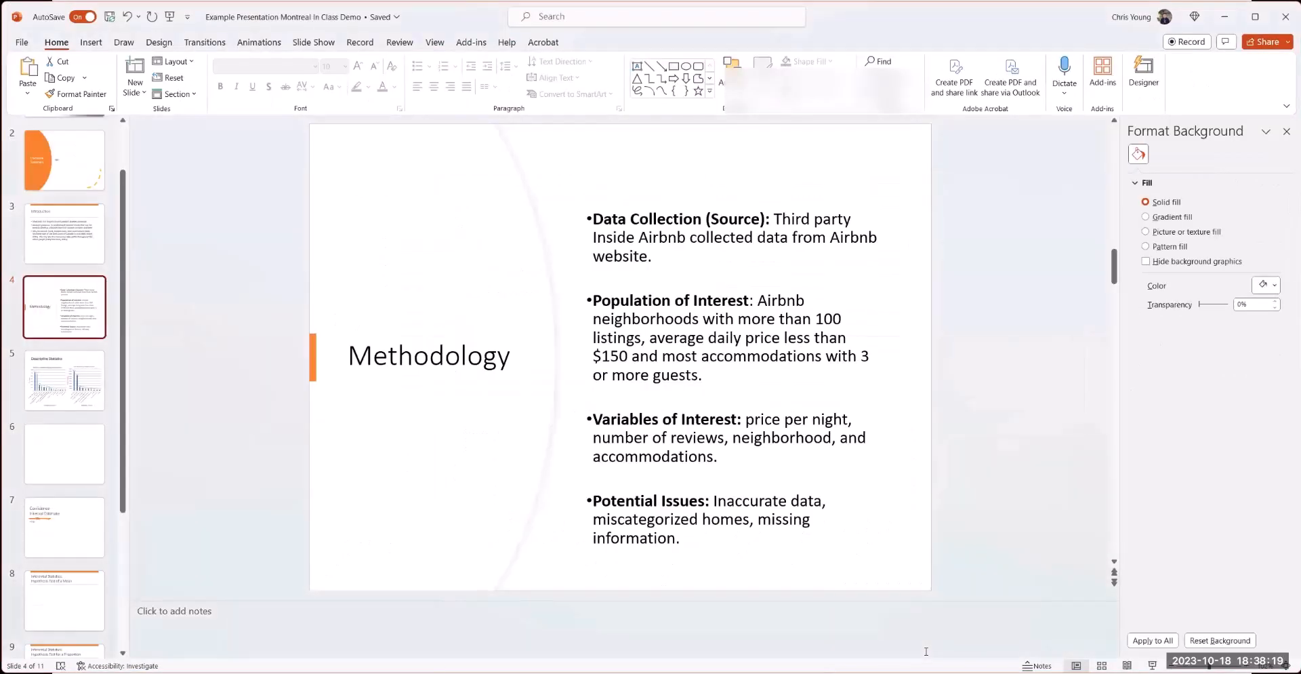
{"action": "left_click", "coordinate": [68, 473]}
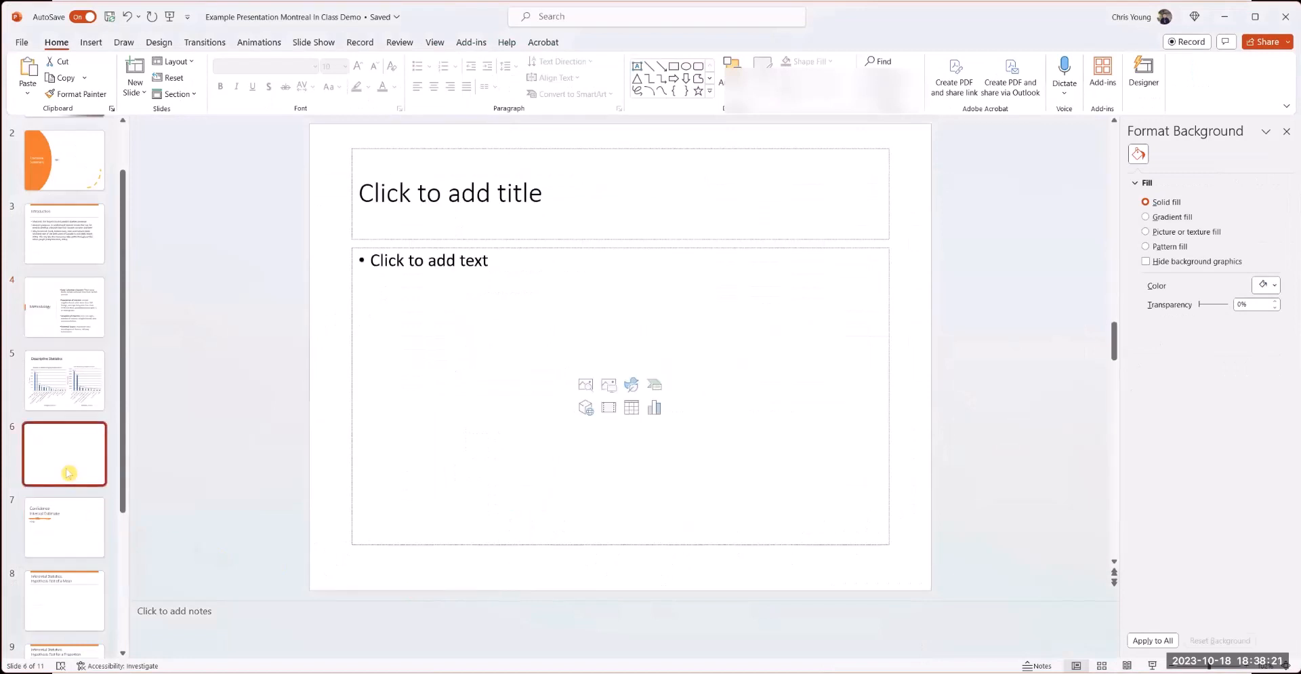
{"action": "left_click", "coordinate": [499, 246]}
{"action": "key", "text": "Delete"}
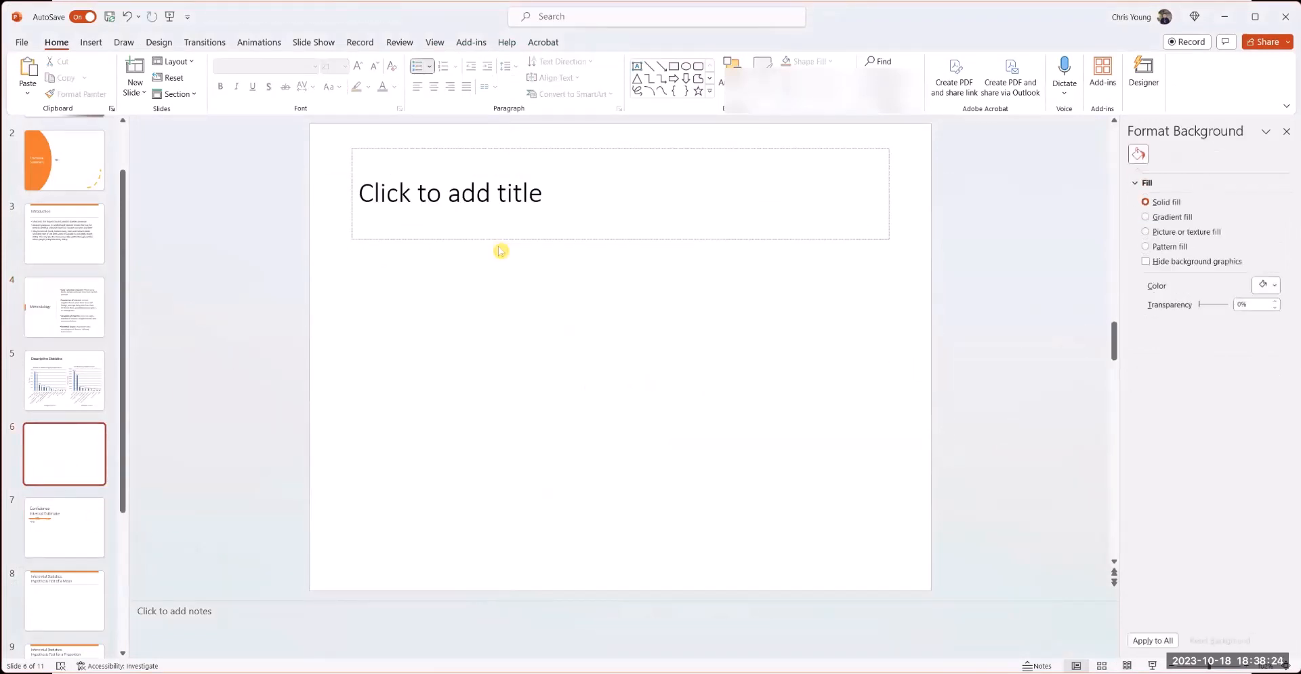
{"action": "key", "text": "ctrl+v"}
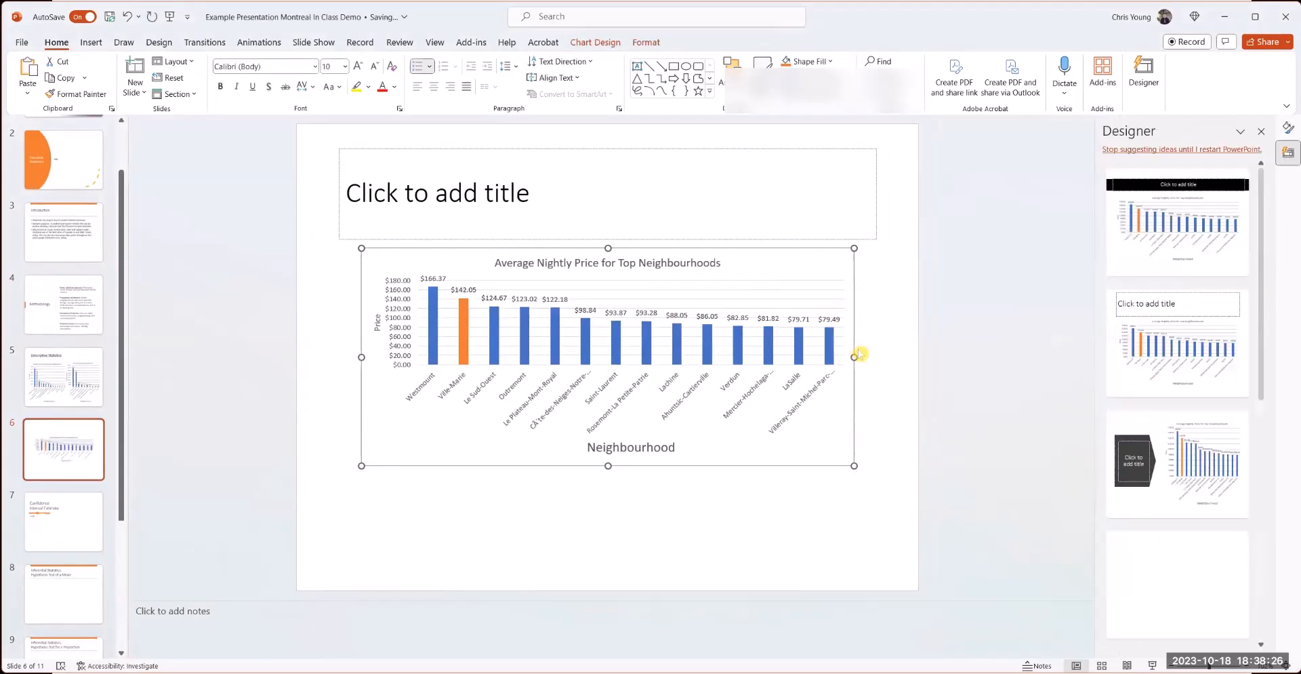
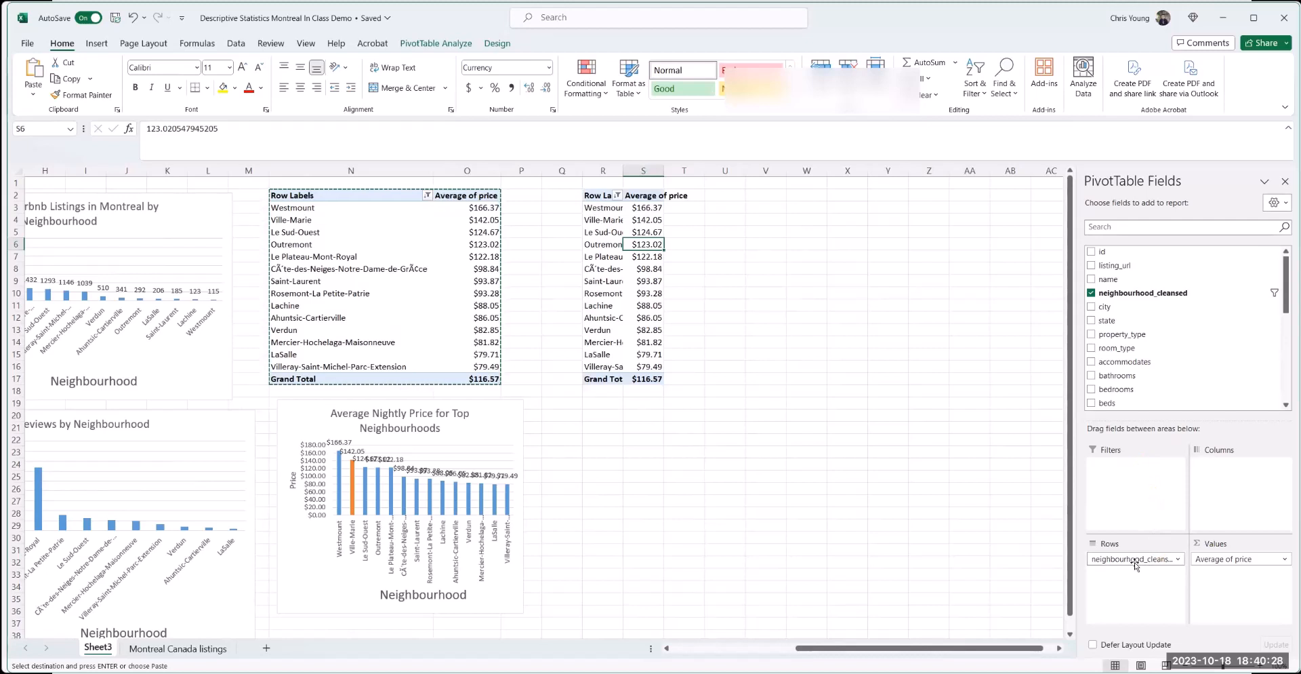
- Clear the neighbourhood filter in the copied PivotTable at column R and move neighbourhood_cleansed from rows to the report filters
{"action": "left_click", "coordinate": [616, 194]}
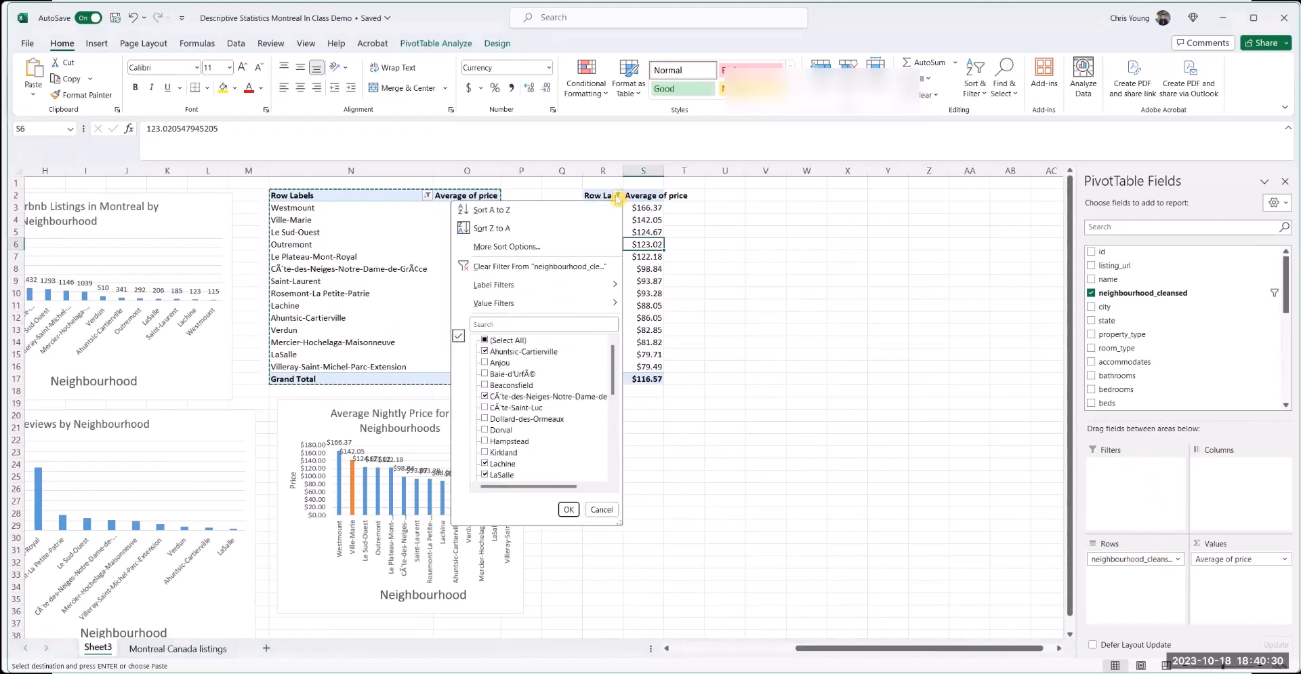
{"action": "left_click", "coordinate": [524, 267]}
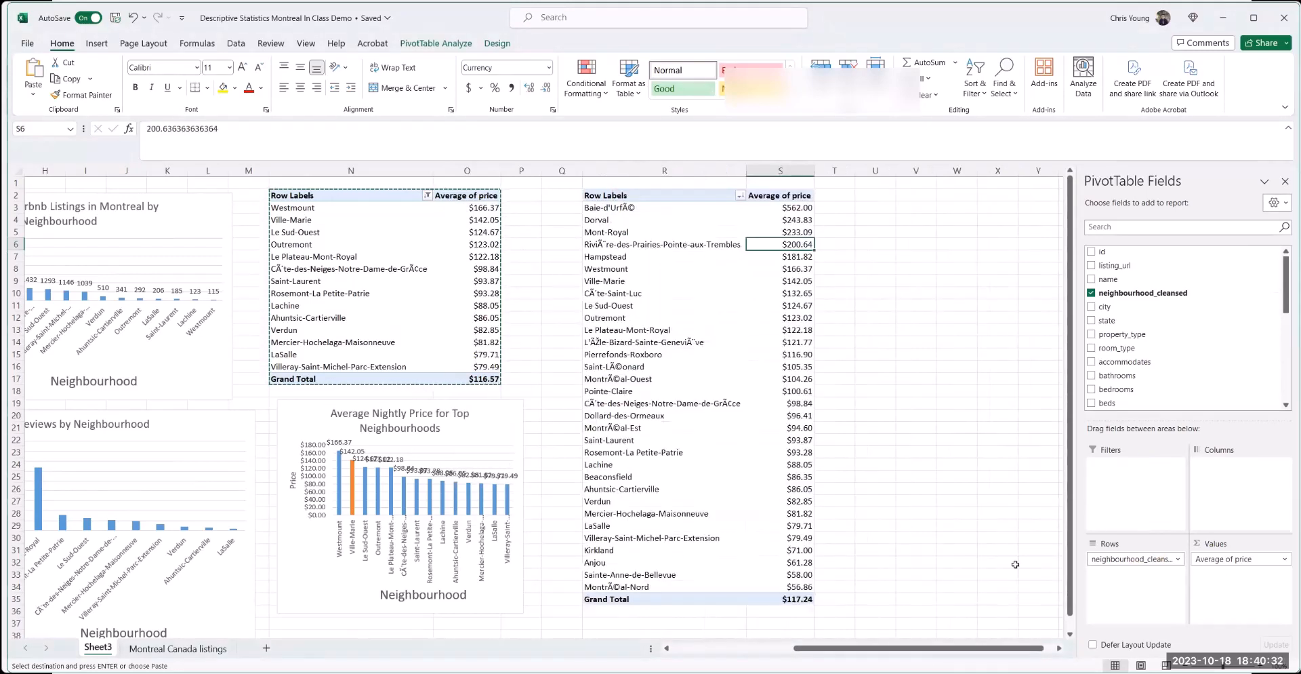
{"action": "left_click_drag", "start_coordinate": [1121, 561], "coordinate": [1129, 490]}
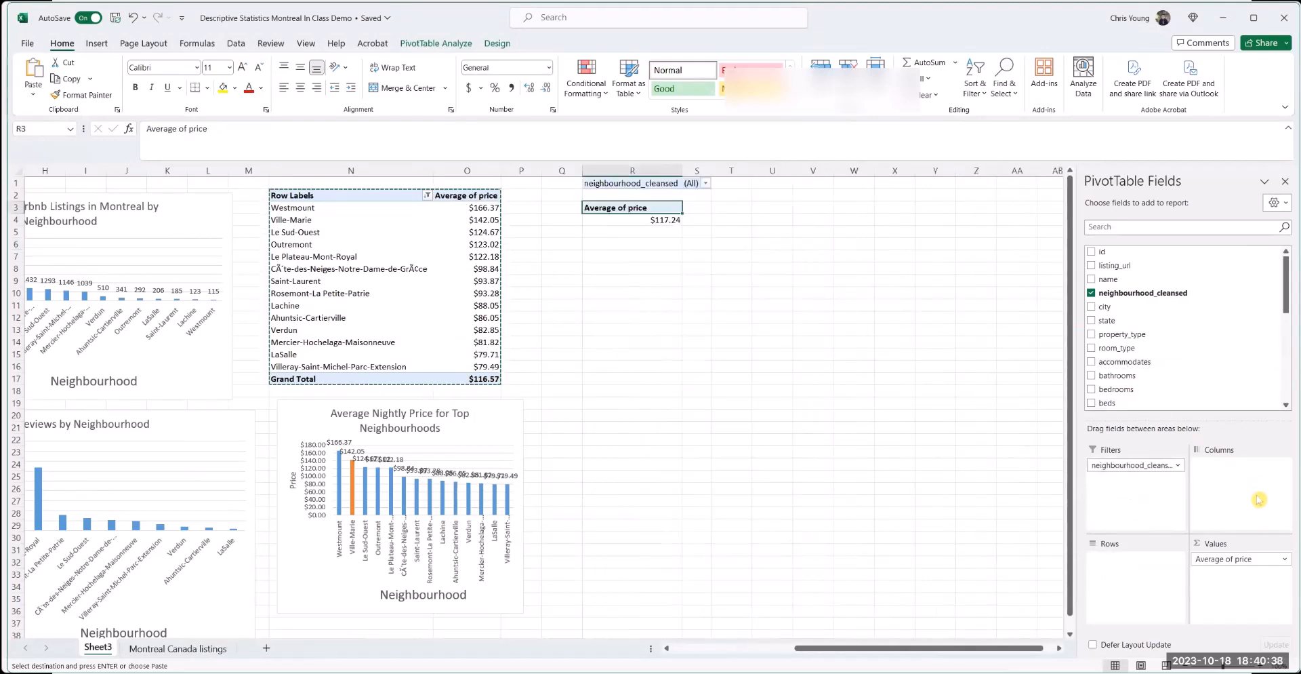
- Replace the average price in the copied PivotTable with a count of id and use accommodates as the row field
{"action": "left_click_drag", "start_coordinate": [1238, 560], "coordinate": [1210, 348]}
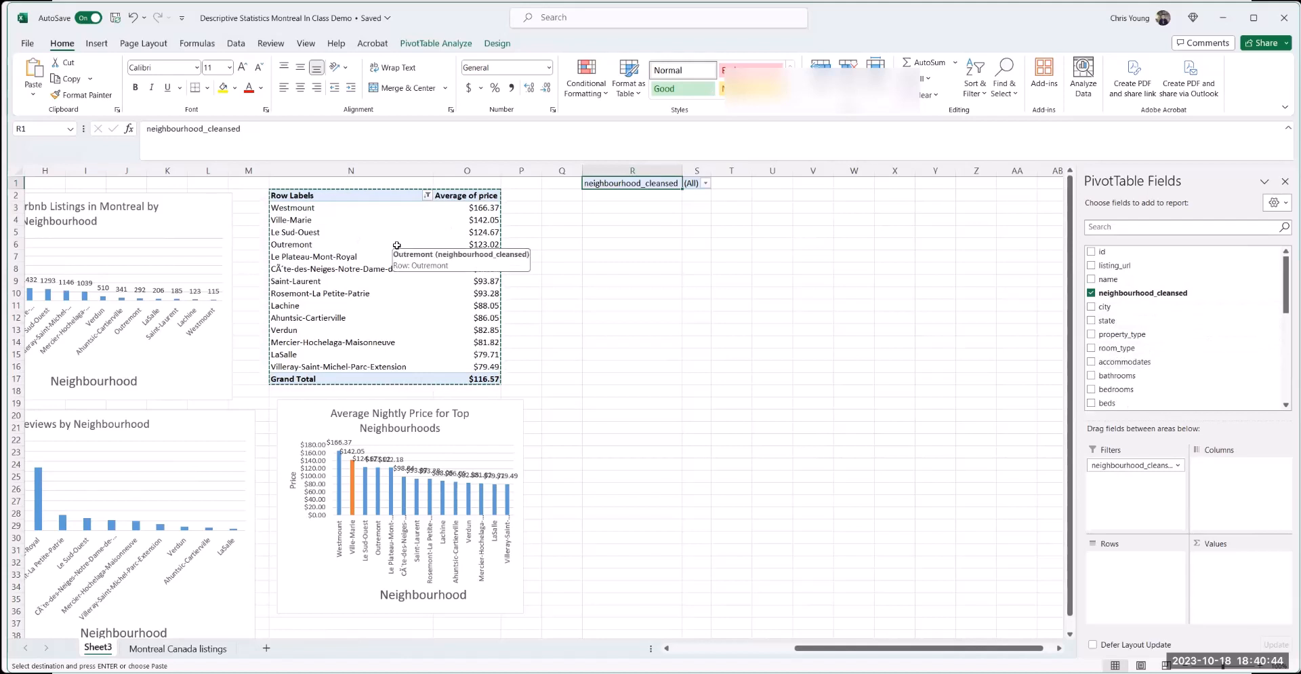
{"action": "left_click_drag", "start_coordinate": [1102, 252], "coordinate": [1247, 569]}
{"action": "left_click", "coordinate": [1229, 558]}
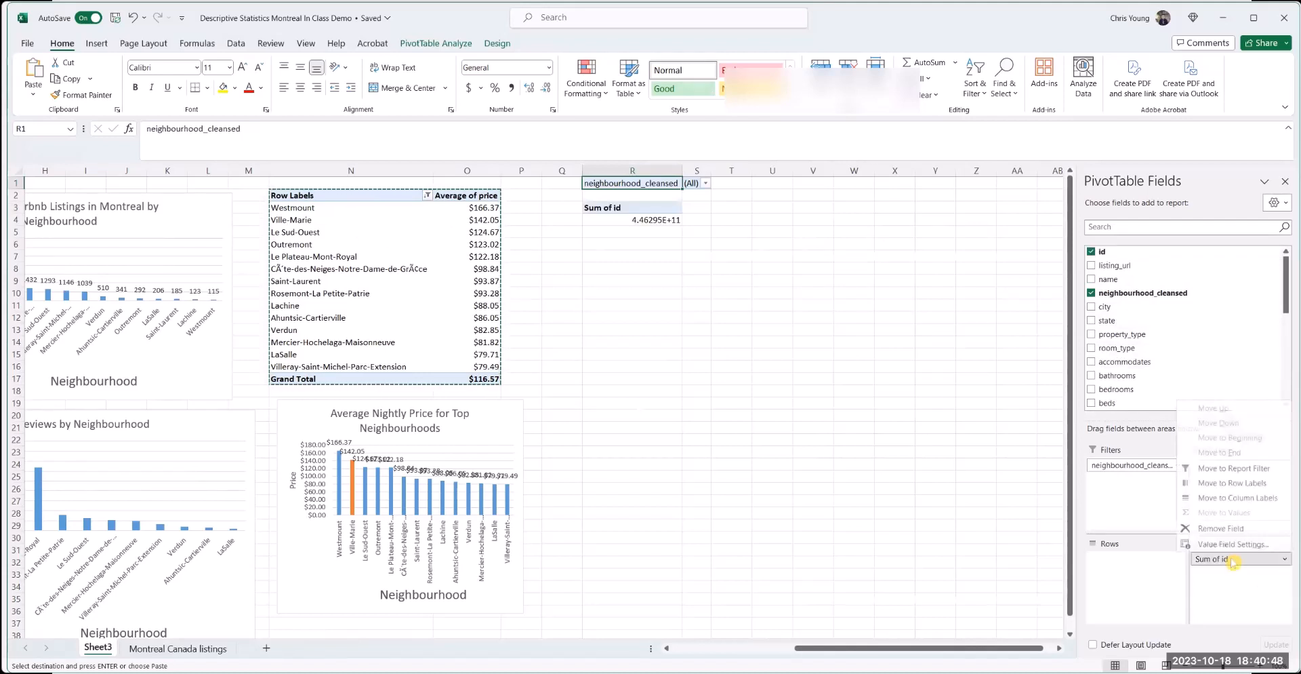
{"action": "left_click", "coordinate": [1222, 544]}
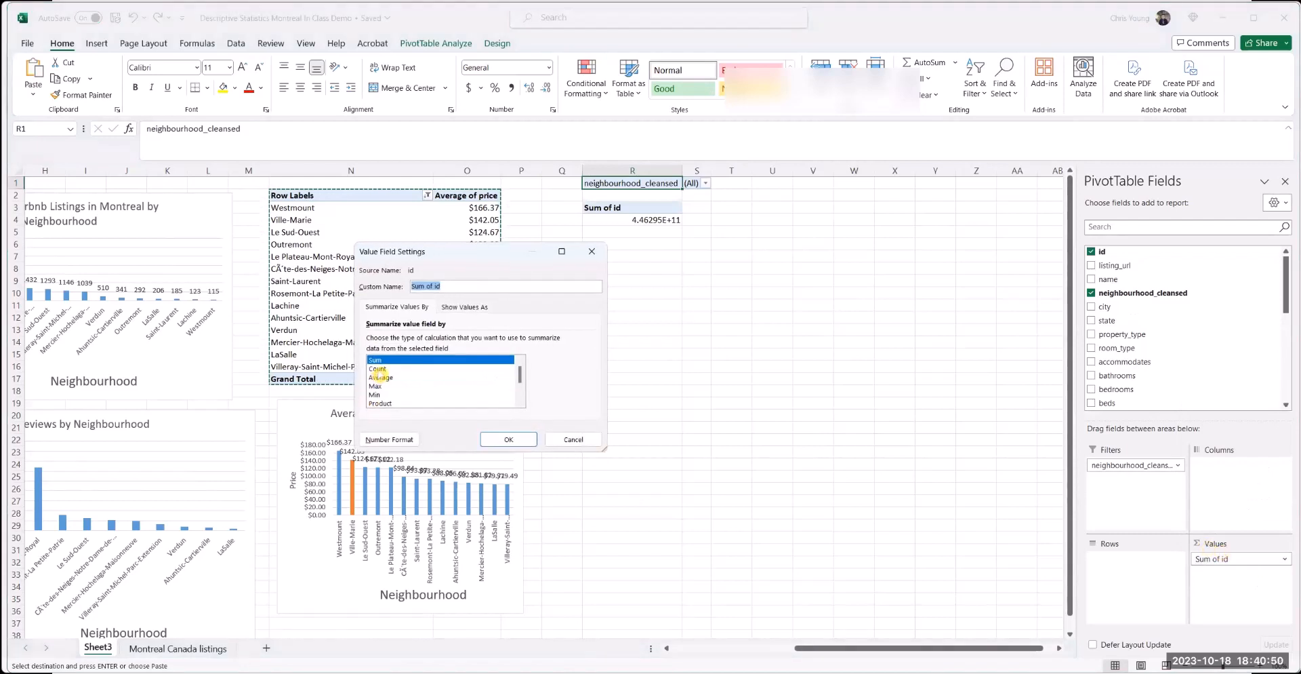
{"action": "left_click", "coordinate": [509, 440]}
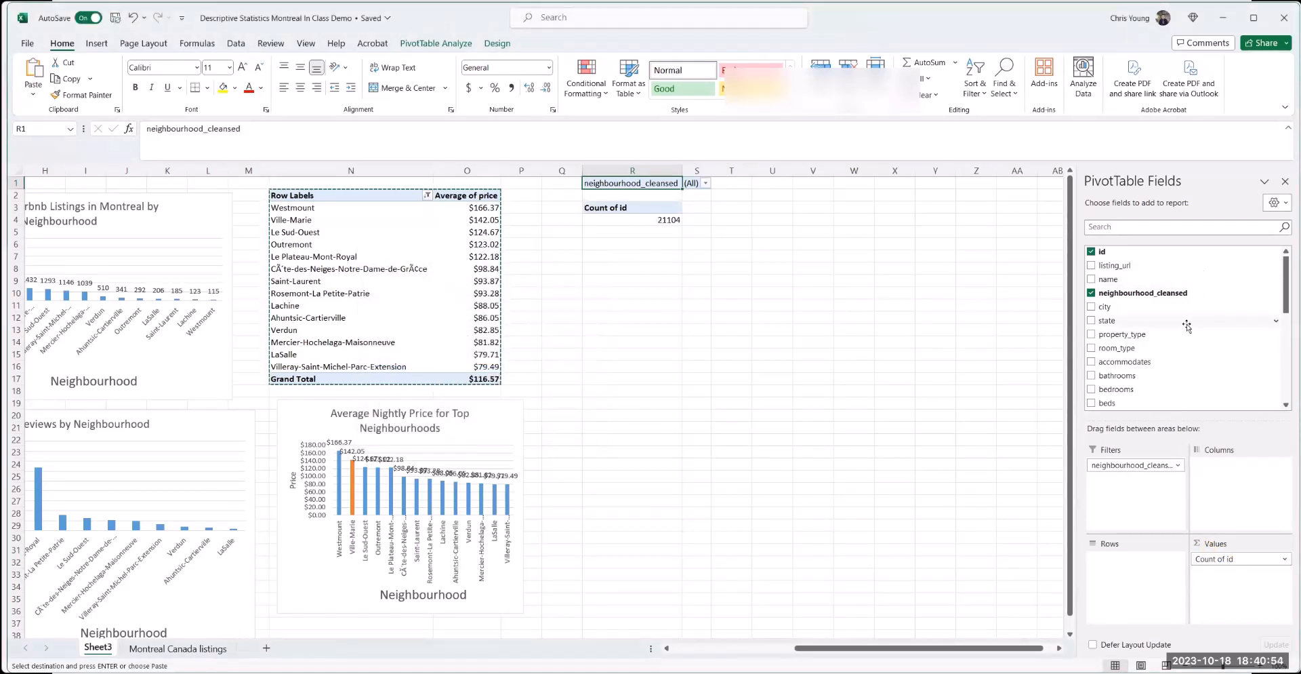
{"action": "scroll", "coordinate": [1182, 325], "scroll_direction": "down", "scroll_amount": 1}
{"action": "left_click_drag", "start_coordinate": [1117, 333], "coordinate": [1156, 576]}
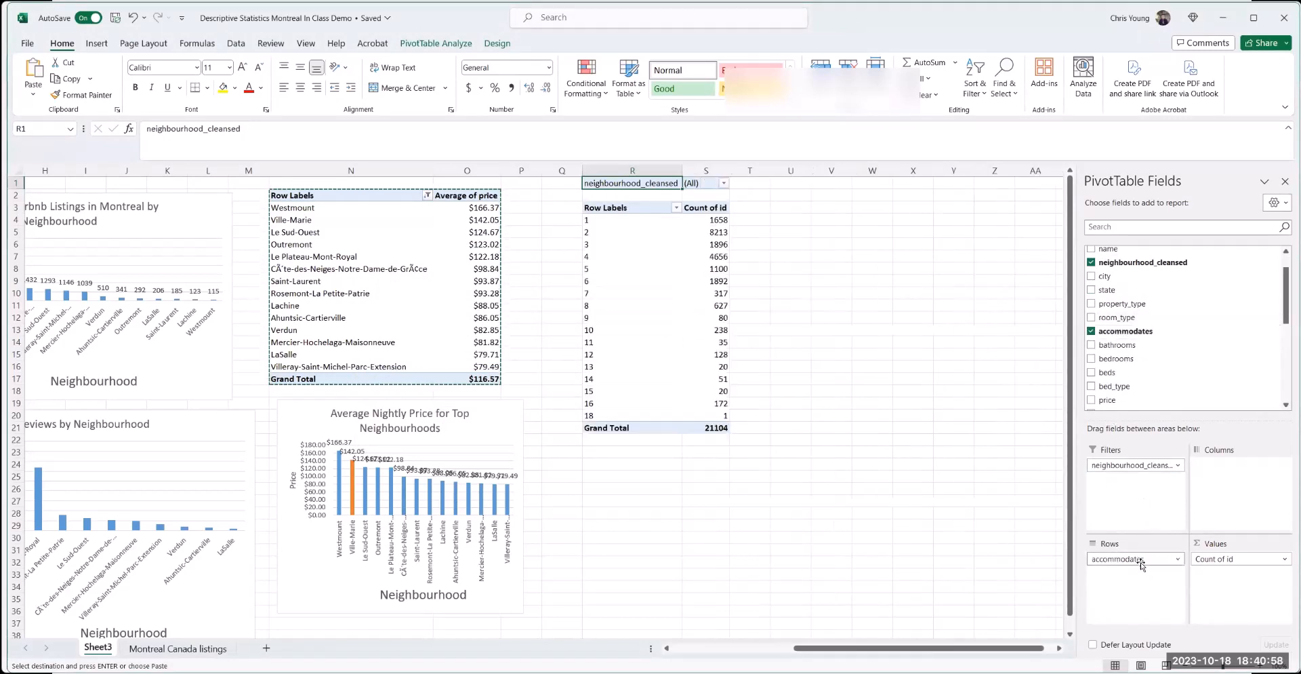
- Examine the accommodates values of the first few listings on the Montreal Canada listings sheet
{"action": "left_click", "coordinate": [132, 649]}
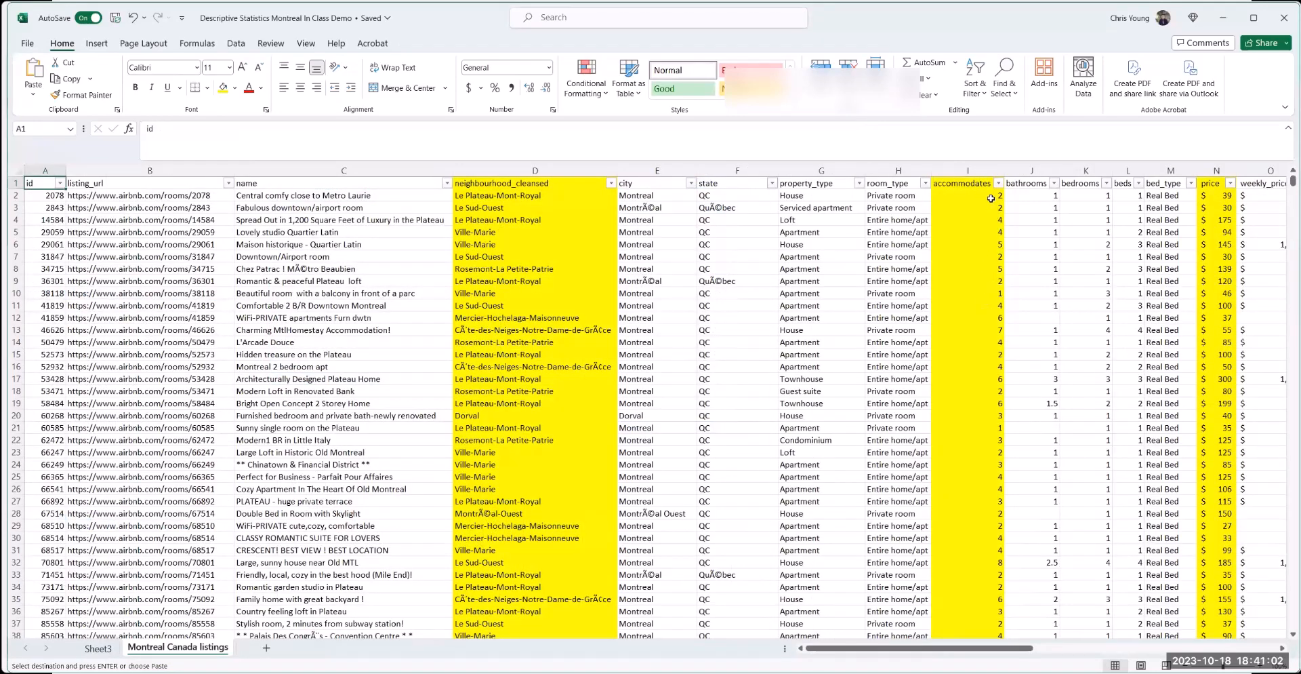
{"action": "left_click", "coordinate": [991, 196]}
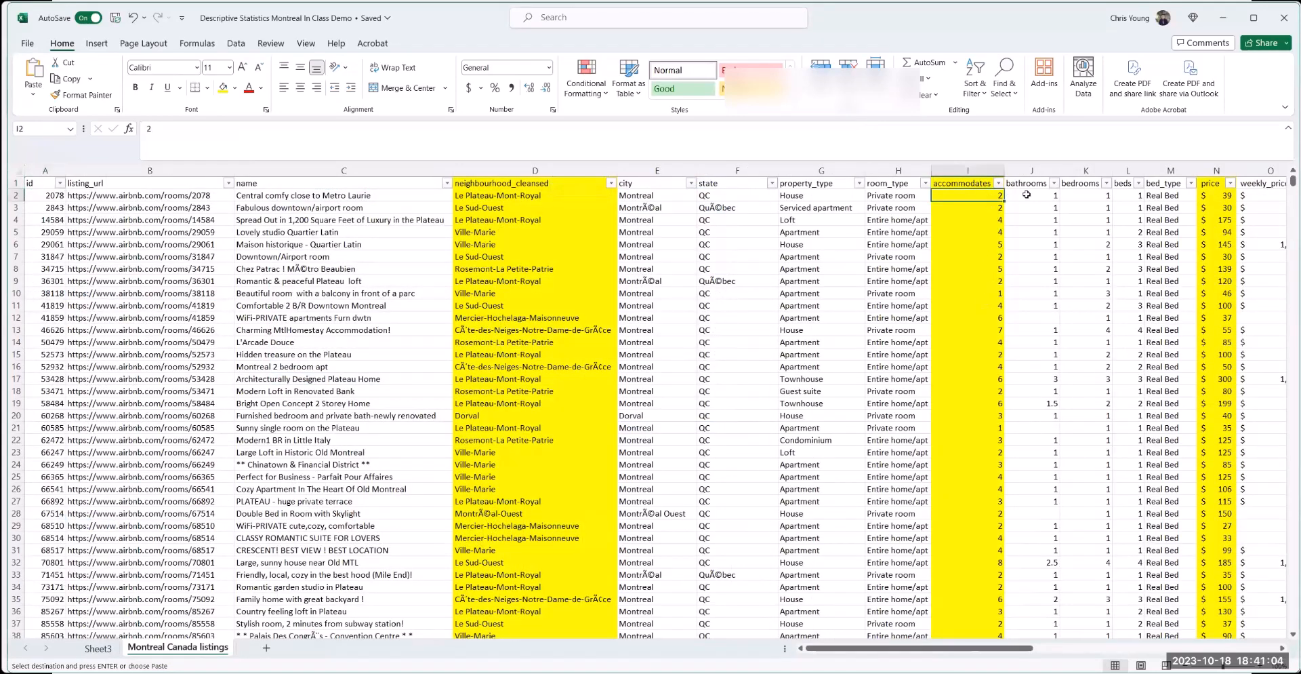
{"action": "key", "text": "Down"}
{"action": "key", "text": "Down"}
{"action": "key", "text": "Down"}
{"action": "key", "text": "Down"}
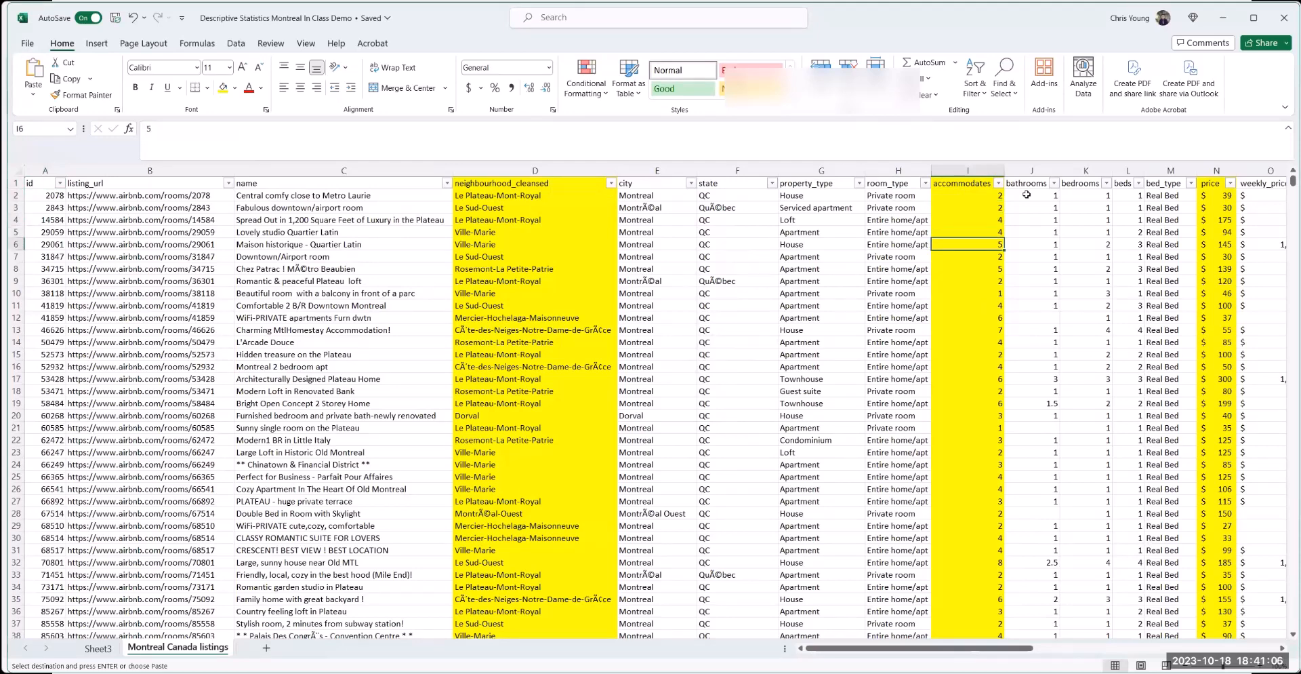
- Filter the accommodates PivotTable on Sheet3 to the Ville-Marie neighbourhood
{"action": "left_click", "coordinate": [99, 648]}
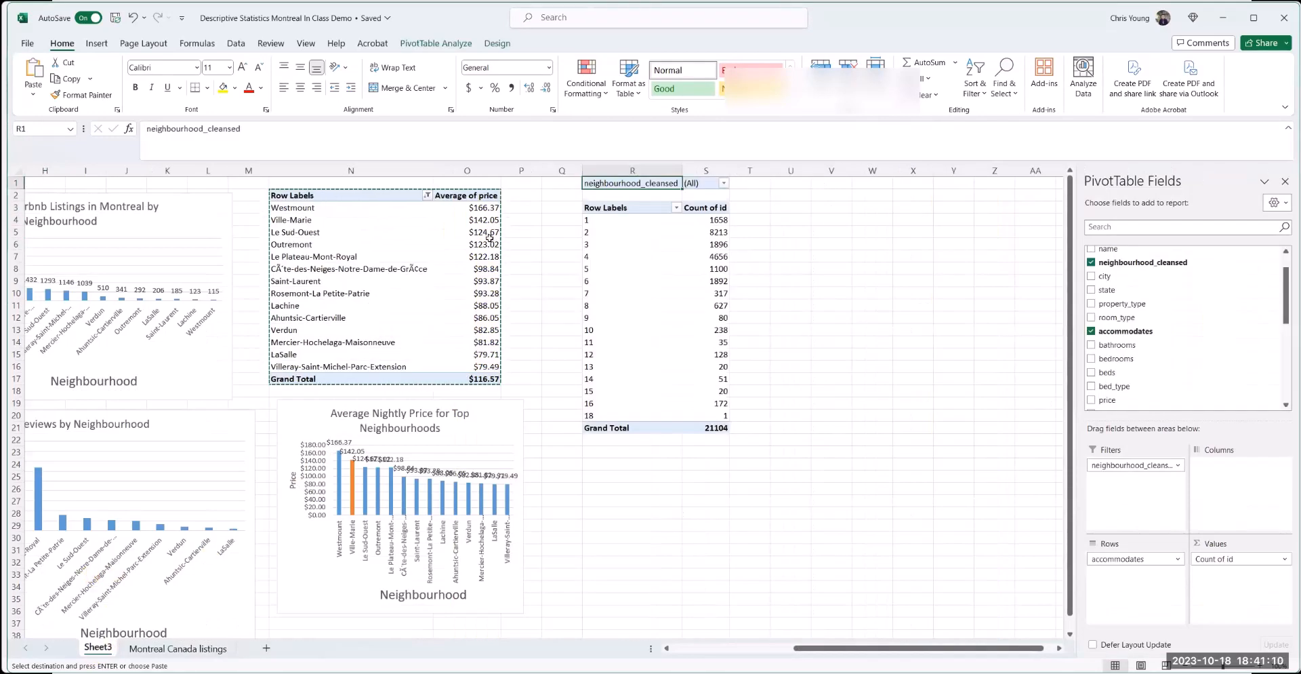
{"action": "left_click", "coordinate": [724, 183]}
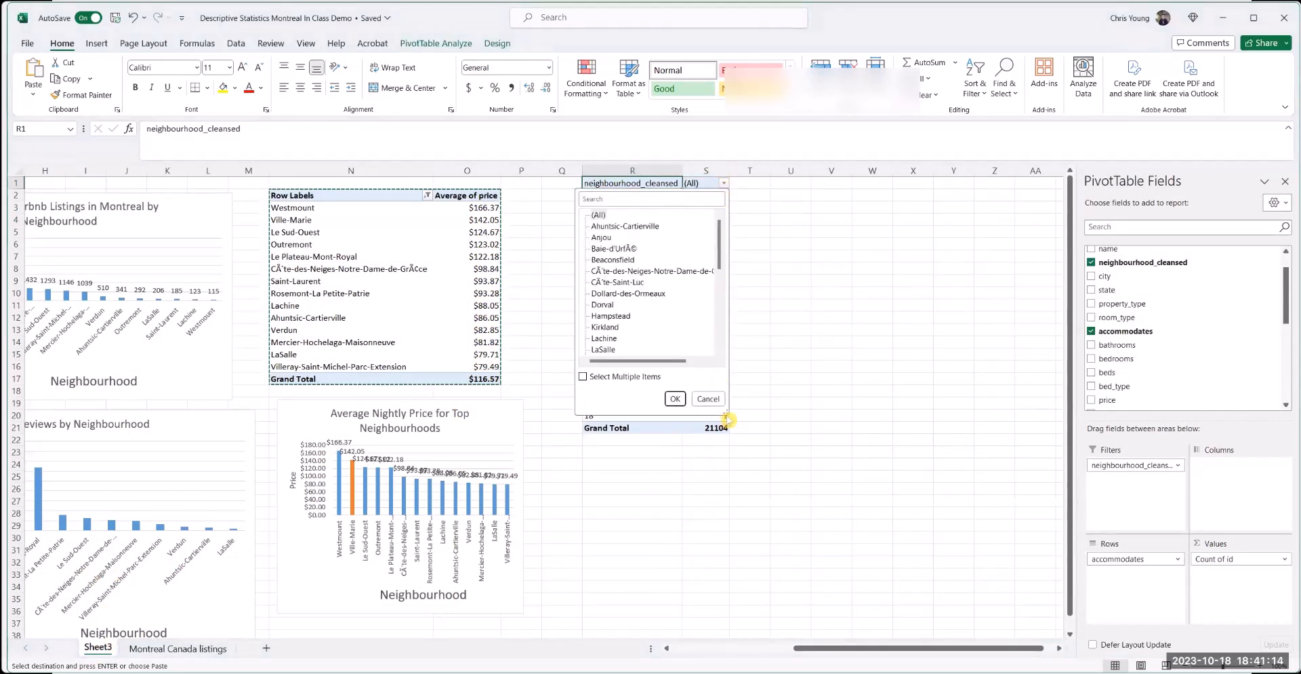
{"action": "left_click_drag", "start_coordinate": [726, 411], "coordinate": [852, 560]}
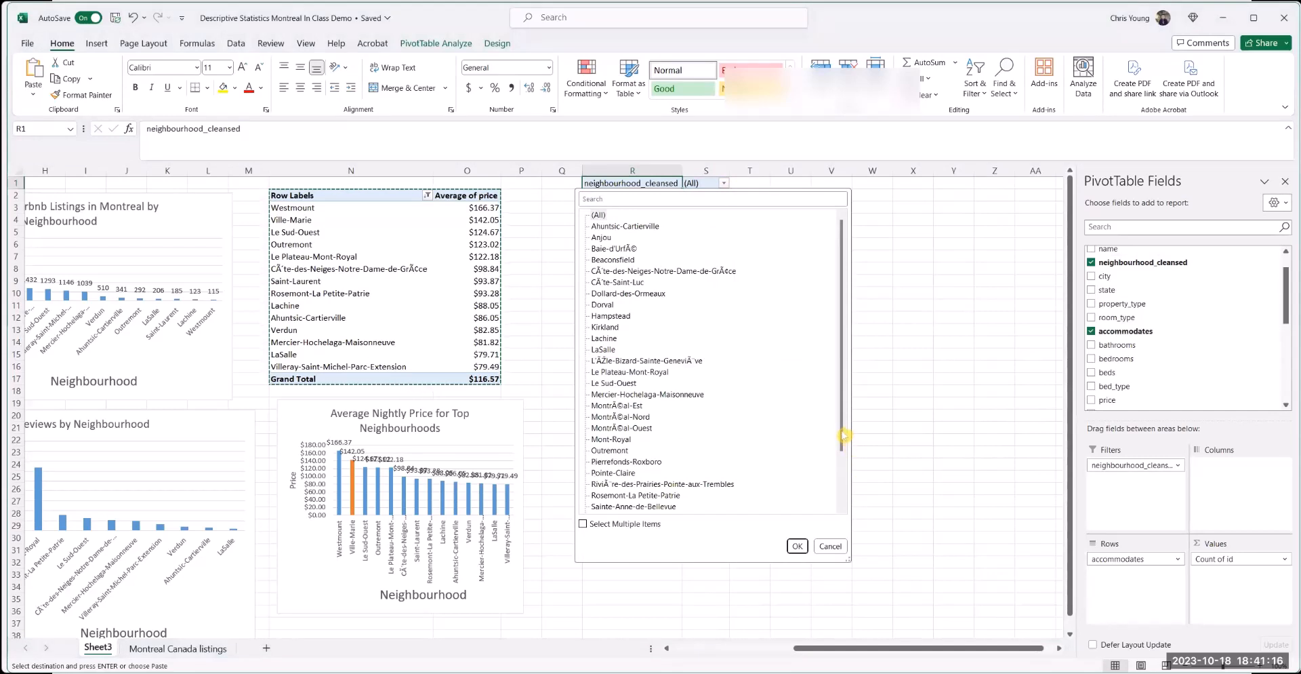
{"action": "scroll", "coordinate": [844, 437], "scroll_direction": "down", "scroll_amount": 3}
{"action": "left_click", "coordinate": [608, 483]}
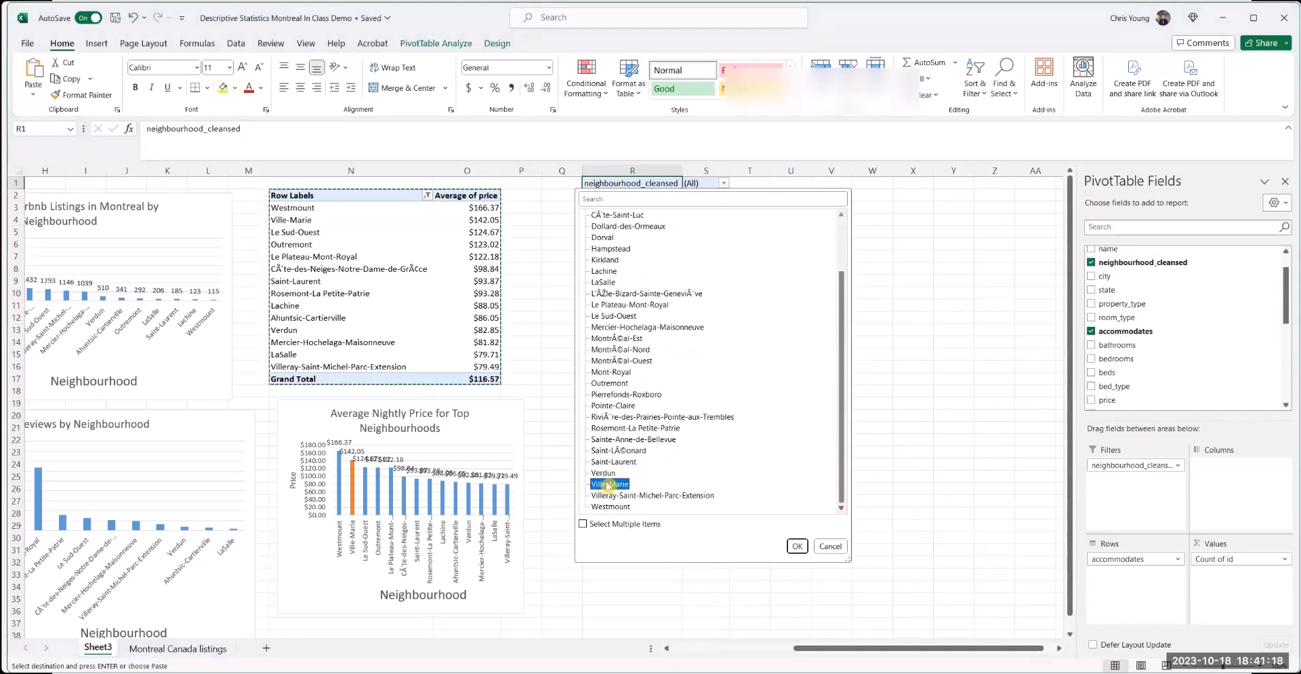
{"action": "left_click", "coordinate": [798, 547]}
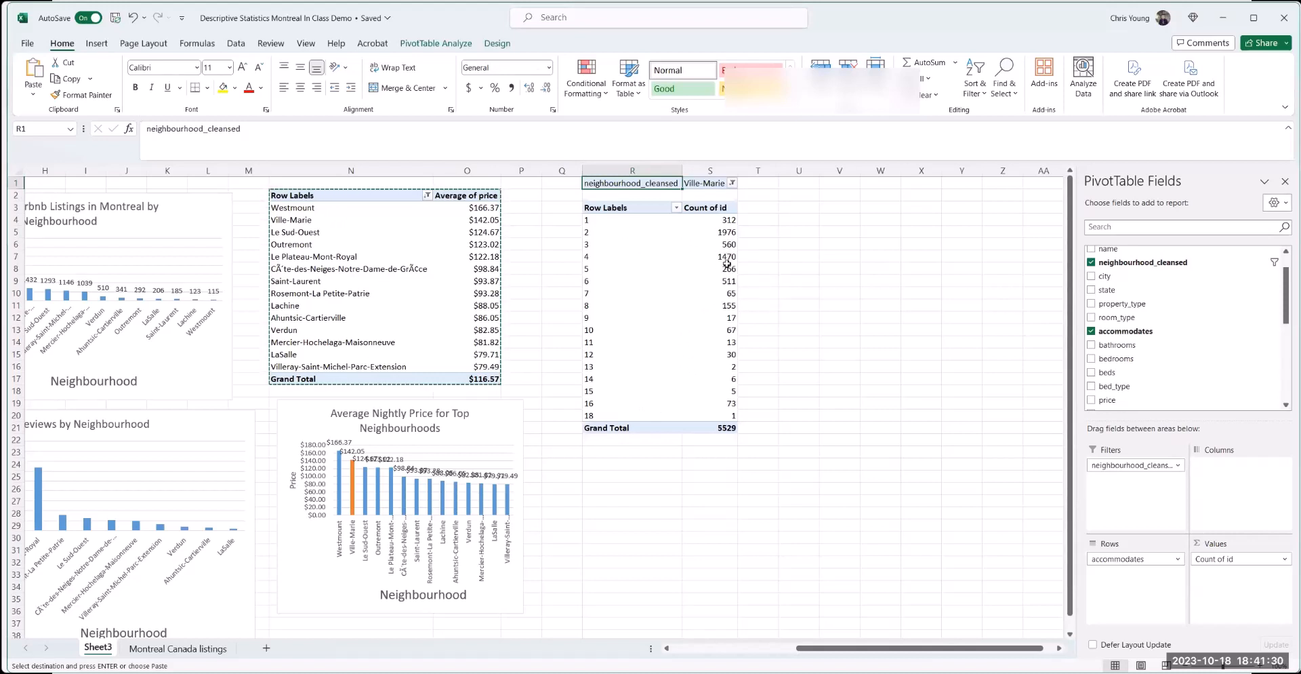
- Enter the heading Accommodates in U3 with the categories 1, 2 and 3+ below it, and fit column U to the heading
{"action": "left_click", "coordinate": [799, 208]}
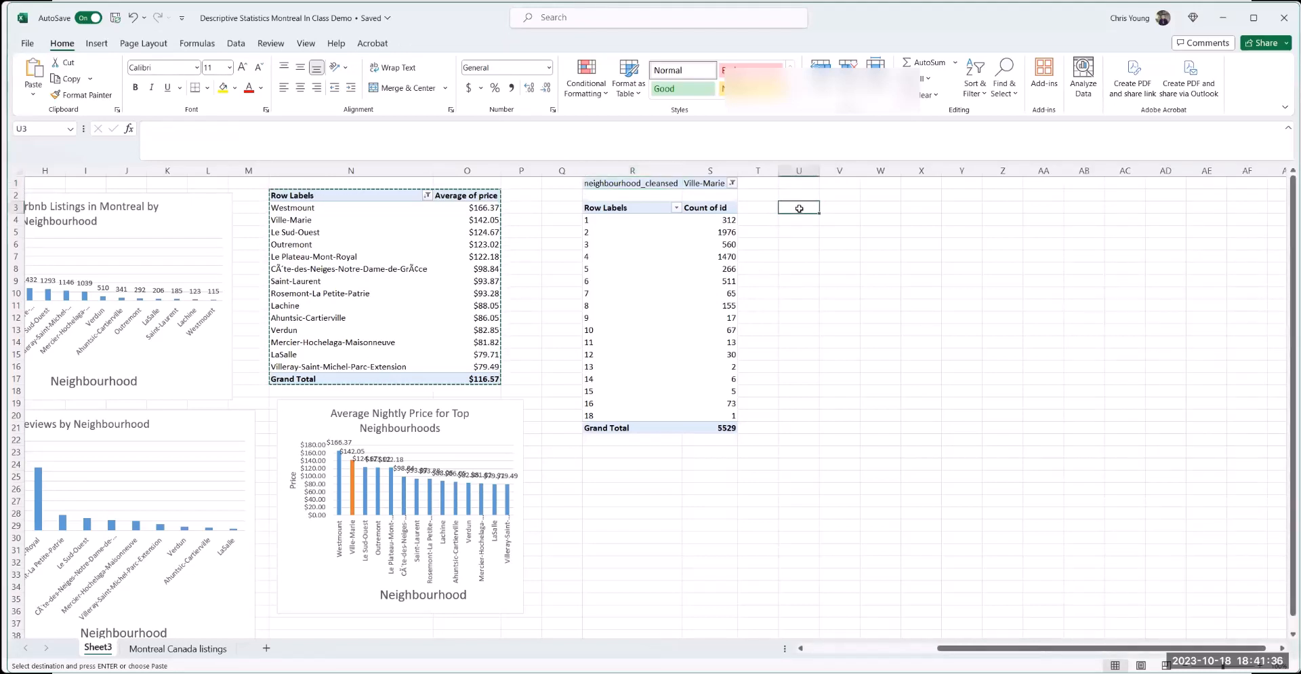
{"action": "type", "text": "A"}
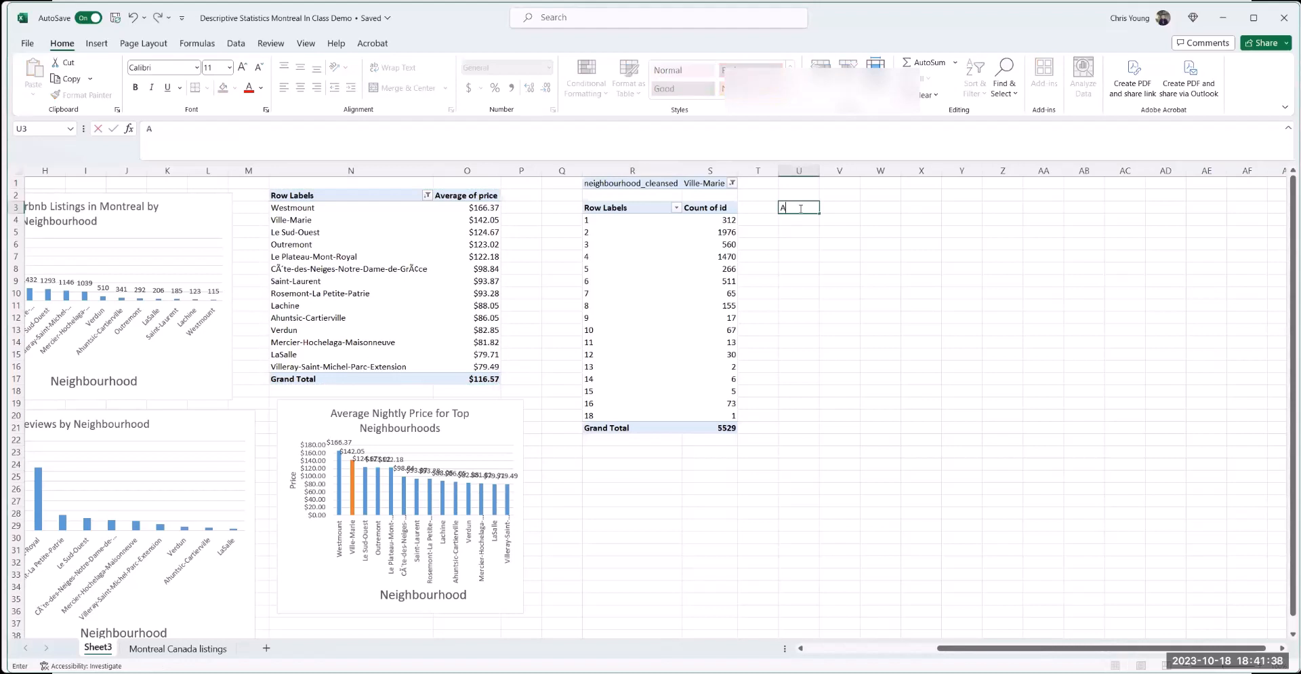
{"action": "type", "text": "ccommodates"}
{"action": "key", "text": "Return"}
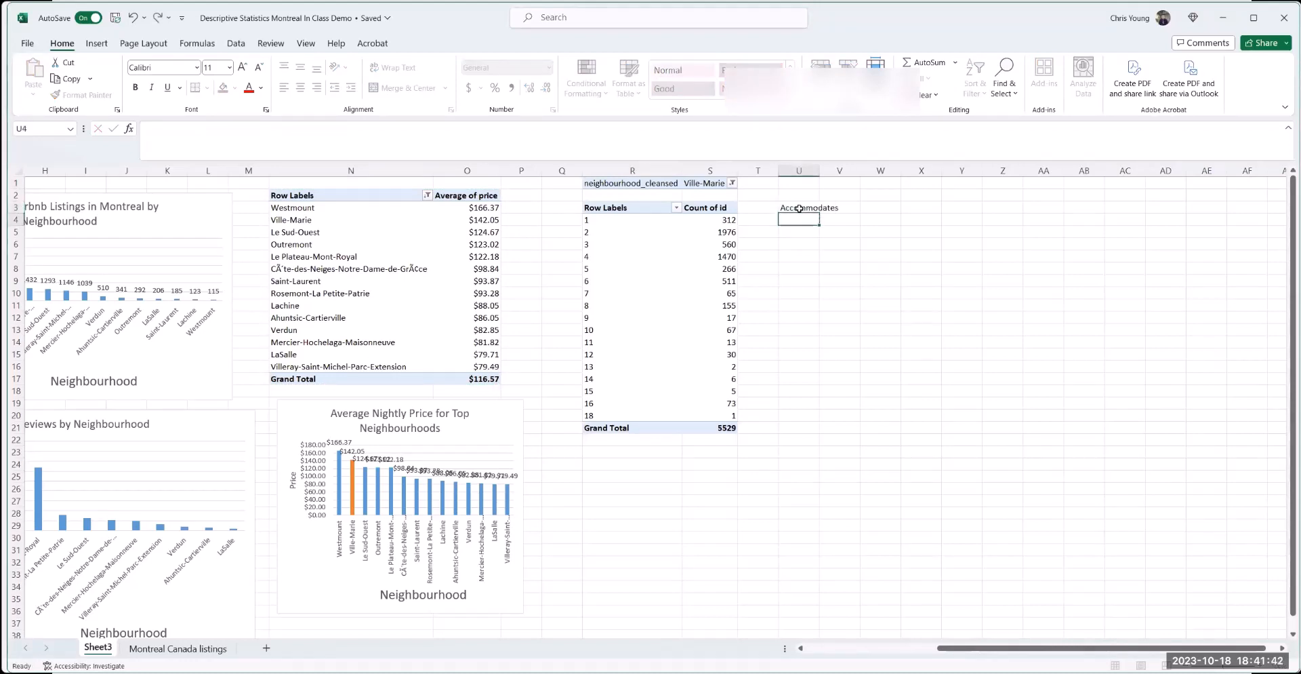
{"action": "double_click", "coordinate": [819, 170]}
{"action": "type", "text": "1"}
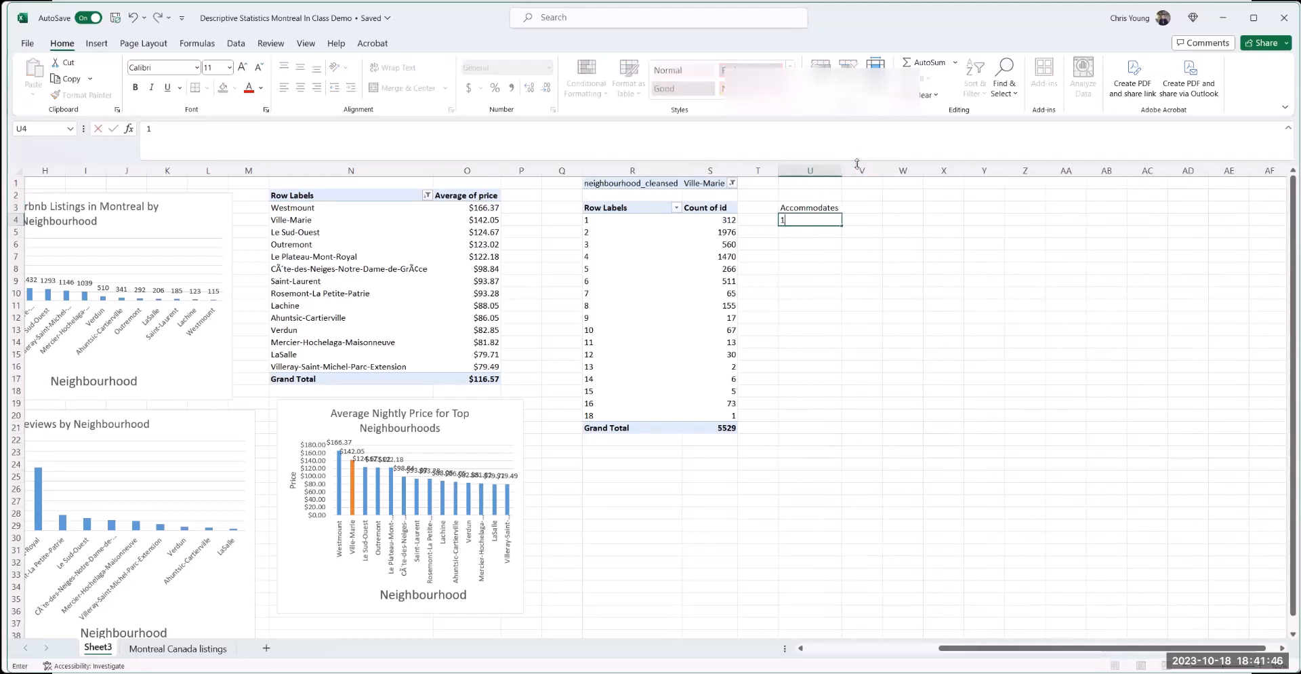
{"action": "key", "text": "Return"}
{"action": "type", "text": "2"}
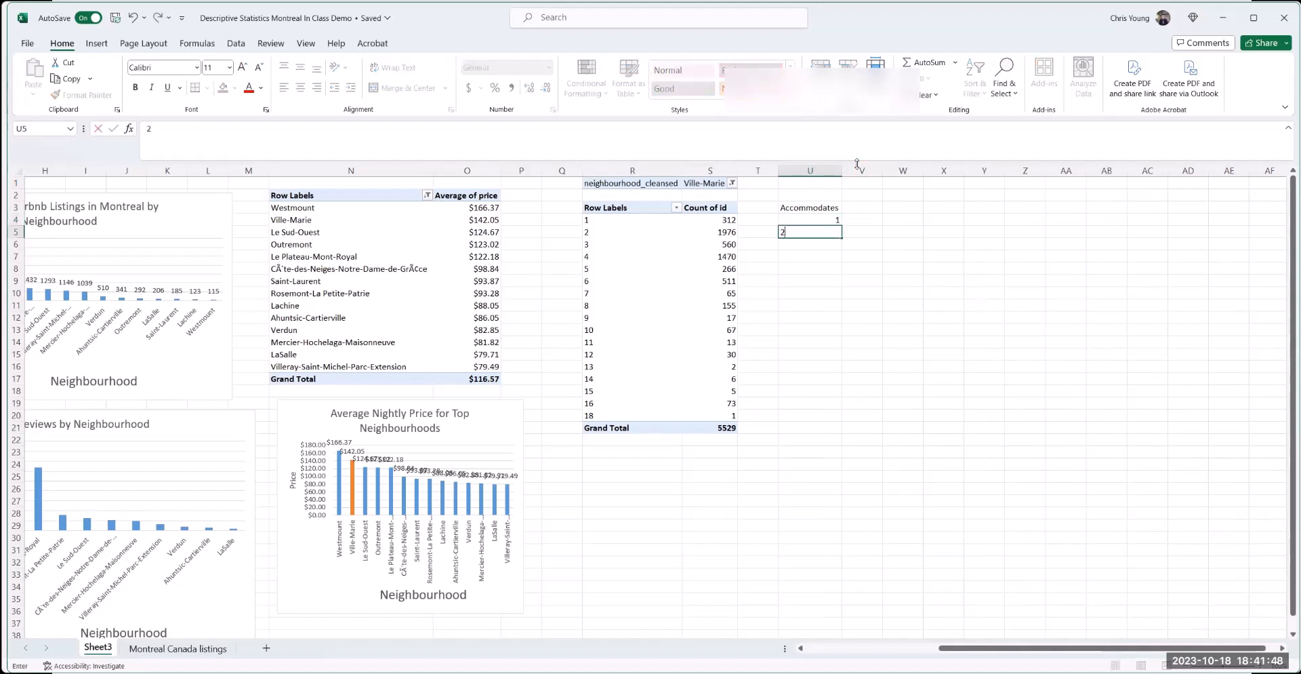
{"action": "key", "text": "Return"}
{"action": "type", "text": "3"}
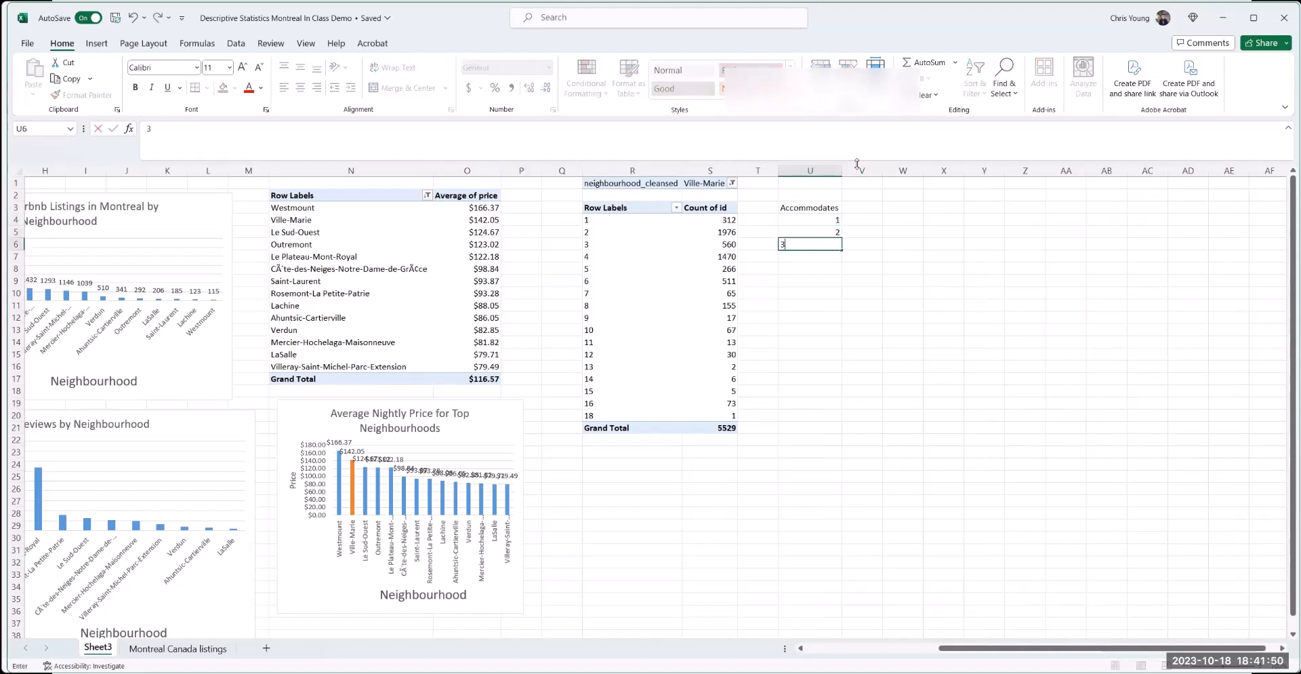
{"action": "type", "text": "+"}
{"action": "key", "text": "Return"}
- Enter the heading Number of Listings in V3 and widen column V to fit it
{"action": "key", "text": "Up"}
{"action": "key", "text": "Up"}
{"action": "key", "text": "Up"}
{"action": "key", "text": "Up"}
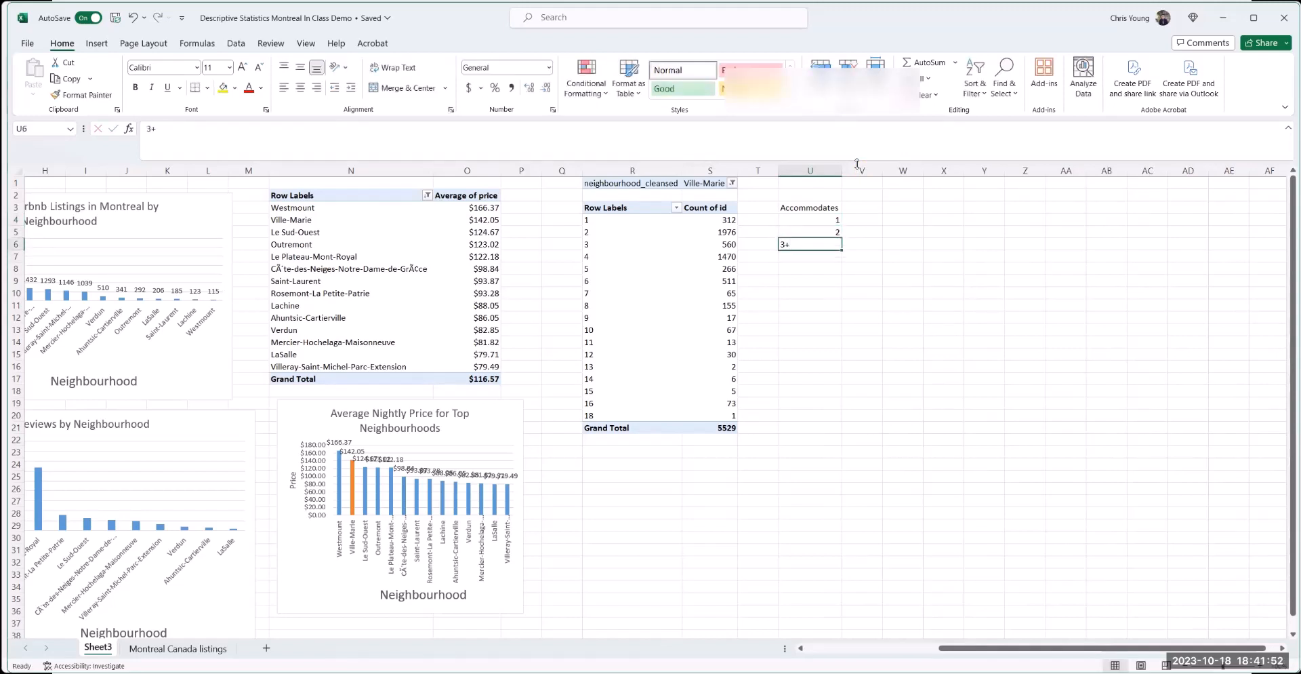
{"action": "key", "text": "Right"}
{"action": "type", "text": "Numb"}
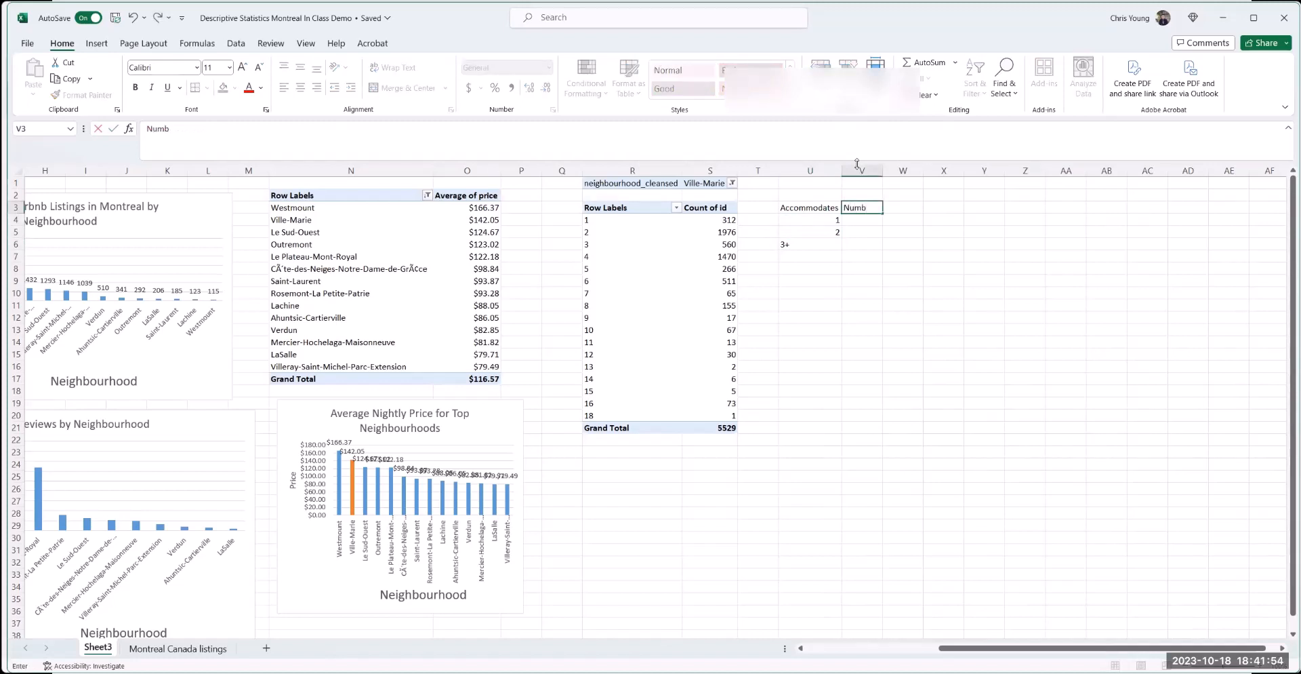
{"action": "type", "text": "er of Listings"}
{"action": "key", "text": "Return"}
{"action": "left_click_drag", "start_coordinate": [884, 169], "coordinate": [918, 169]}
- Center the contents of column U
{"action": "left_click", "coordinate": [812, 170]}
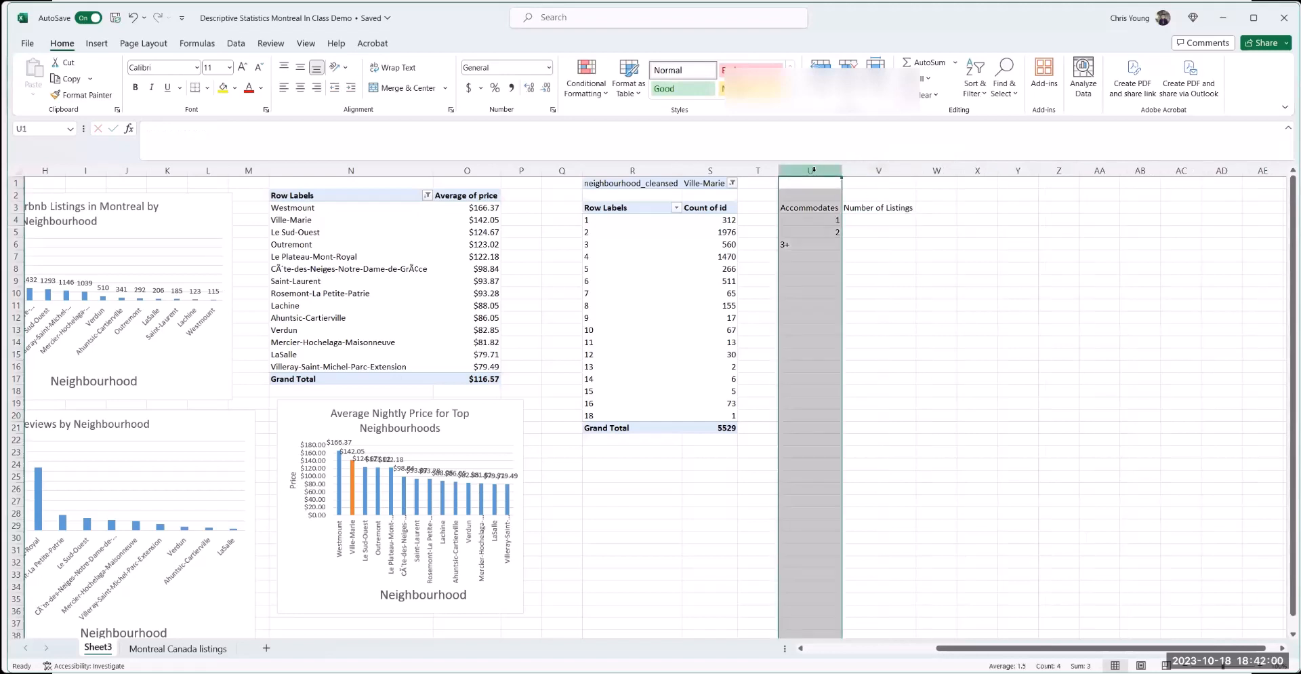
{"action": "left_click", "coordinate": [300, 88]}
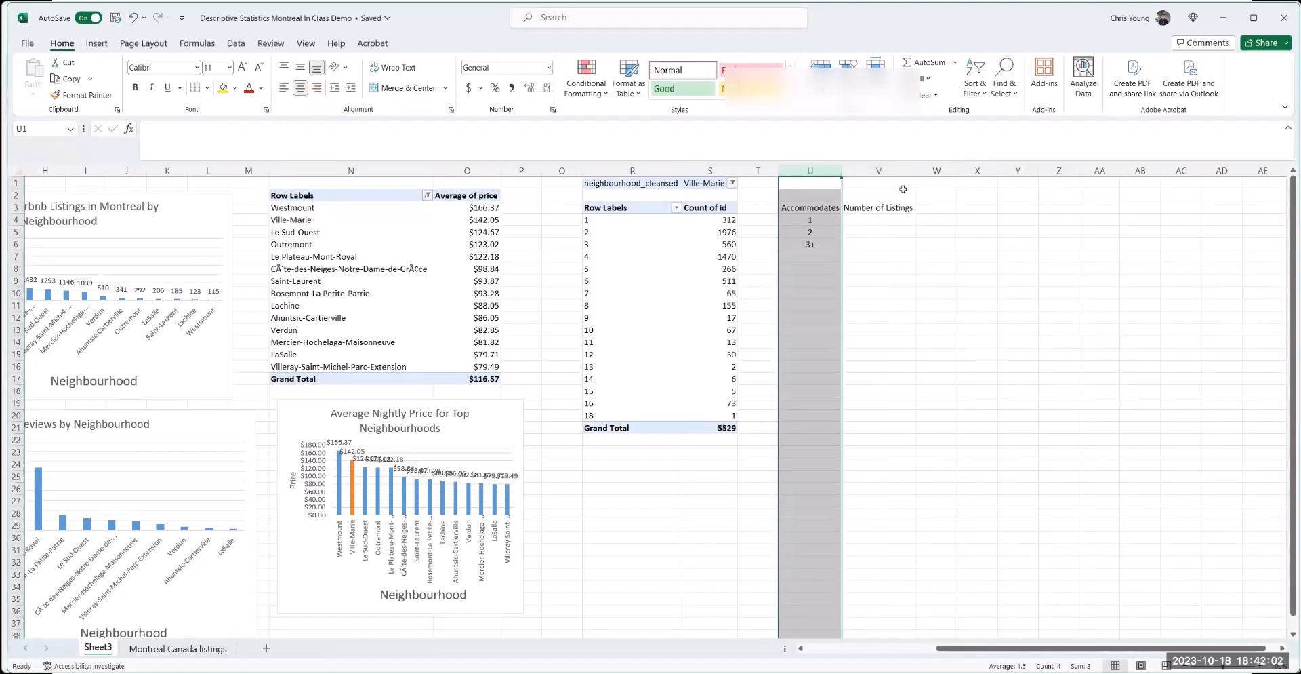
{"action": "left_click", "coordinate": [917, 169]}
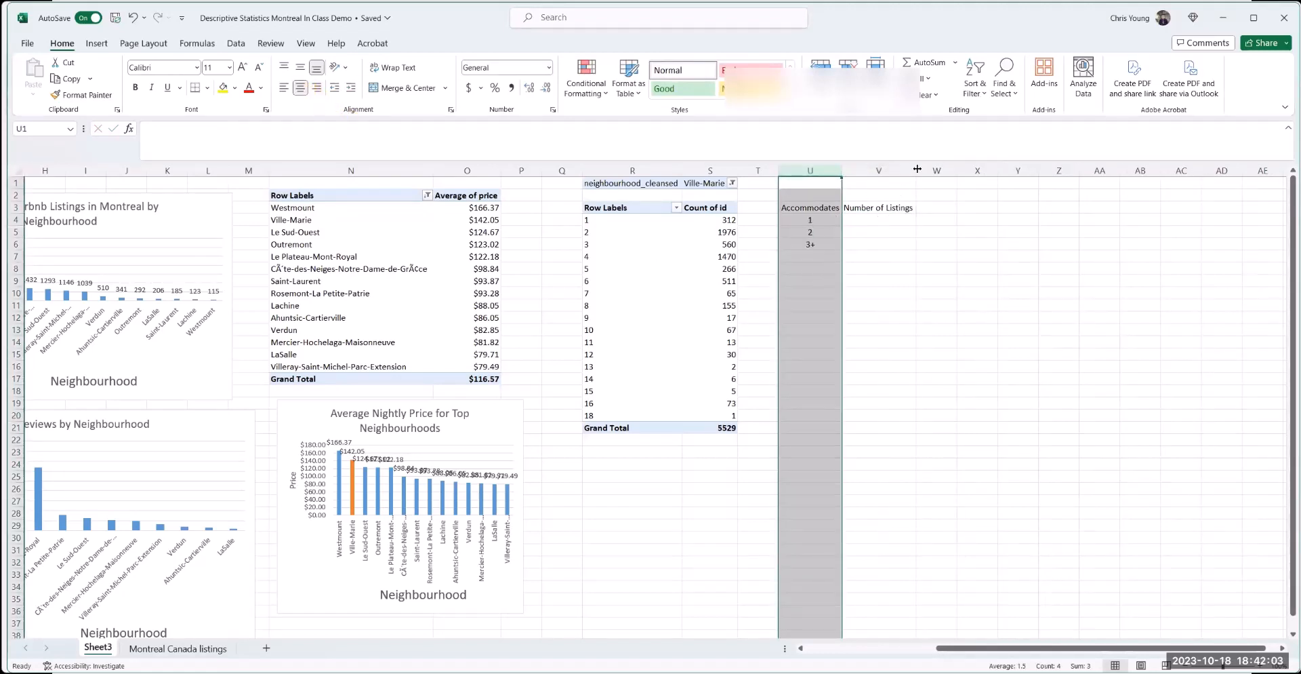
- Enter the listing counts 312 for accommodates 1 and 1976 for accommodates 2 in V4 and V5
{"action": "left_click", "coordinate": [908, 220]}
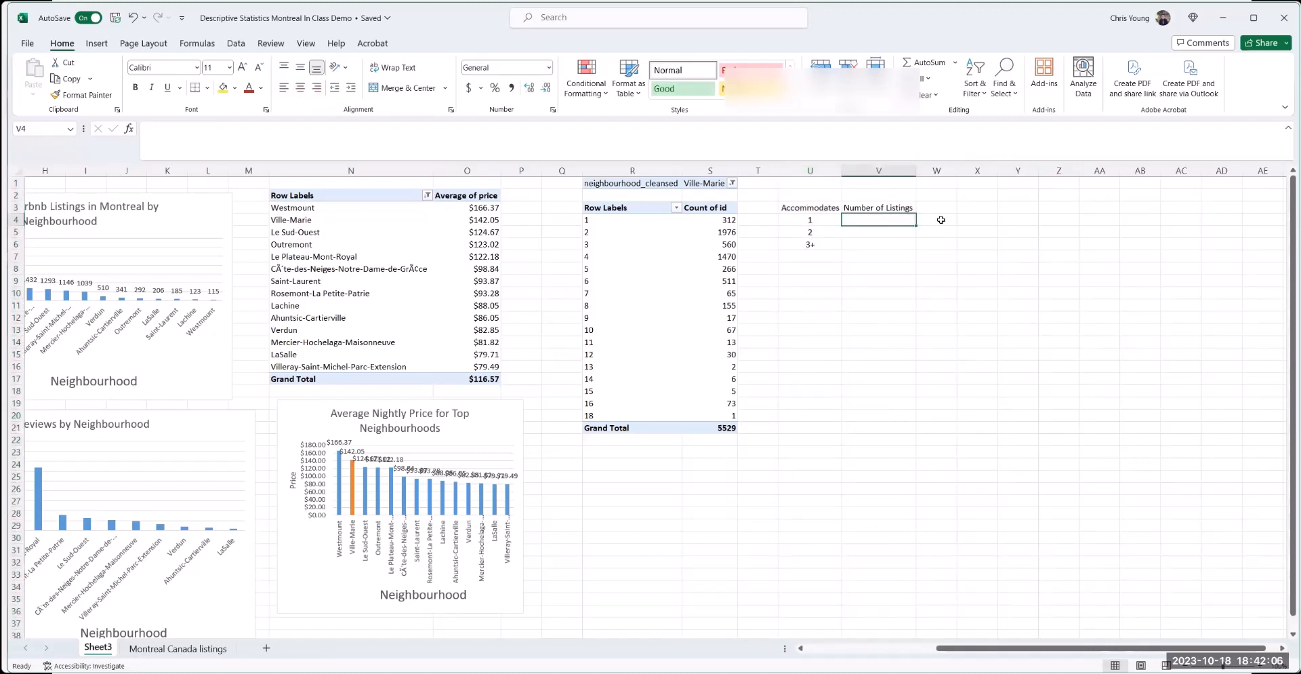
{"action": "type", "text": "31"}
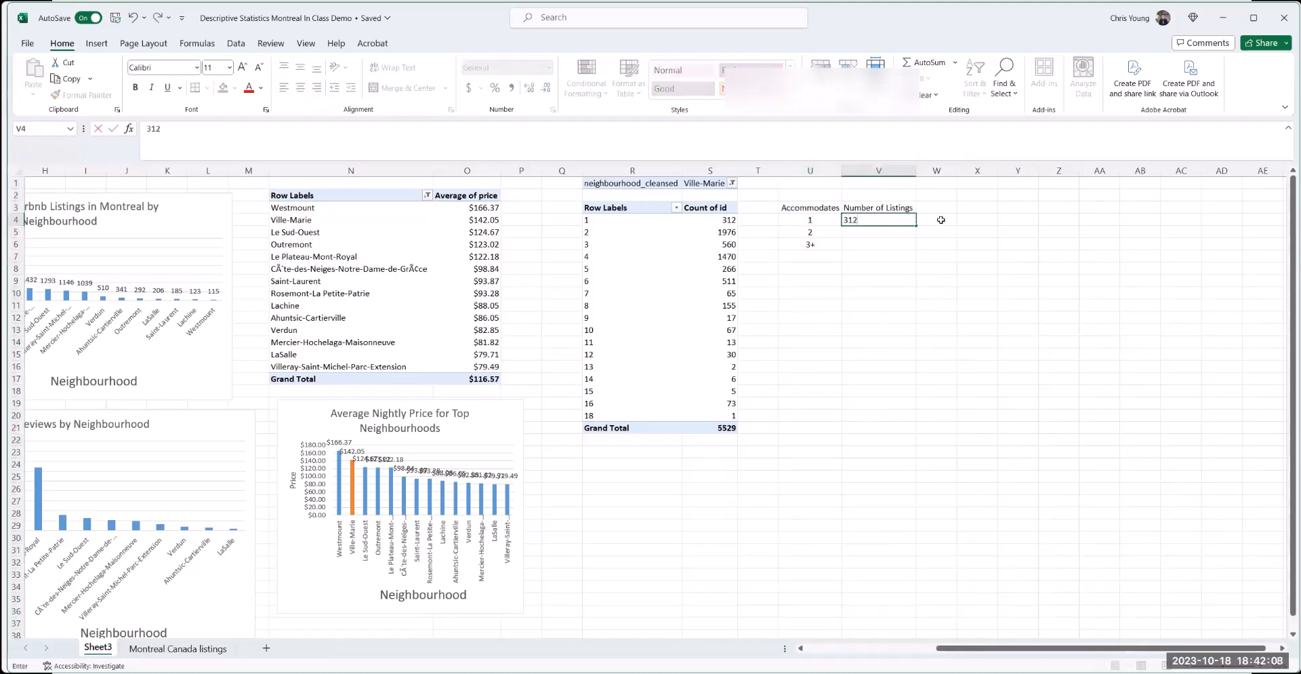
{"action": "type", "text": "2"}
{"action": "key", "text": "Return"}
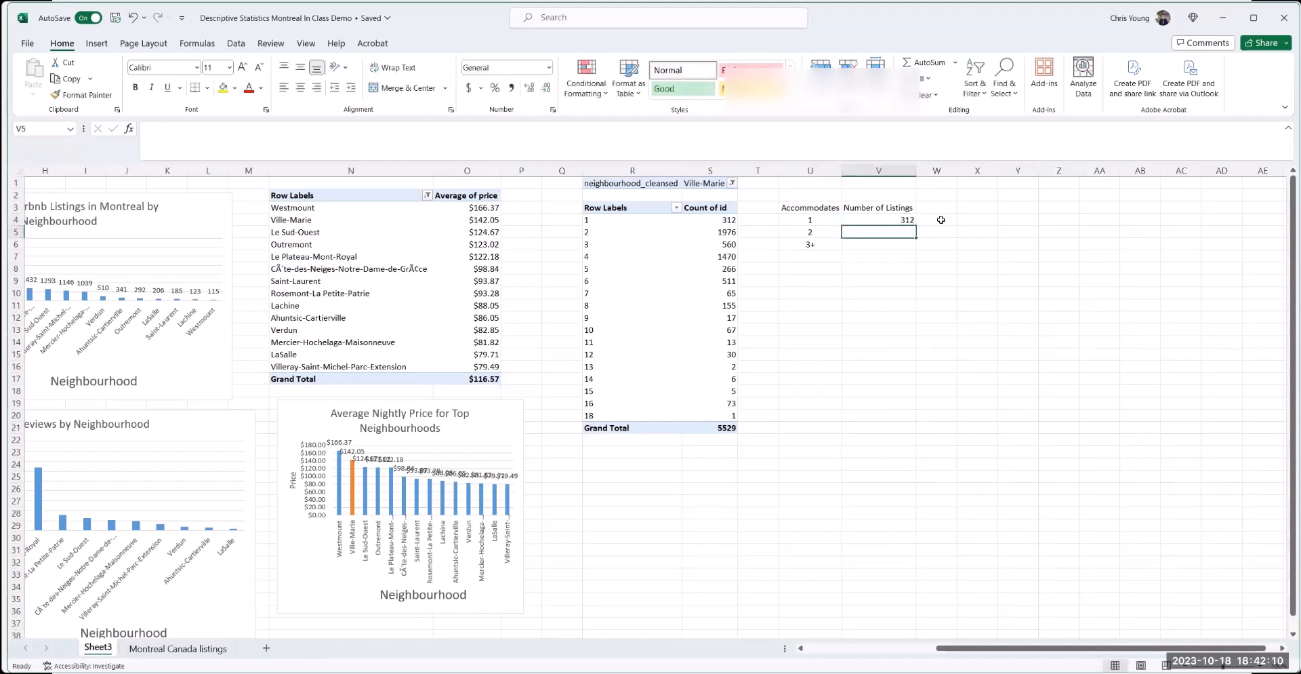
{"action": "type", "text": "1976"}
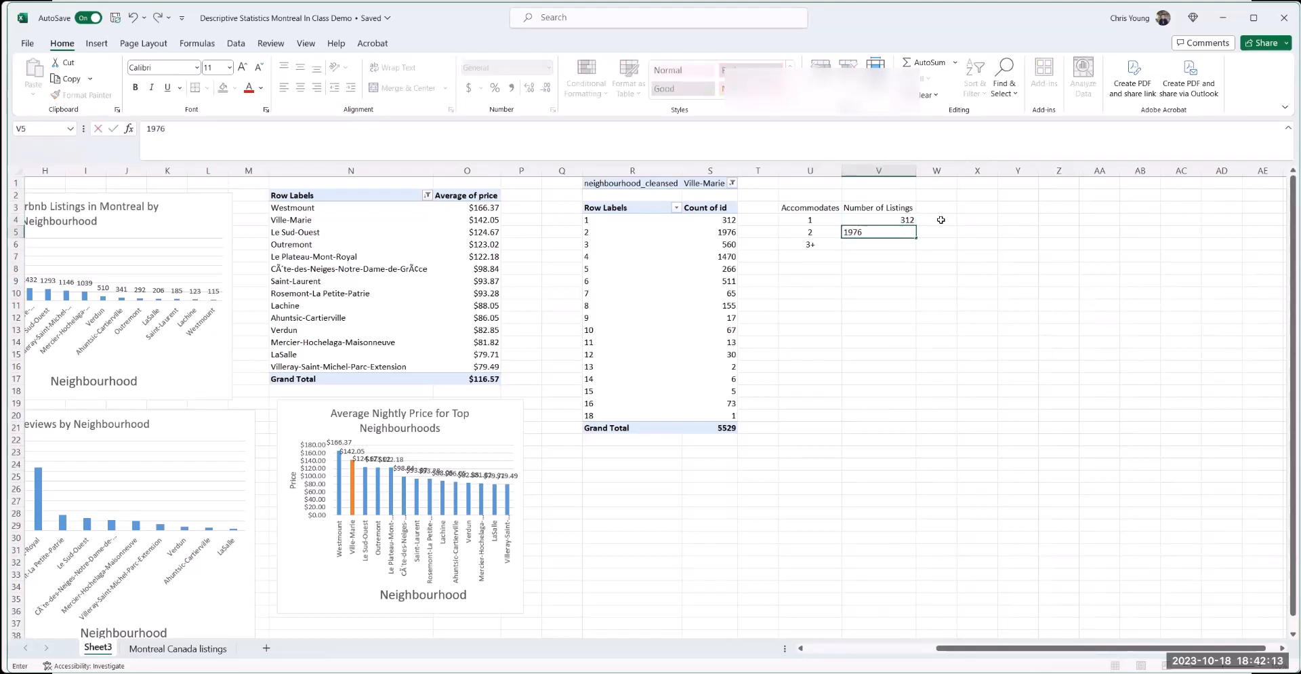
{"action": "key", "text": "Return"}
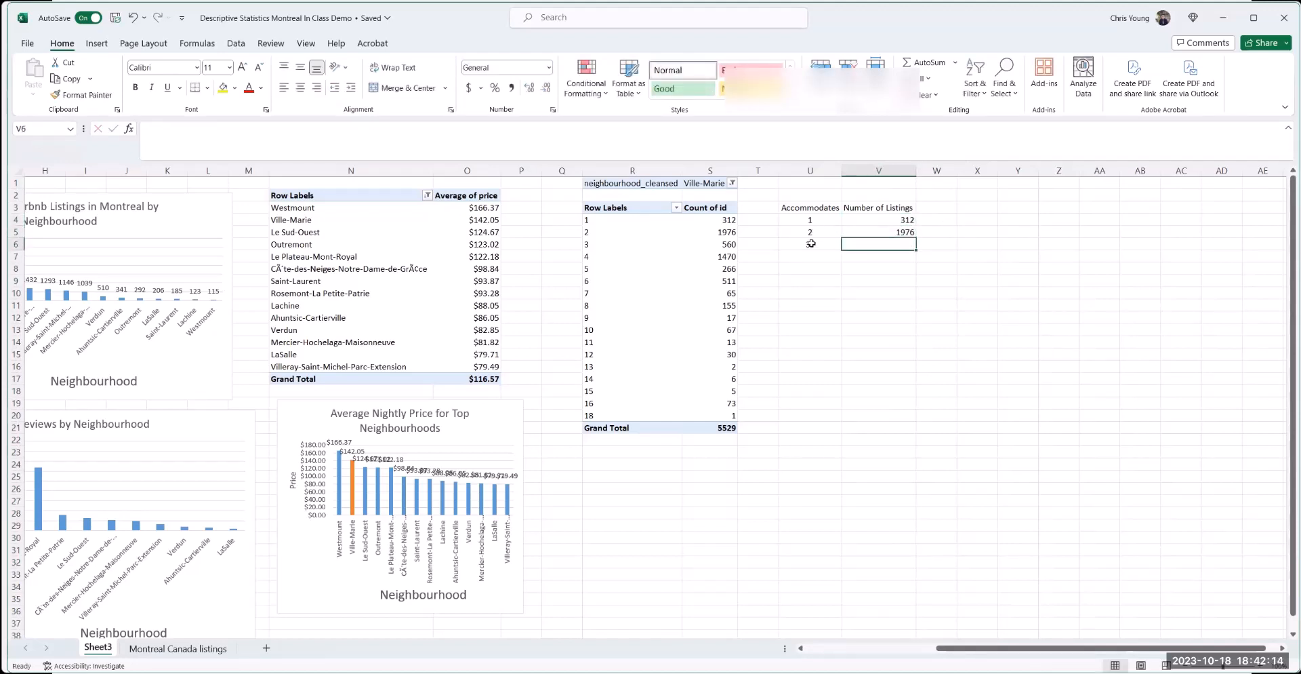
- Total the PivotTable counts for accommodates 3 through 18 and enter 3241 in V6 for the 3+ category
{"action": "left_click_drag", "start_coordinate": [723, 245], "coordinate": [724, 412]}
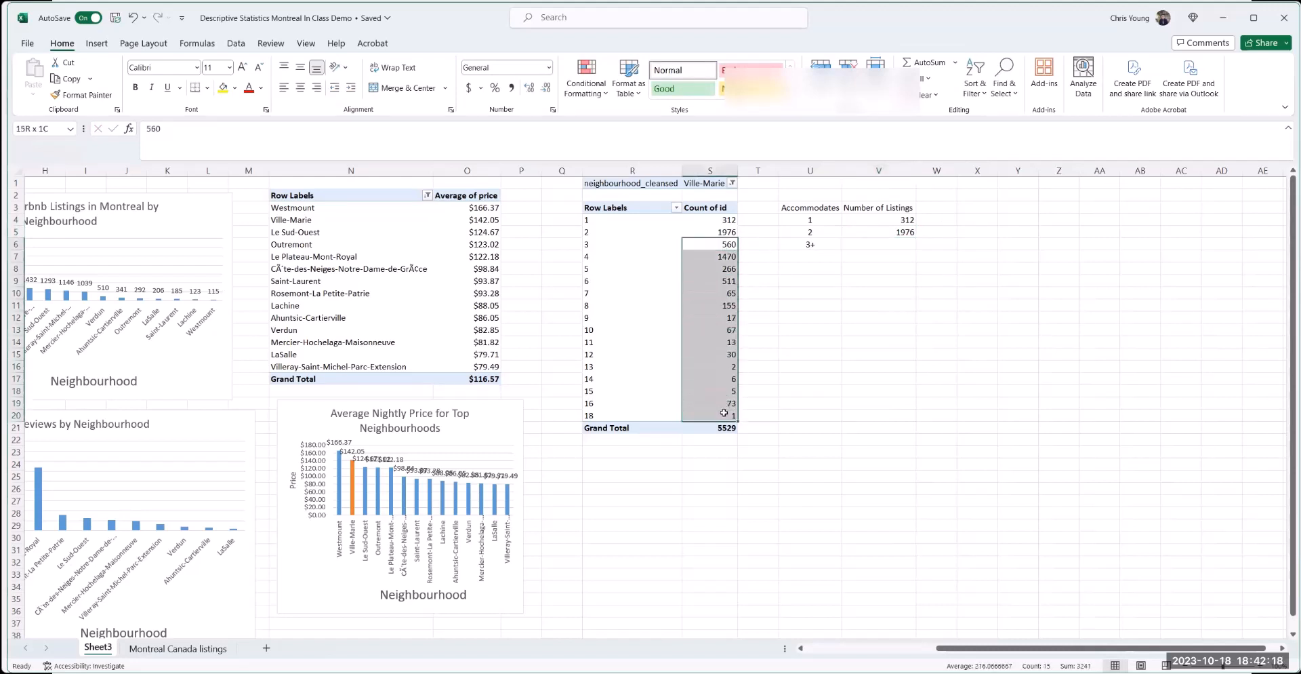
{"action": "left_click_drag", "start_coordinate": [724, 413], "coordinate": [723, 412]}
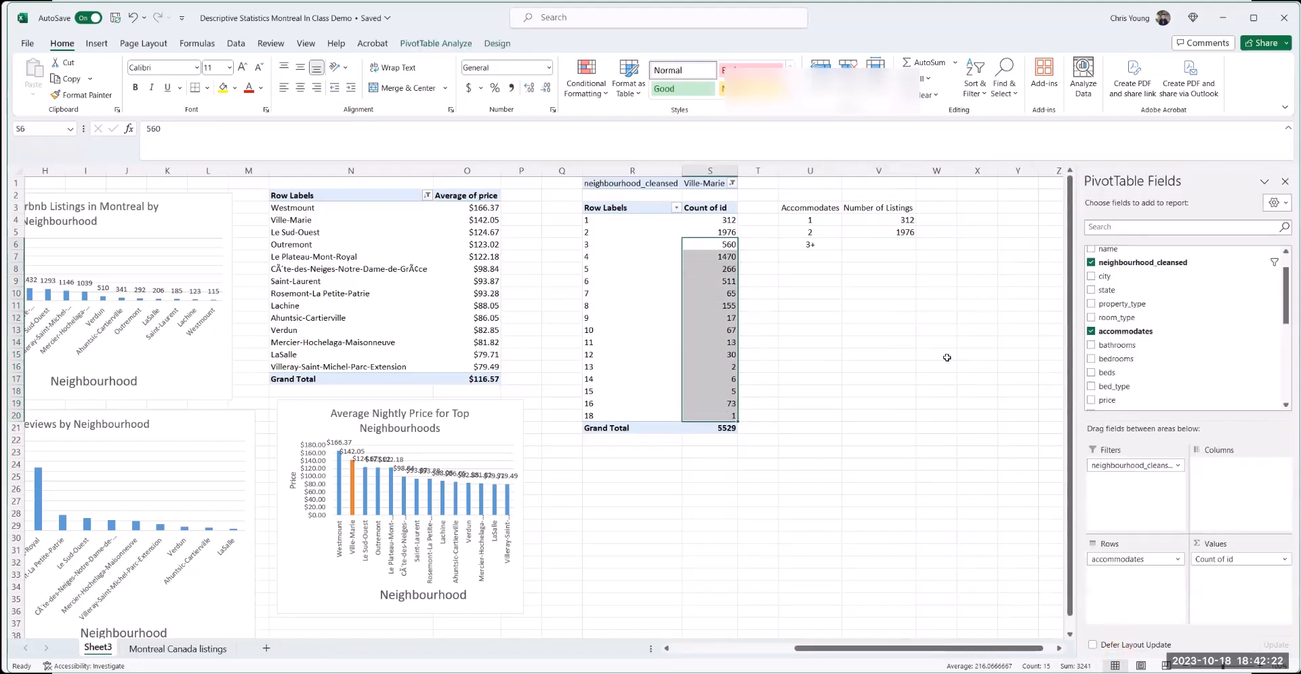
{"action": "left_click", "coordinate": [901, 243]}
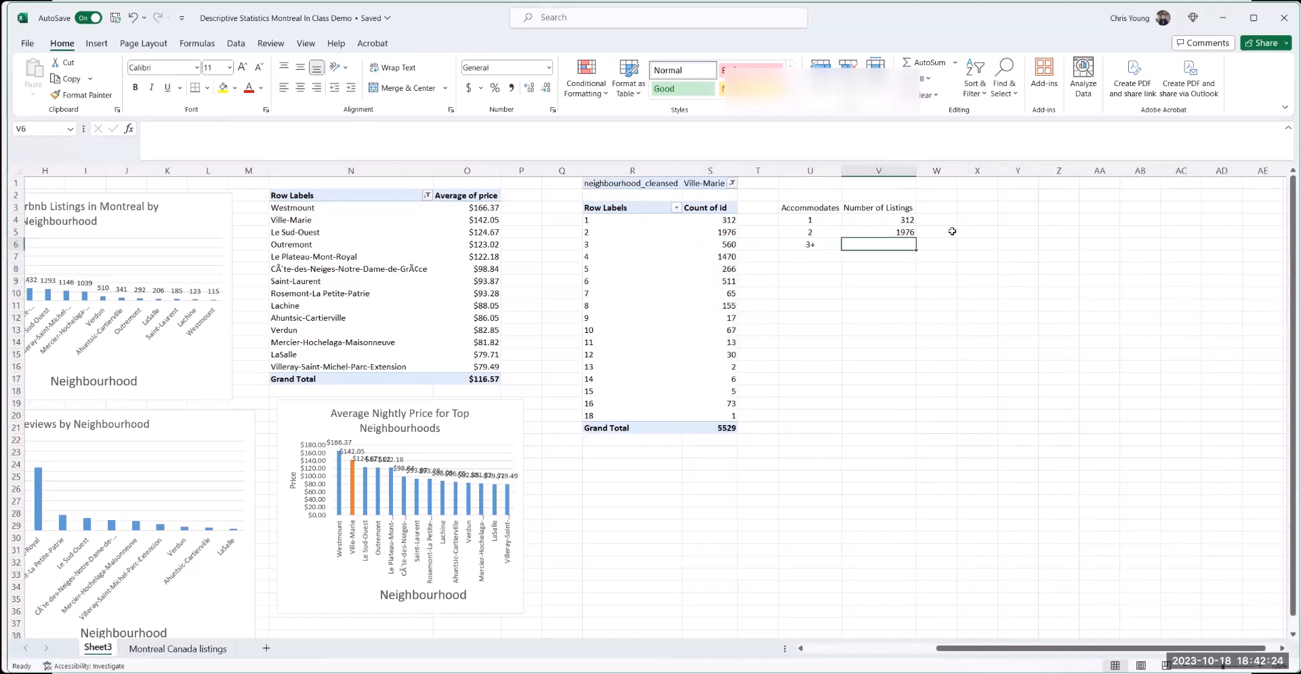
{"action": "type", "text": "3241"}
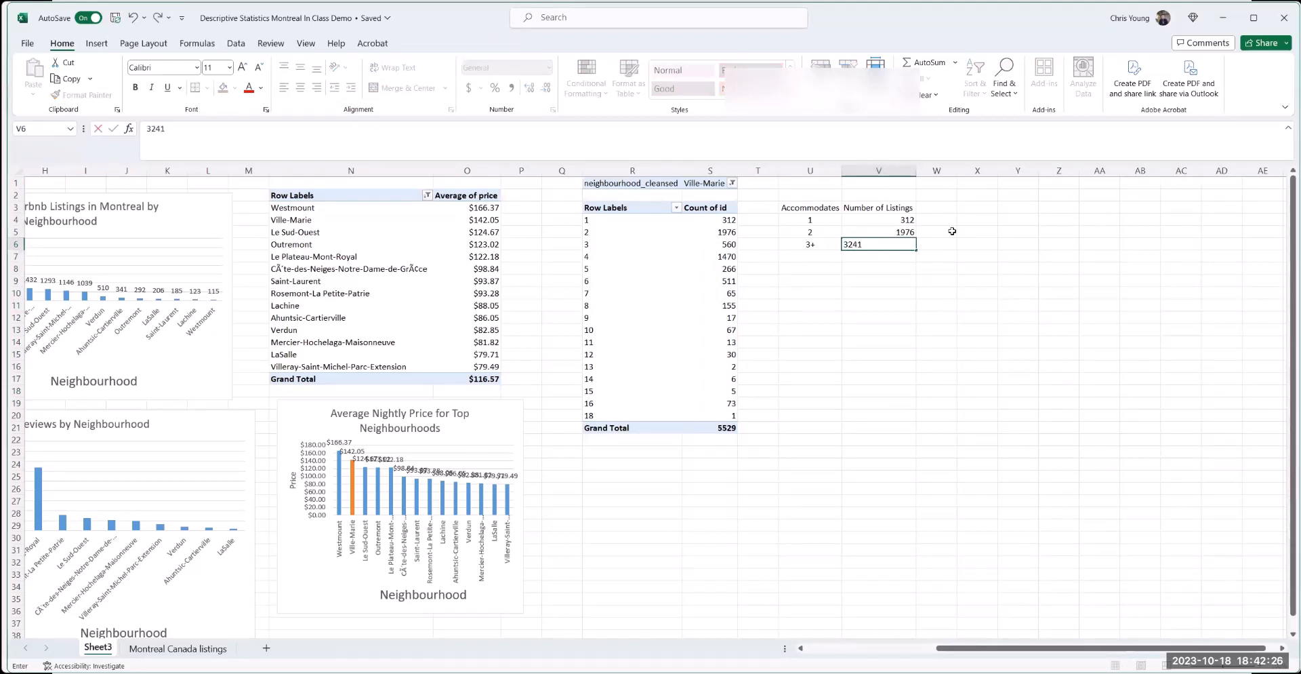
{"action": "key", "text": "ctrl+Return"}
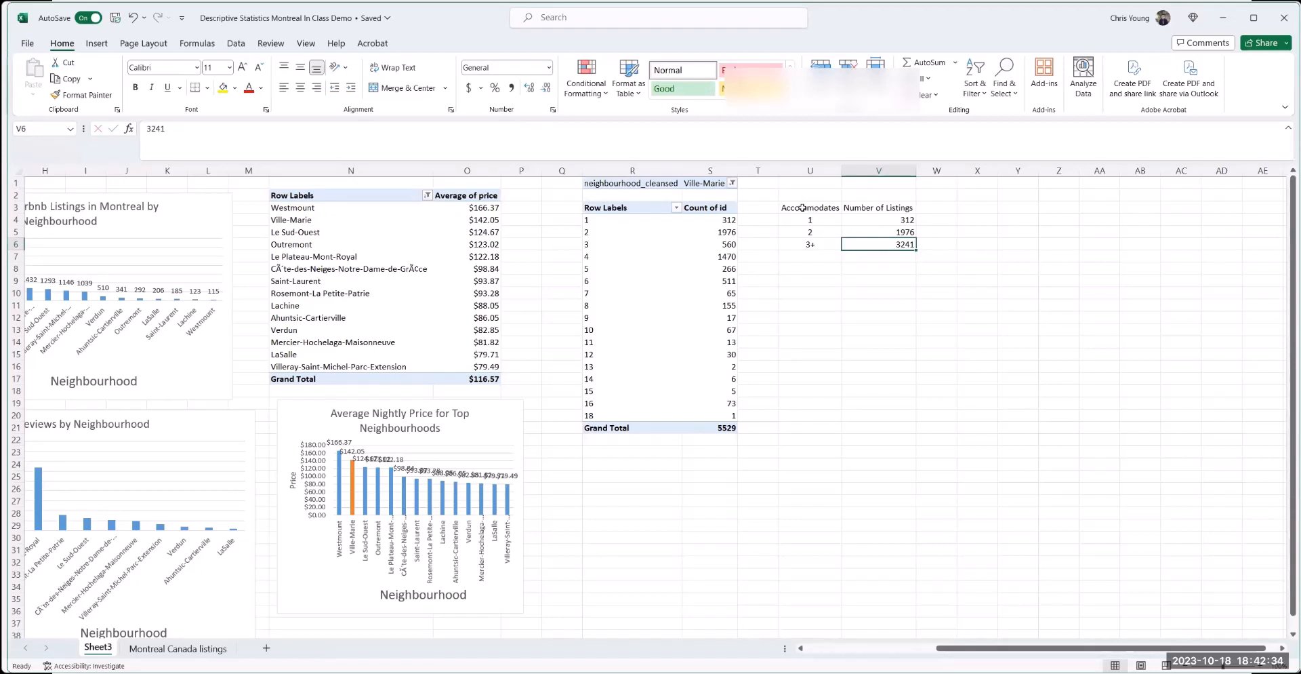
- Insert a 2-D pie chart from U3:V6 and place it below that small table
{"action": "left_click_drag", "start_coordinate": [802, 207], "coordinate": [875, 242]}
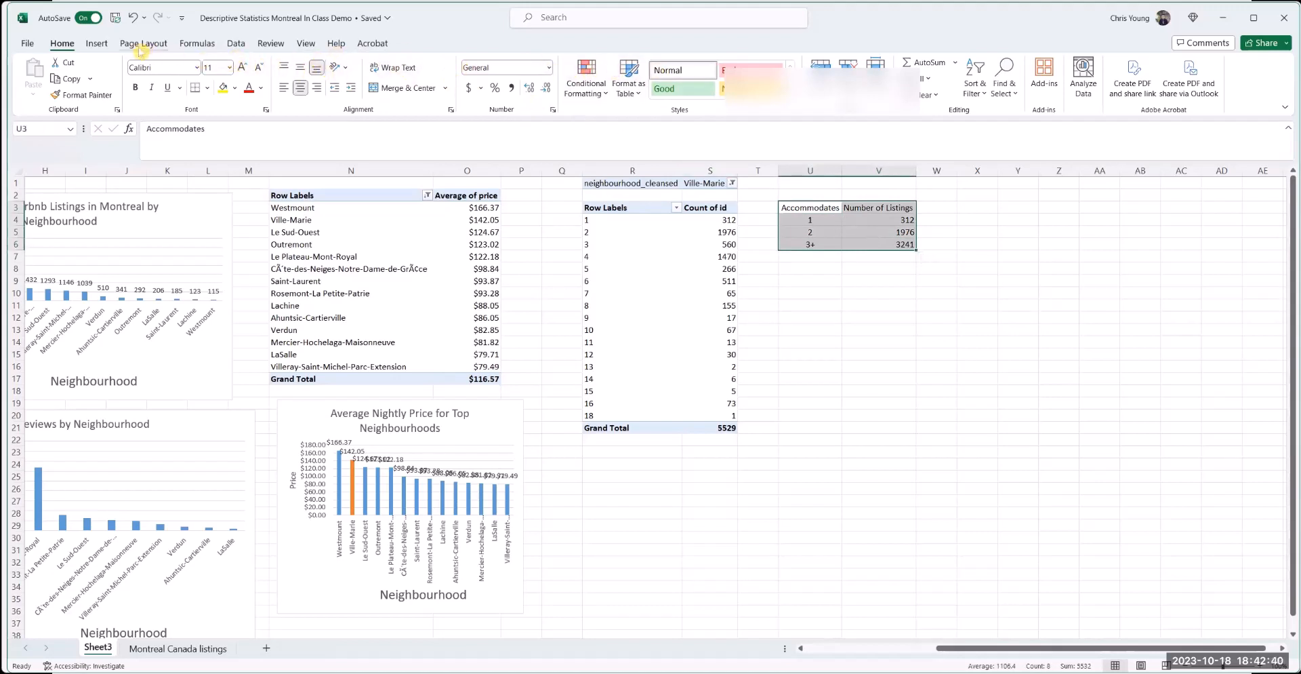
{"action": "left_click", "coordinate": [97, 45]}
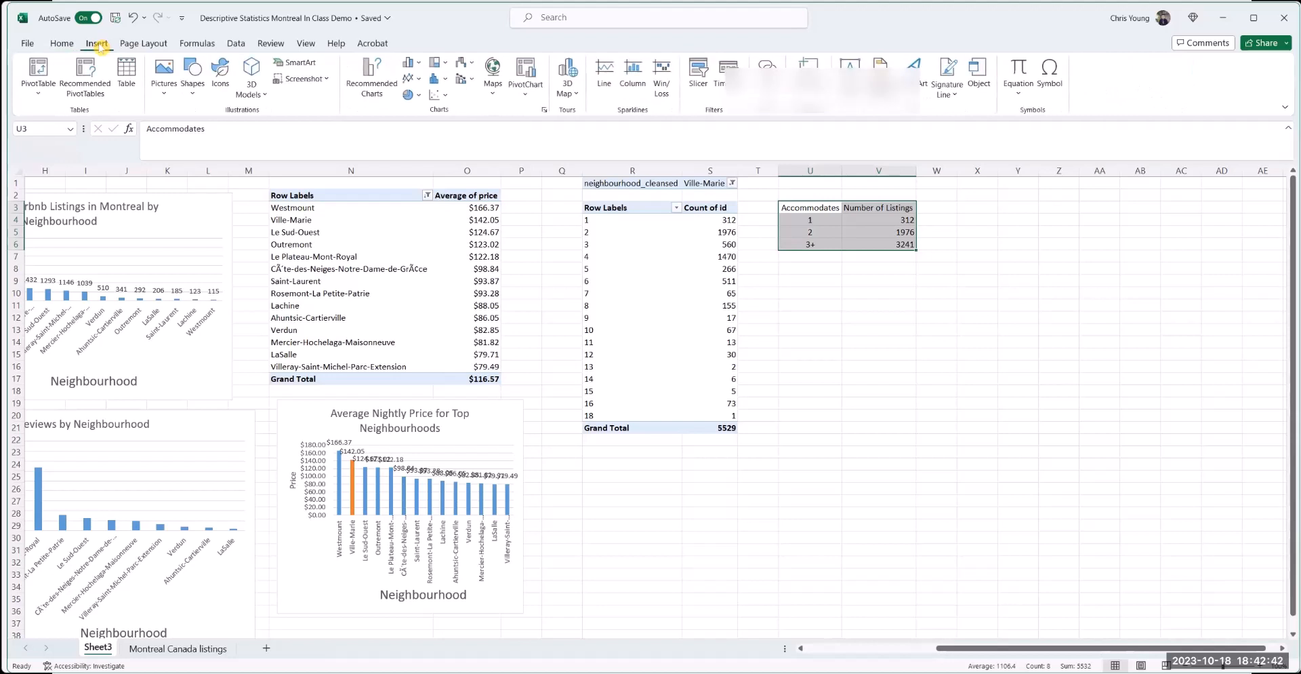
{"action": "left_click", "coordinate": [419, 96]}
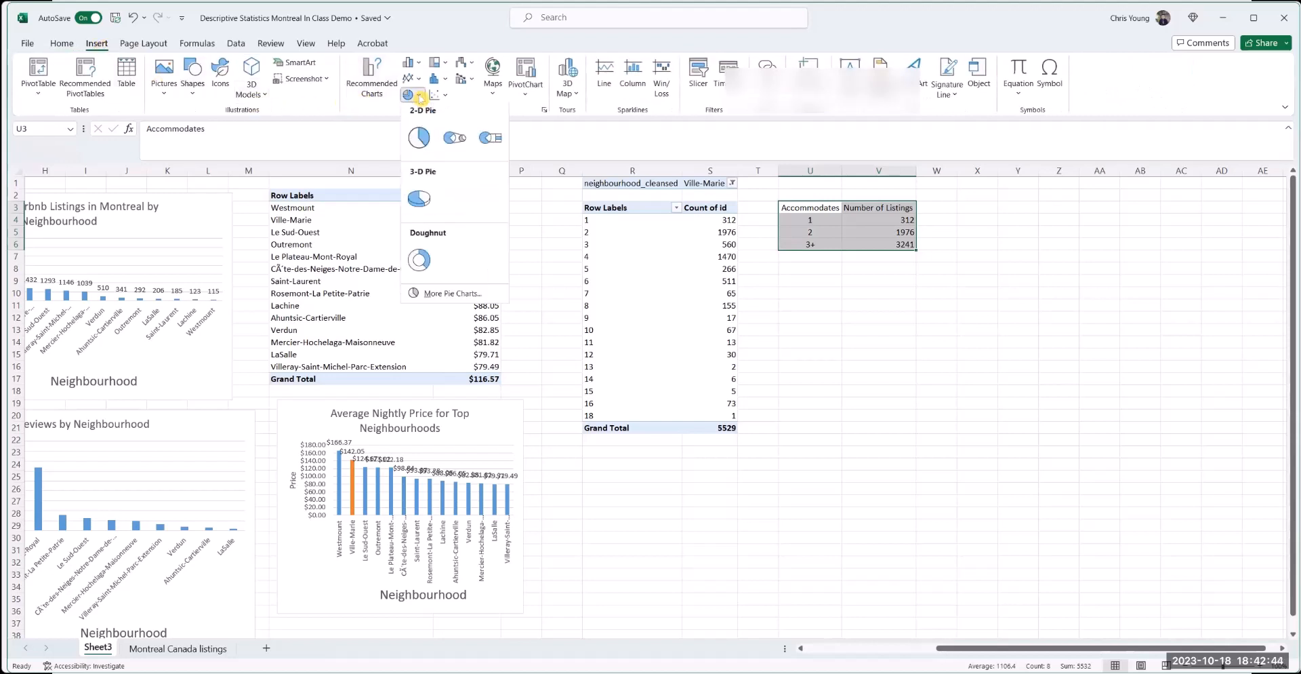
{"action": "left_click", "coordinate": [419, 141]}
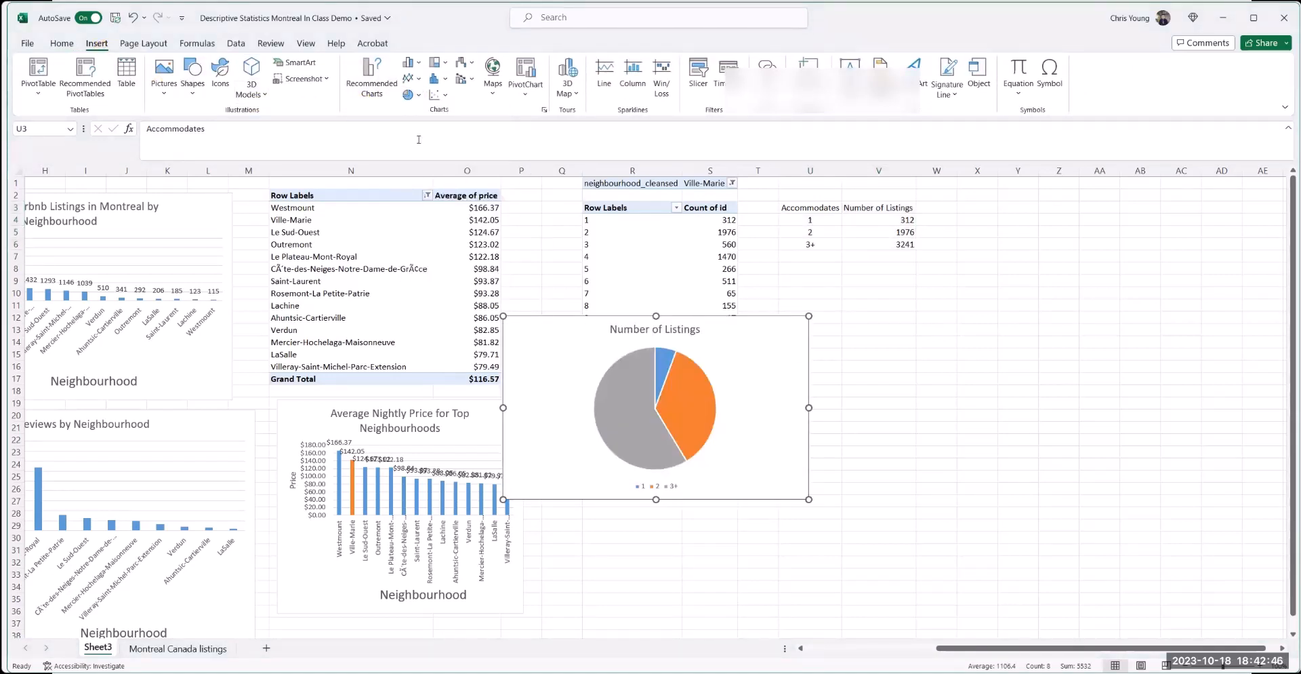
{"action": "left_click_drag", "start_coordinate": [683, 322], "coordinate": [983, 277]}
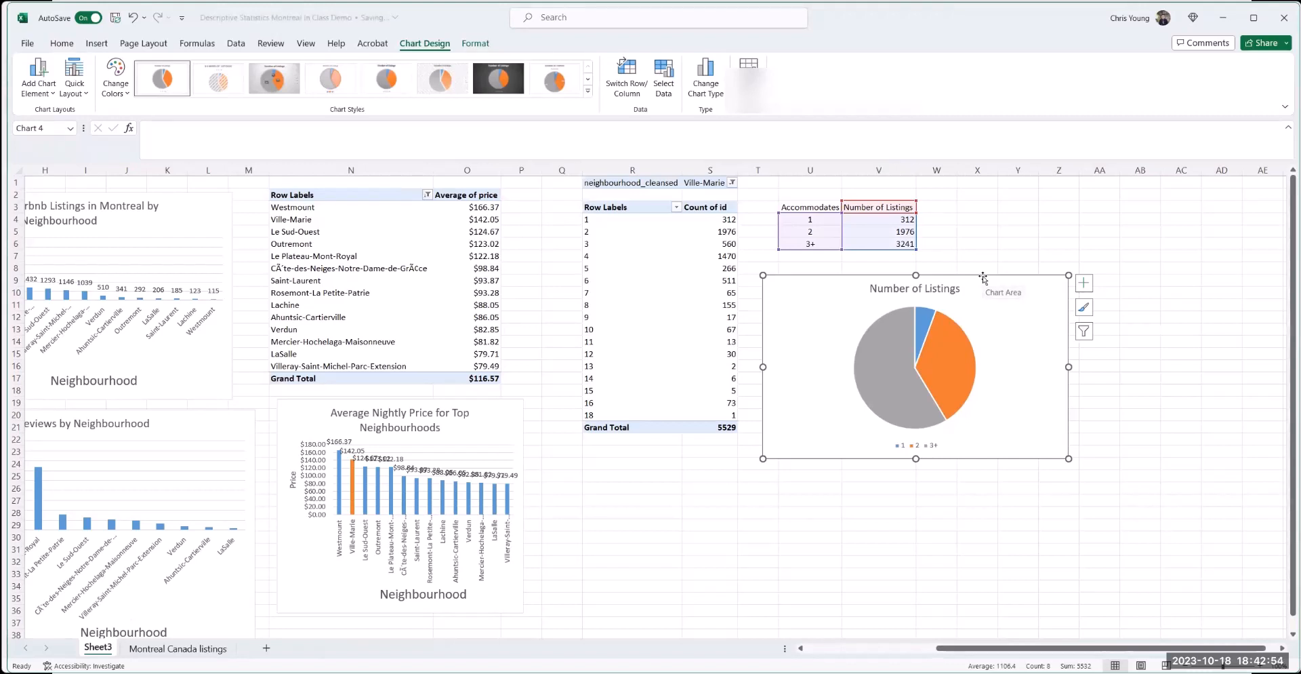
- Retitle the pie chart "Number of Listings by Accommodation in Ville-Marie", with a line break before "in Ville-Marie"
{"action": "double_click", "coordinate": [912, 289]}
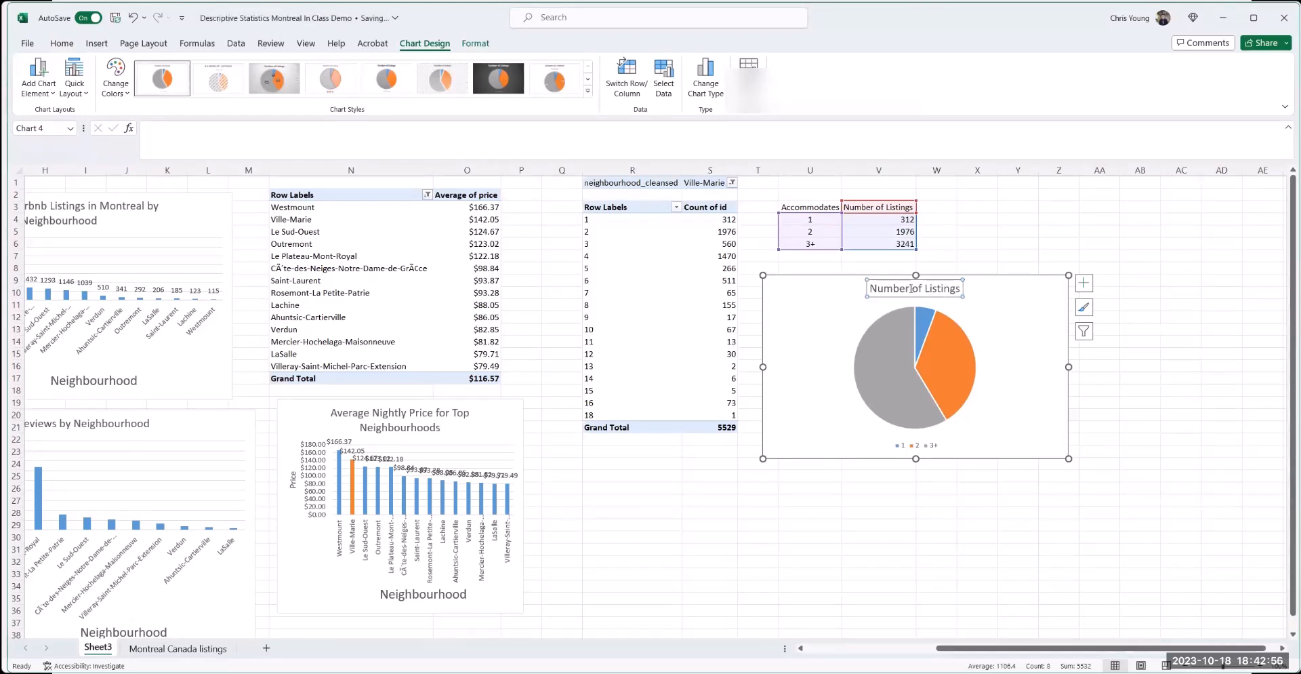
{"action": "left_click", "coordinate": [910, 288]}
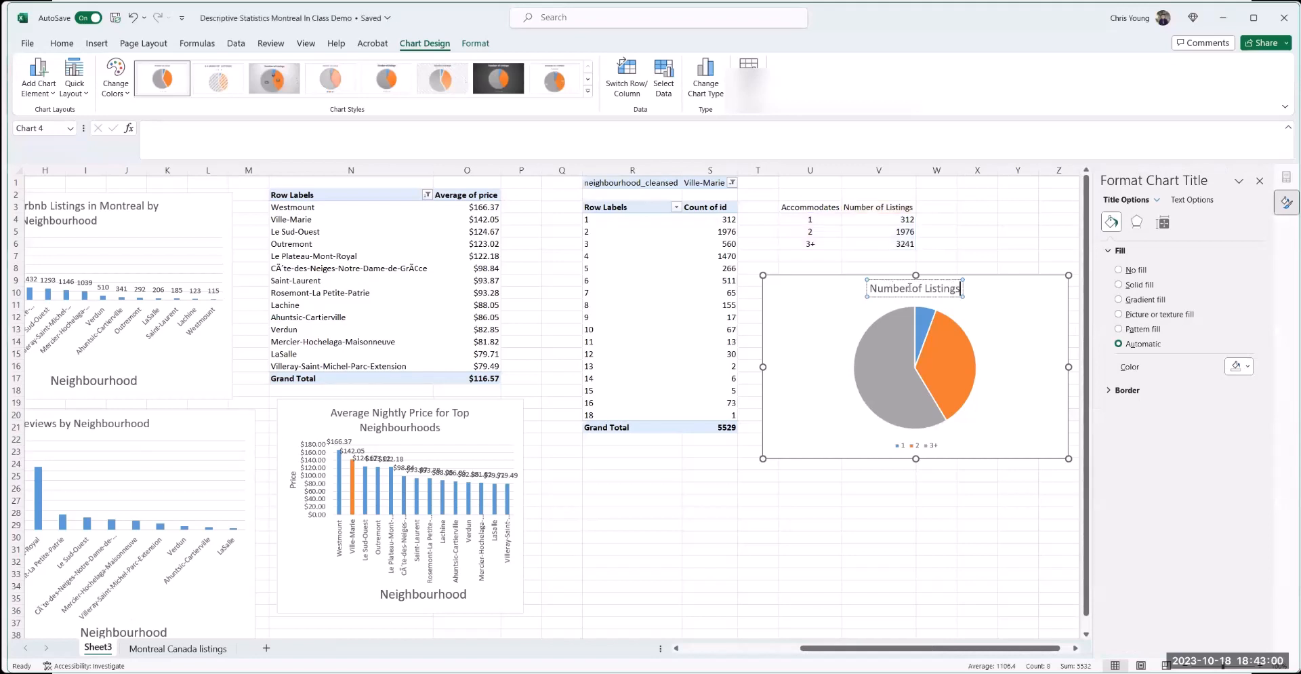
{"action": "type", "text": "by A"}
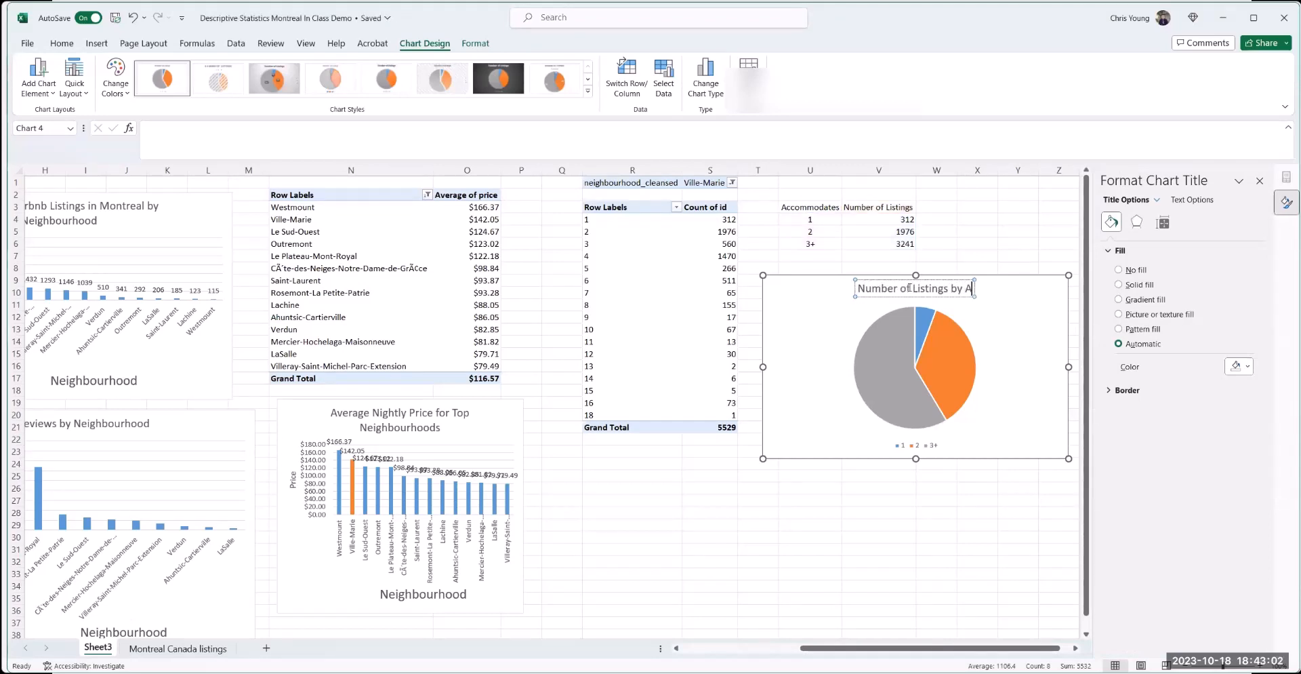
{"action": "type", "text": "ccommodatio"}
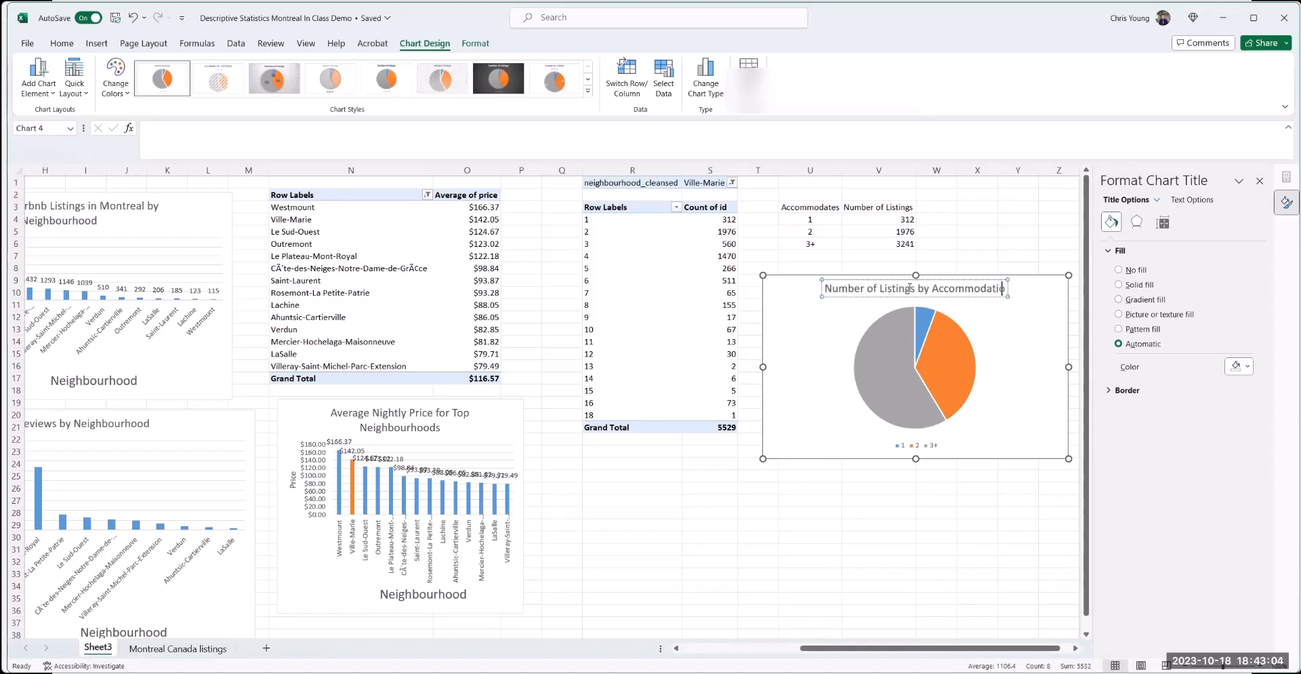
{"action": "type", "text": "n in Vill"}
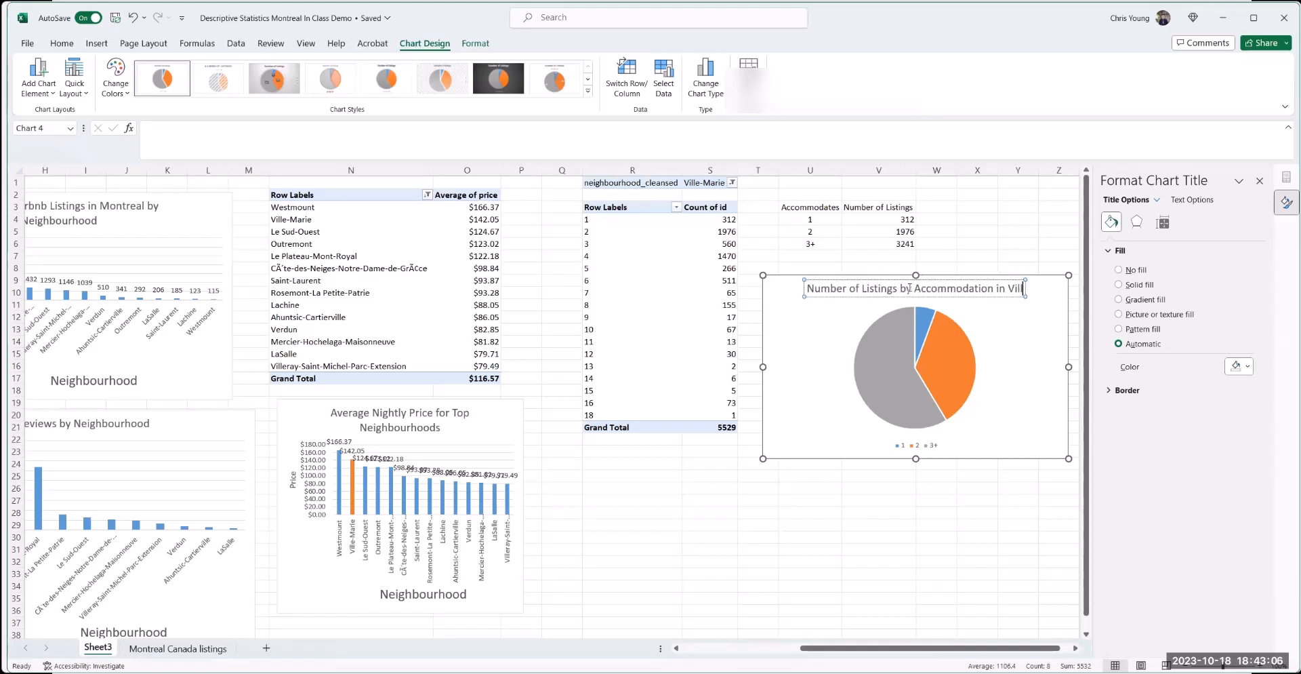
{"action": "type", "text": "e-Marie"}
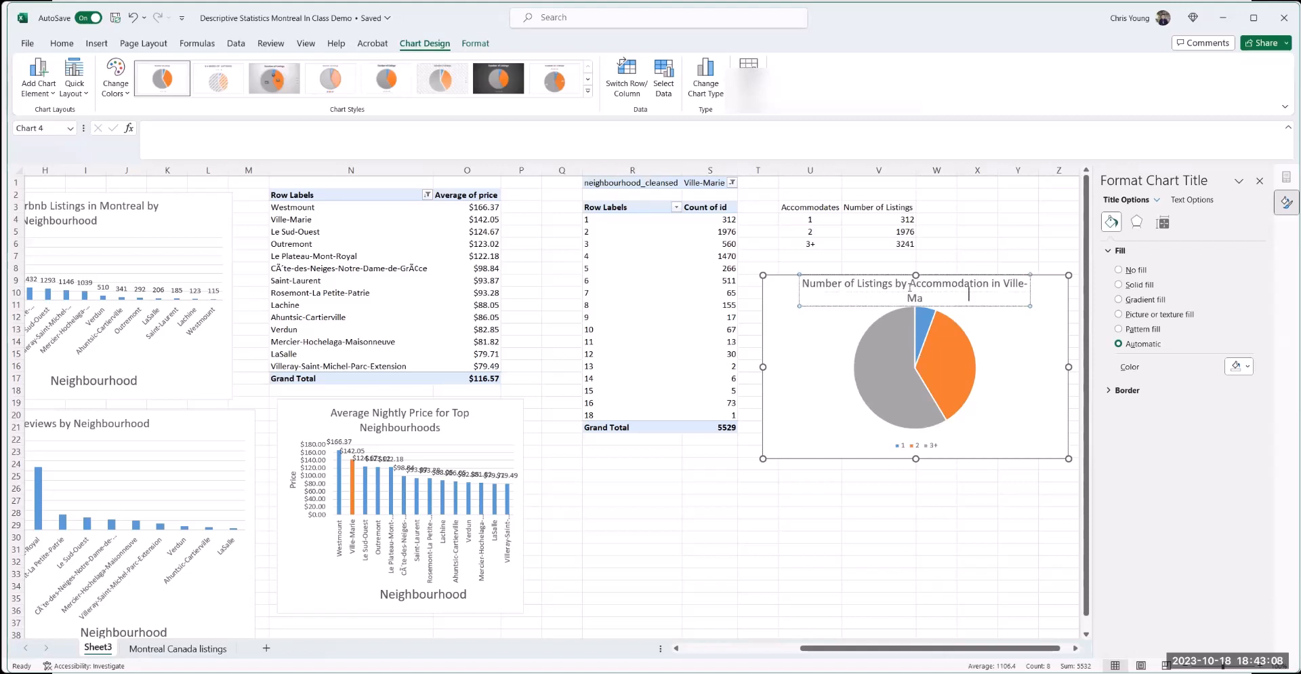
{"action": "left_click", "coordinate": [1003, 283]}
{"action": "key", "text": "Return"}
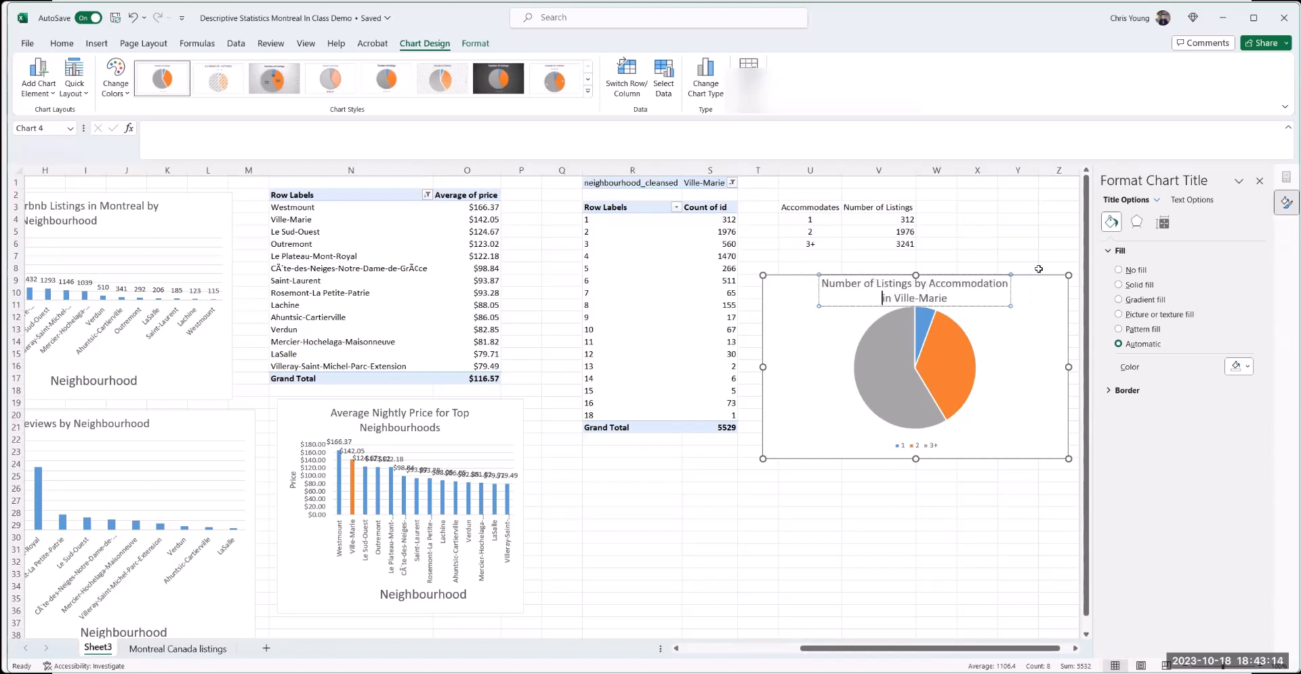
{"action": "left_click", "coordinate": [1036, 281]}
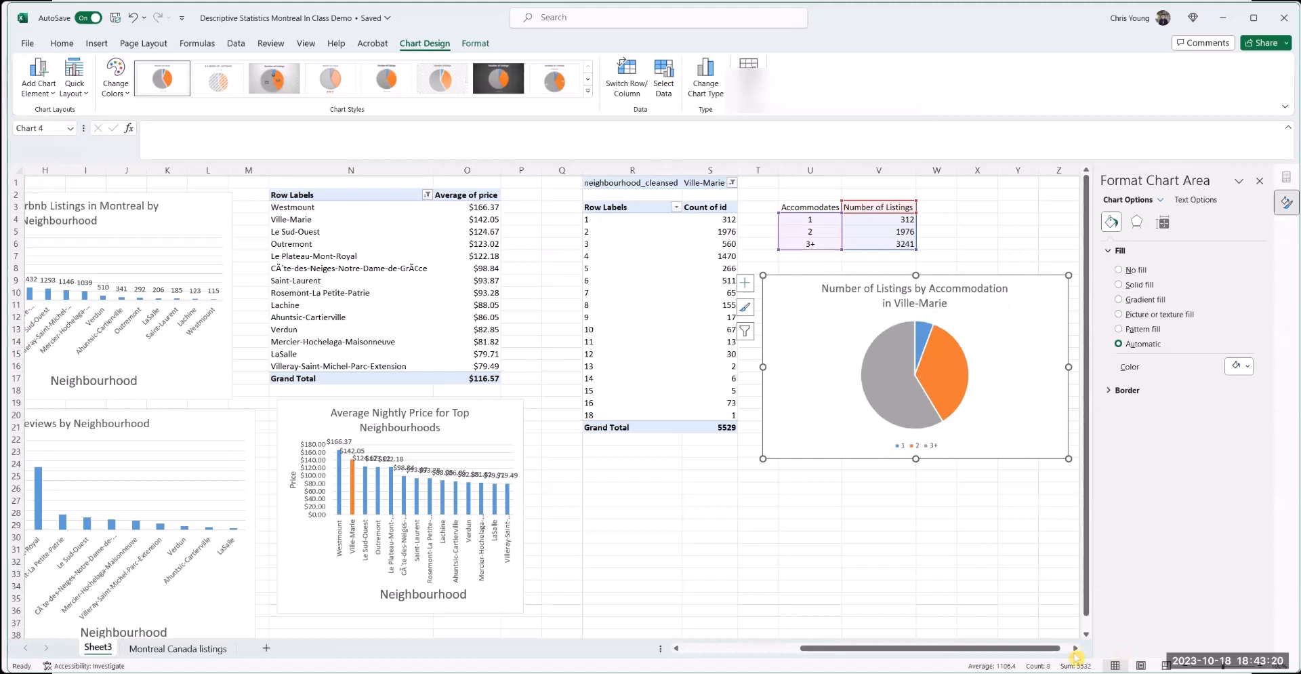
- Add data labels to the slices of the Ville-Marie pie chart
{"action": "scroll", "coordinate": [1076, 651], "scroll_direction": "right", "scroll_amount": 3}
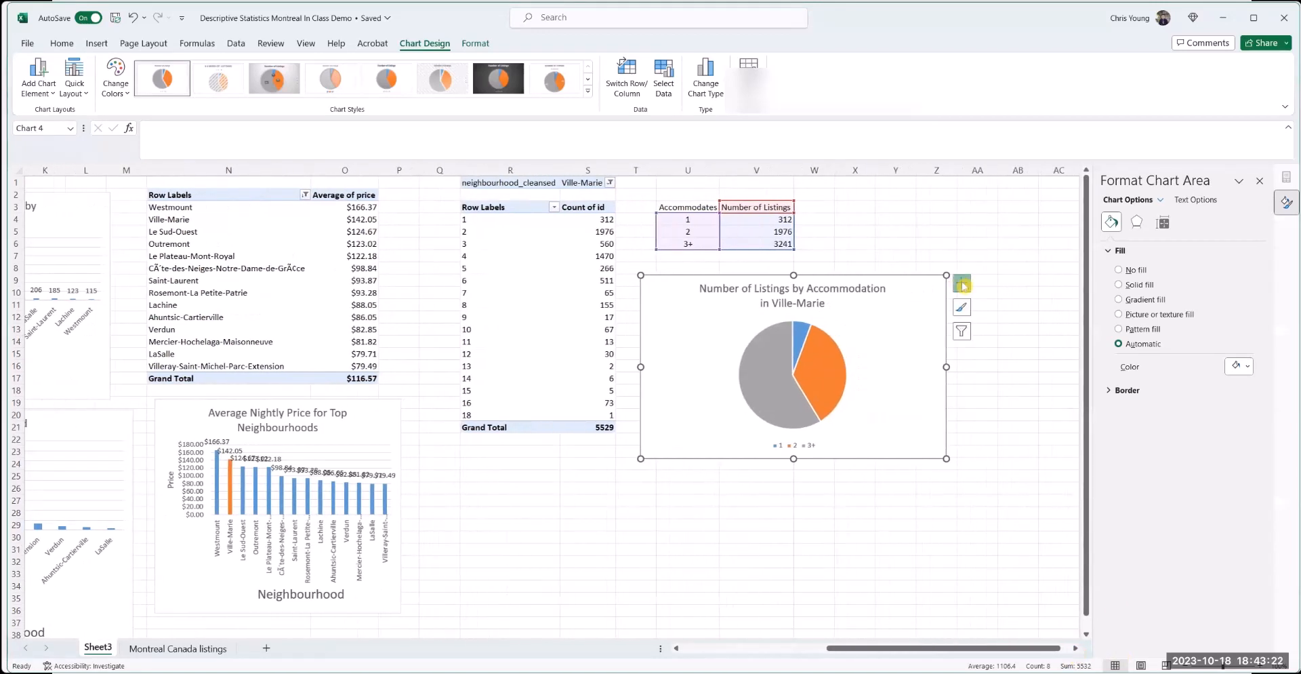
{"action": "left_click", "coordinate": [963, 283]}
{"action": "left_click", "coordinate": [990, 313]}
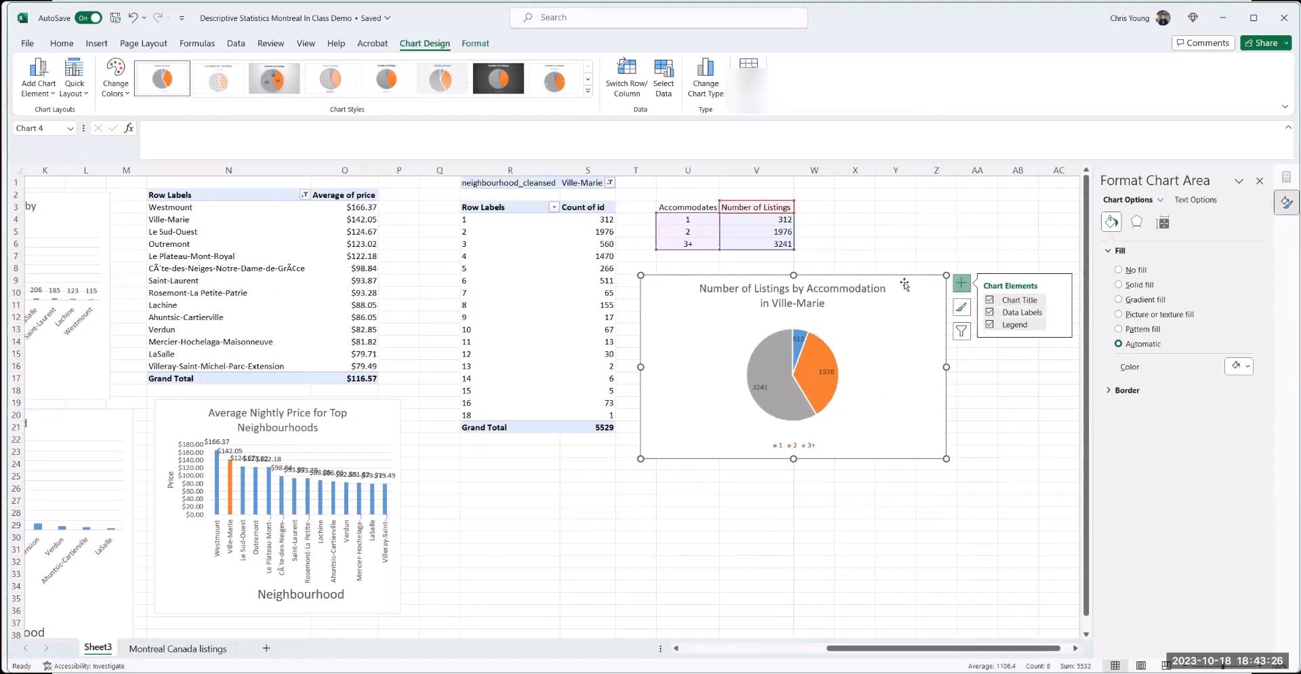
- Make the pie chart's data labels show category name and percentage instead of value, and remove the legend
{"action": "mouse_move", "coordinate": [819, 350]}
{"action": "mouse_move", "coordinate": [799, 370]}
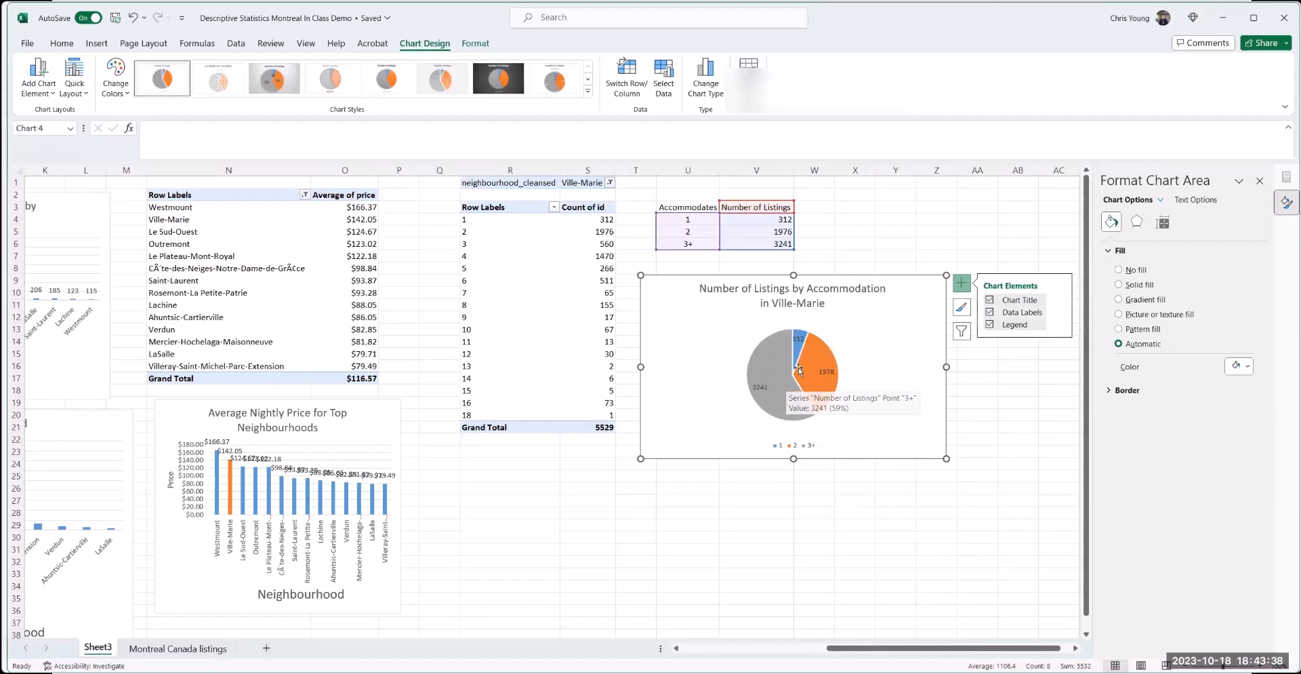
{"action": "left_click", "coordinate": [762, 390]}
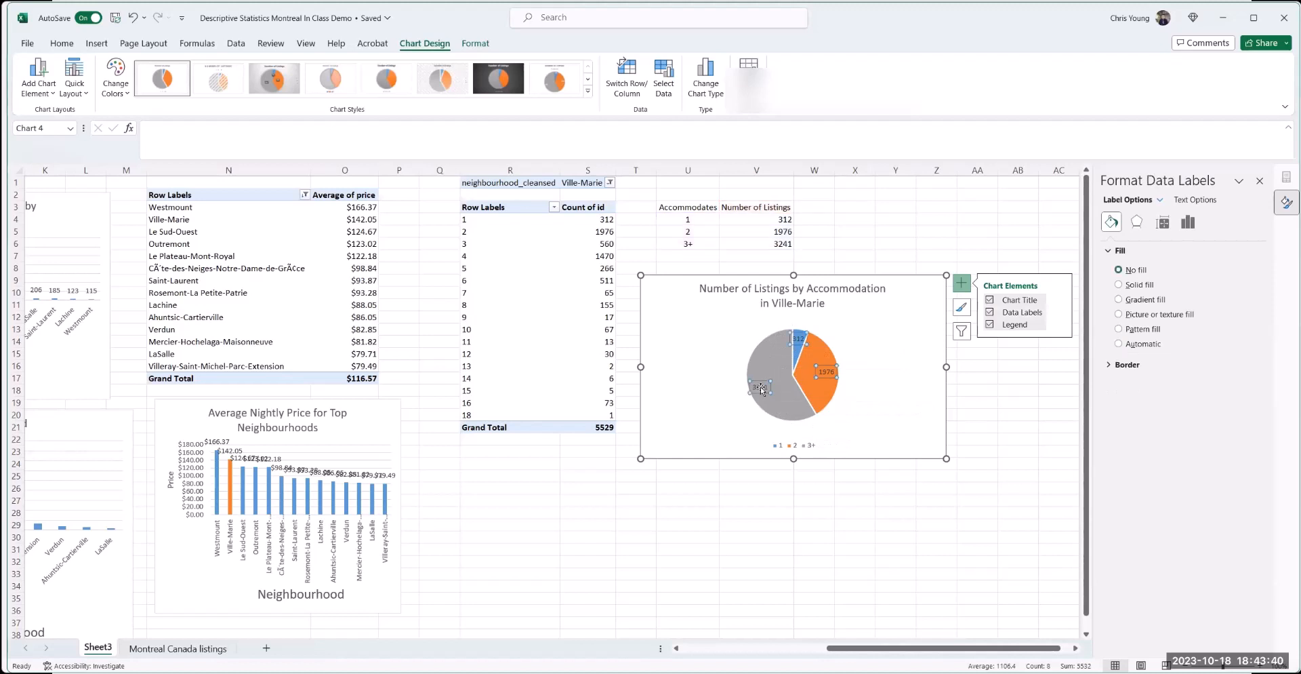
{"action": "right_click", "coordinate": [762, 390]}
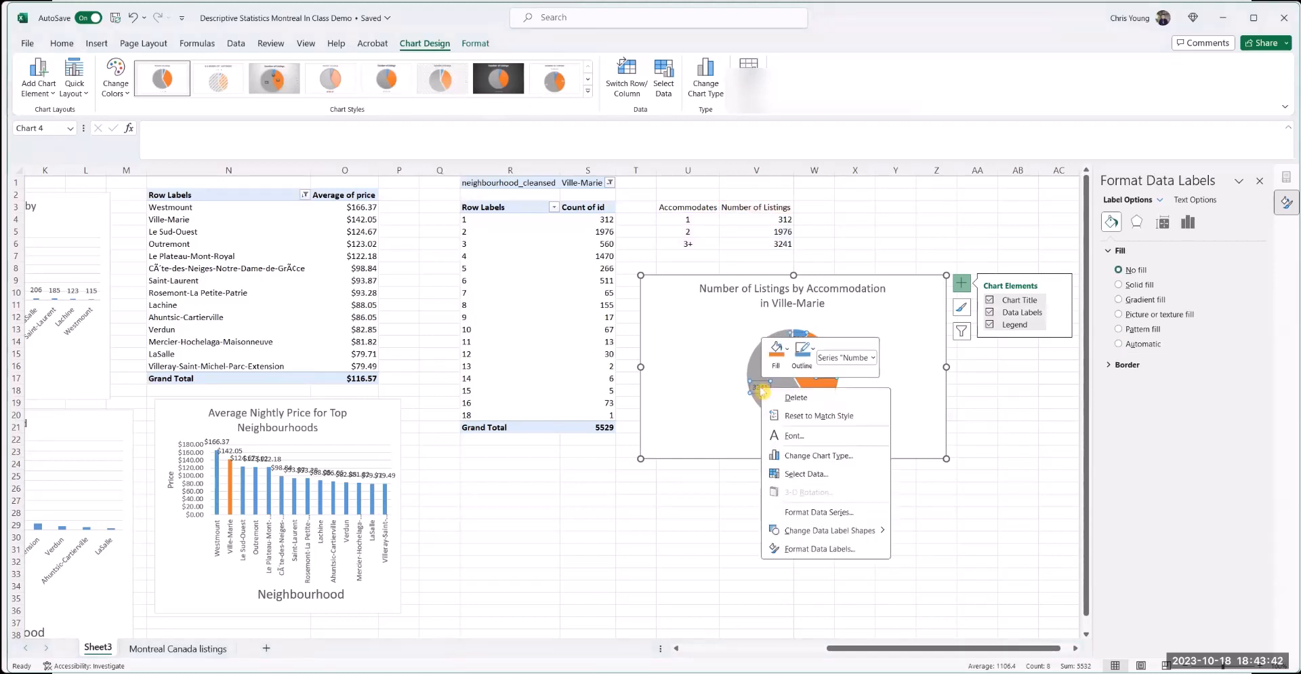
{"action": "left_click", "coordinate": [809, 548]}
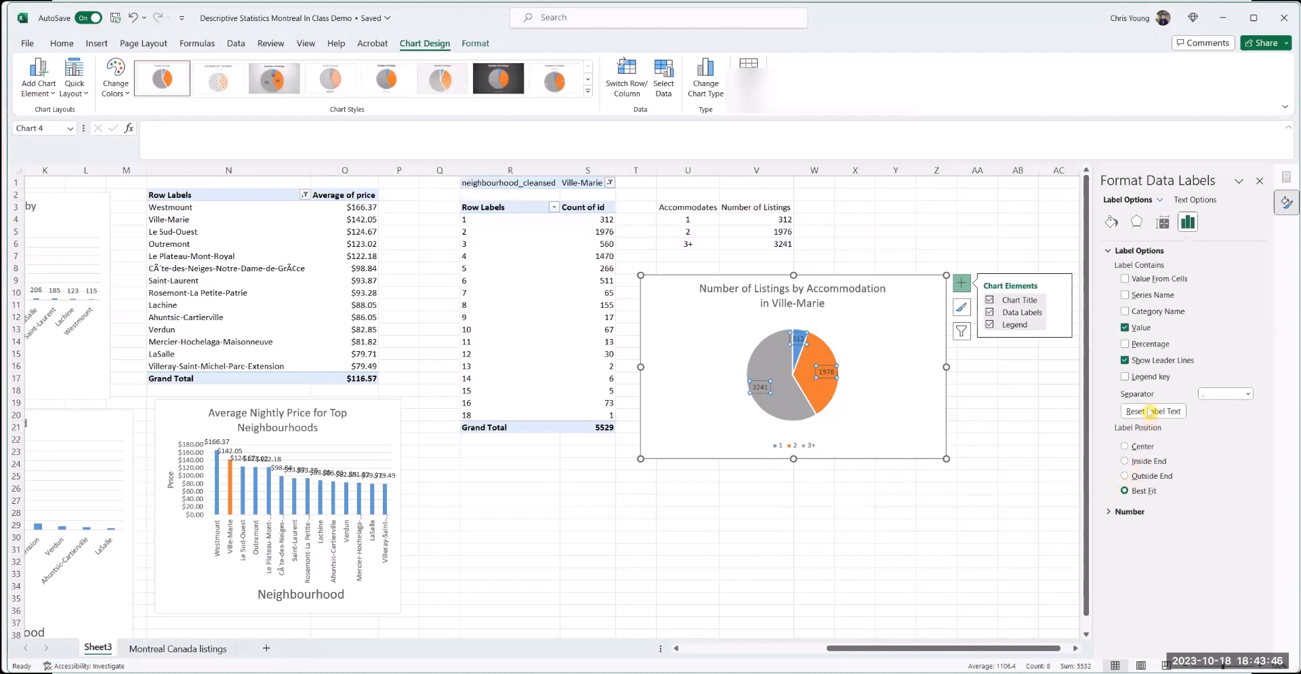
{"action": "left_click", "coordinate": [1126, 344]}
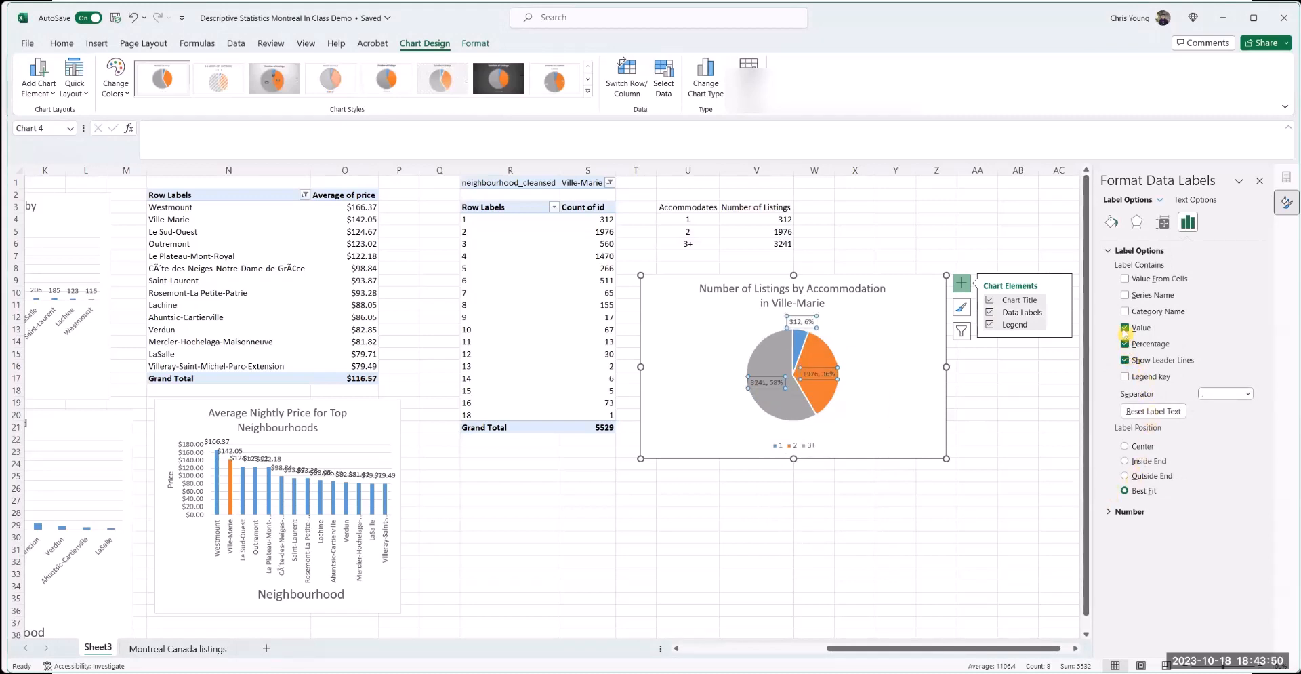
{"action": "left_click", "coordinate": [1126, 328]}
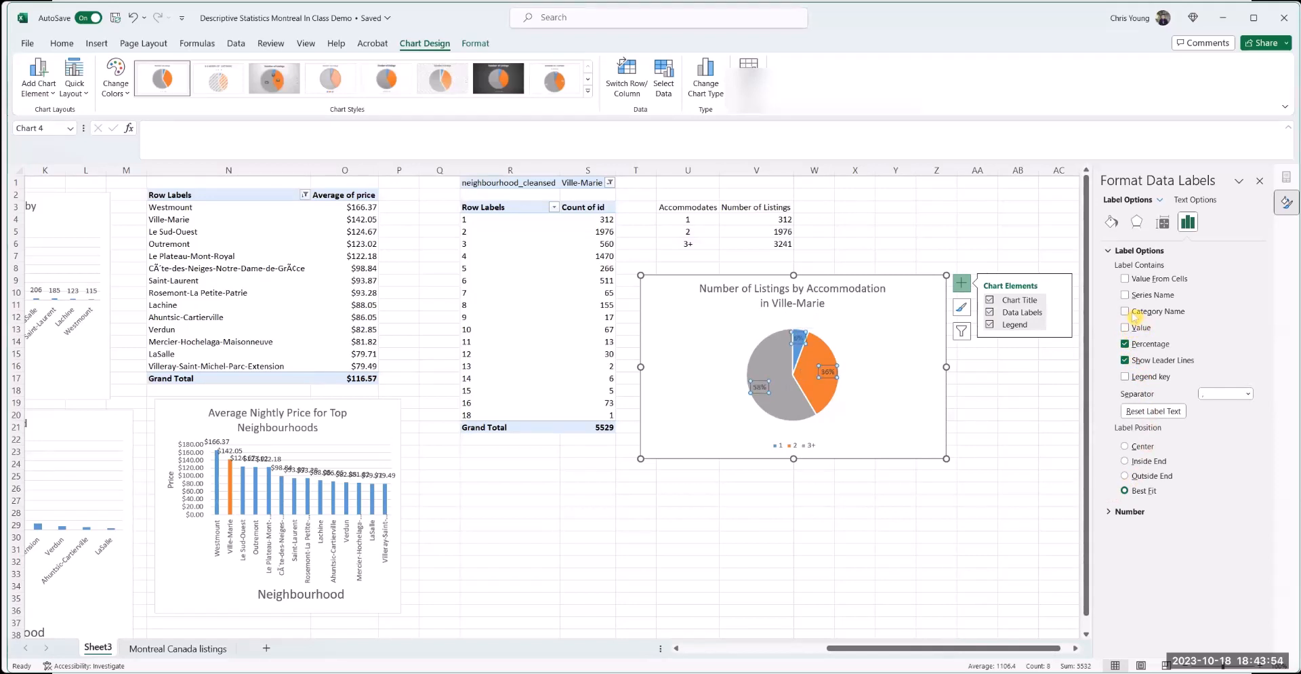
{"action": "left_click", "coordinate": [1125, 312]}
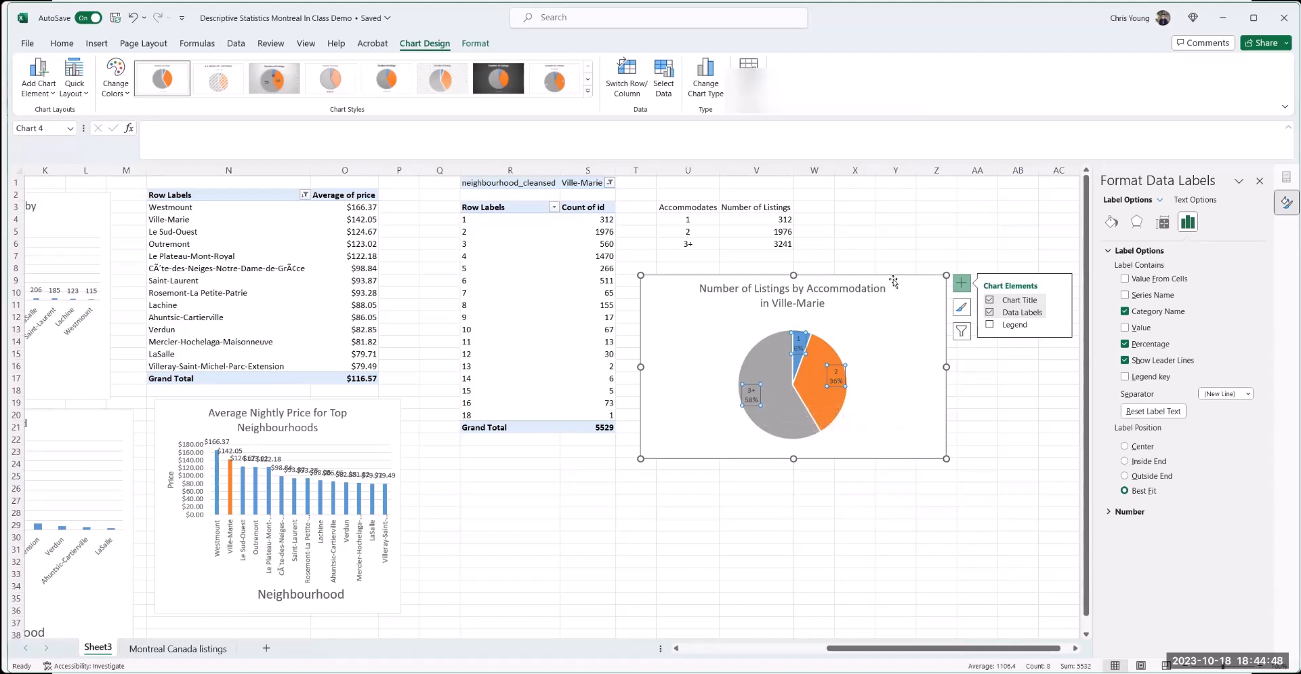
- Select the whole pie chart and switch to the Descriptive Statistics slides in PowerPoint
{"action": "left_click", "coordinate": [896, 280]}
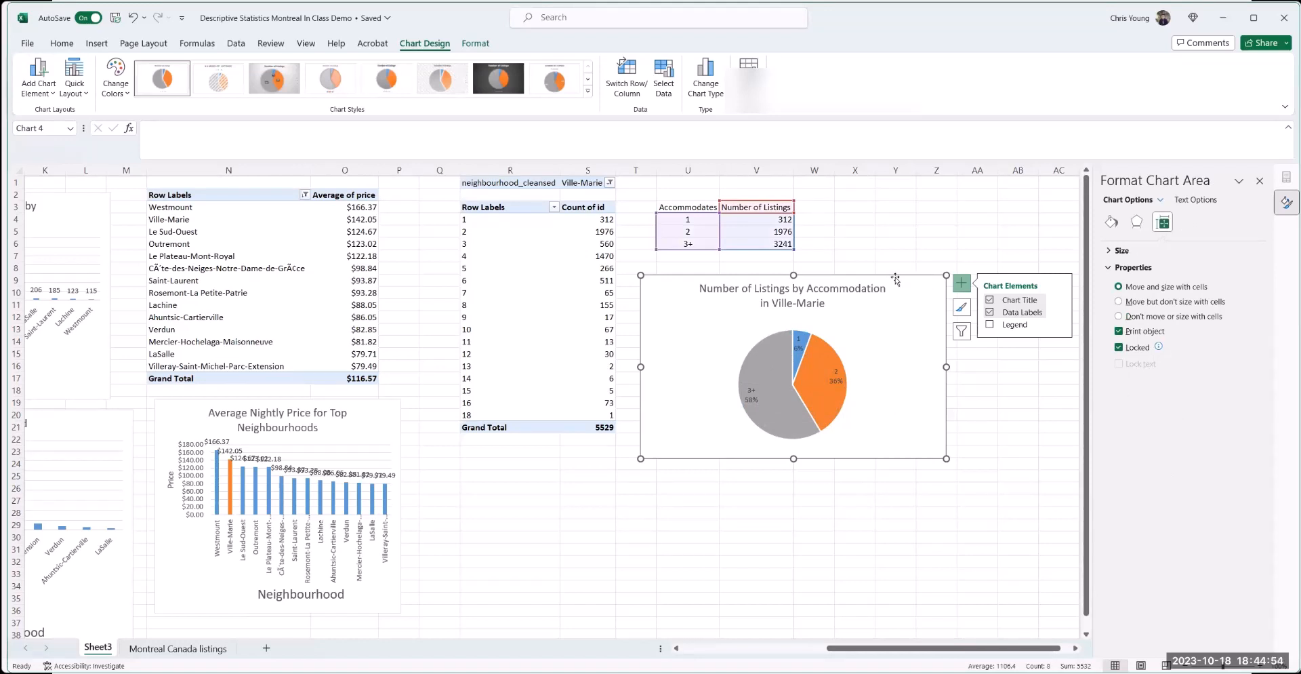
{"action": "mouse_move", "coordinate": [956, 661]}
{"action": "left_click", "coordinate": [906, 650]}
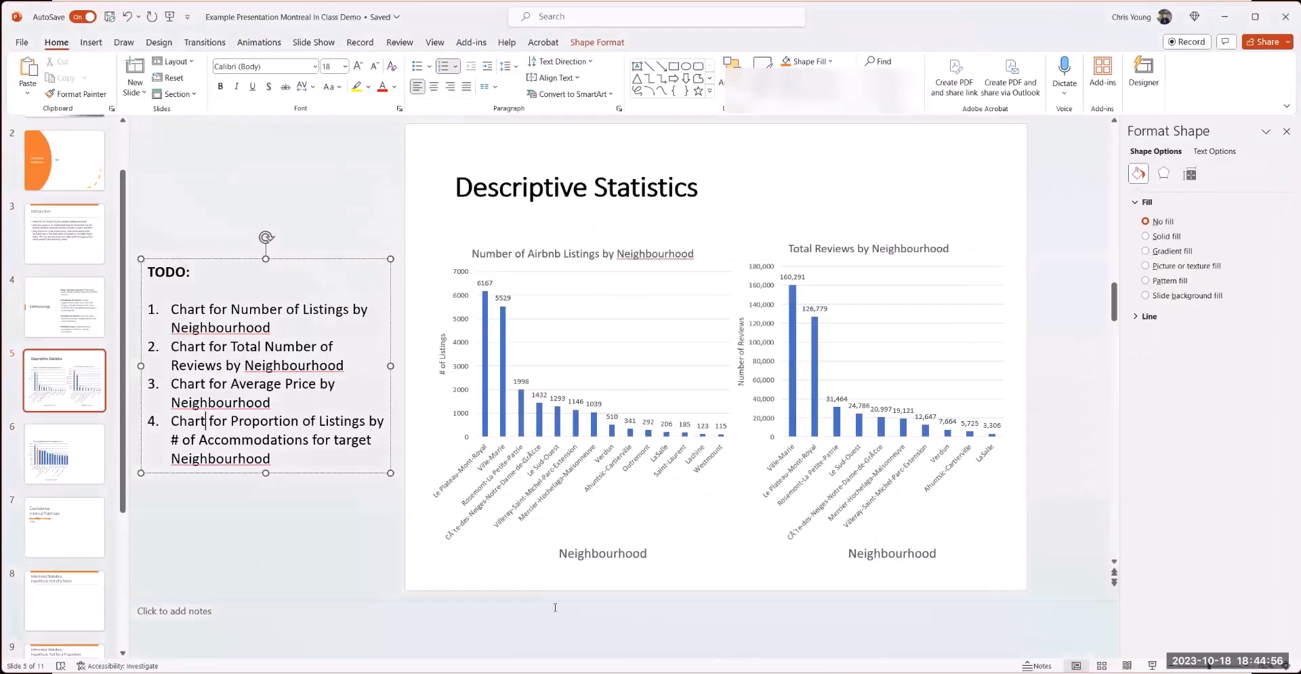